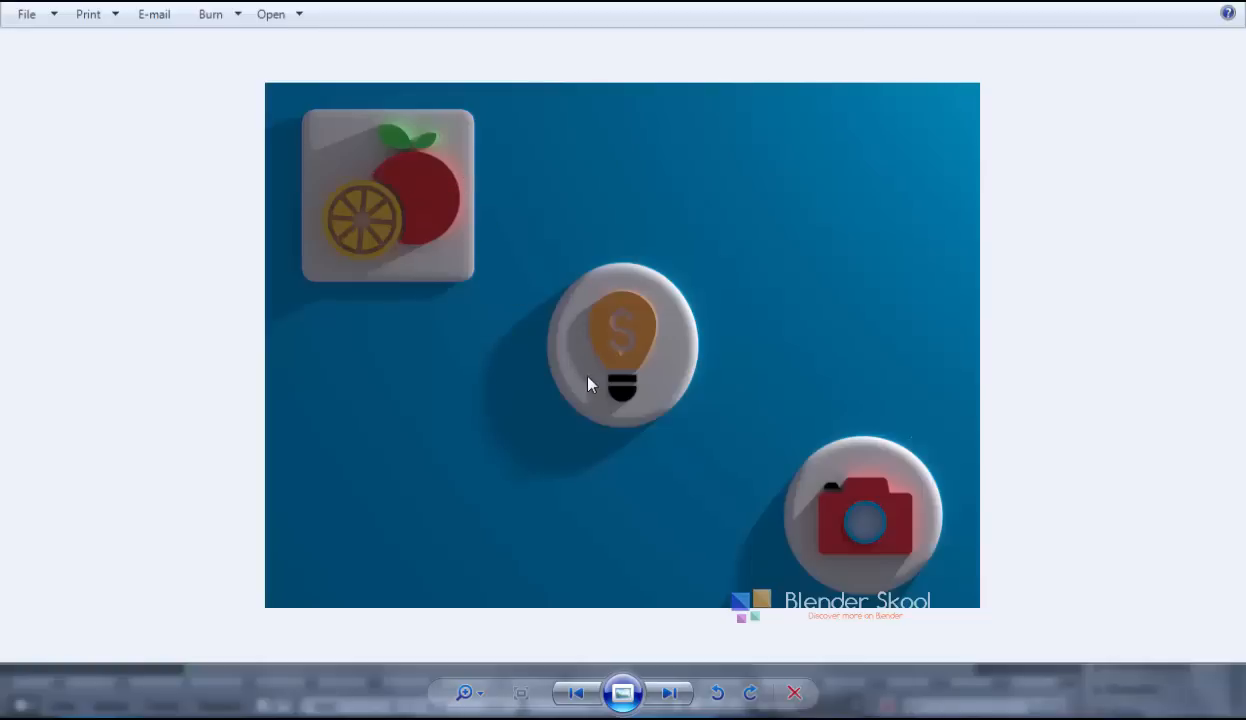
Step: Compare the blue and green icon renders in the image viewer
click(680, 693)
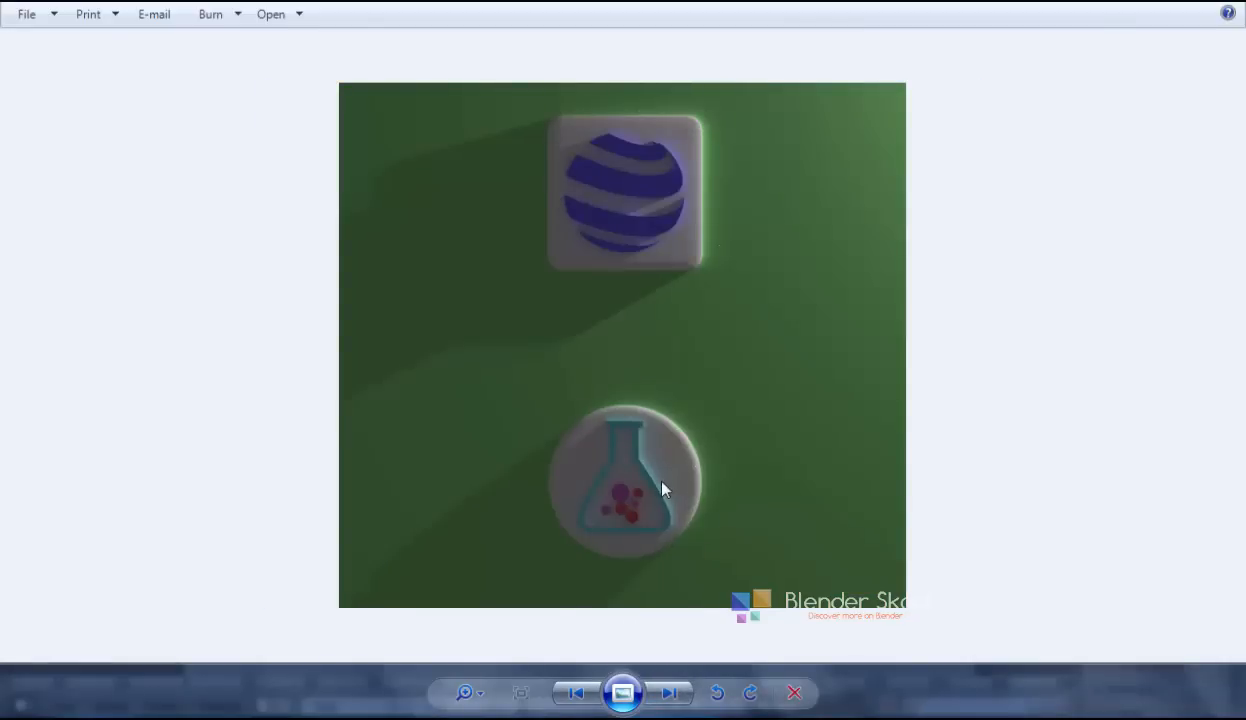
click(578, 689)
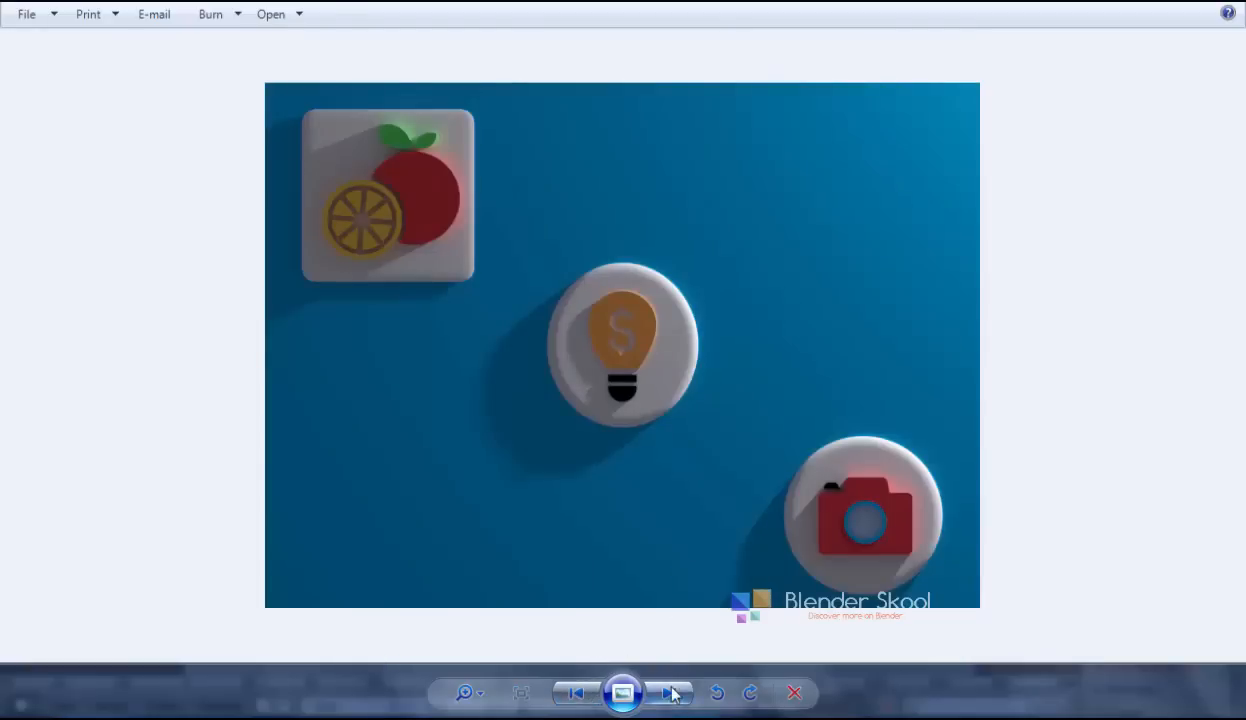
click(672, 693)
click(578, 693)
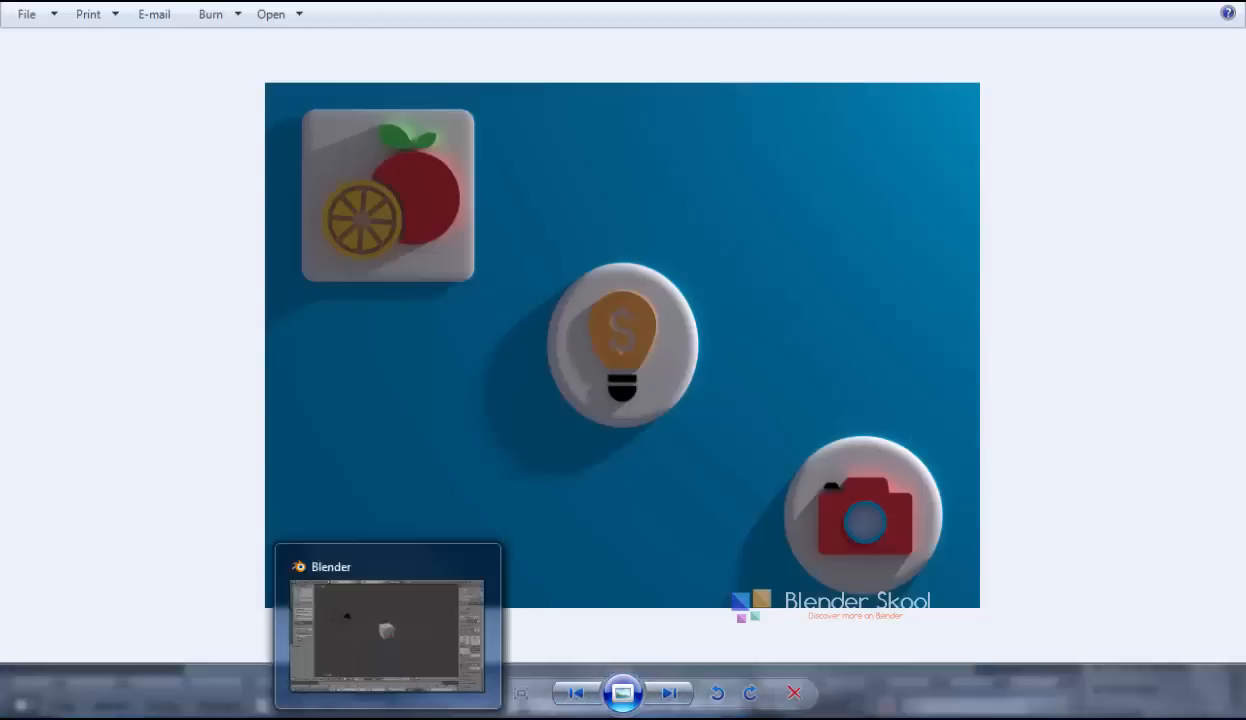
Step: Switch to Blender and delete the default cube from the scene
click(443, 570)
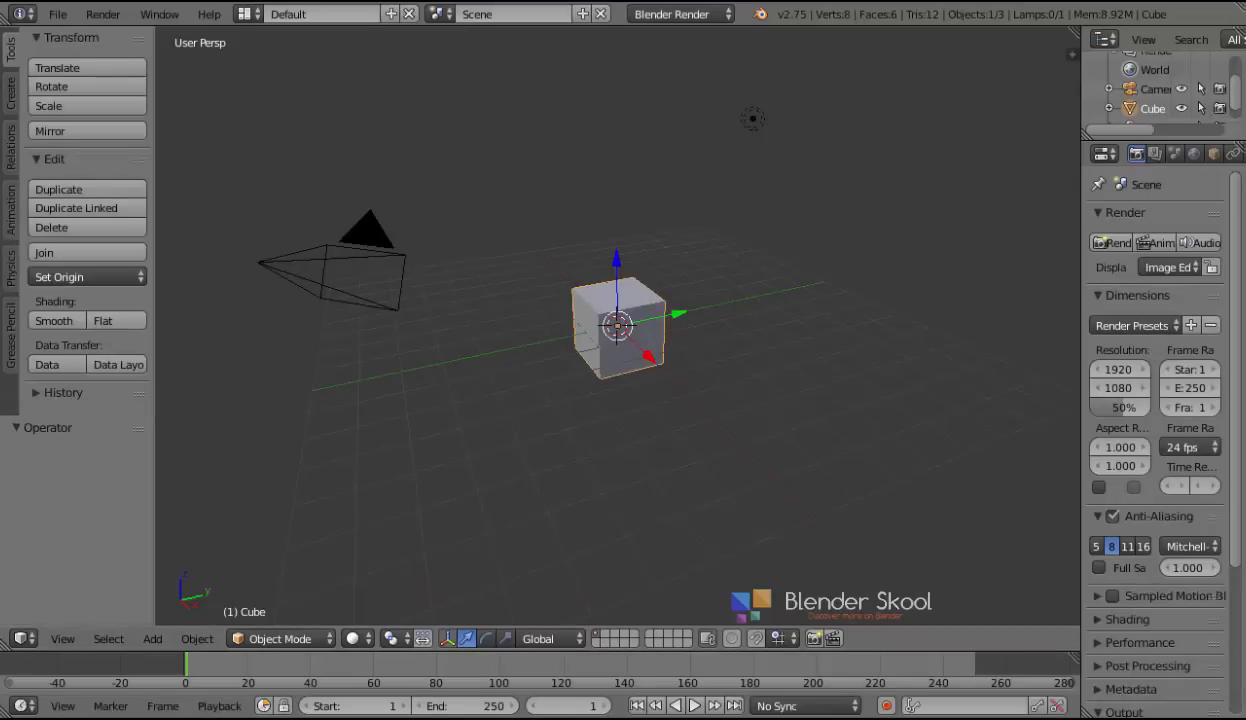
key(x)
click(609, 302)
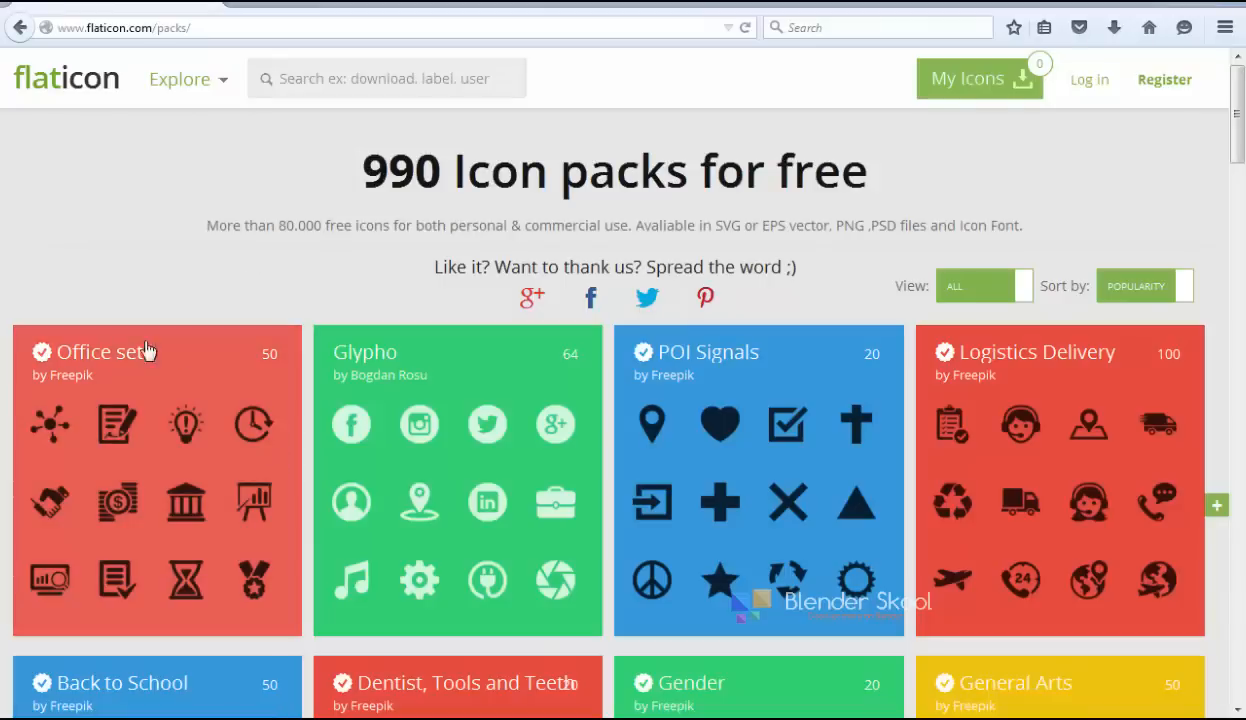
Step: Browse the free icon packs on the flaticon.com packs page in the web browser
scroll(305, 297, down, 3)
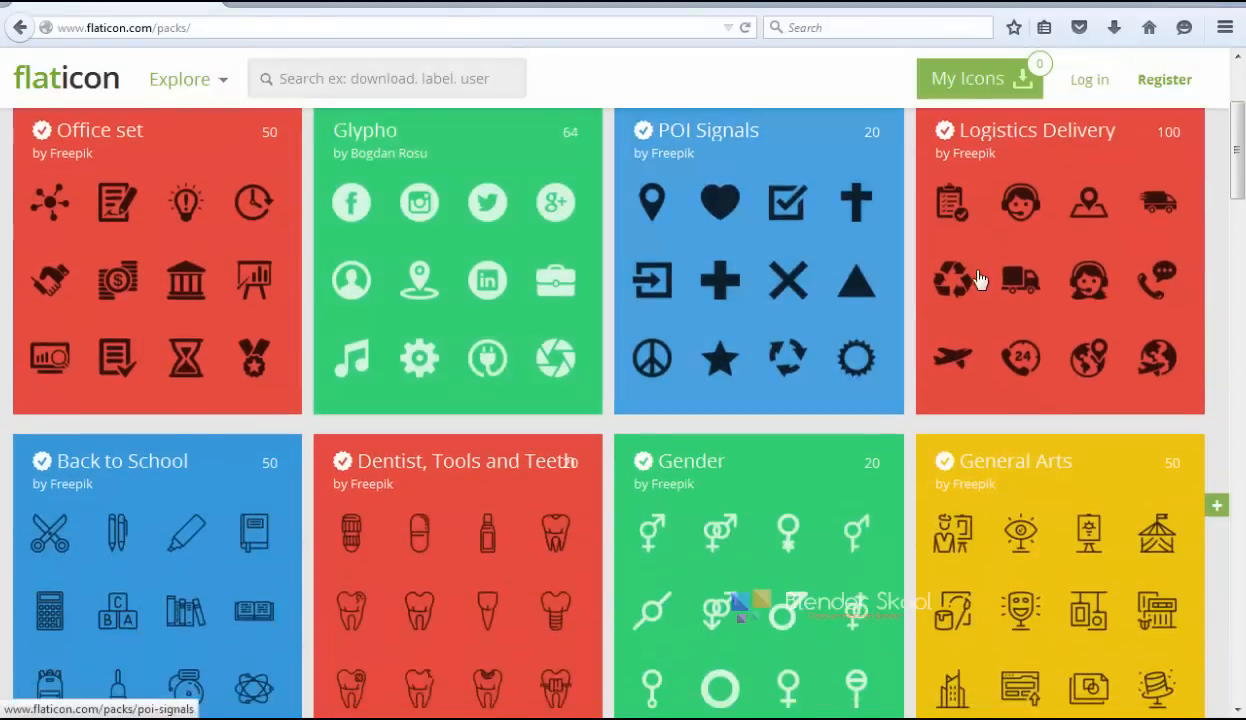
scroll(700, 340, up, 3)
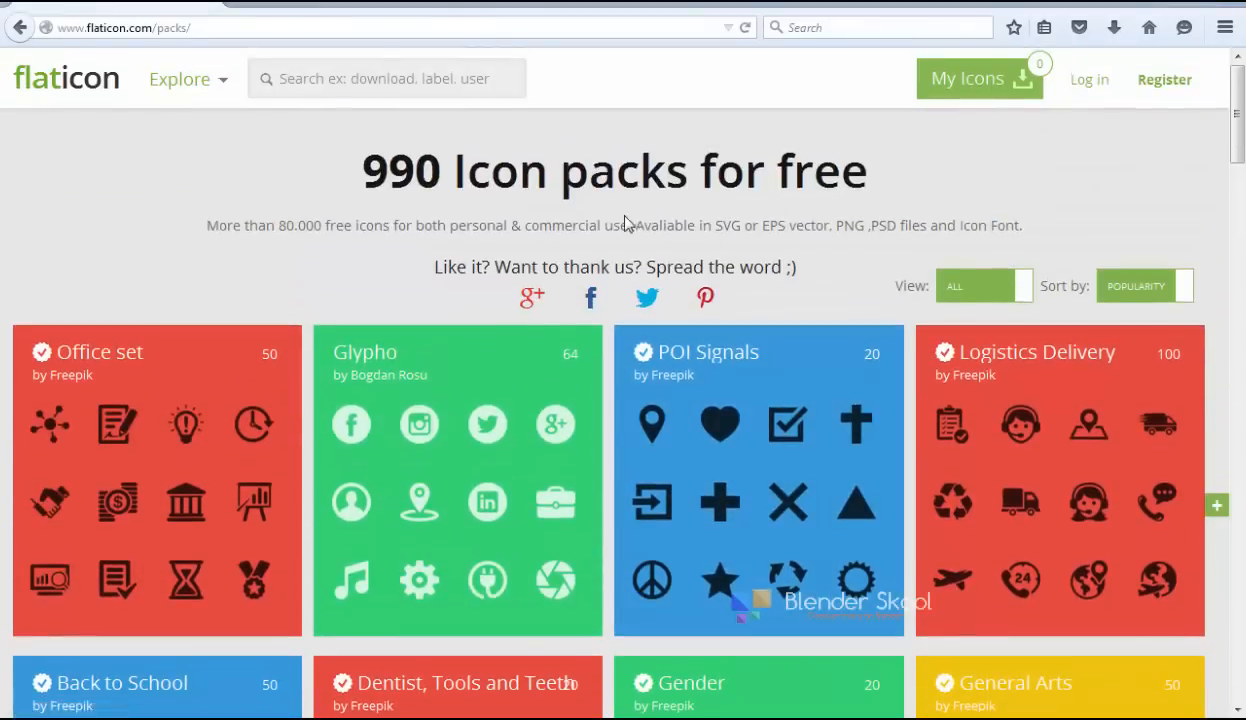
scroll(417, 417, down, 3)
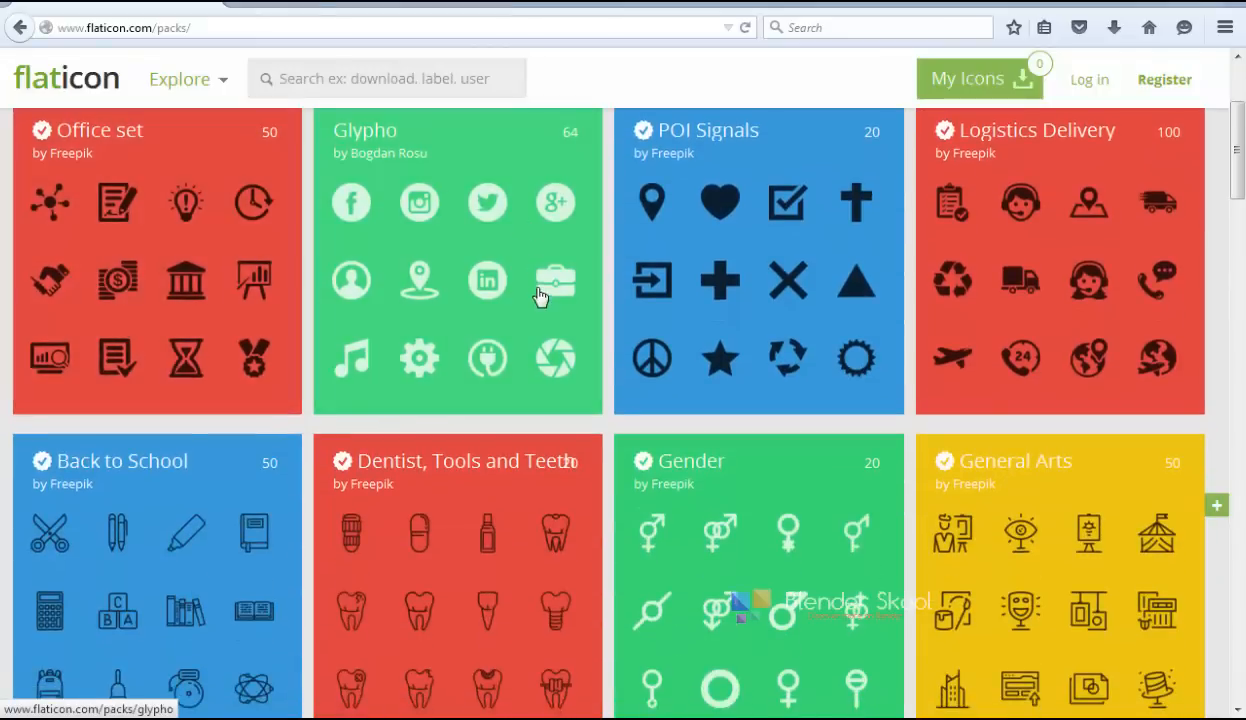
scroll(537, 298, down, 3)
scroll(455, 318, down, 5)
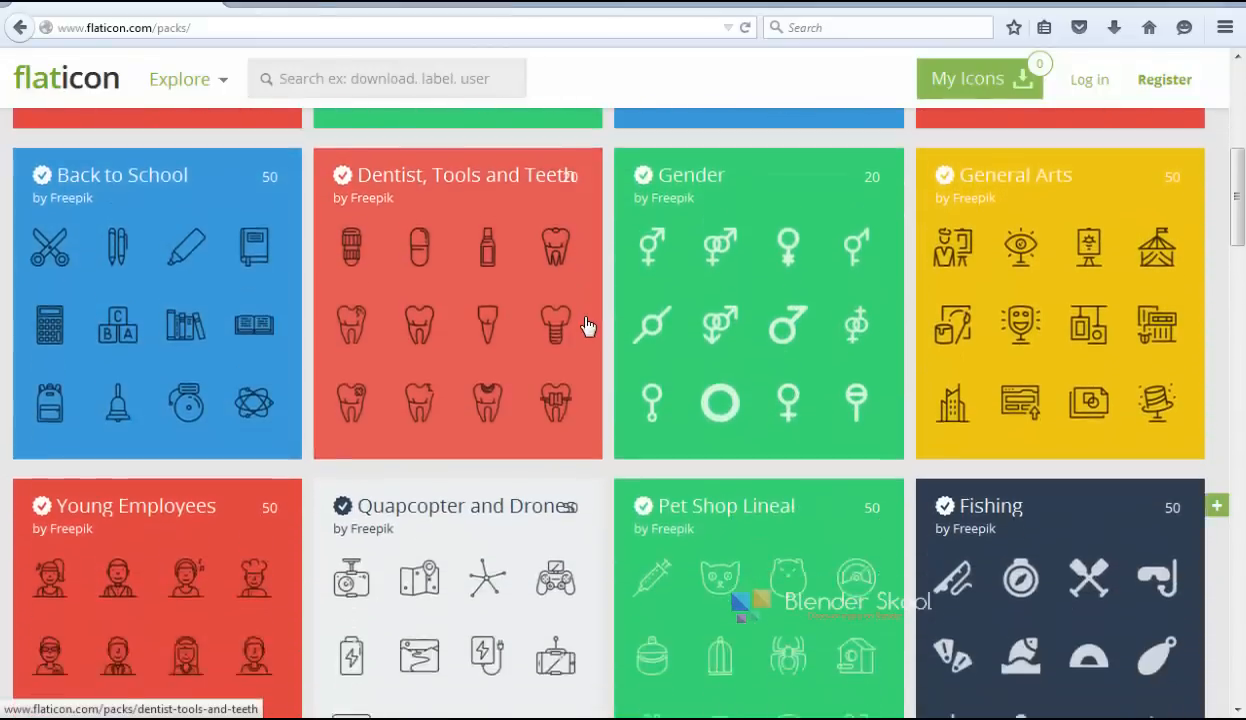
scroll(600, 360, down, 2)
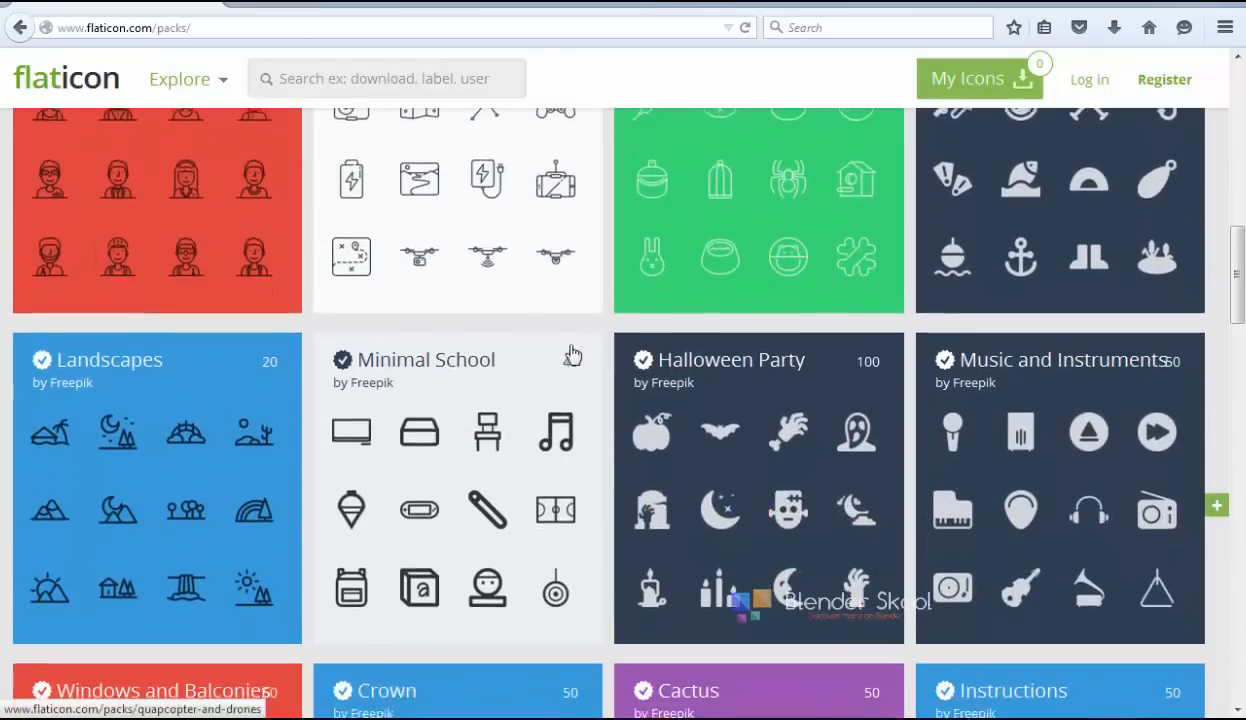
scroll(258, 360, down, 6)
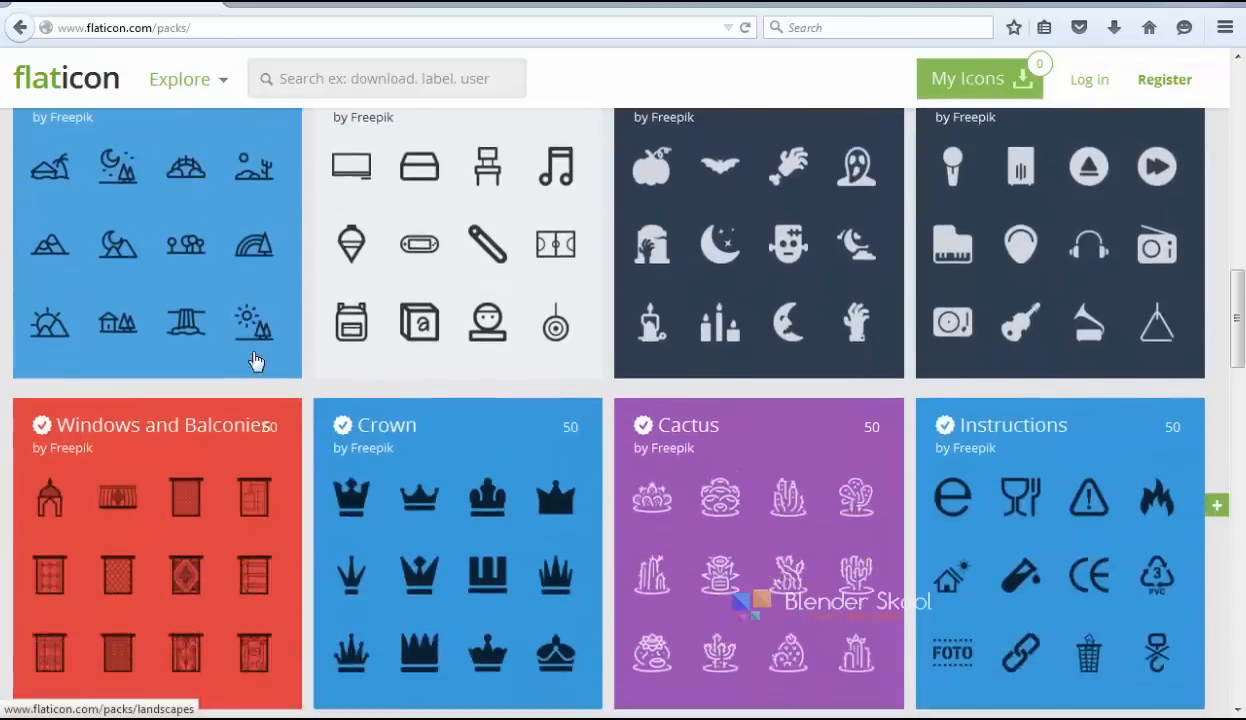
scroll(390, 410, down, 1)
scroll(349, 414, down, 5)
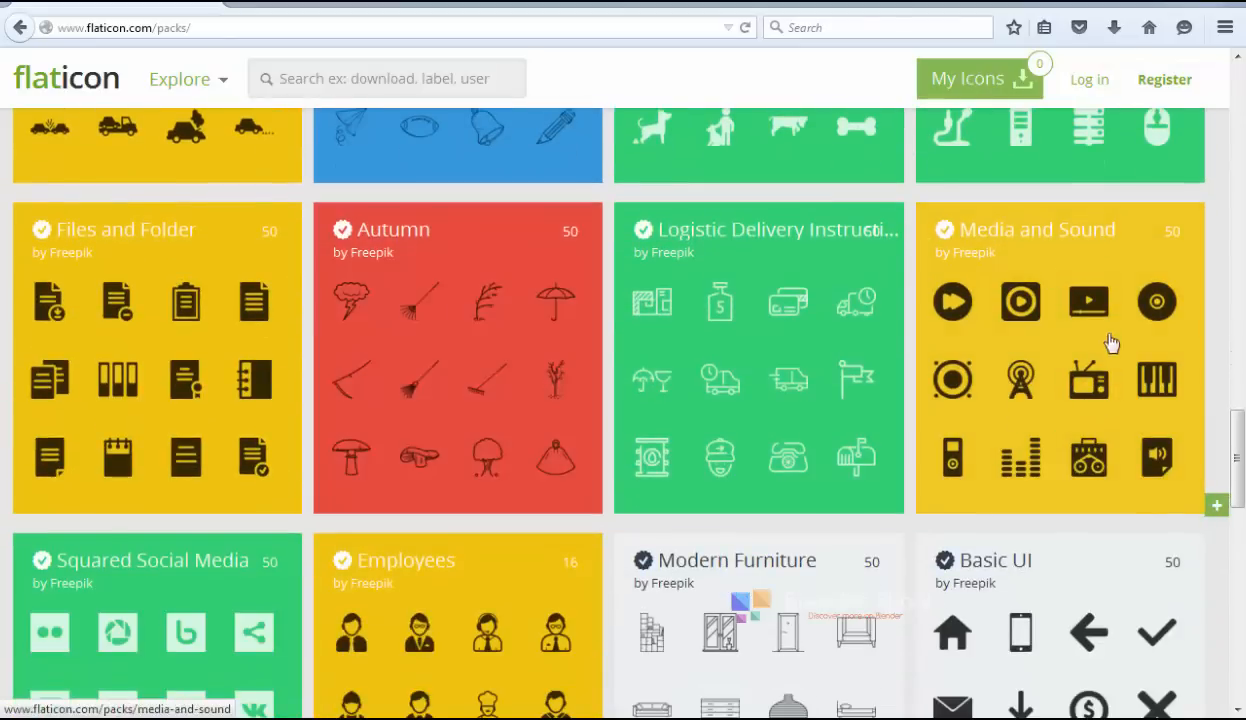
Step: Open the Media and Sound icon pack and look through its icons, dismissing the promotional overlay
click(1047, 293)
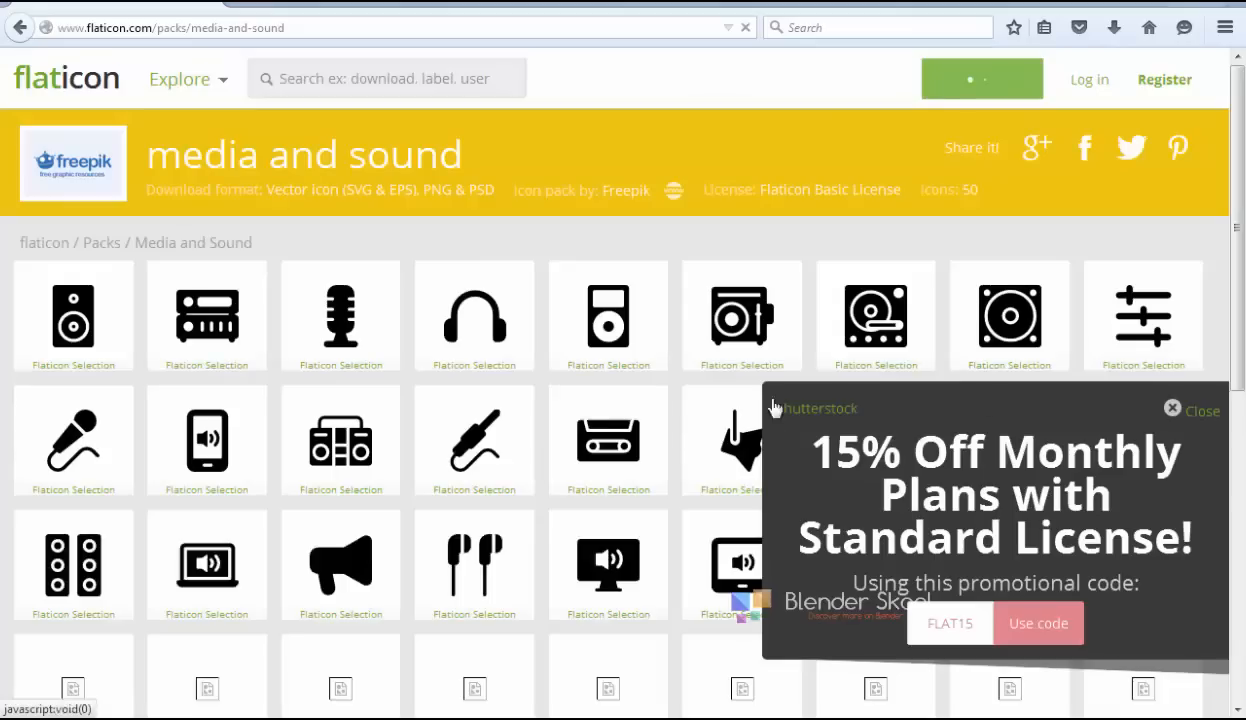
click(1205, 416)
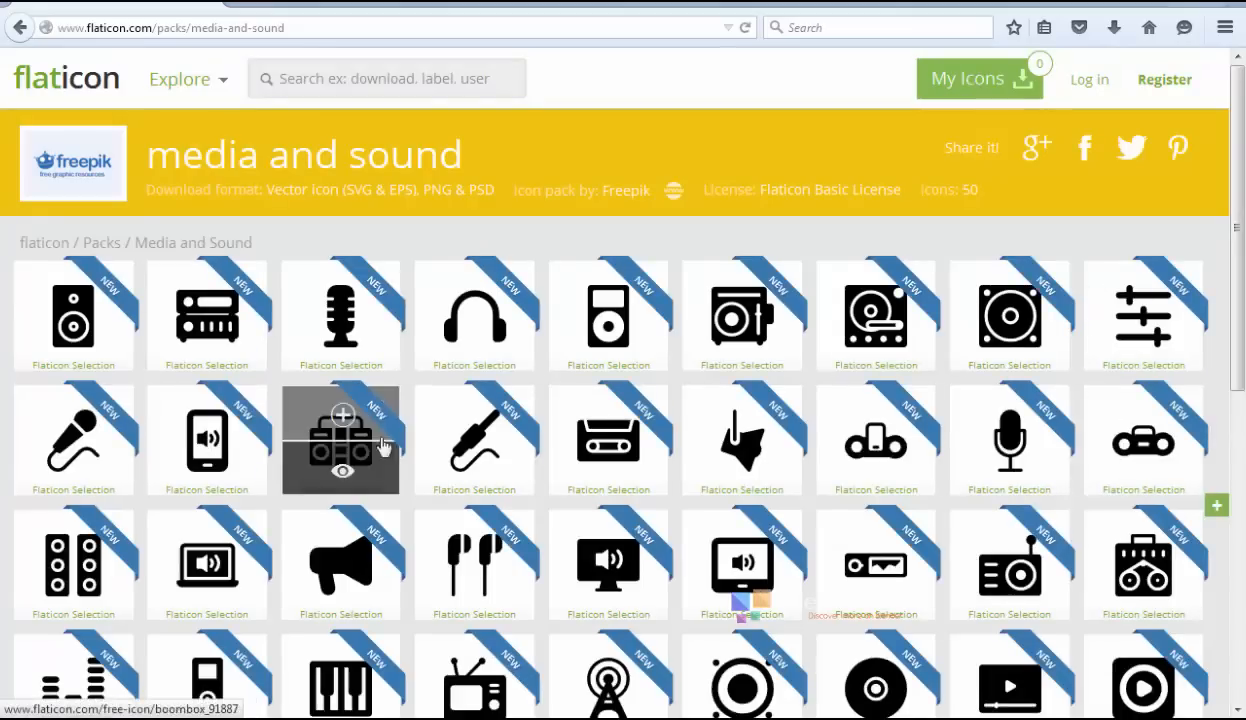
scroll(403, 413, down, 2)
scroll(751, 398, down, 4)
scroll(806, 434, up, 5)
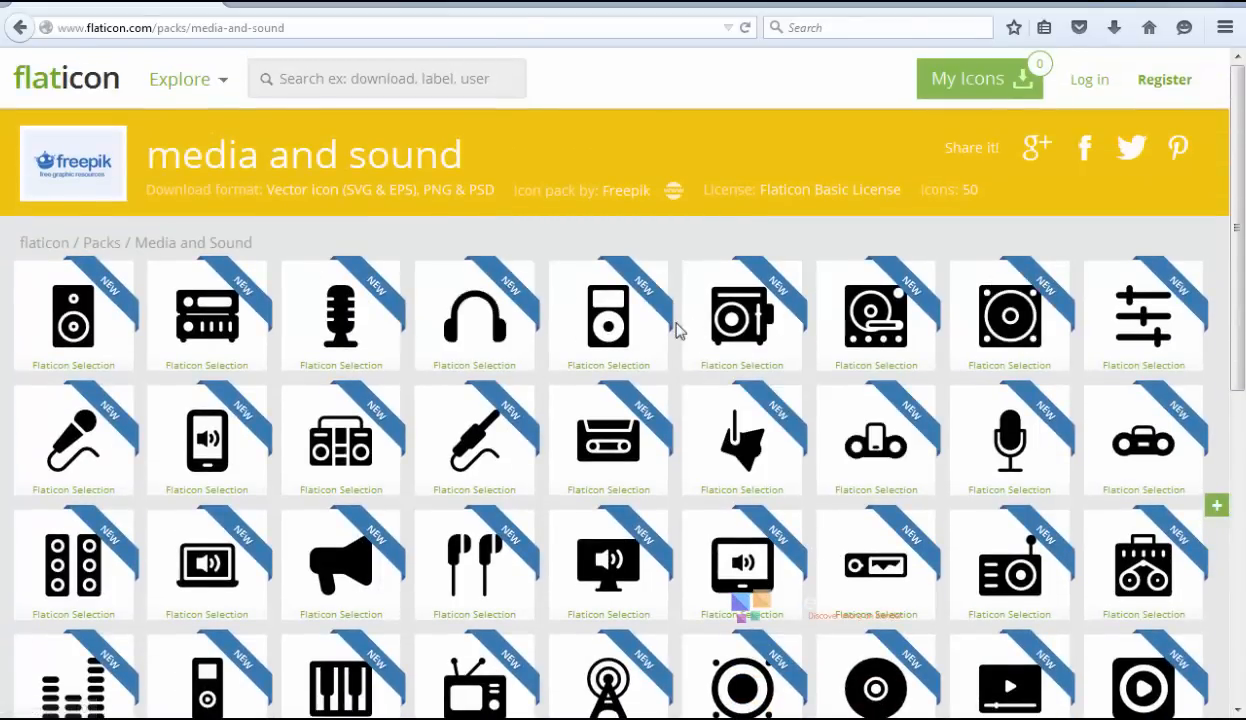
scroll(473, 345, down, 5)
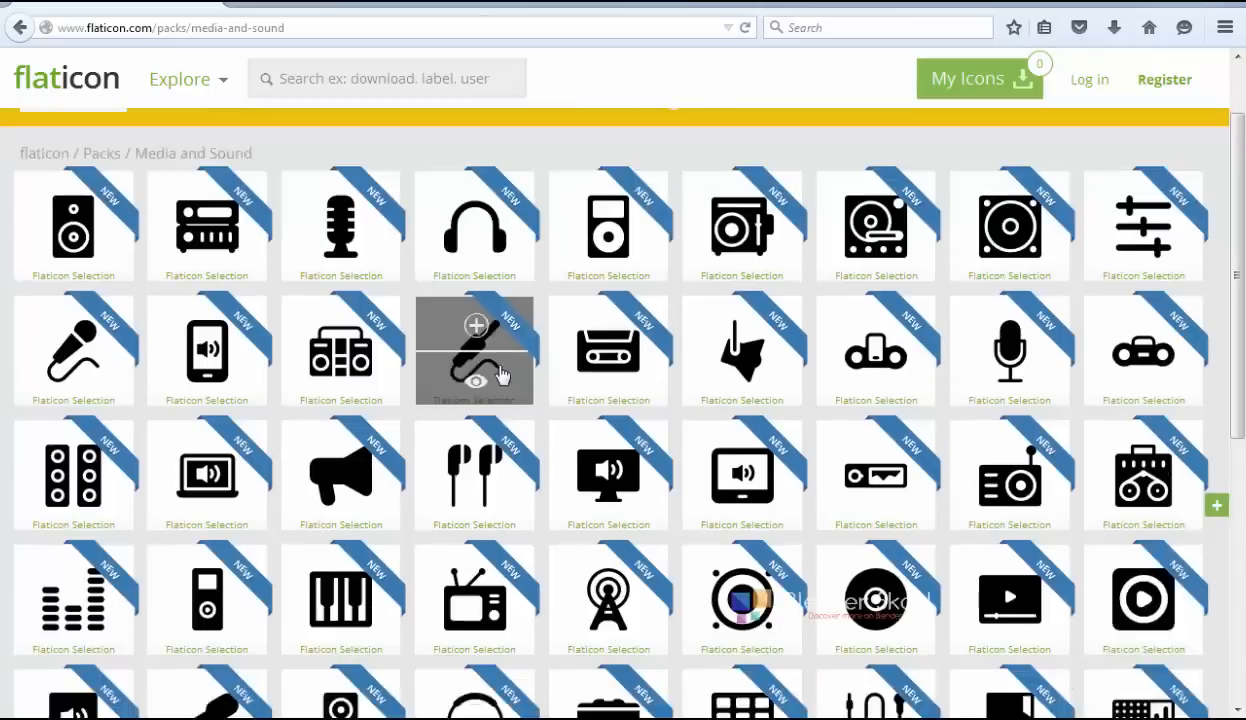
scroll(500, 372, up, 5)
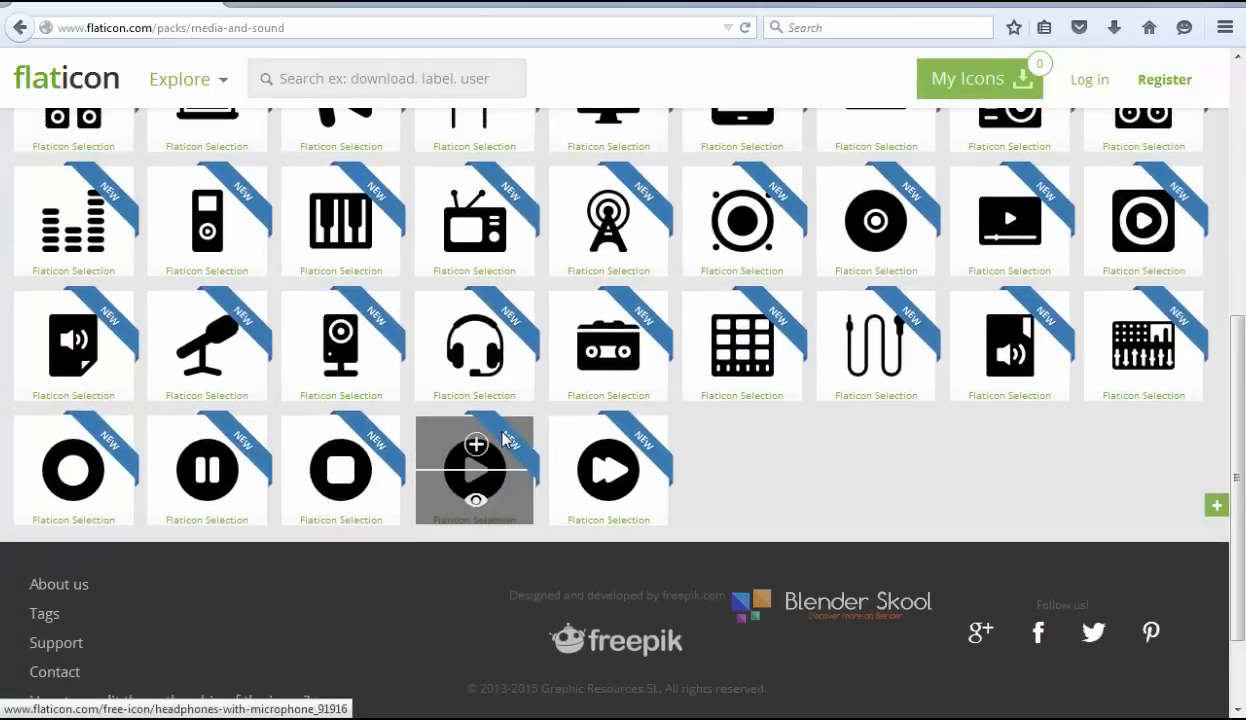
scroll(505, 440, up, 2)
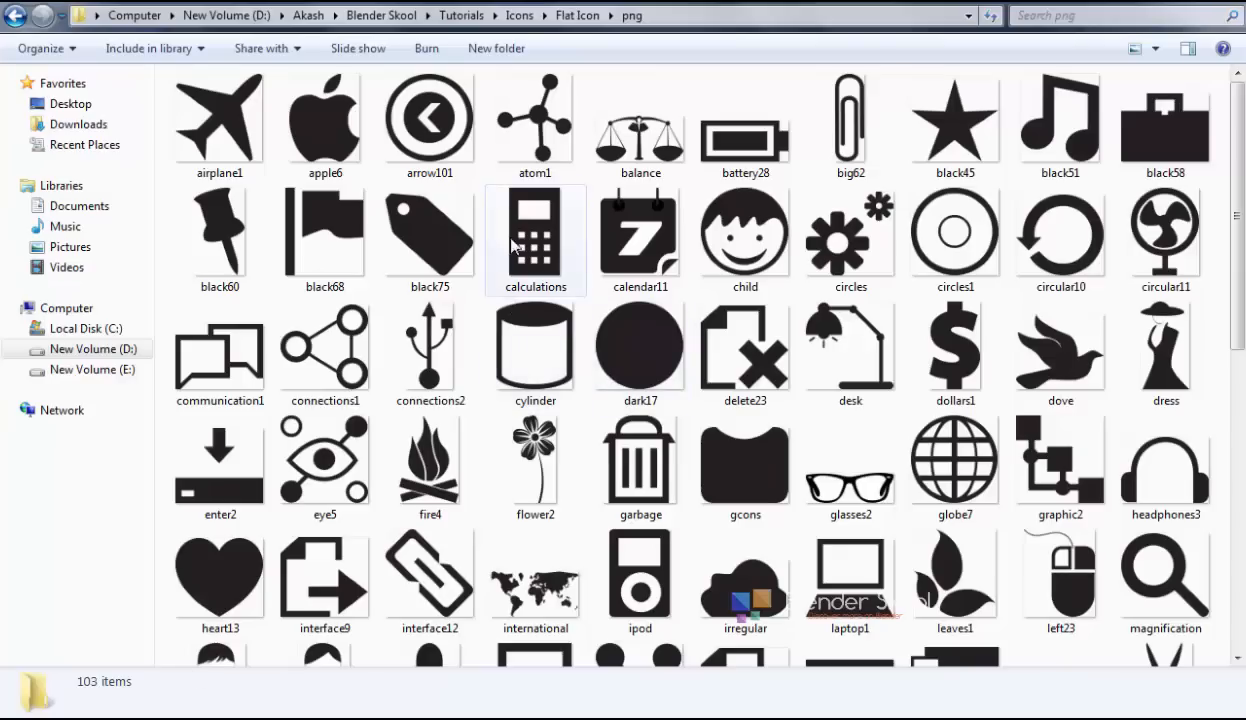
Step: Look through the downloaded PNG icons in the png folder of the Flat Icon pack
click(430, 120)
scroll(465, 210, down, 5)
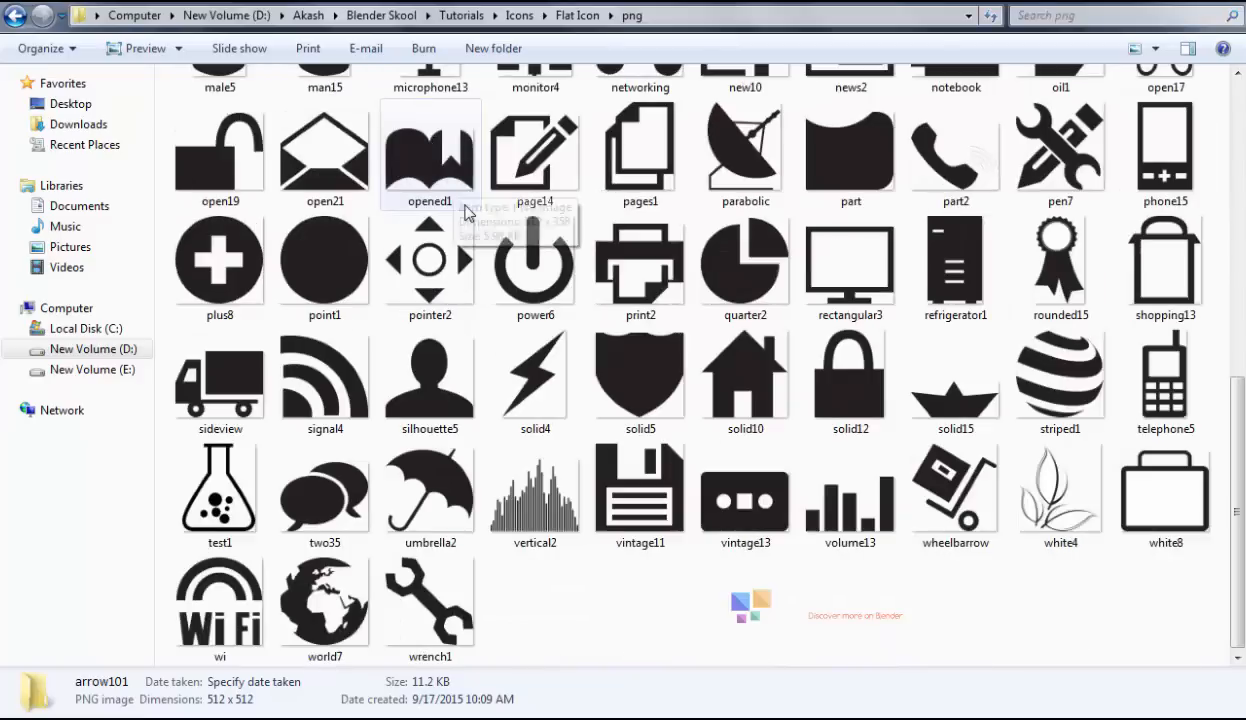
click(536, 568)
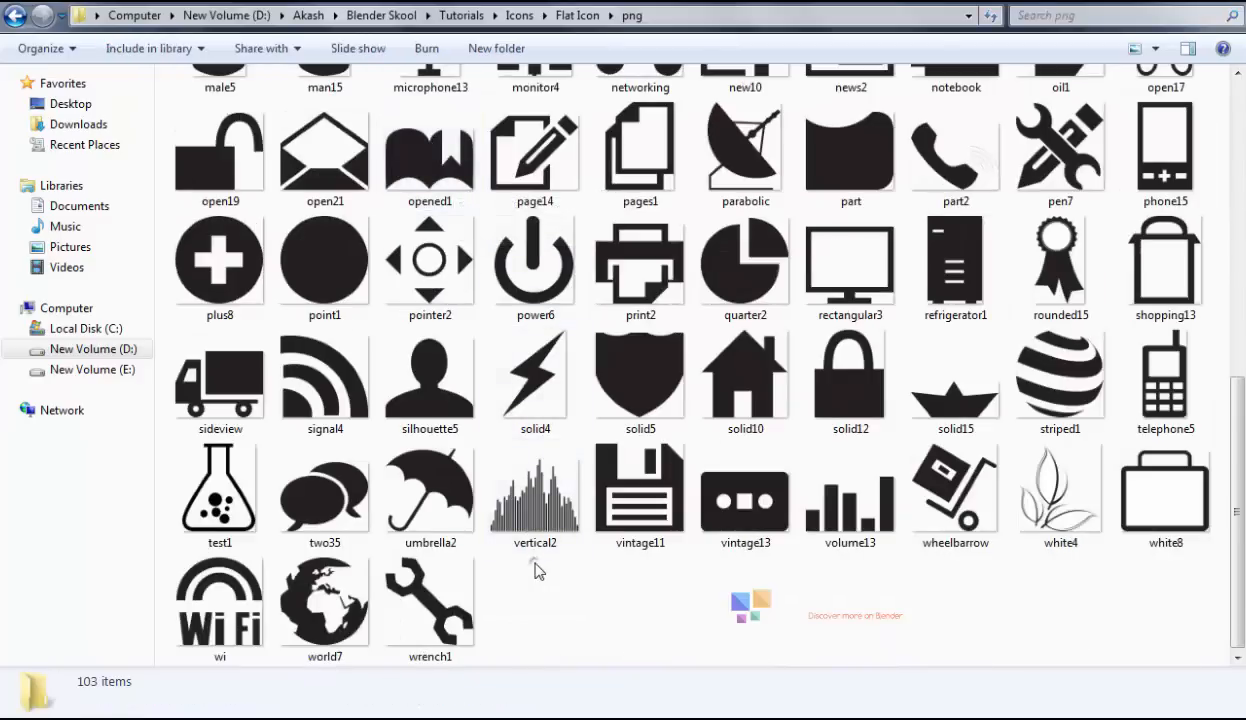
scroll(538, 562, up, 5)
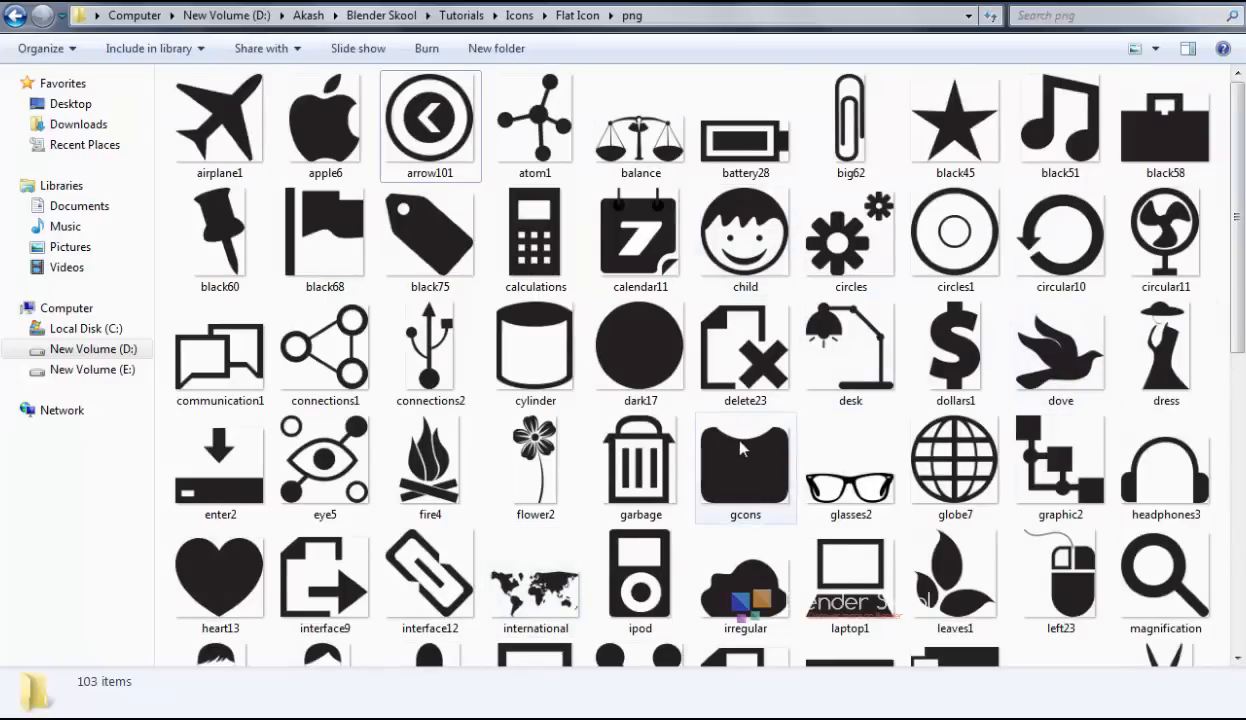
scroll(845, 469, down, 5)
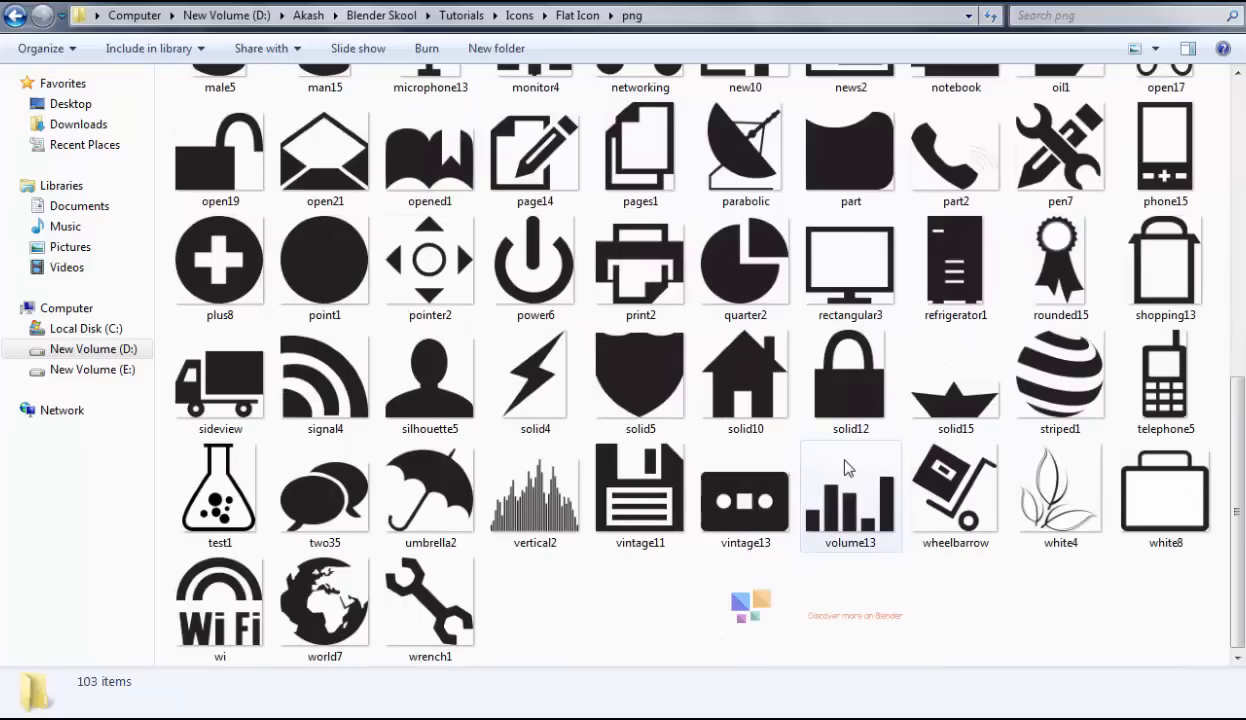
scroll(1047, 478, up, 5)
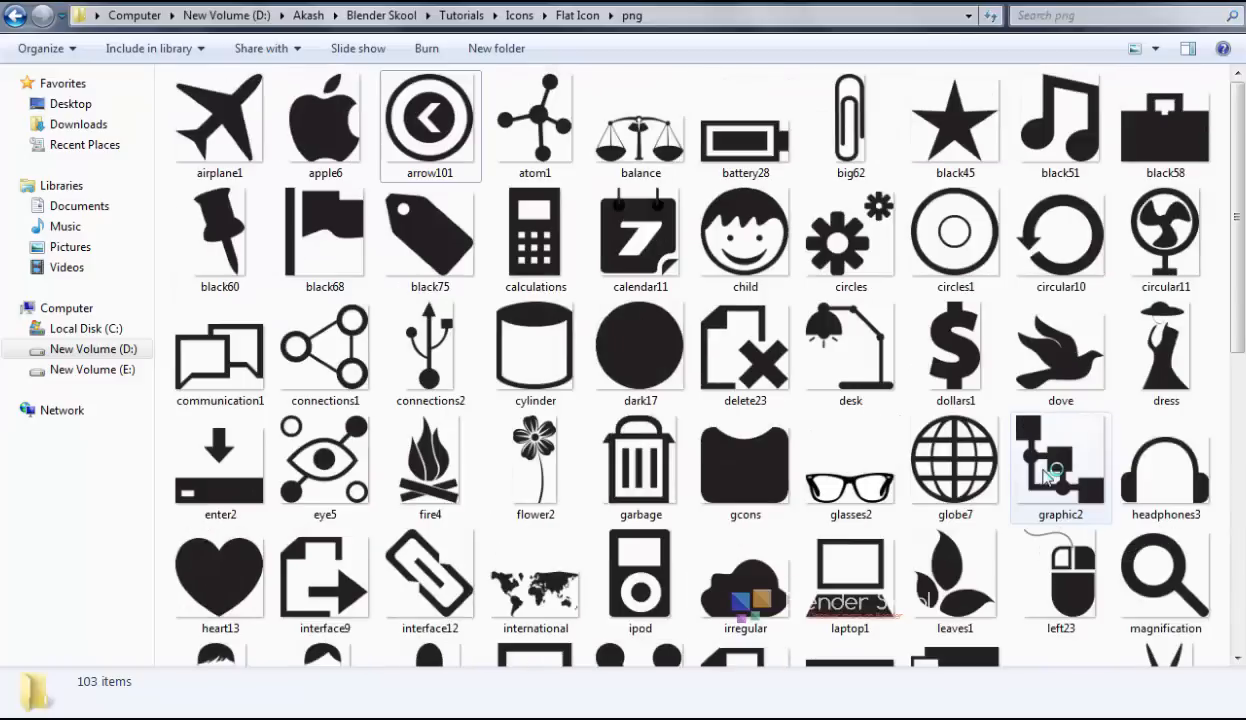
scroll(1047, 485, down, 5)
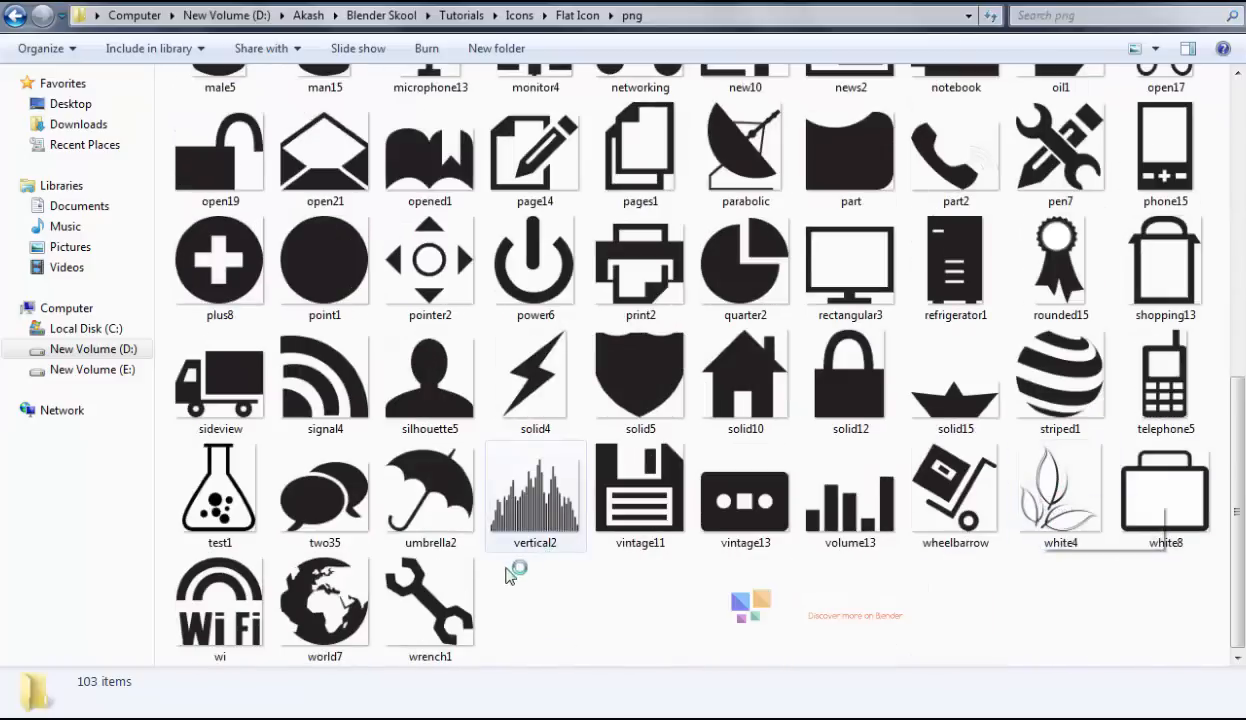
scroll(325, 400, up, 5)
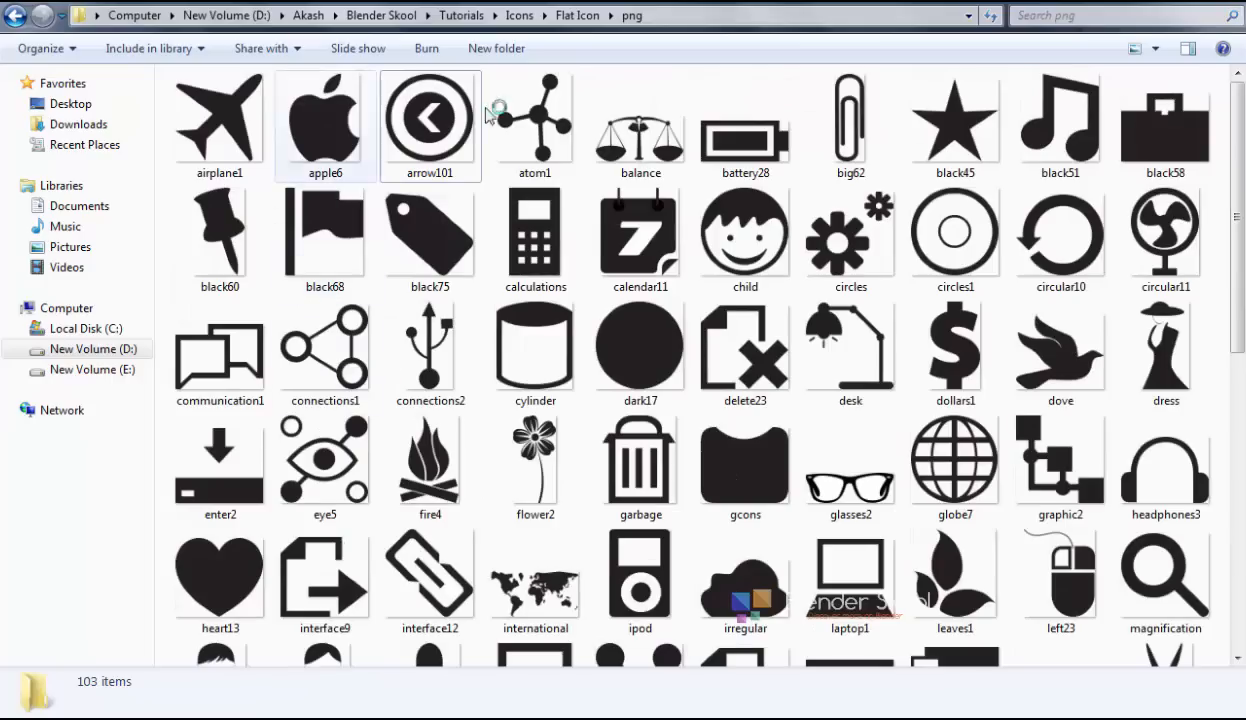
Step: Return to the Flat Icon folder and go over its eps, png, psd and svg format subfolders
click(15, 15)
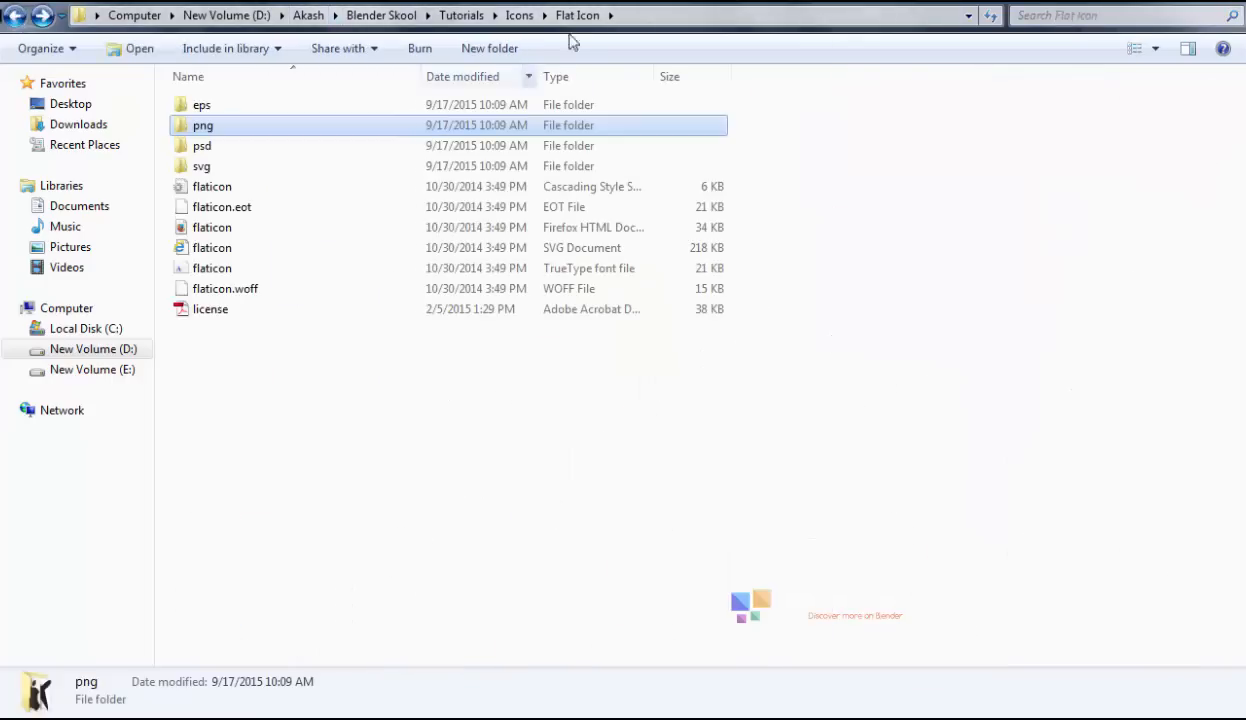
click(298, 104)
click(290, 130)
click(296, 148)
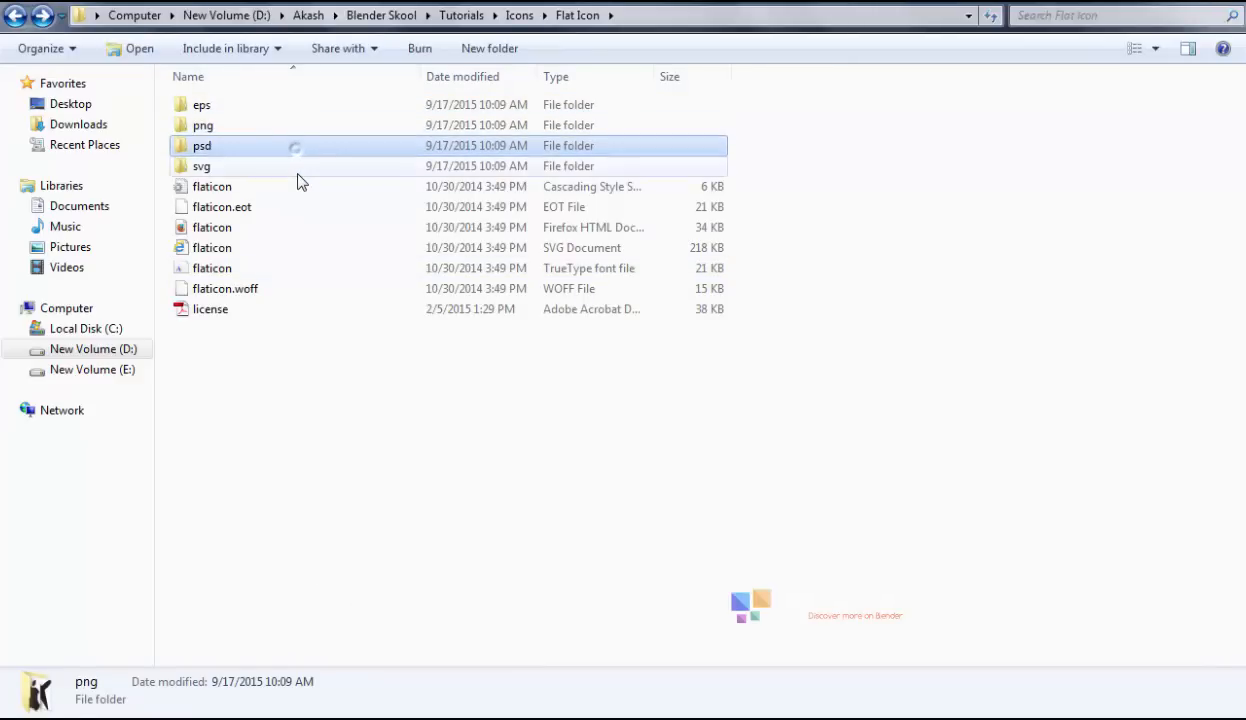
click(297, 170)
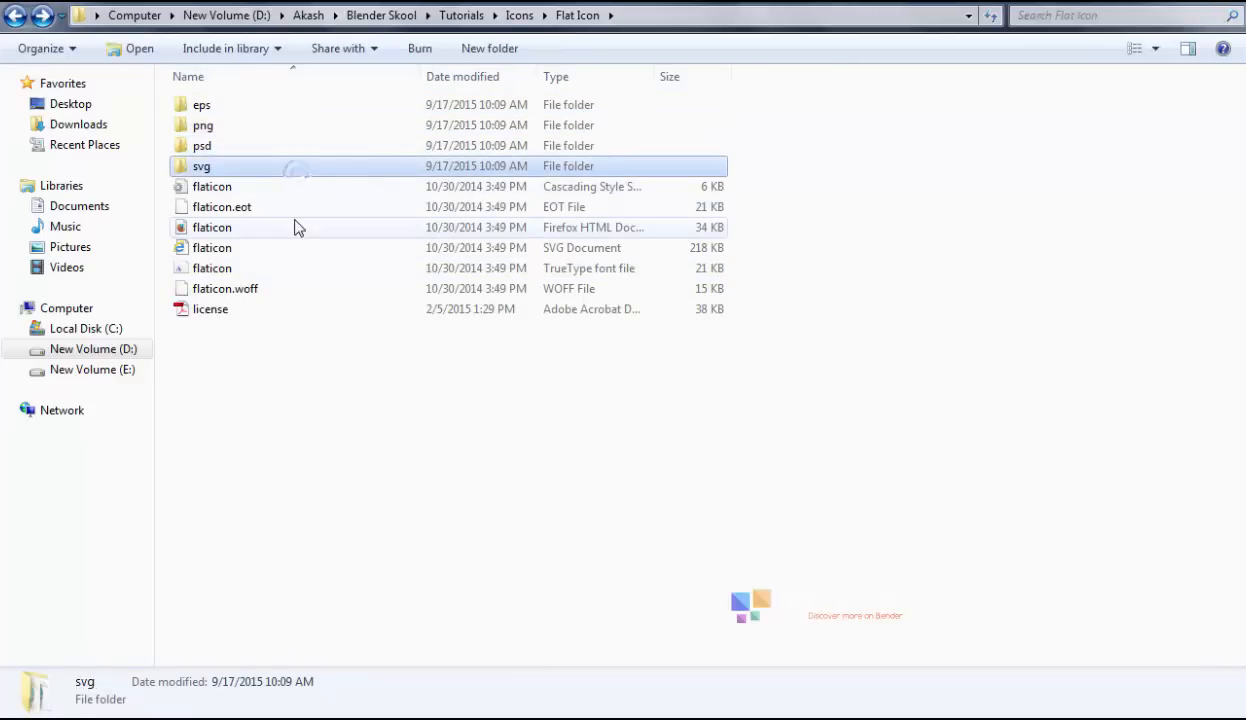
Step: Reopen the png subfolder and review its icon thumbnails from beginning to end
double_click(218, 127)
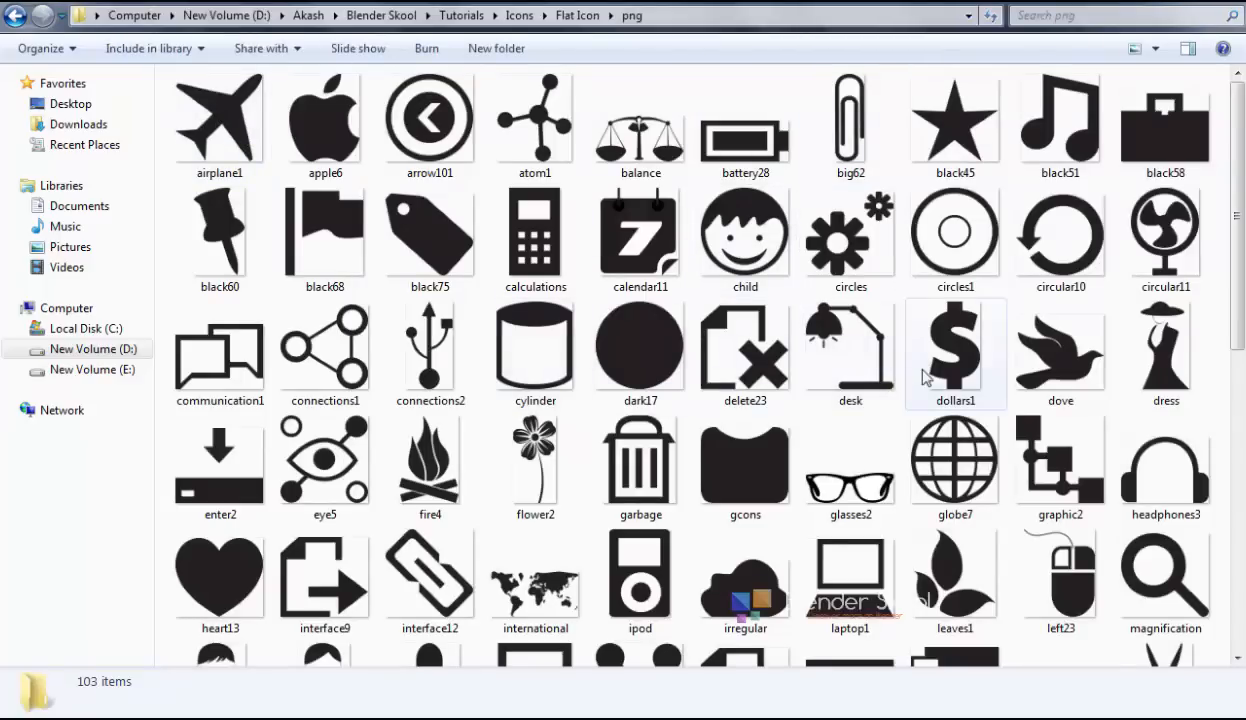
scroll(925, 377, down, 6)
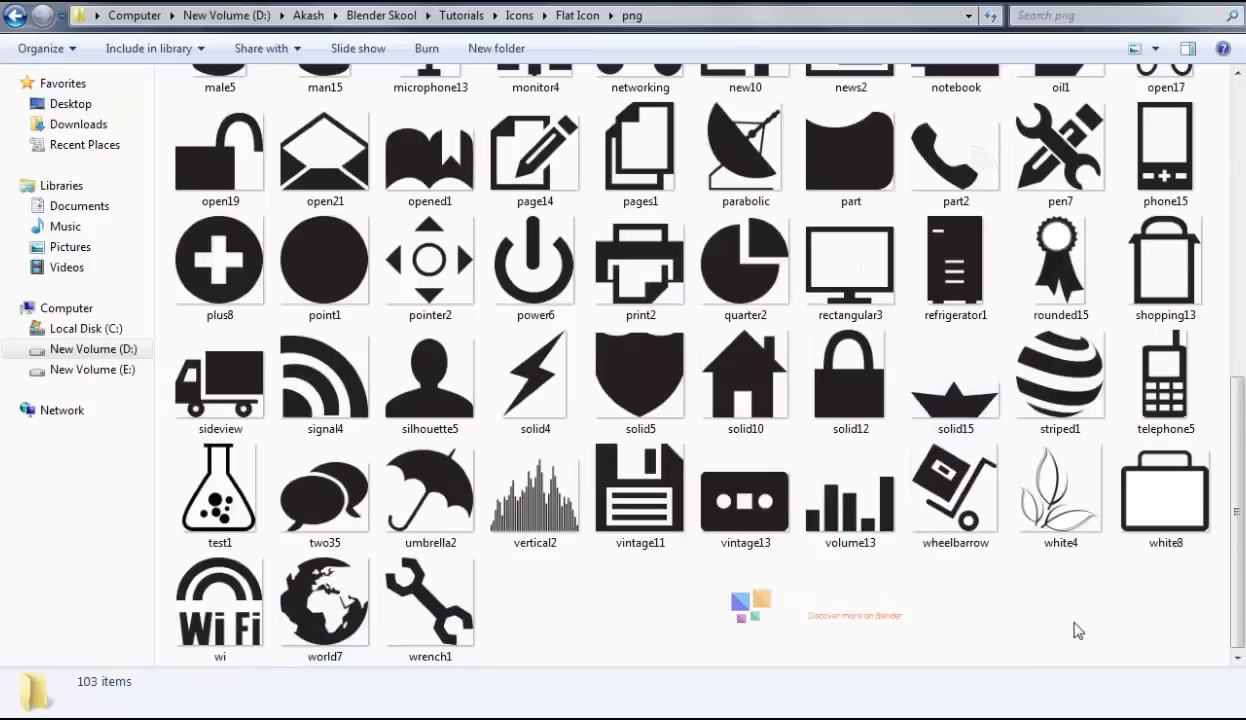
scroll(872, 585, up, 6)
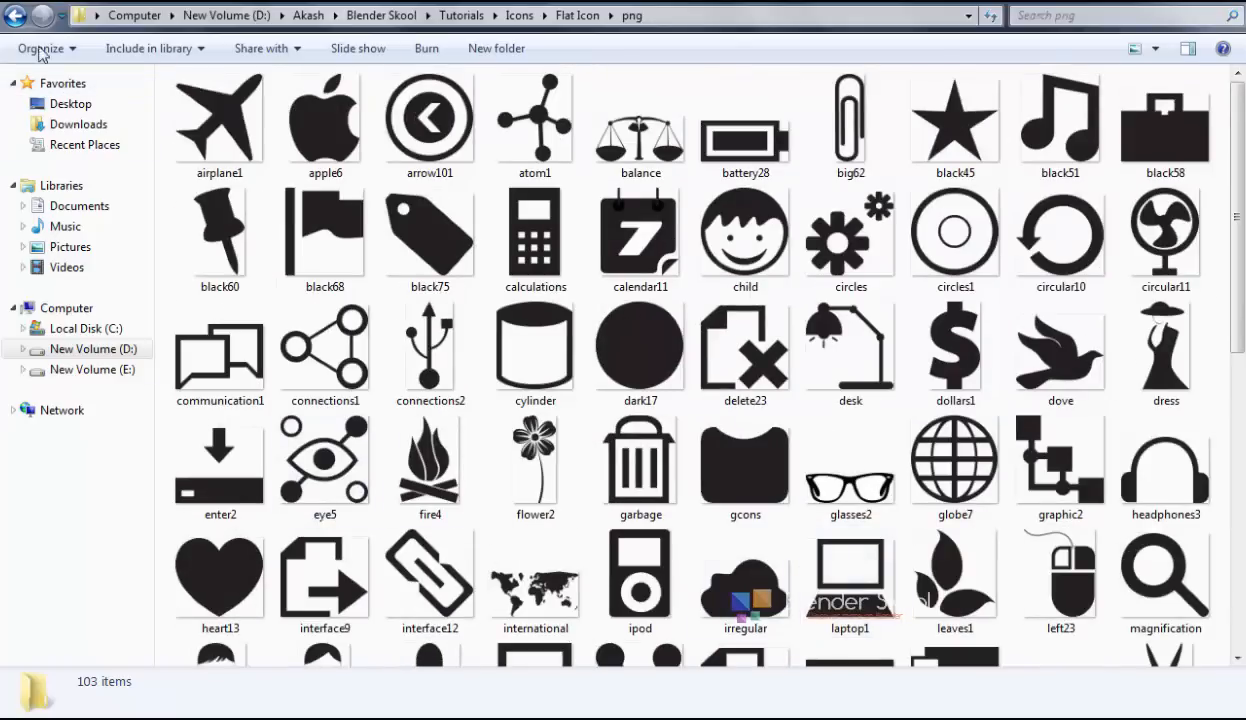
Step: Look into the psd subfolder of Flat Icon and return to the parent folder
click(15, 22)
double_click(240, 148)
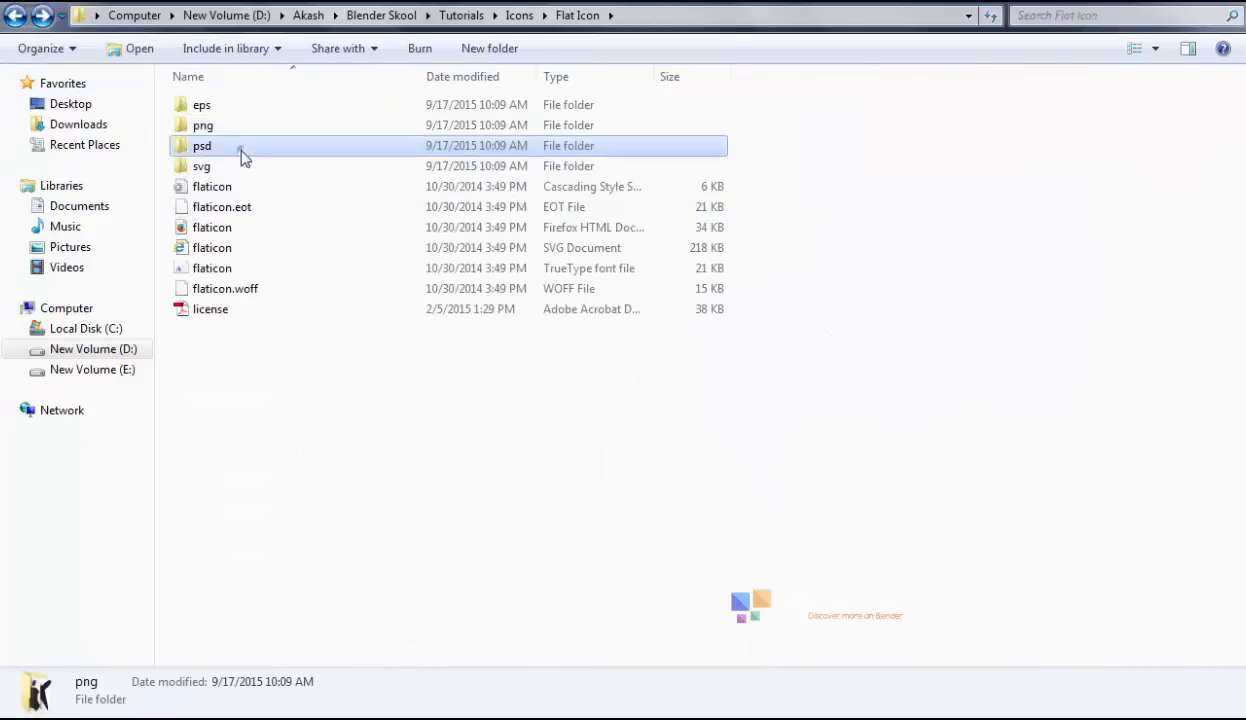
click(15, 20)
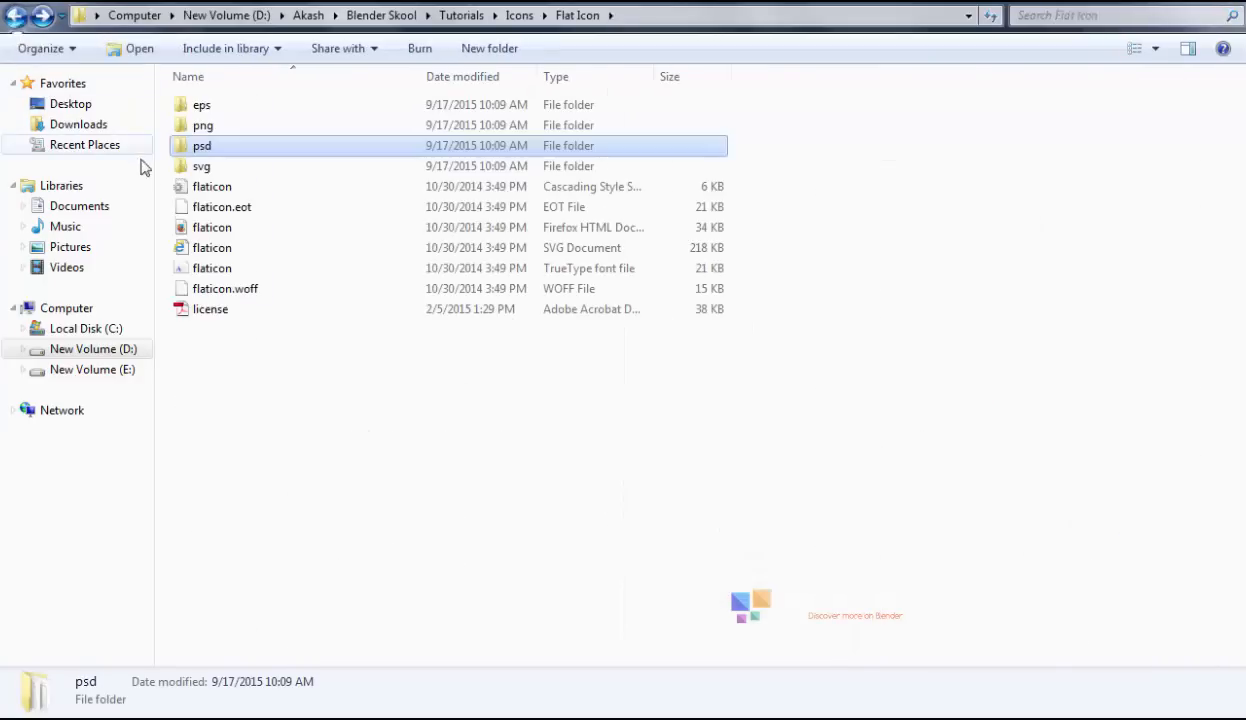
Step: Open the svg subfolder of Flat Icon and look through its SVG icon files
click(199, 168)
double_click(199, 170)
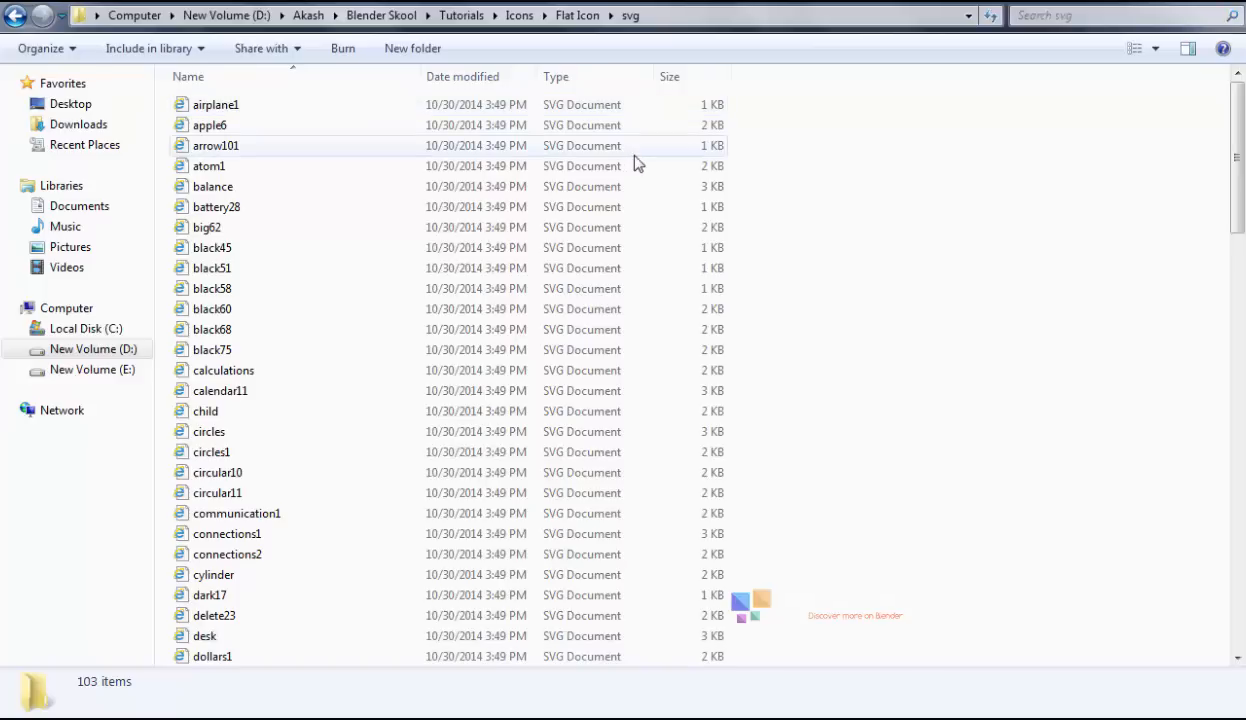
scroll(638, 160, down, 4)
scroll(638, 160, down, 8)
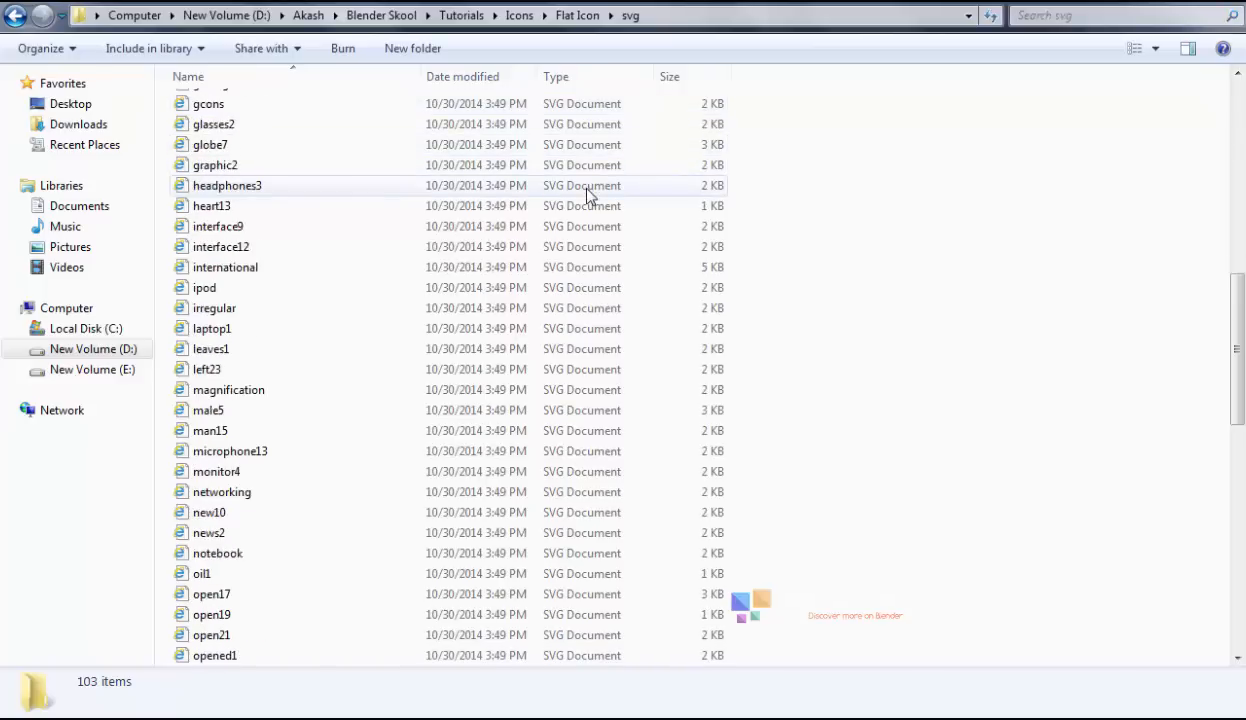
Step: Return to the png subfolder of Flat Icon and look through its thumbnails for the striped1 icon
scroll(588, 195, up, 8)
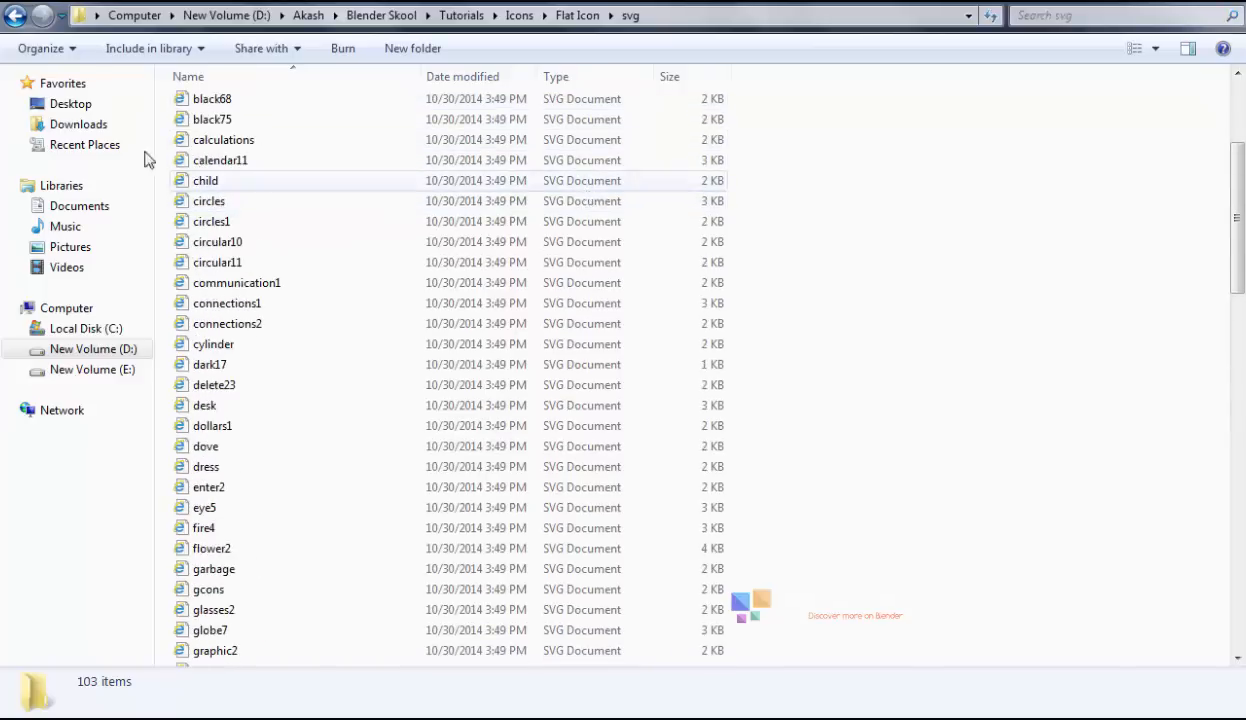
click(17, 18)
click(223, 131)
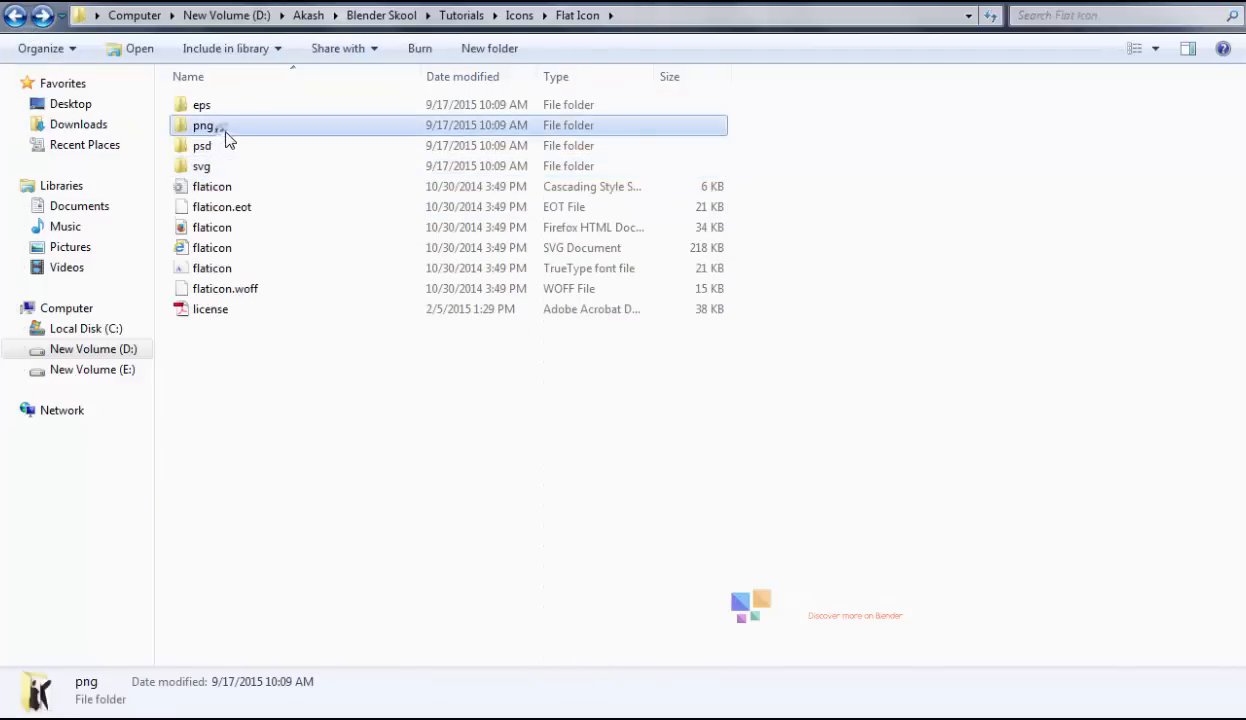
double_click(226, 140)
scroll(492, 284, down, 6)
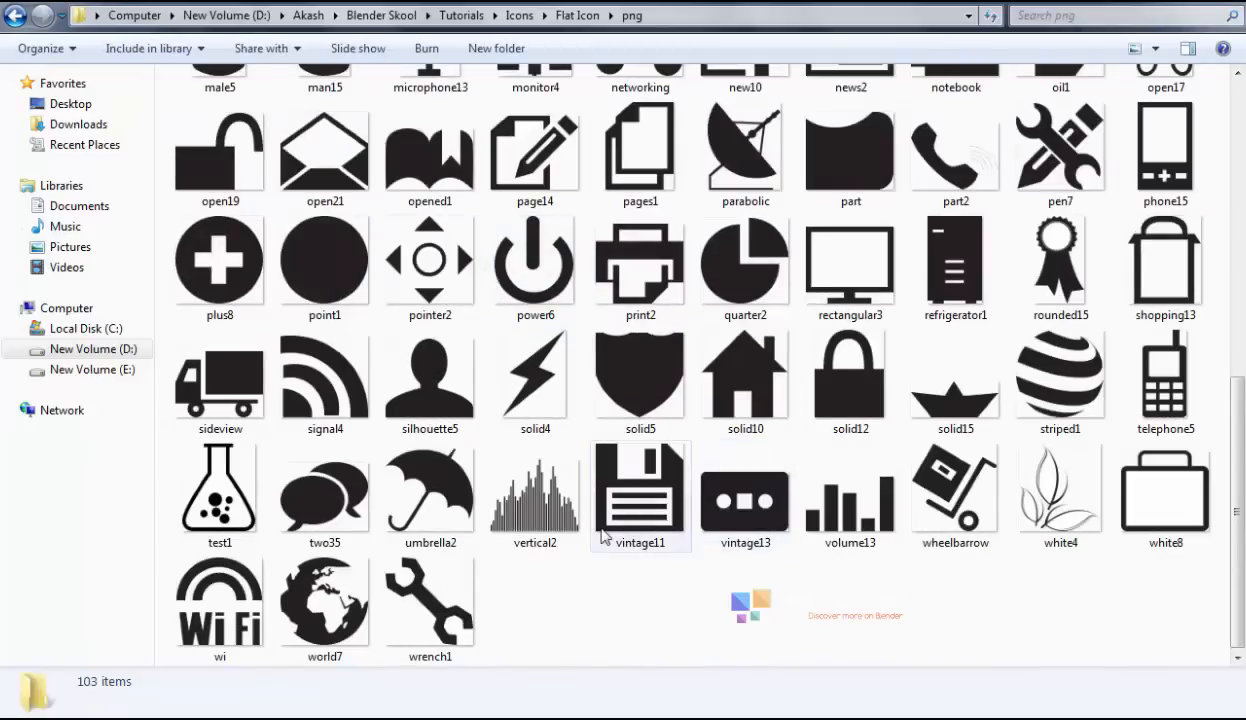
click(1076, 390)
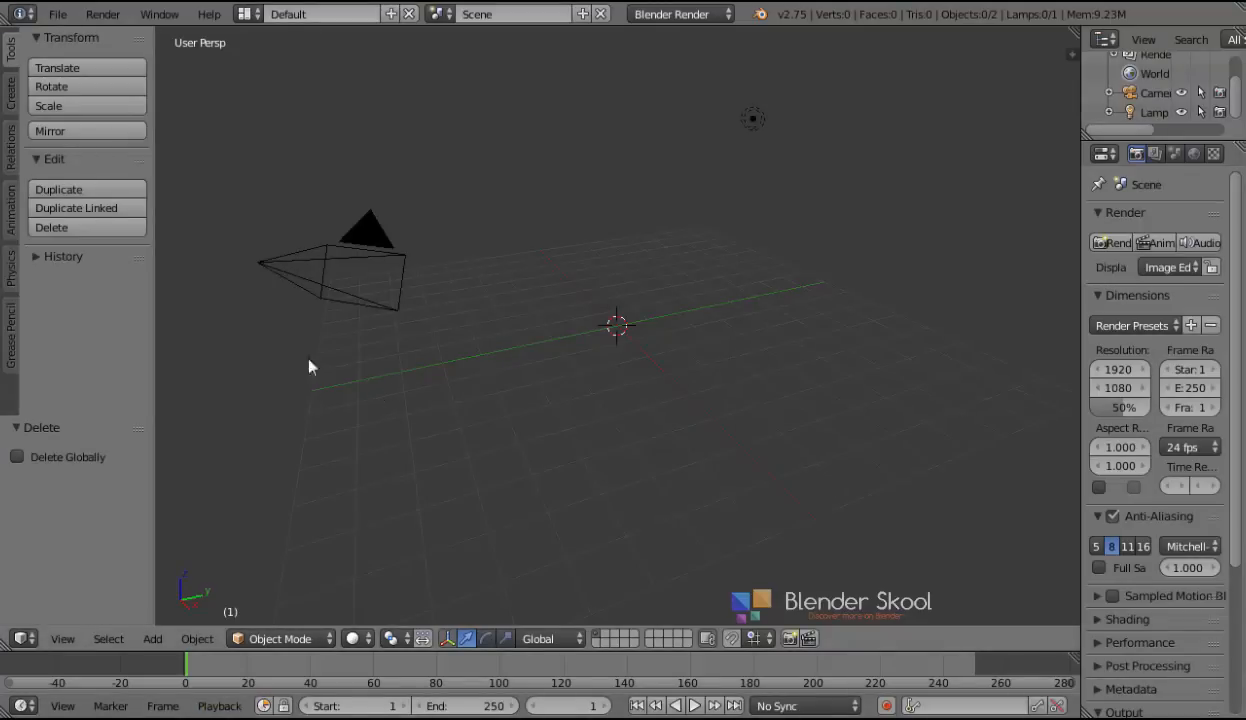
Step: Switch to Blender, start a Scalable Vector Graphics (.svg) import and jump to the recent Blends folder
click(57, 14)
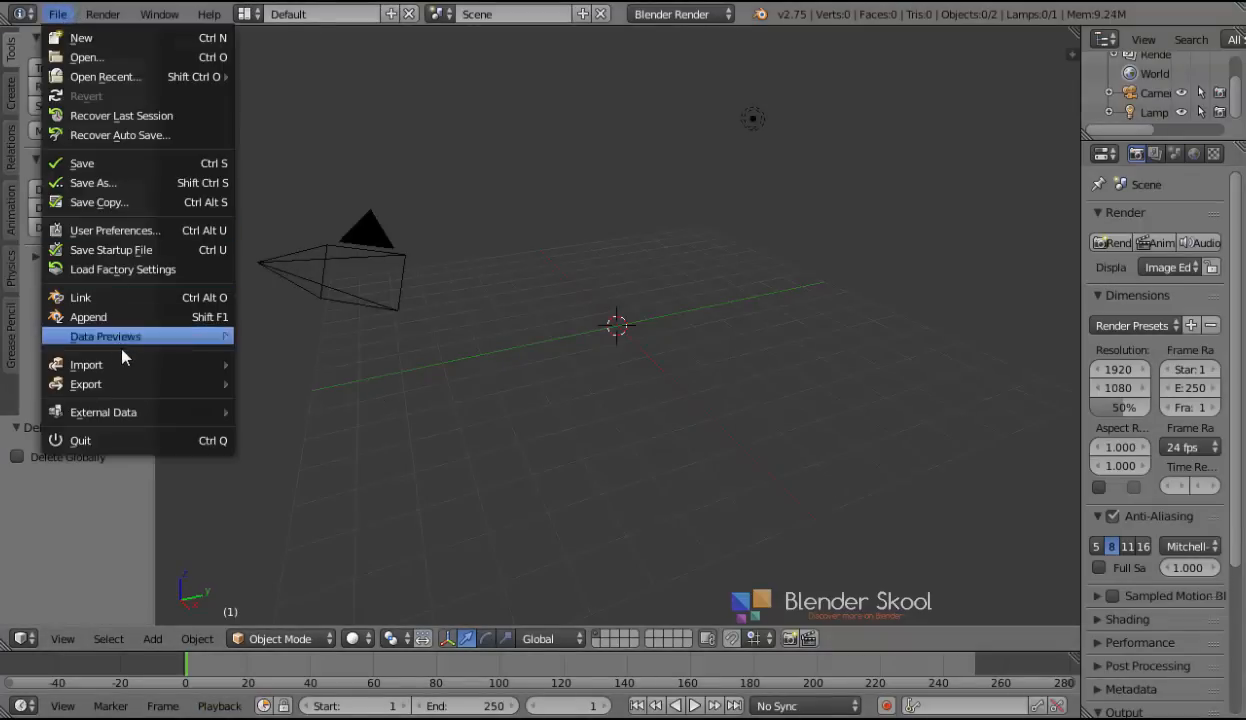
mouse_move(123, 364)
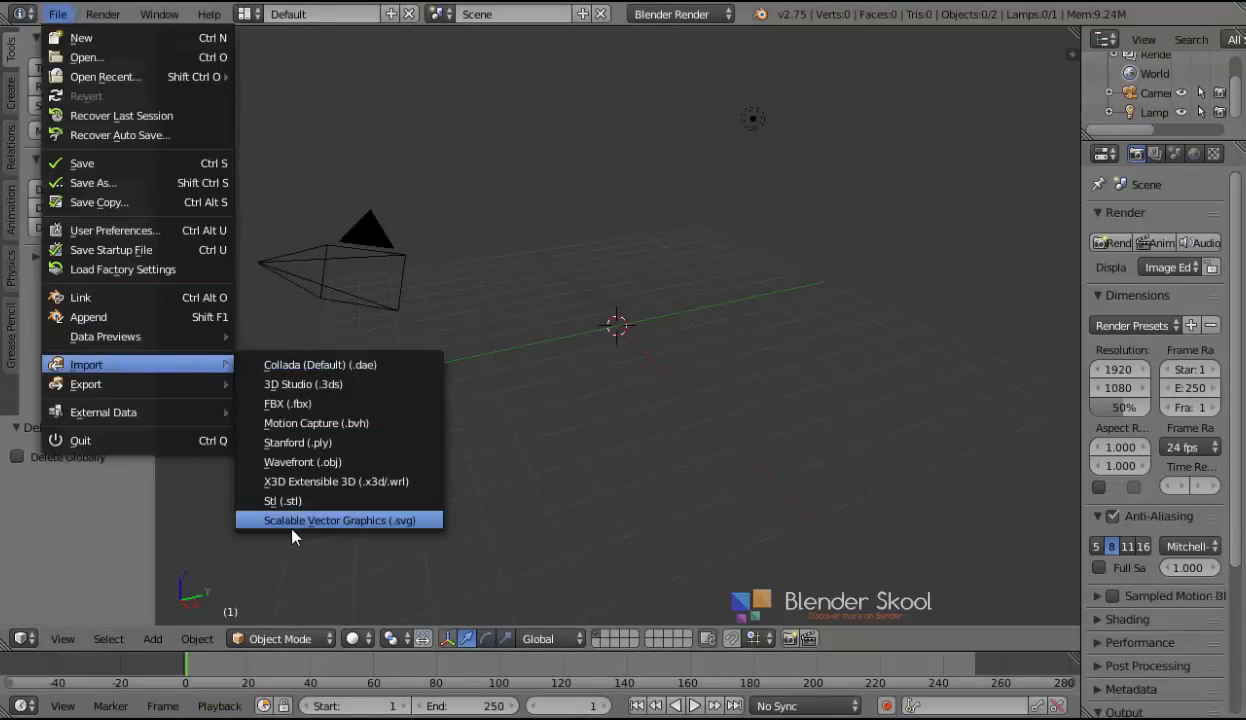
click(398, 524)
scroll(172, 240, down, 3)
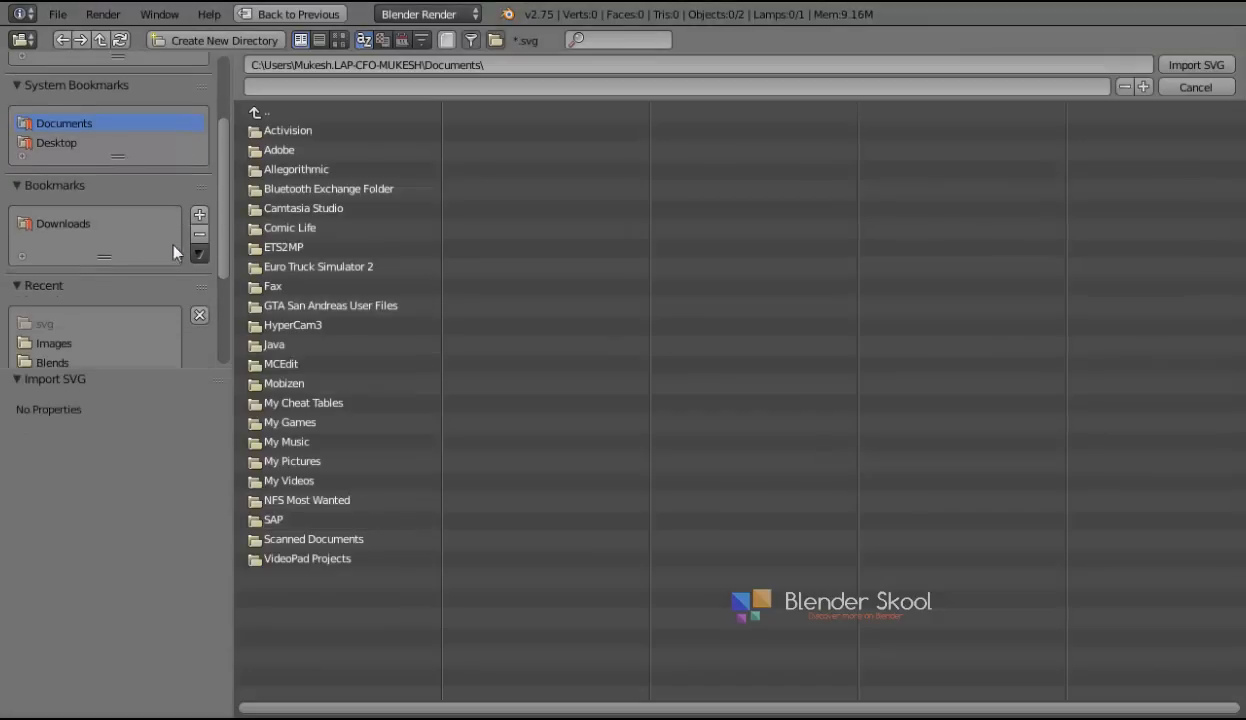
click(55, 362)
Step: Browse to Blender Skool\Tutorials\Icons\Flat Icon\svg and import striped1.svg
click(300, 110)
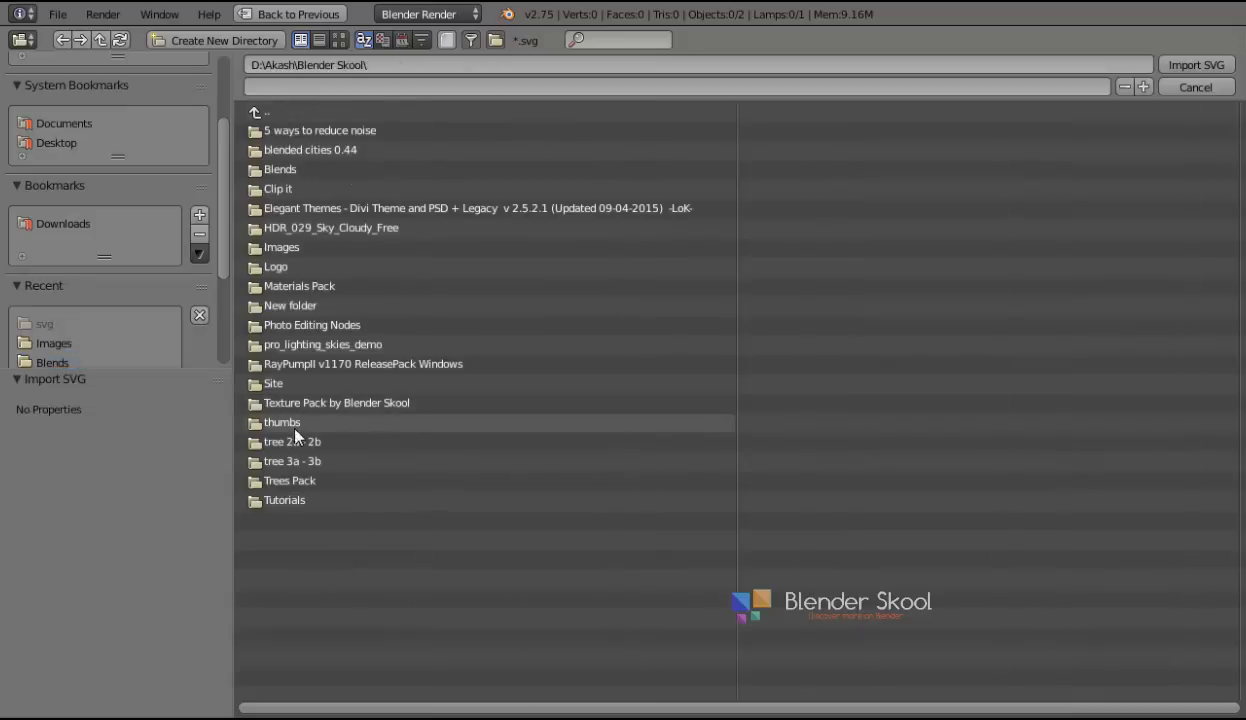
click(300, 500)
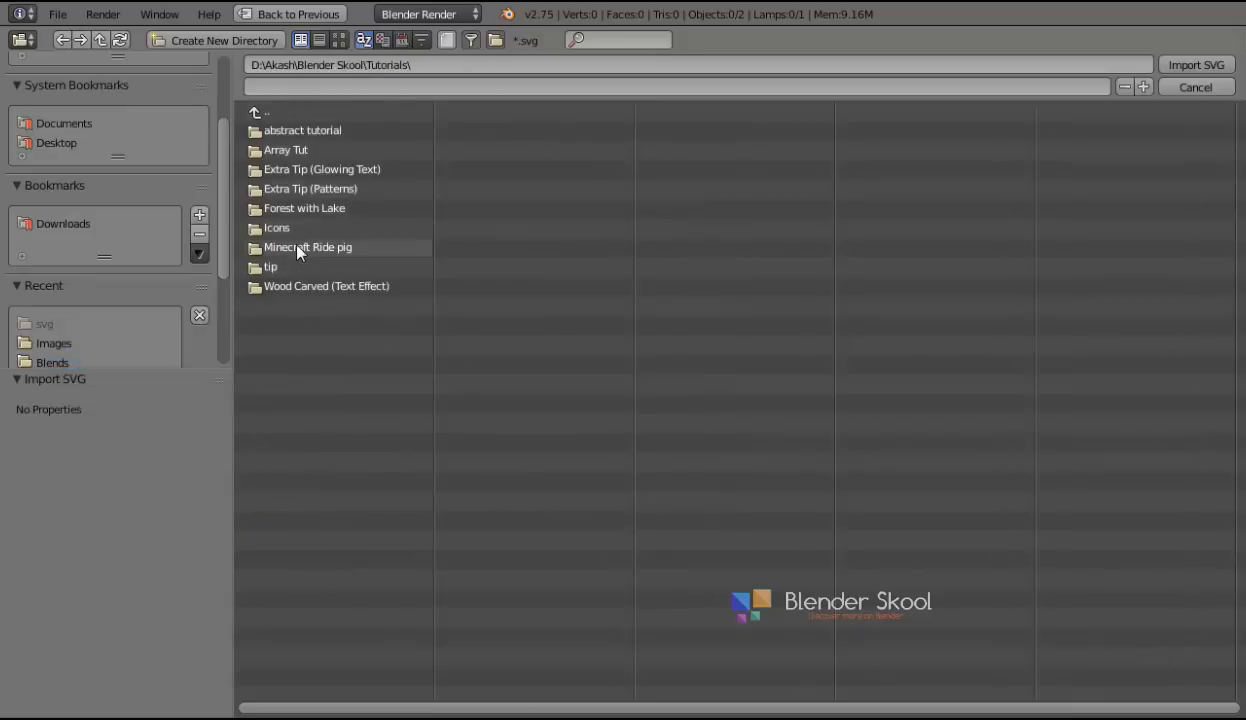
click(303, 231)
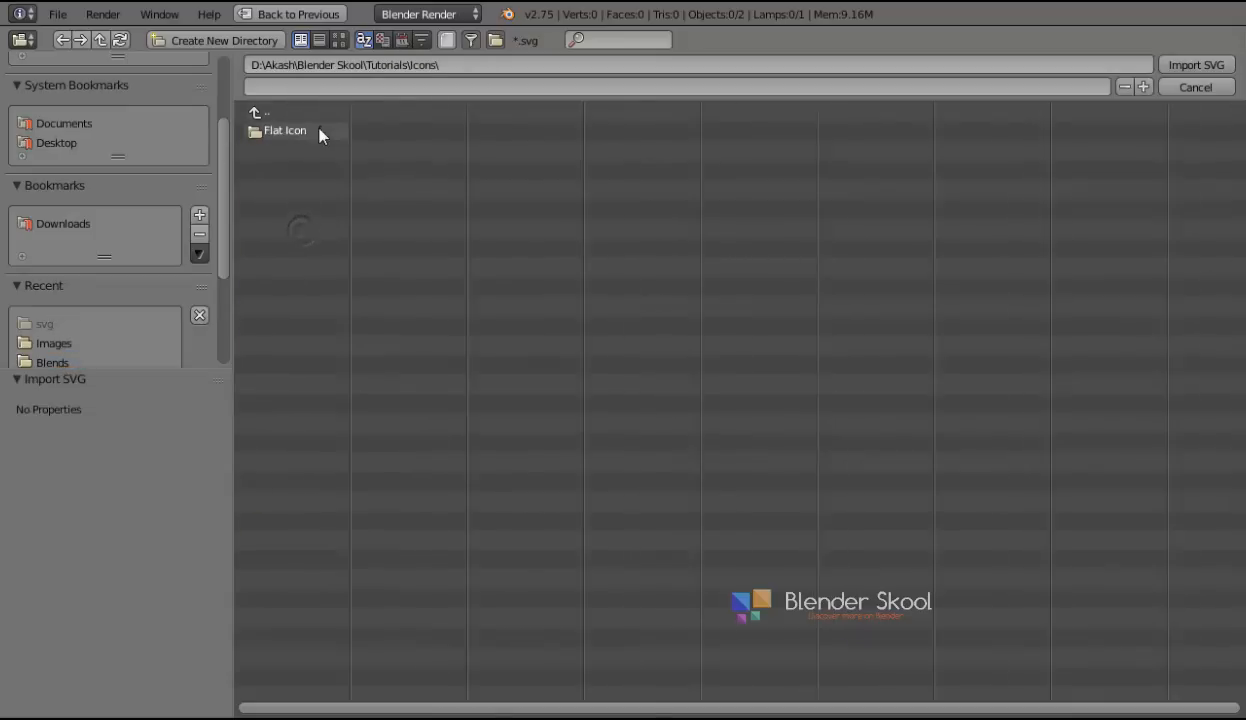
click(318, 131)
click(330, 190)
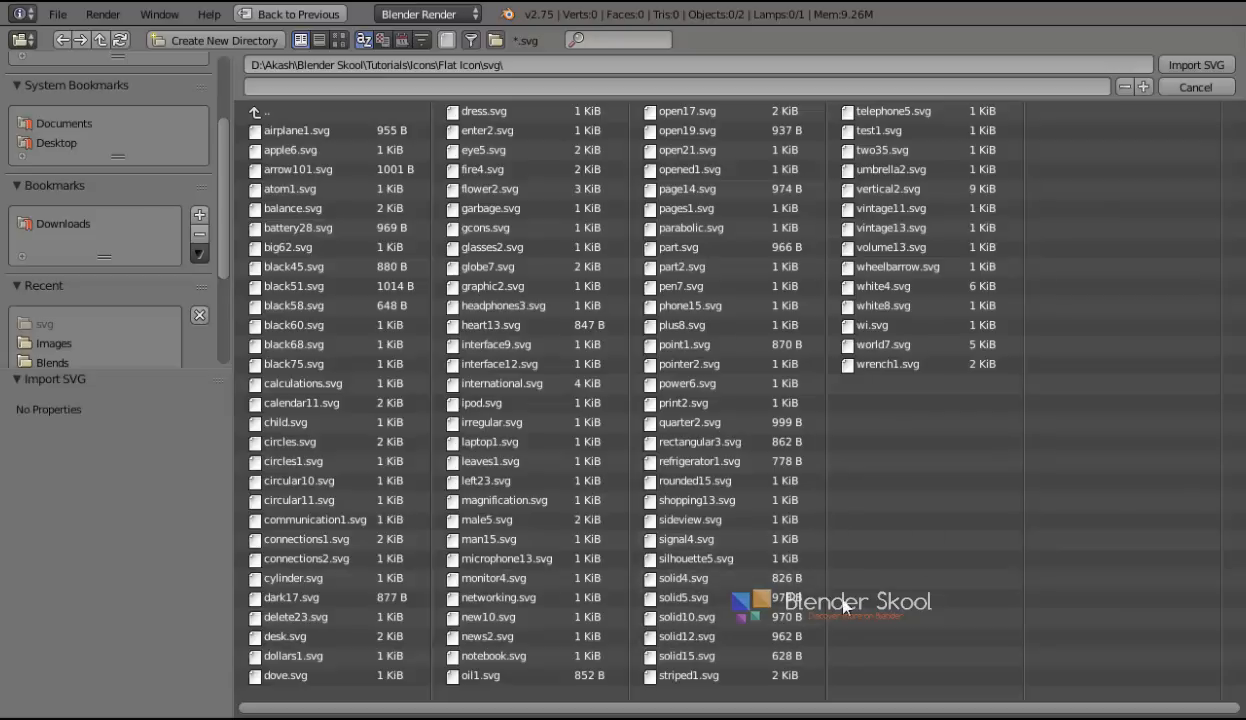
click(768, 677)
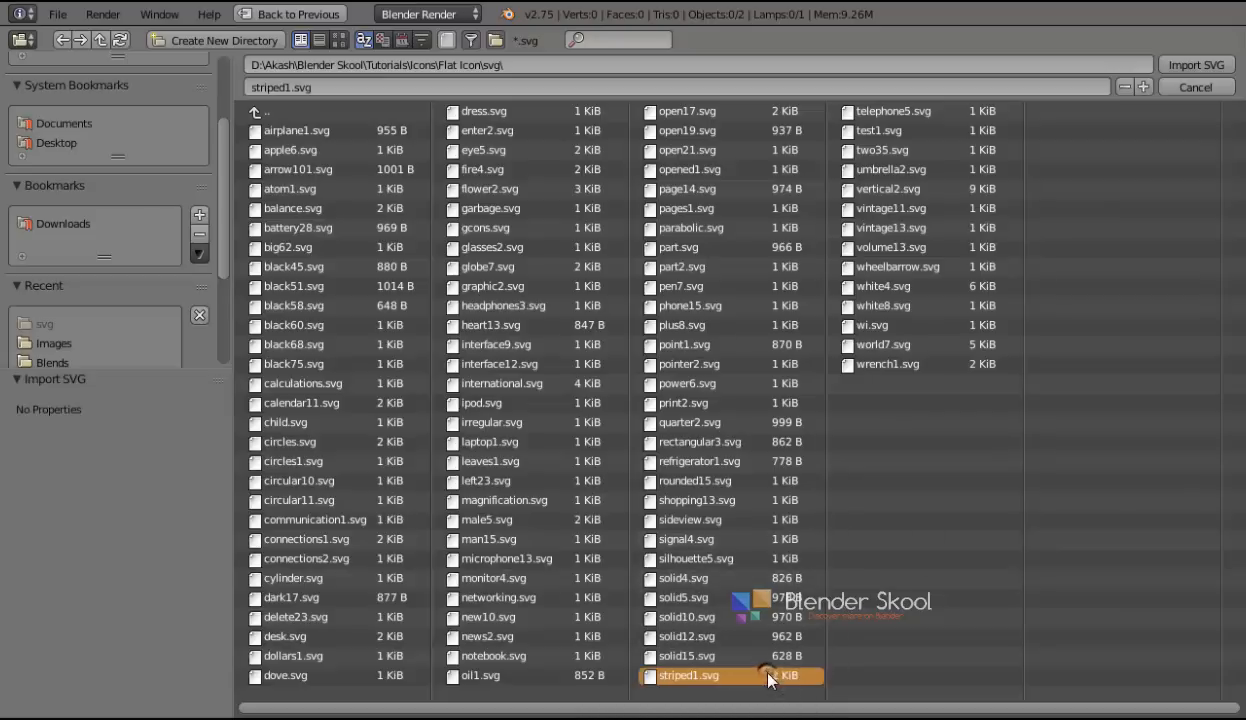
click(1196, 65)
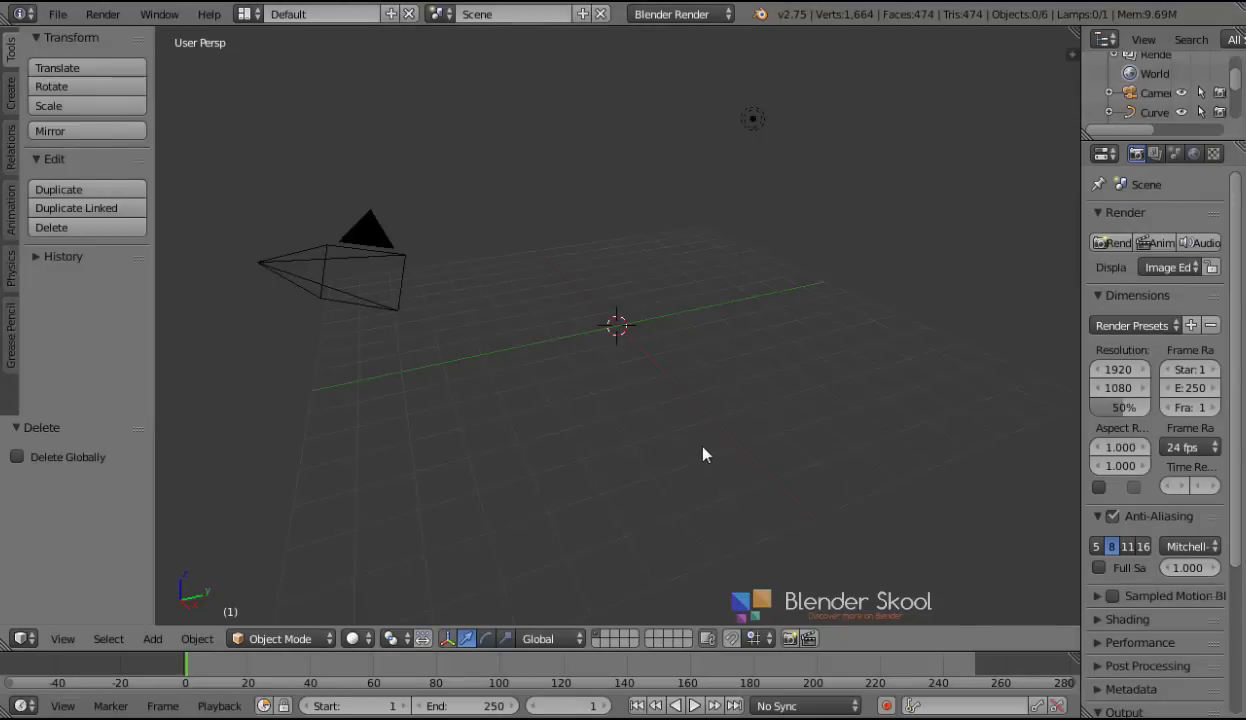
Step: Locate the tiny imported curves near the 3D cursor by selecting single pieces, and hide the tool shelf
scroll(703, 455, up, 3)
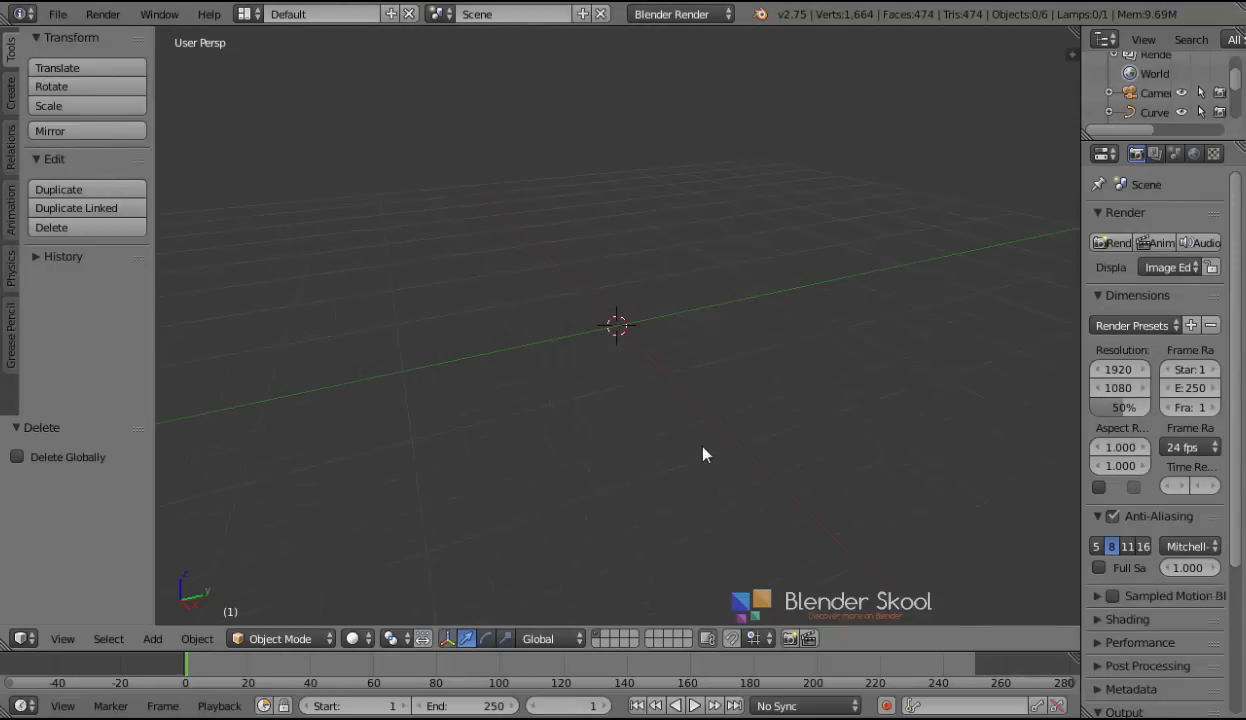
scroll(703, 455, up, 4)
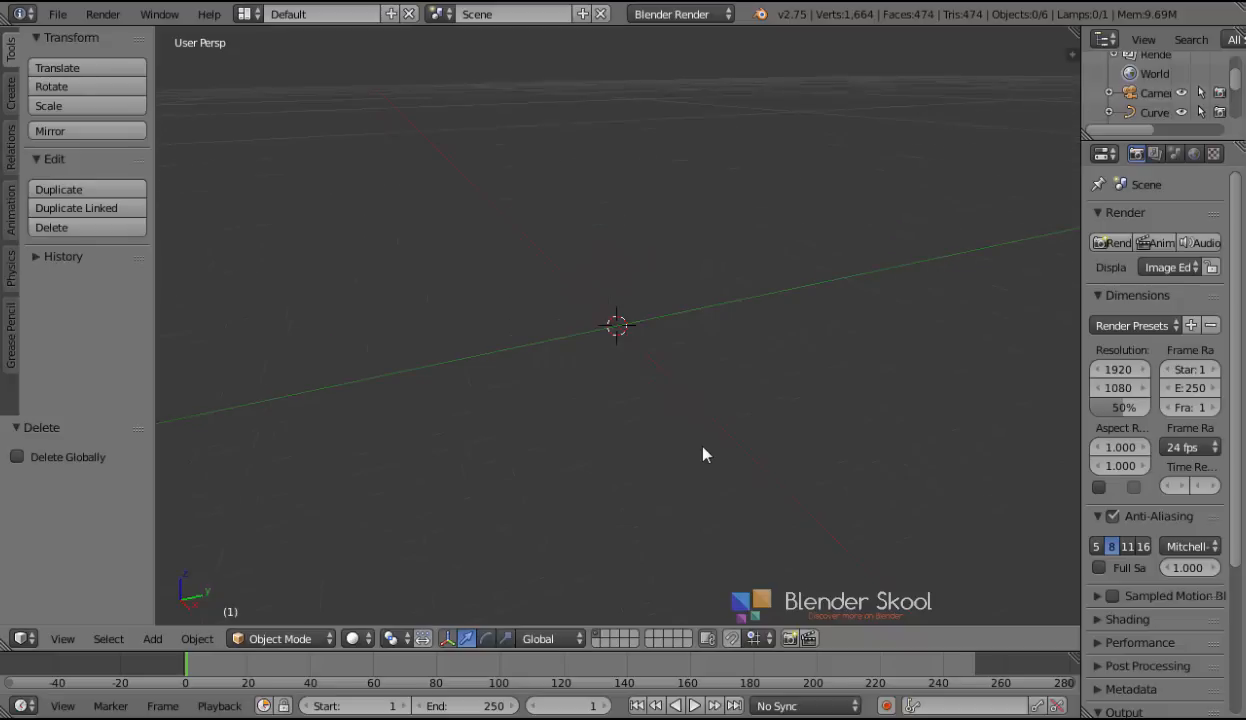
middle_drag(703, 455, 655, 438)
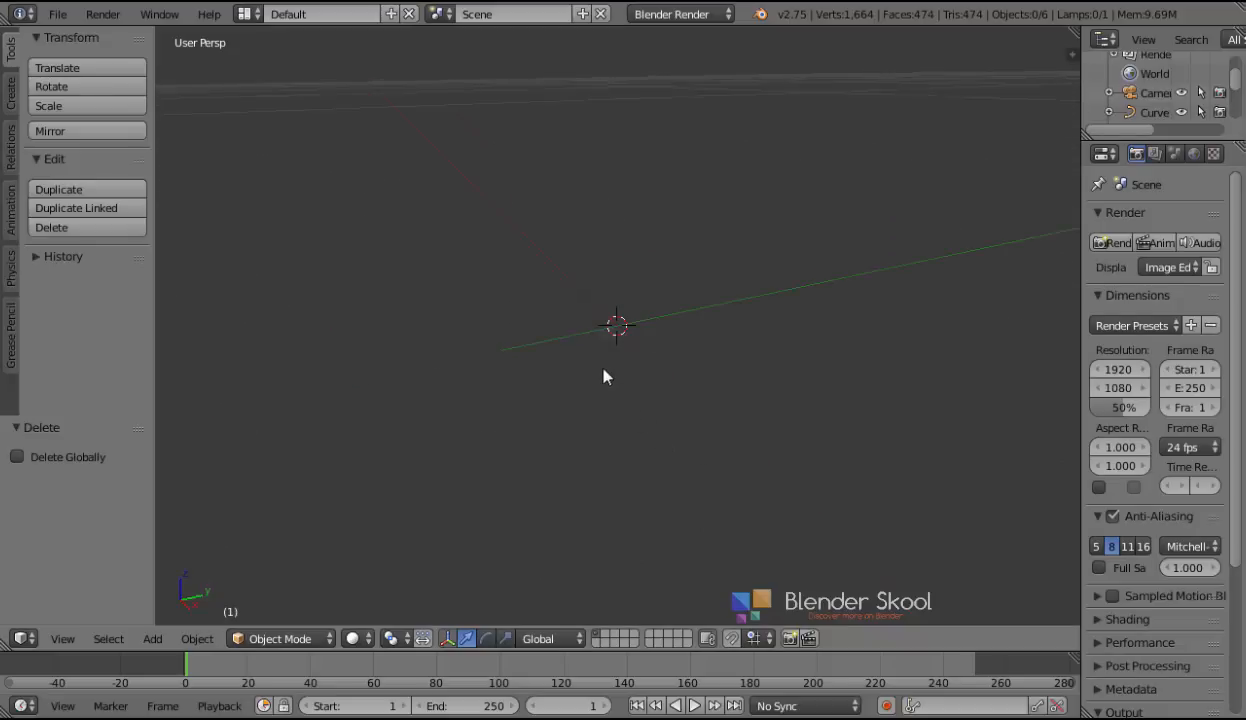
middle_drag(604, 376, 634, 395)
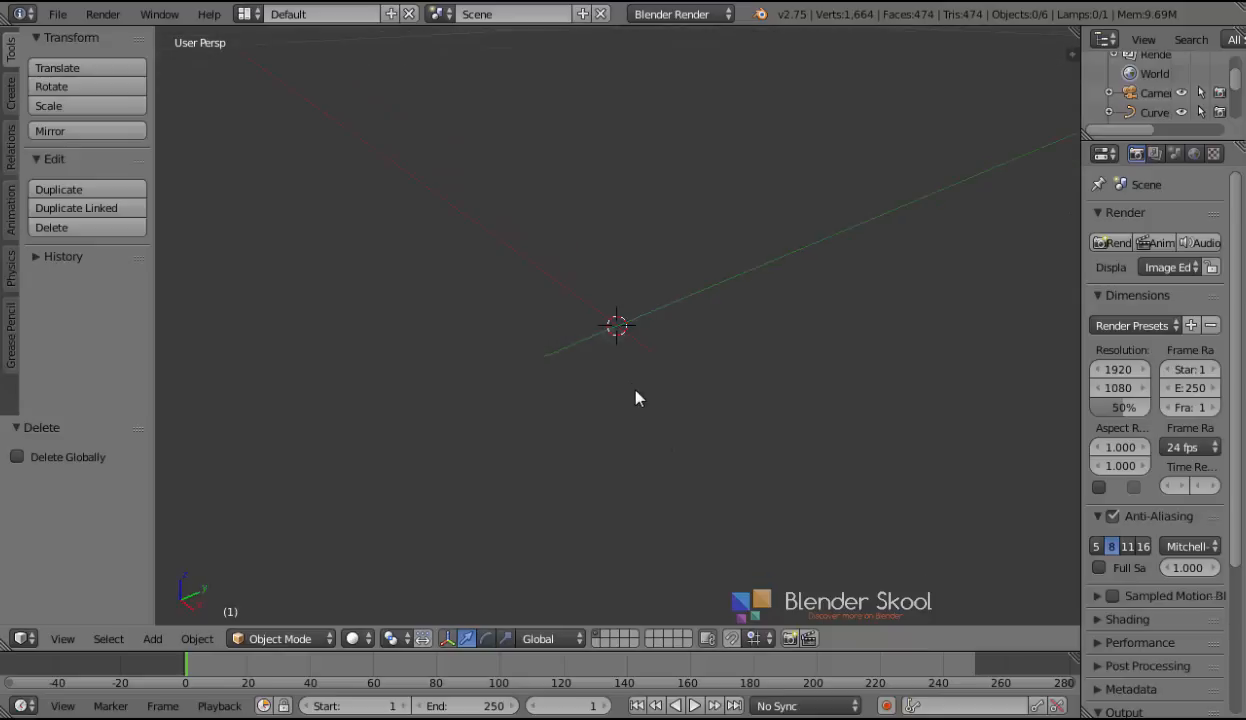
right_click(612, 342)
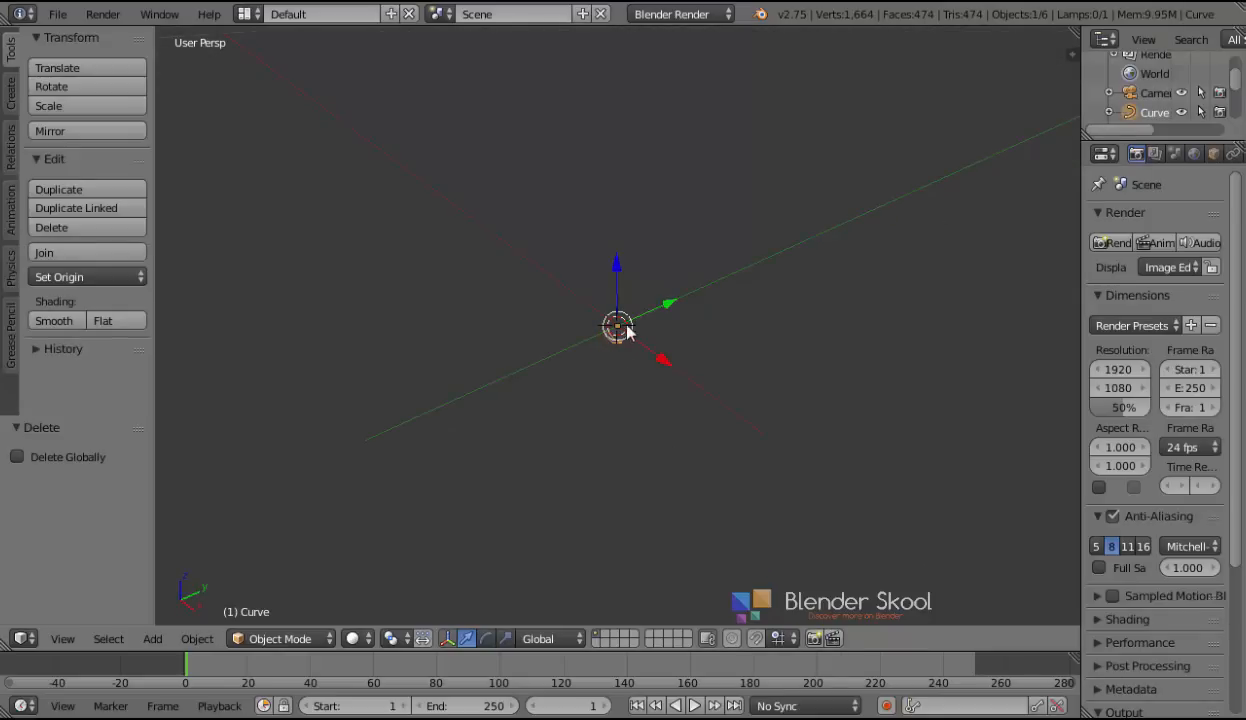
right_click(628, 334)
key(a)
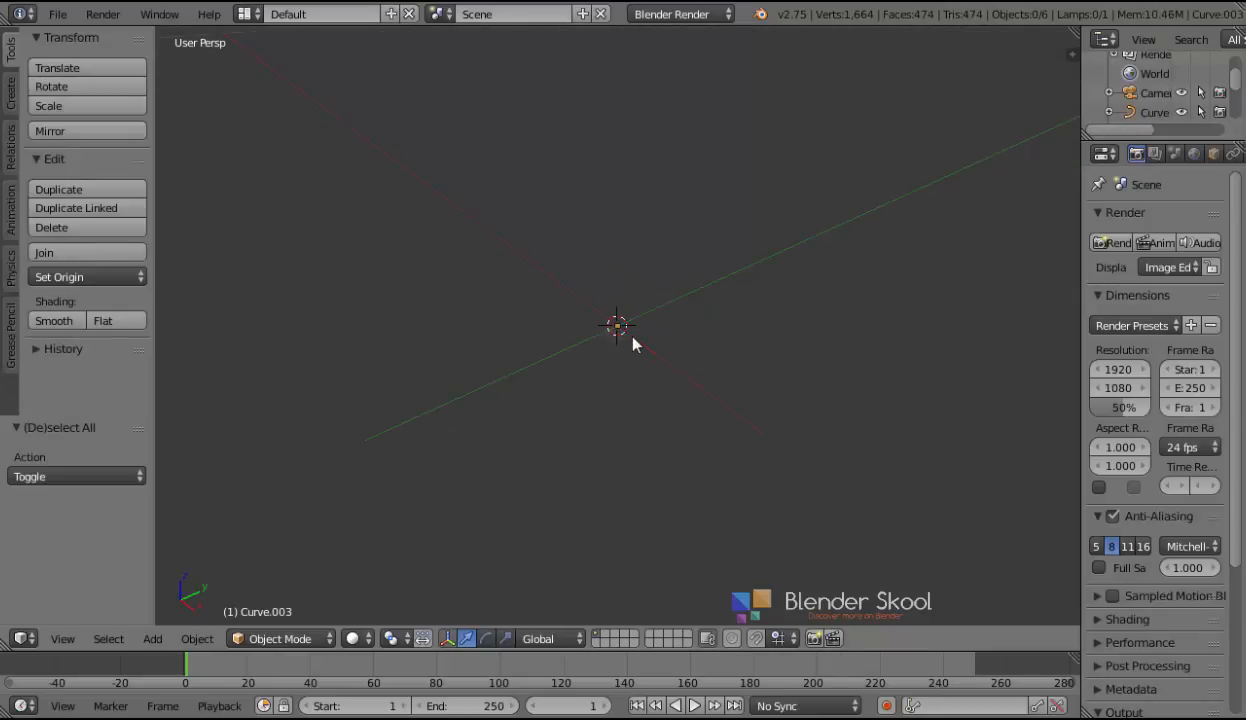
key(t)
right_click(541, 352)
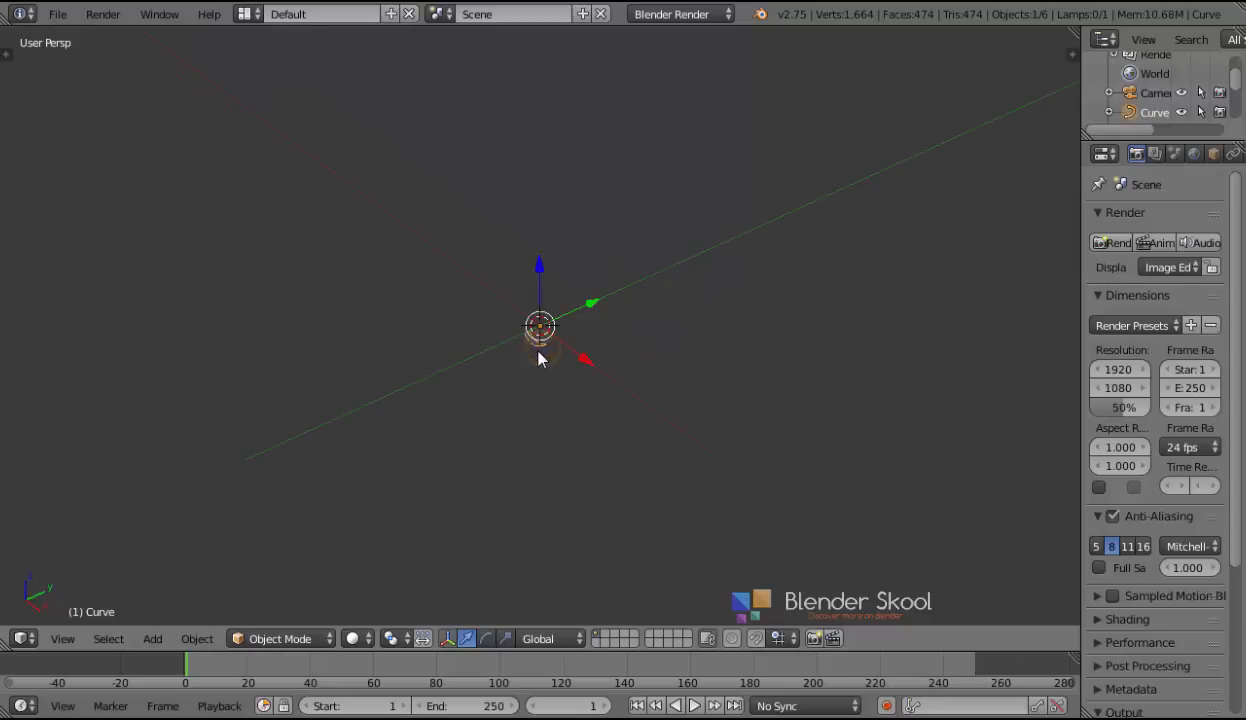
Step: Box-select all four imported curves and scale them up uniformly until the striped globe is clearly visible
key(a)
key(b)
drag(403, 226, 488, 293)
drag(566, 361, 667, 437)
key(s)
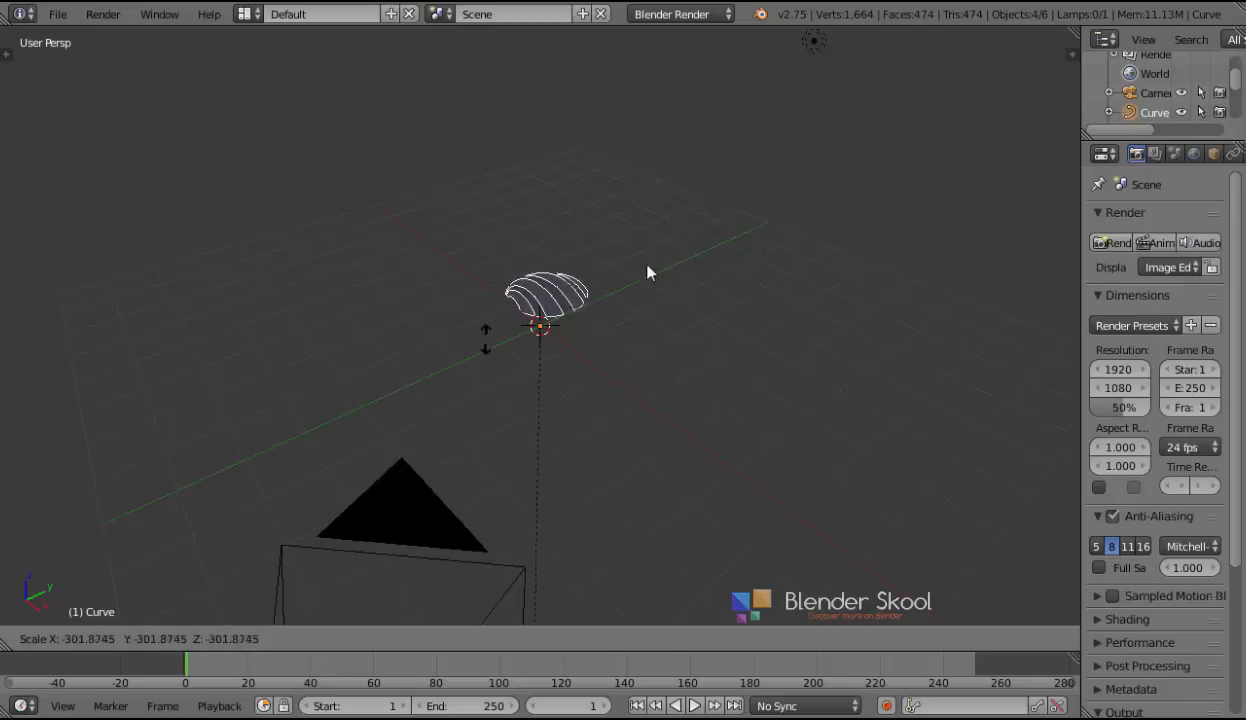
right_click(583, 399)
key(s)
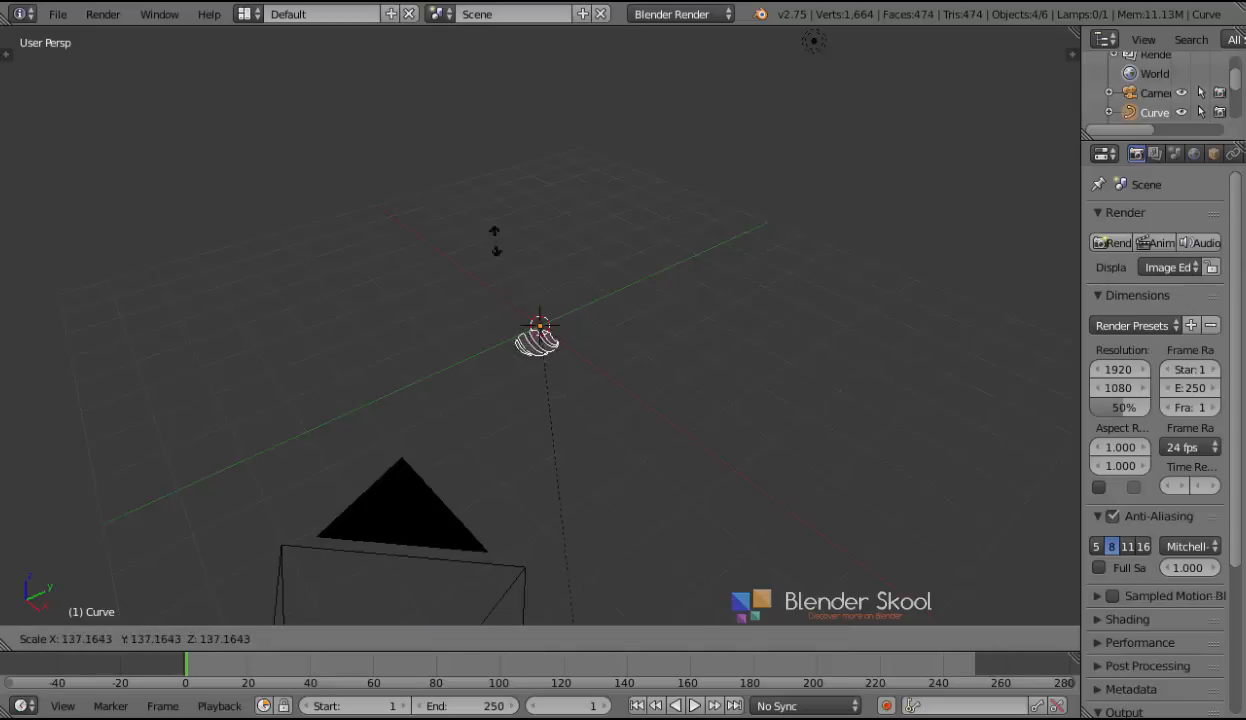
click(610, 577)
Step: Select the four stripe curves of the globe icon and join them into one object
scroll(565, 506, up, 5)
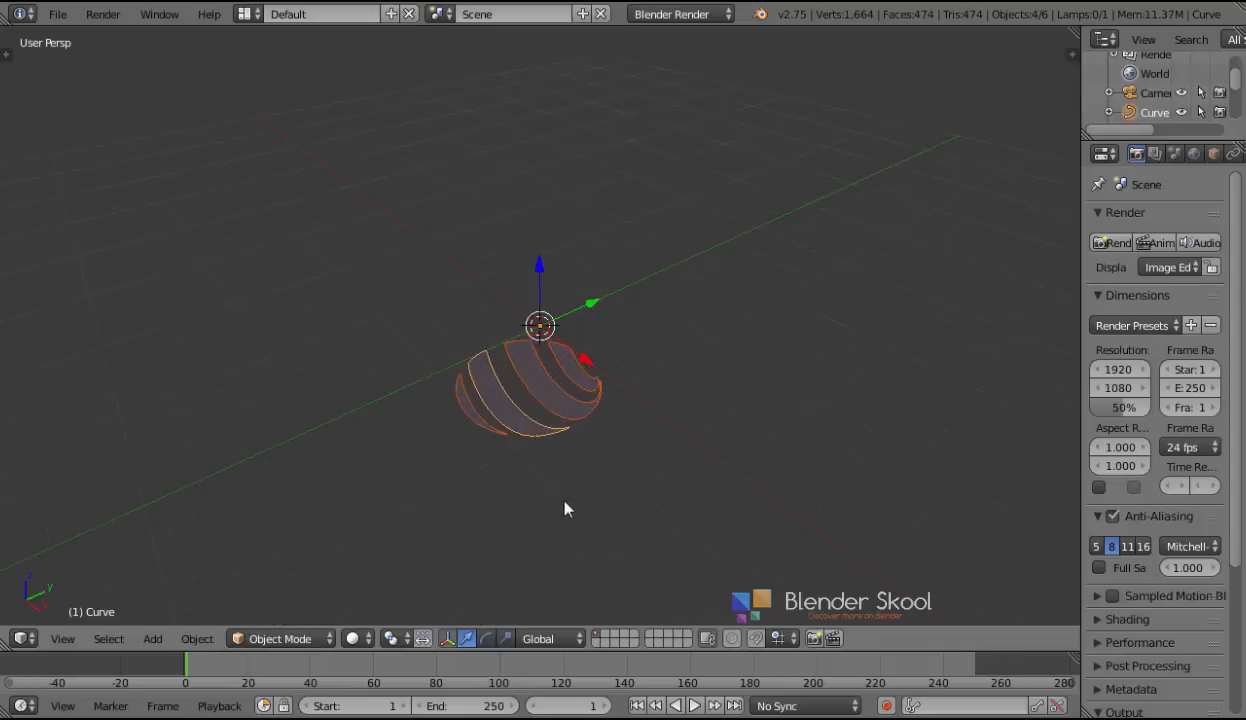
middle_drag(556, 473, 601, 495)
key(a)
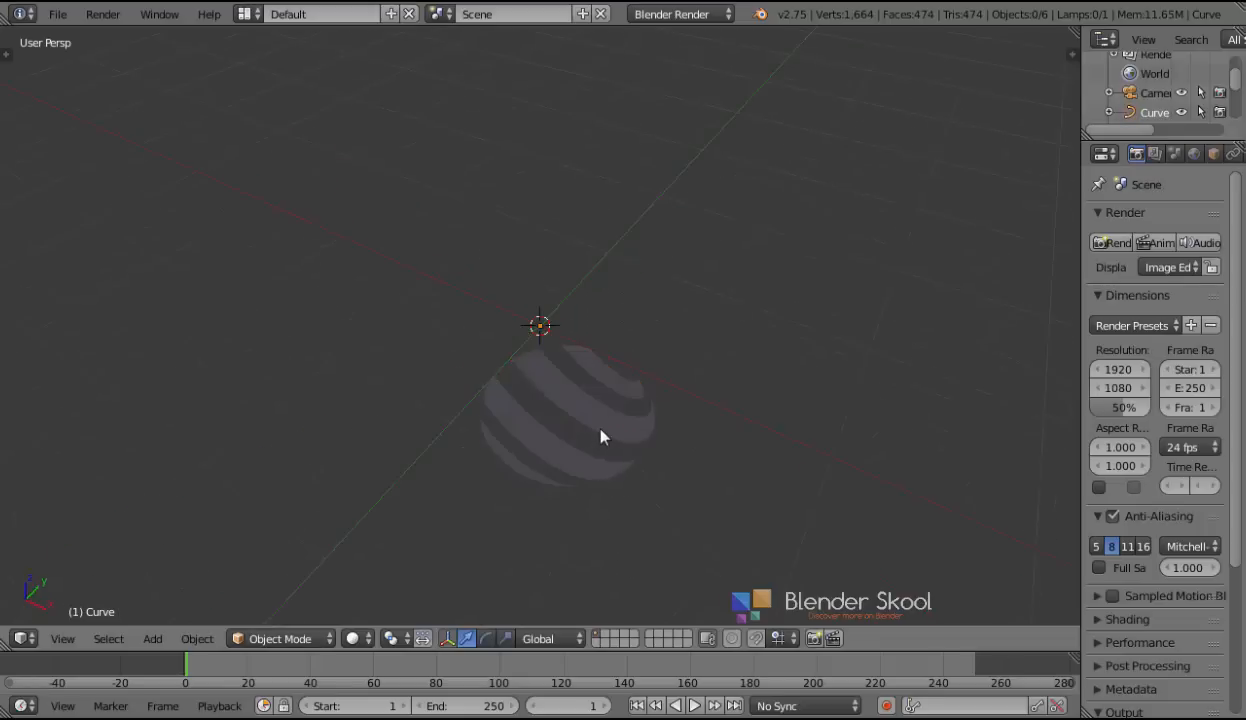
right_click(542, 464)
shift+right_click(606, 416)
shift+right_click(620, 377)
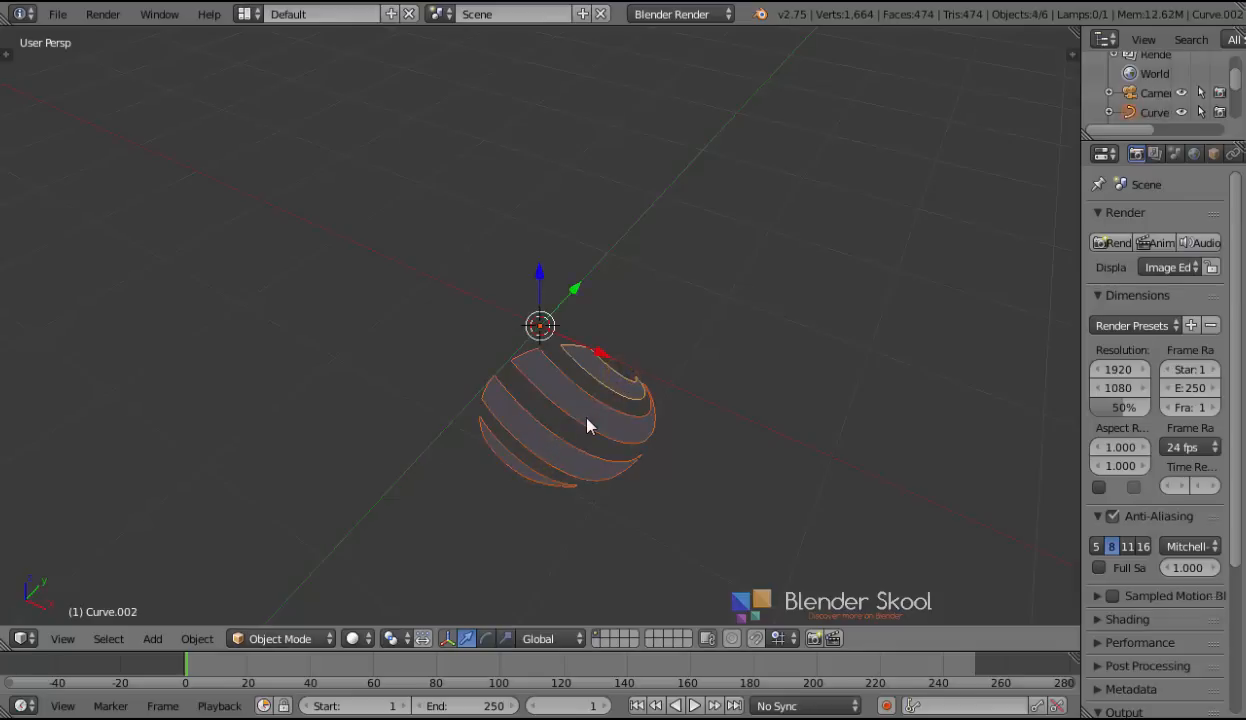
key(ctrl+j)
key(g)
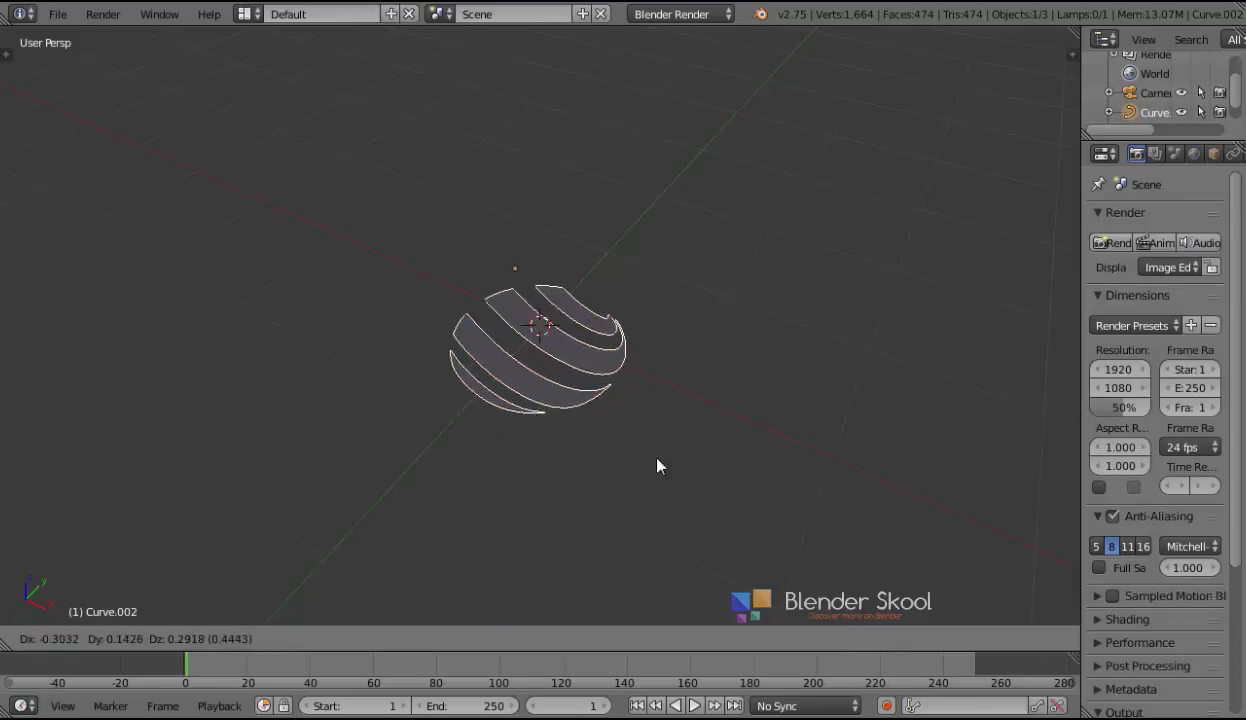
click(634, 518)
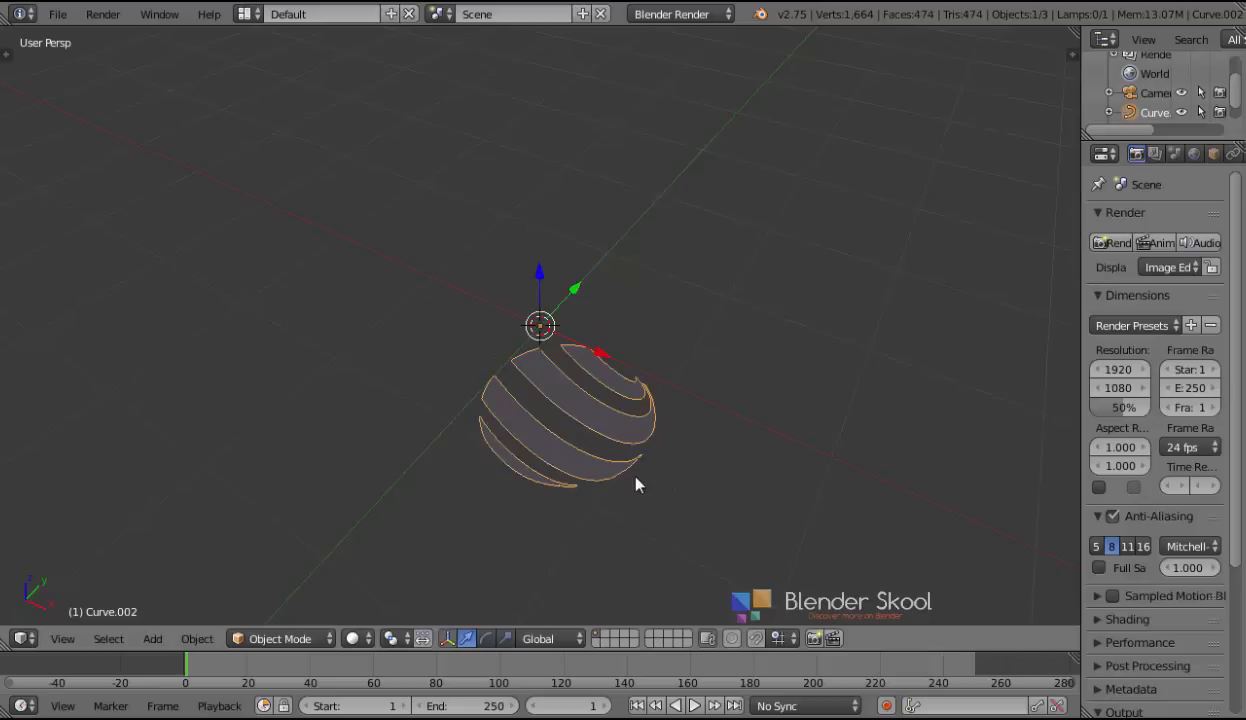
Step: Set the joined icon's origin to its center of mass and snap the icon to the 3D cursor
key(shift+ctrl+alt+c)
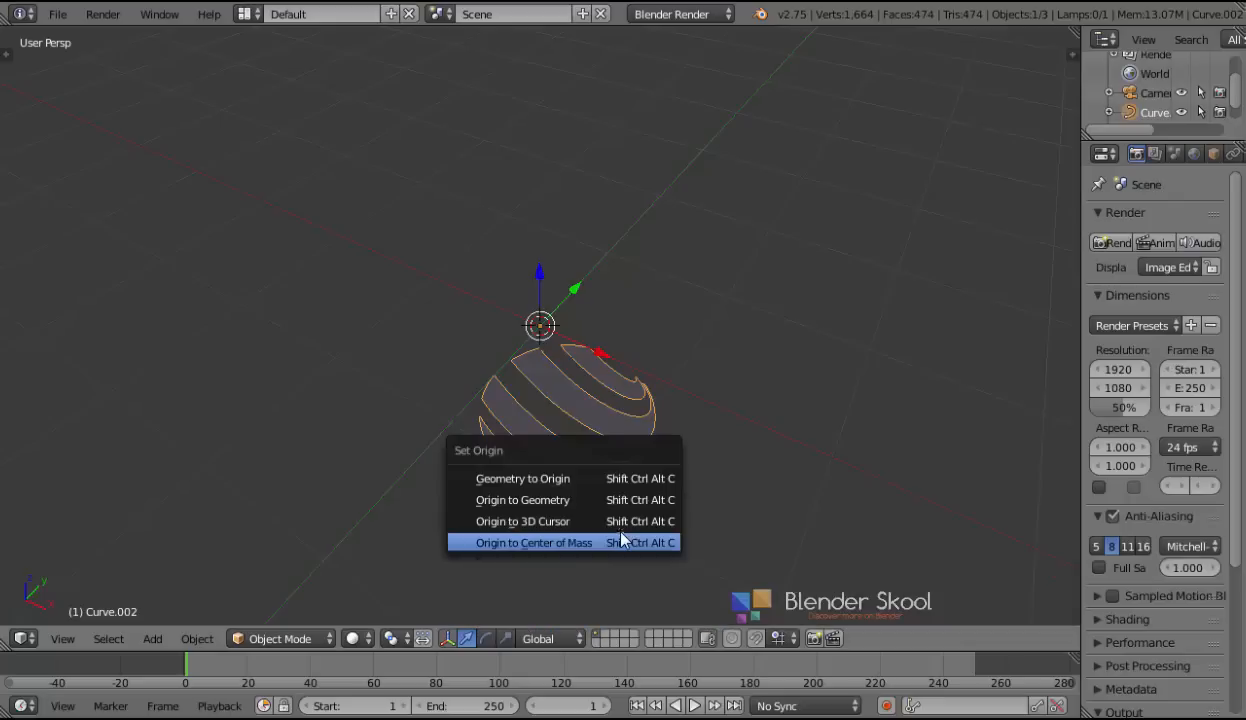
click(476, 545)
key(shift+s)
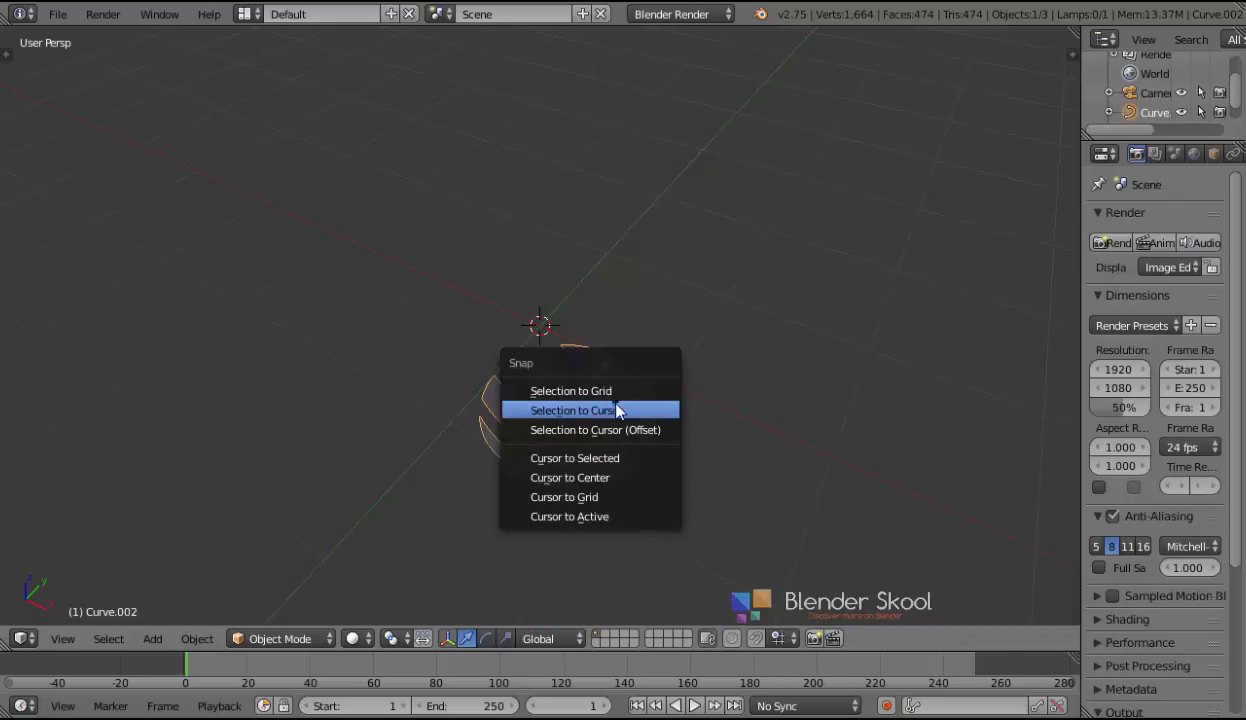
click(617, 410)
Step: Rotate the striped globe icon 90° about the global X axis so it stands upright
middle_drag(578, 436, 705, 367)
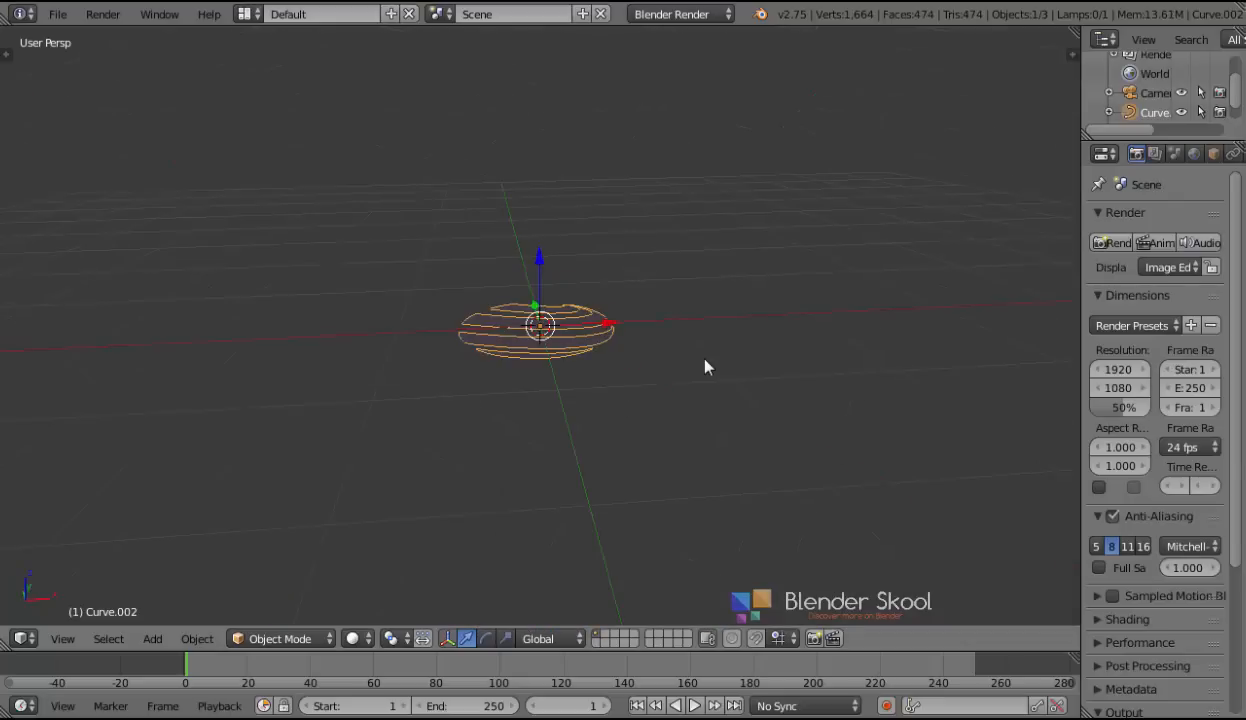
text(rx90)
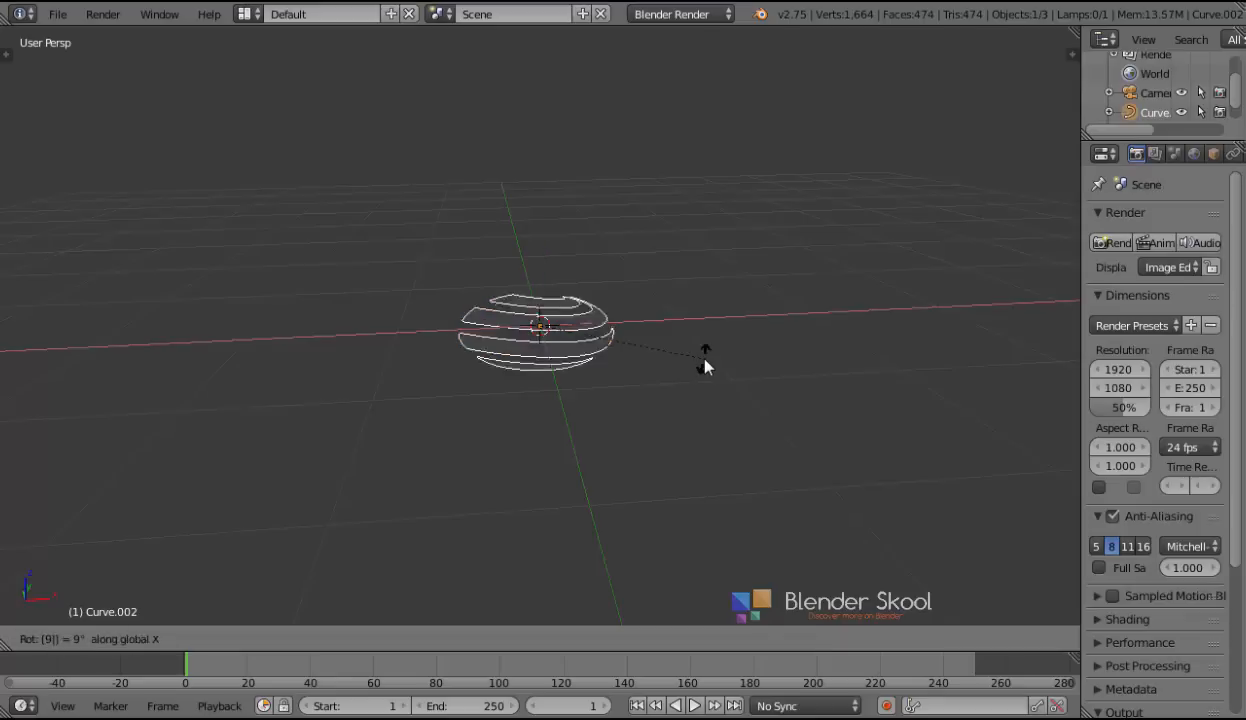
key(Return)
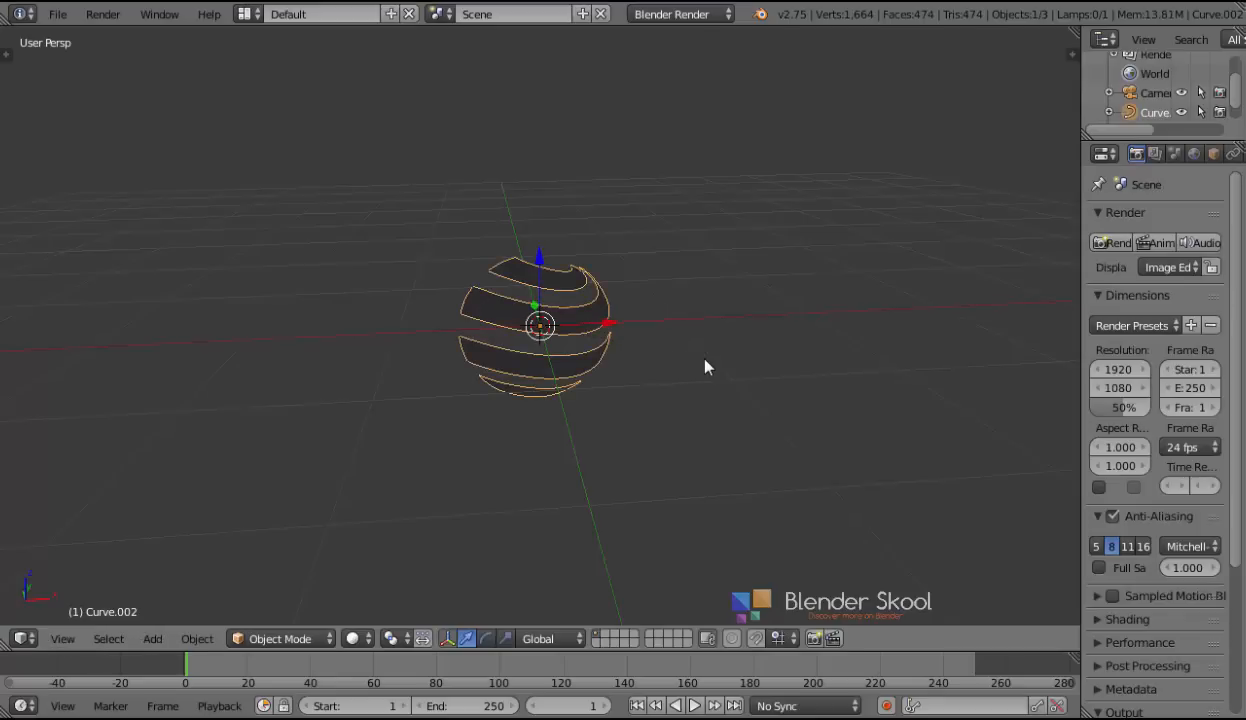
middle_drag(705, 367, 623, 430)
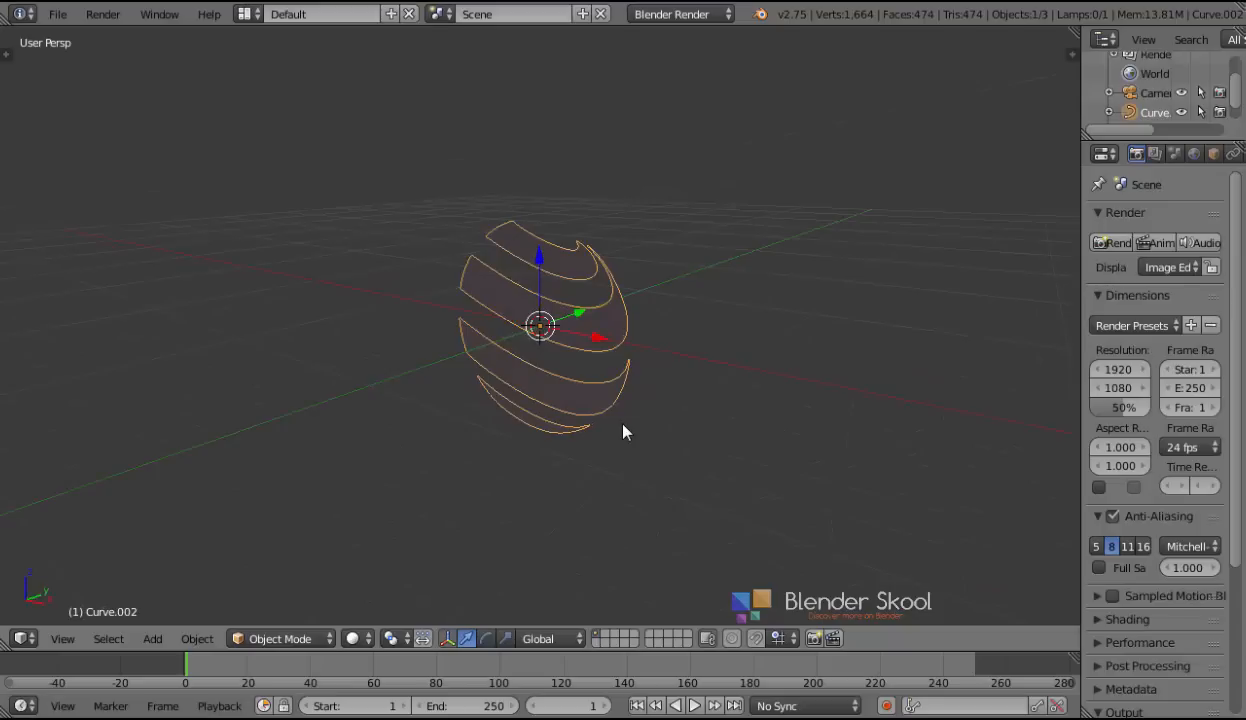
Step: Set the scene's render engine to Cycles Render
click(680, 14)
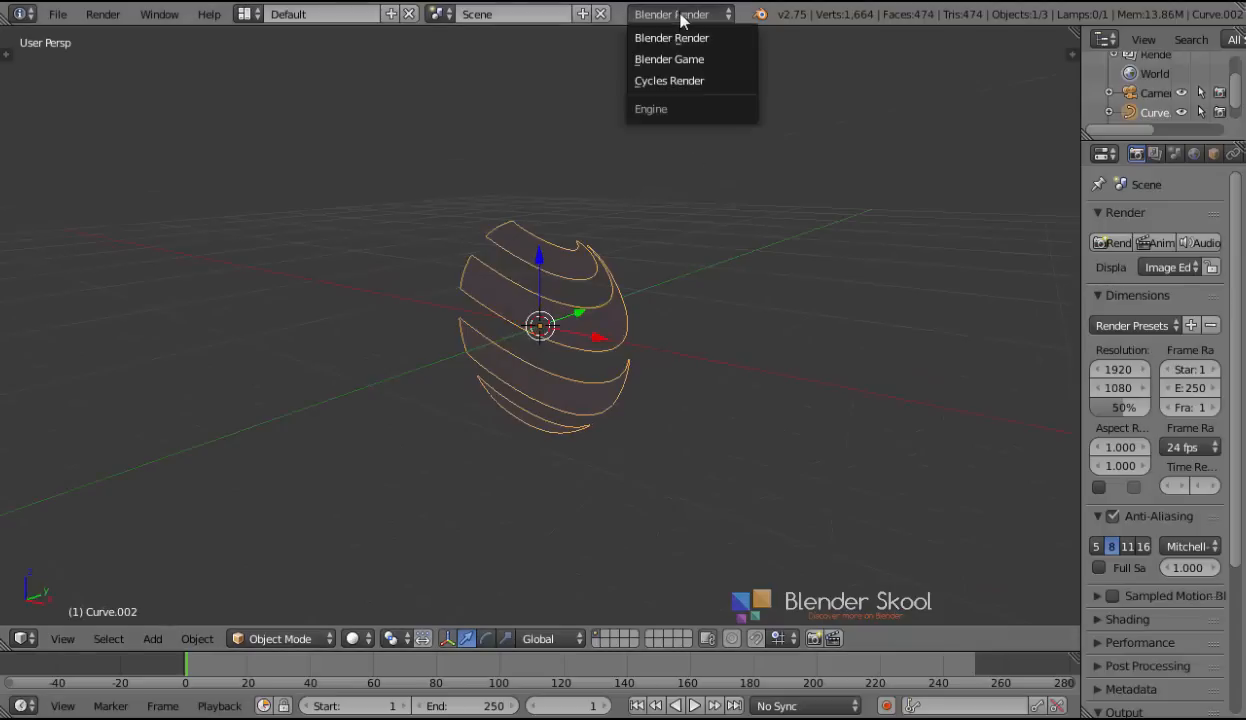
click(674, 84)
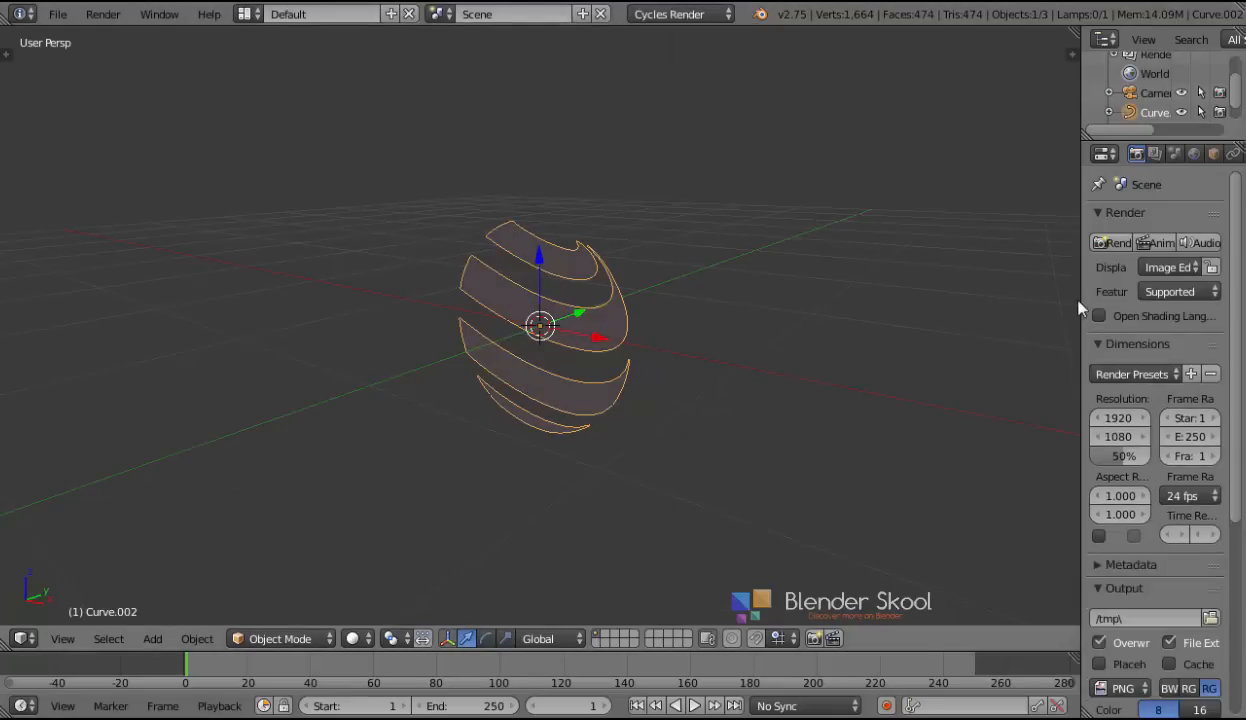
Step: Widen the properties editor and open the list of modifiers available for the striped globe curve
drag(1080, 308, 964, 300)
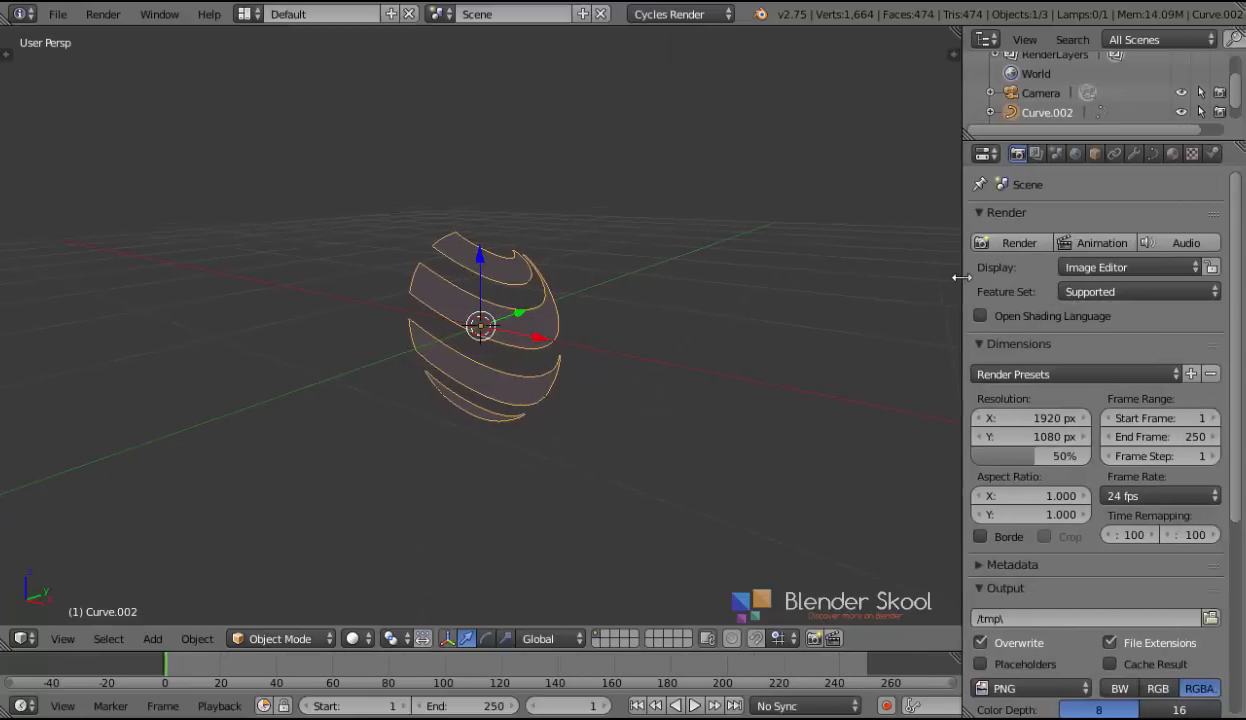
click(1134, 154)
click(1082, 220)
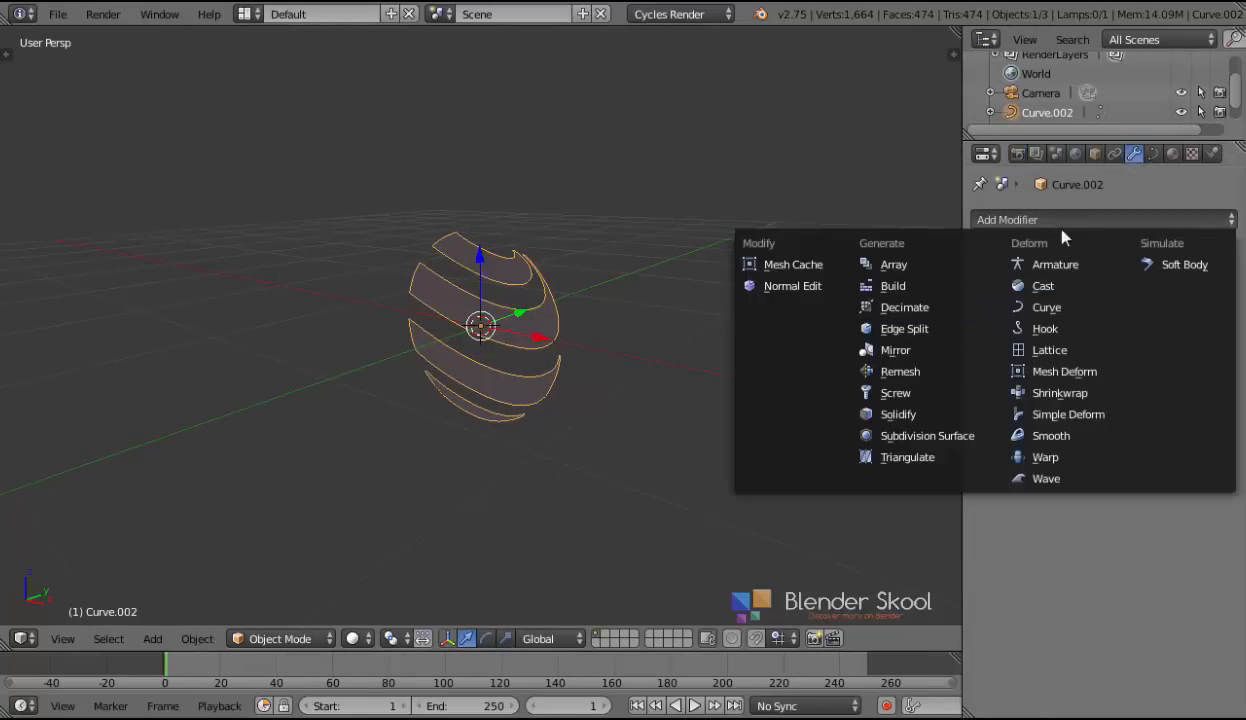
Step: Enter edit mode and nudge a handle on the lower edge of the globe's second stripe along the global Z axis
middle_drag(298, 373, 406, 356)
scroll(425, 292, up, 2)
key(Tab)
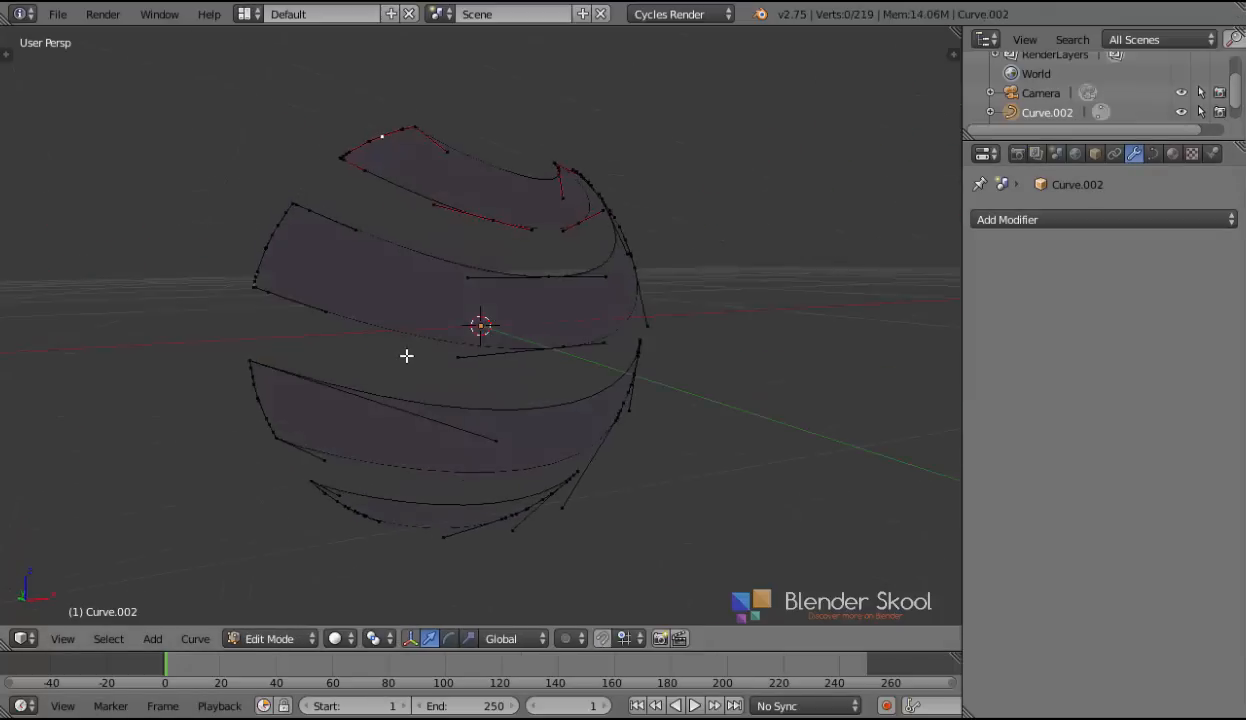
scroll(533, 350, up, 2)
right_click(660, 348)
key(g)
key(z)
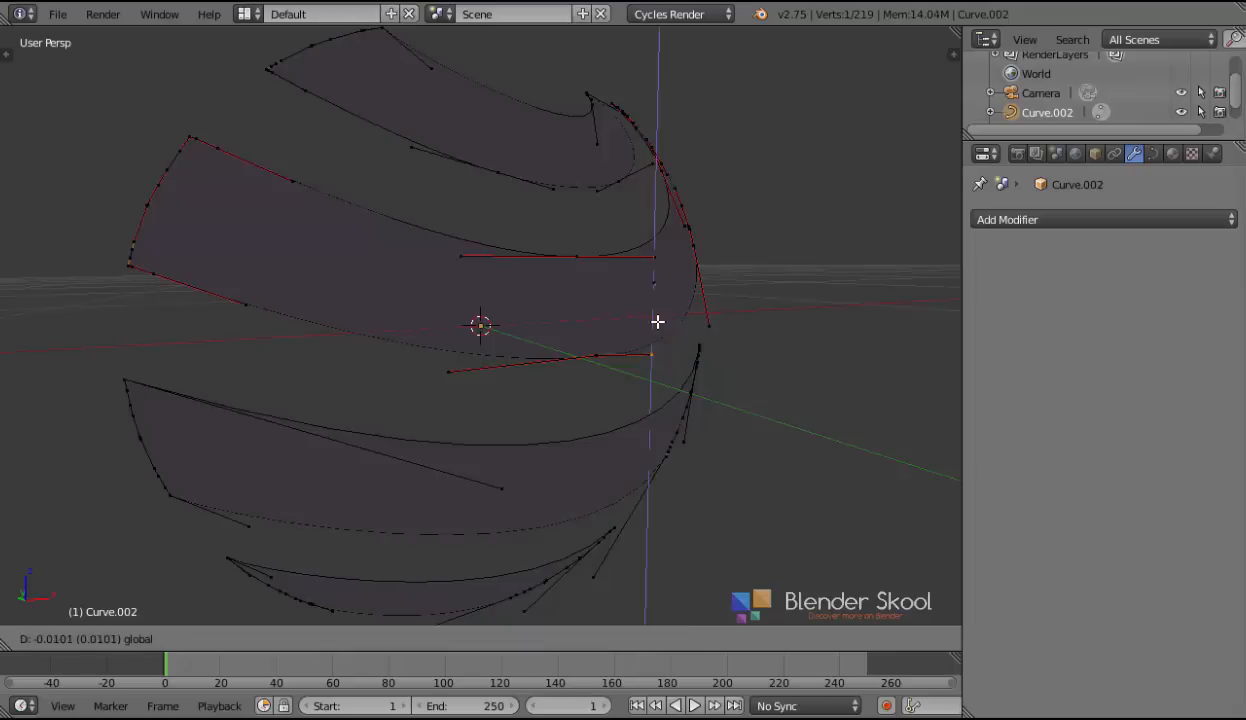
click(676, 320)
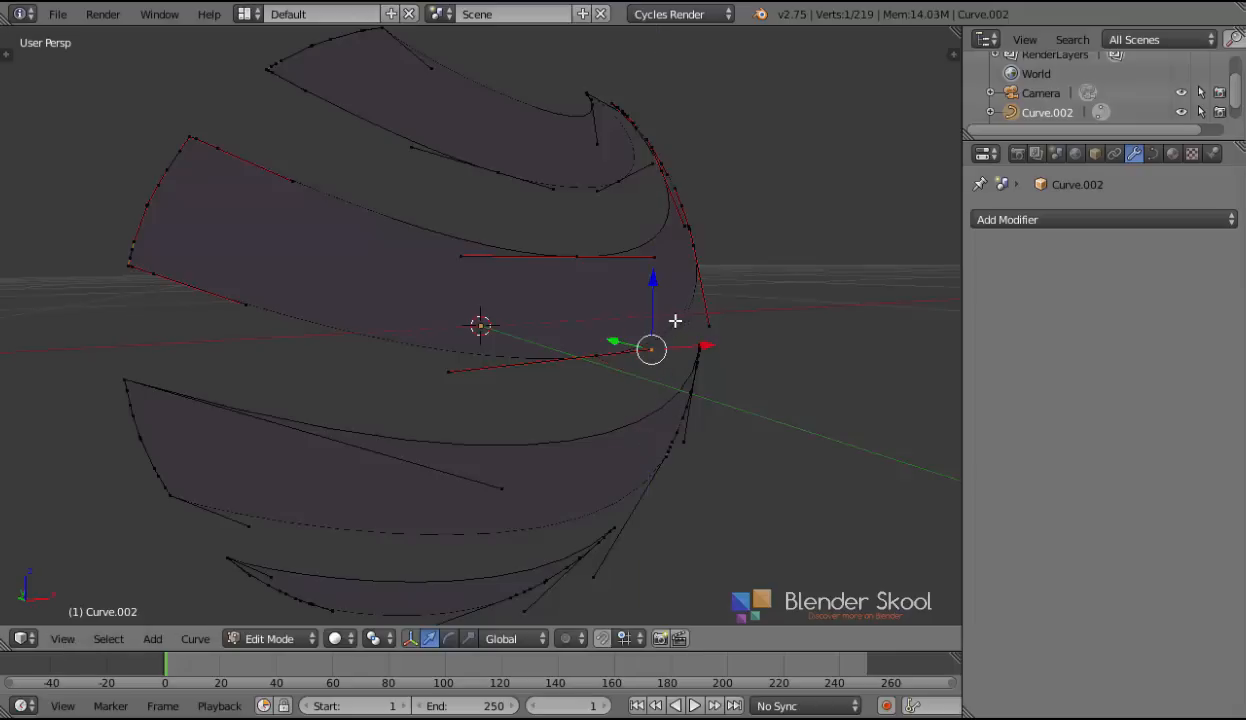
key(Tab)
scroll(384, 386, up, 2)
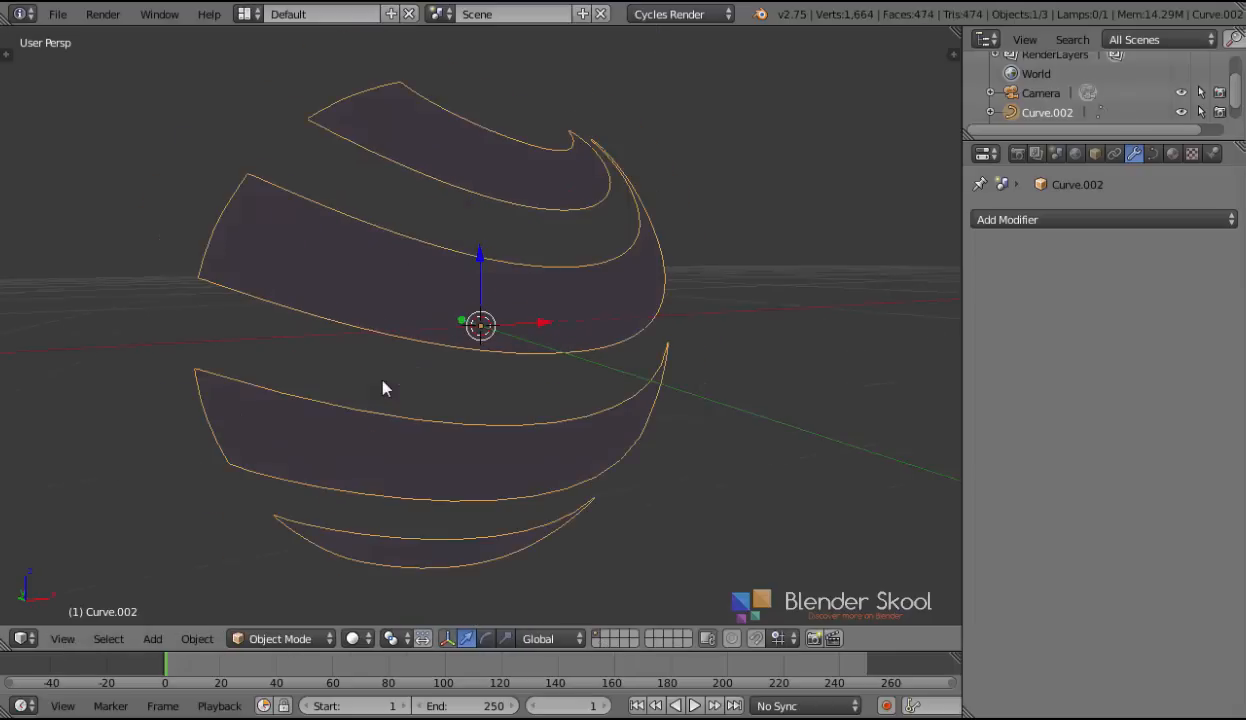
Step: Move the same second-stripe handle along the global Z axis again, and return to object mode
key(Tab)
key(g)
key(z)
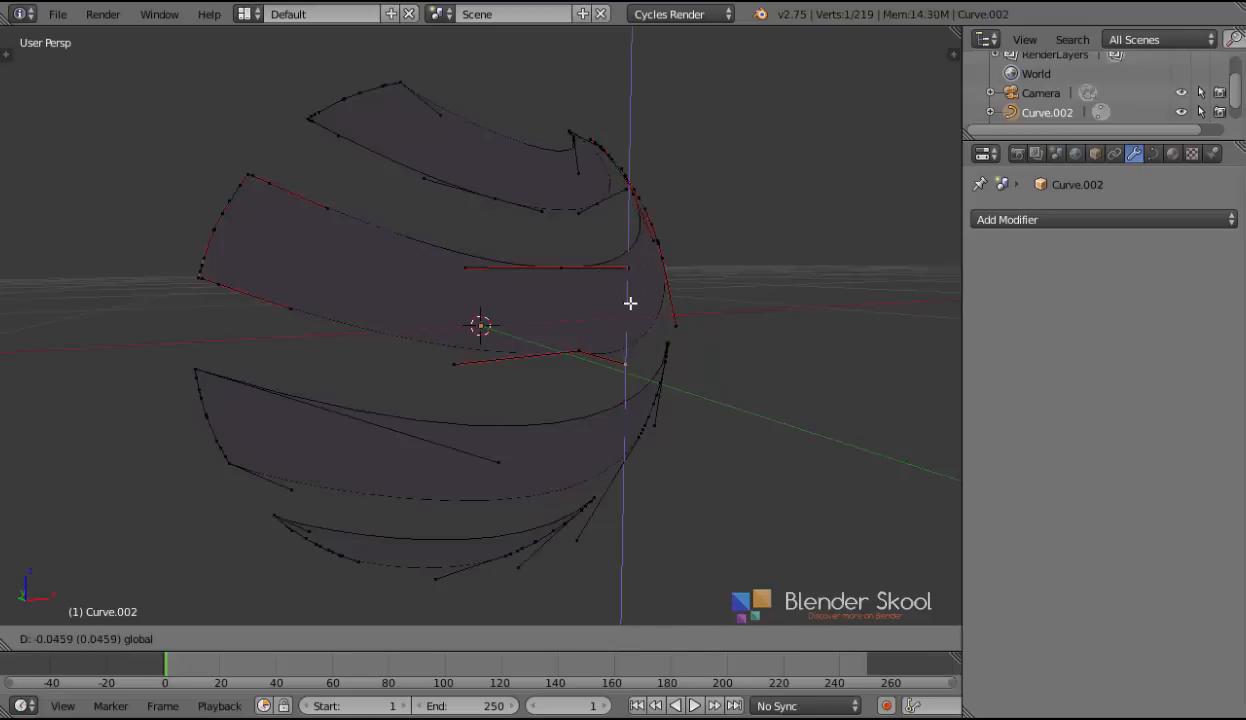
click(535, 335)
key(Tab)
Step: Convert the striped globe curve to a mesh
middle_drag(517, 353, 361, 400)
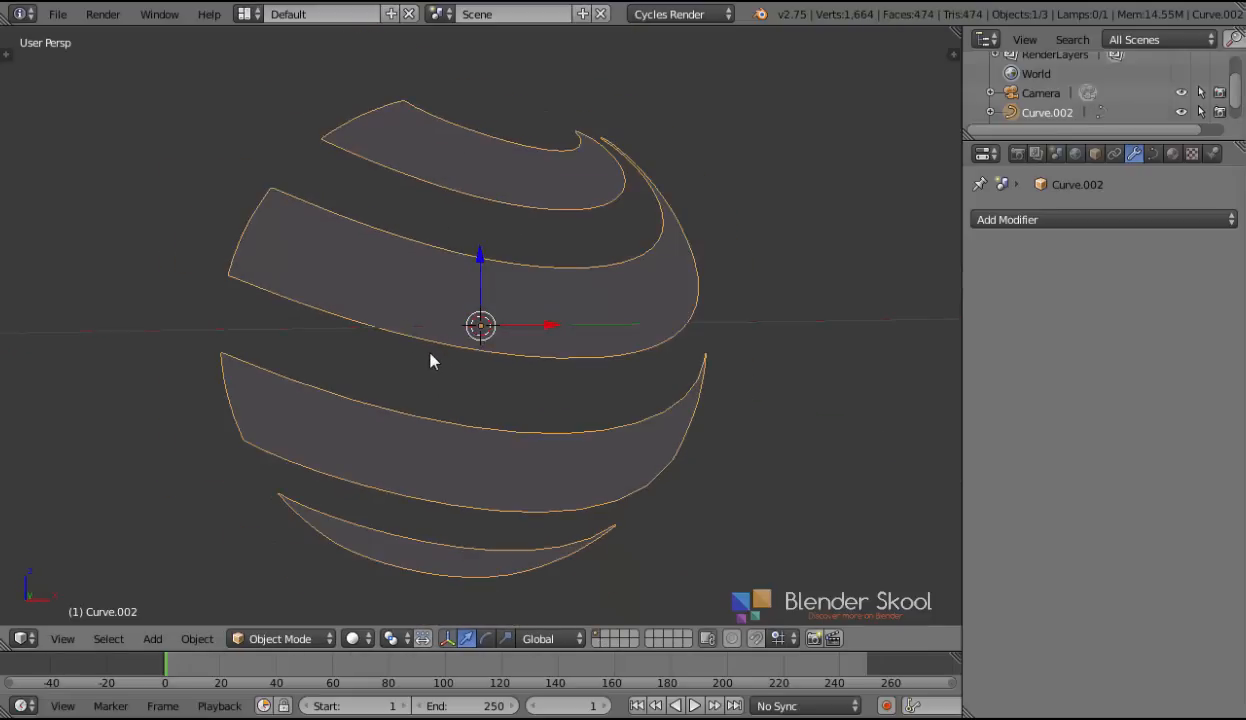
key(alt+c)
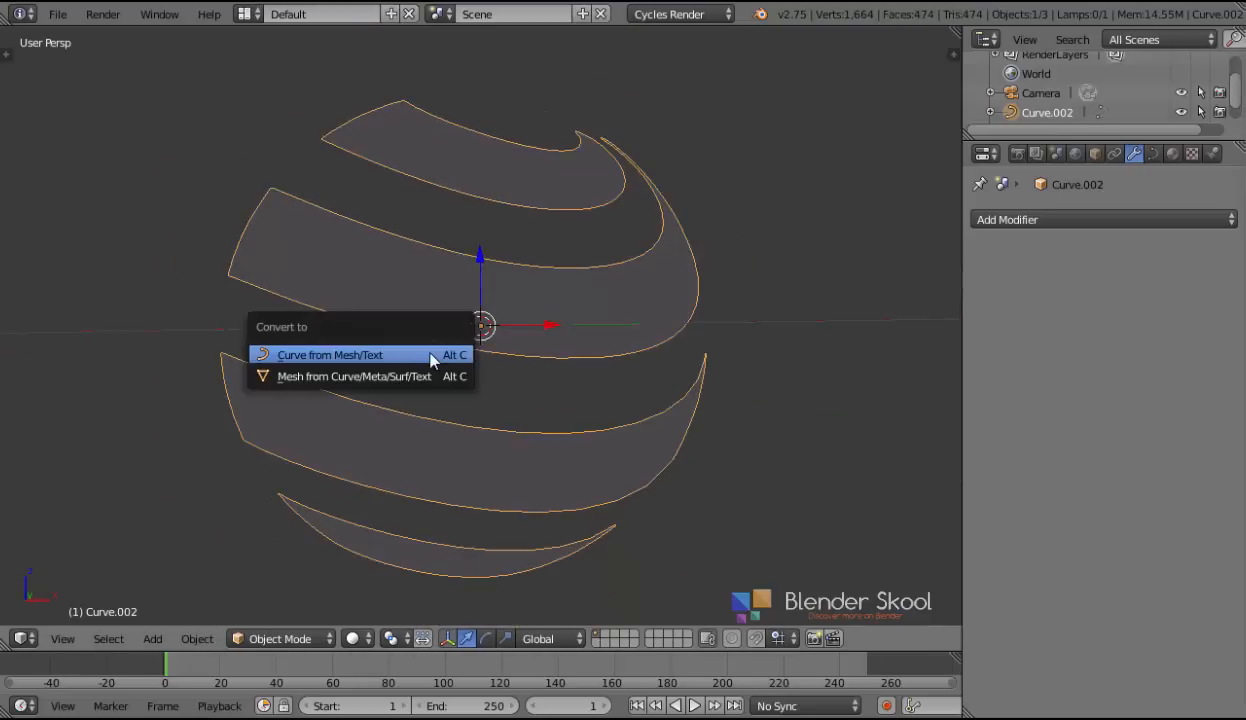
click(323, 390)
middle_drag(309, 342, 364, 377)
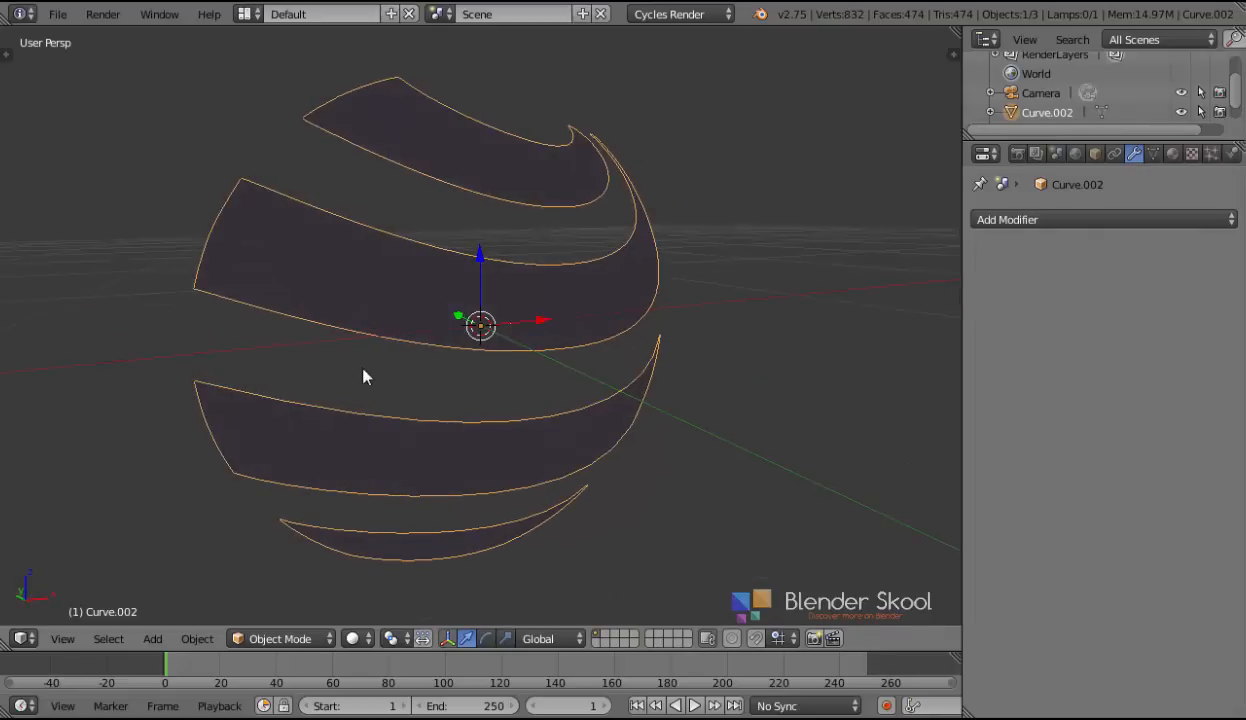
key(Tab)
scroll(362, 370, up, 2)
right_click(542, 370)
key(g)
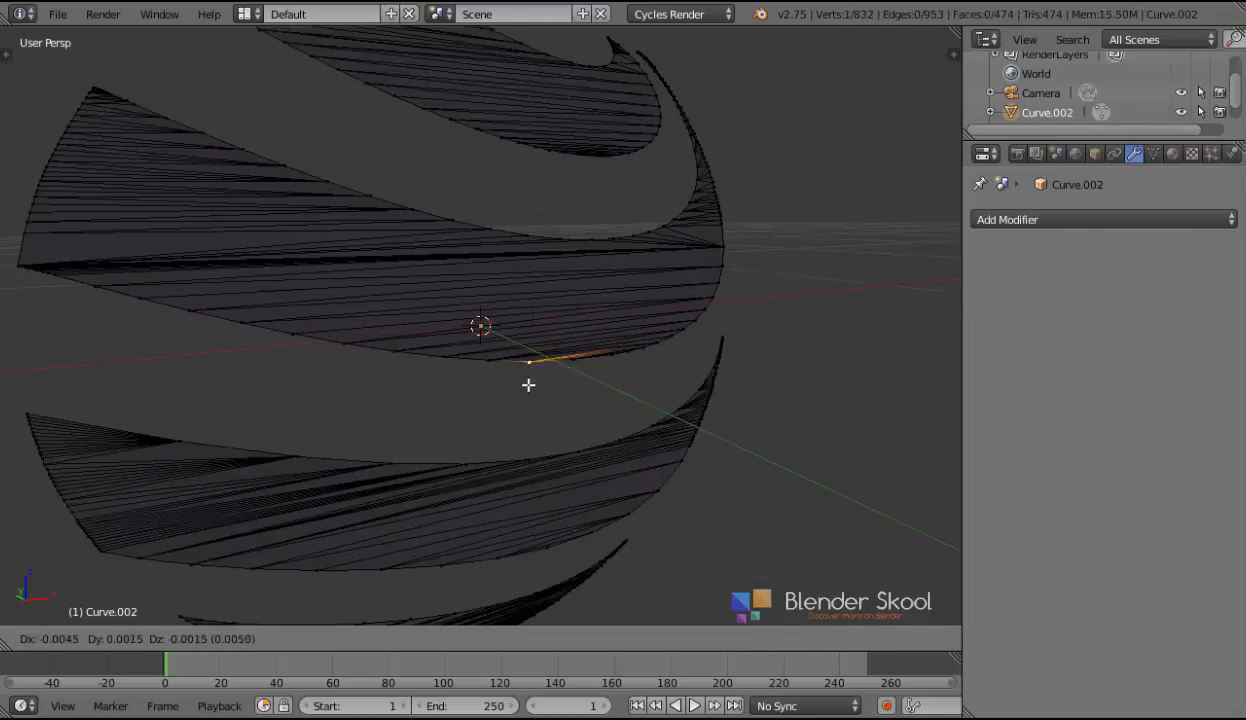
right_click(500, 415)
key(Tab)
scroll(503, 420, down, 5)
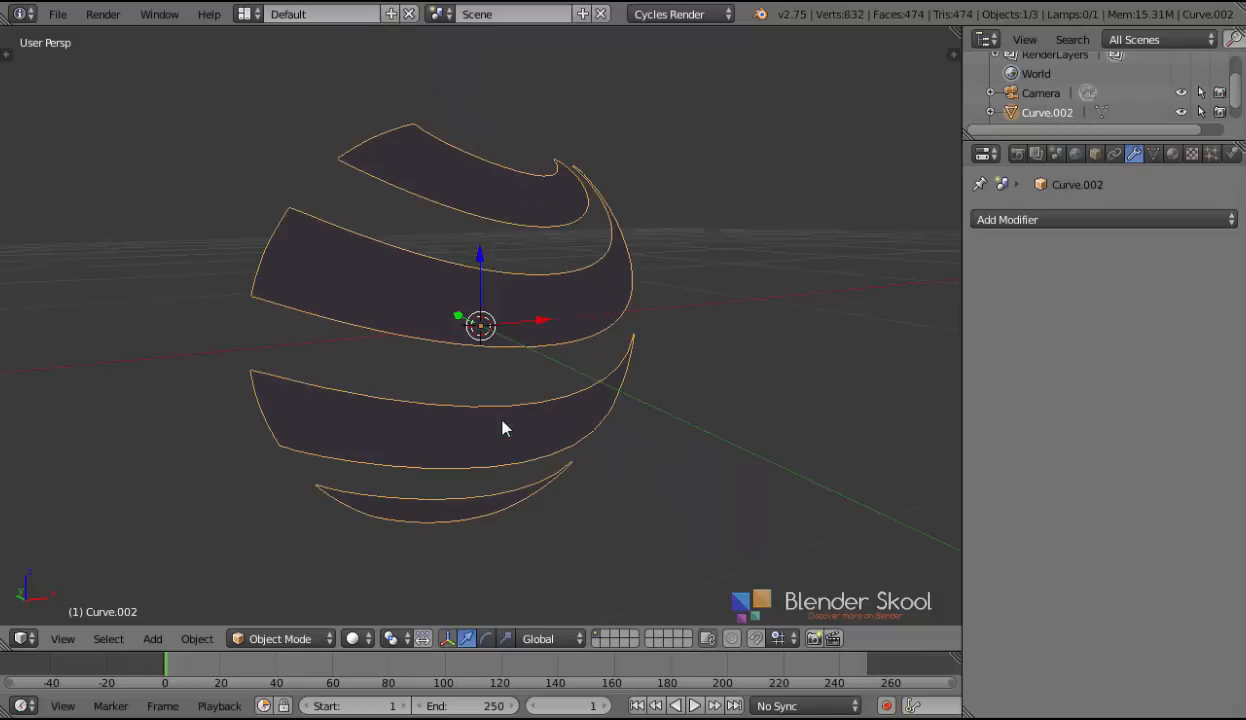
Step: Add a Solidify modifier to the globe mesh and set its thickness to 0.0010
click(1010, 219)
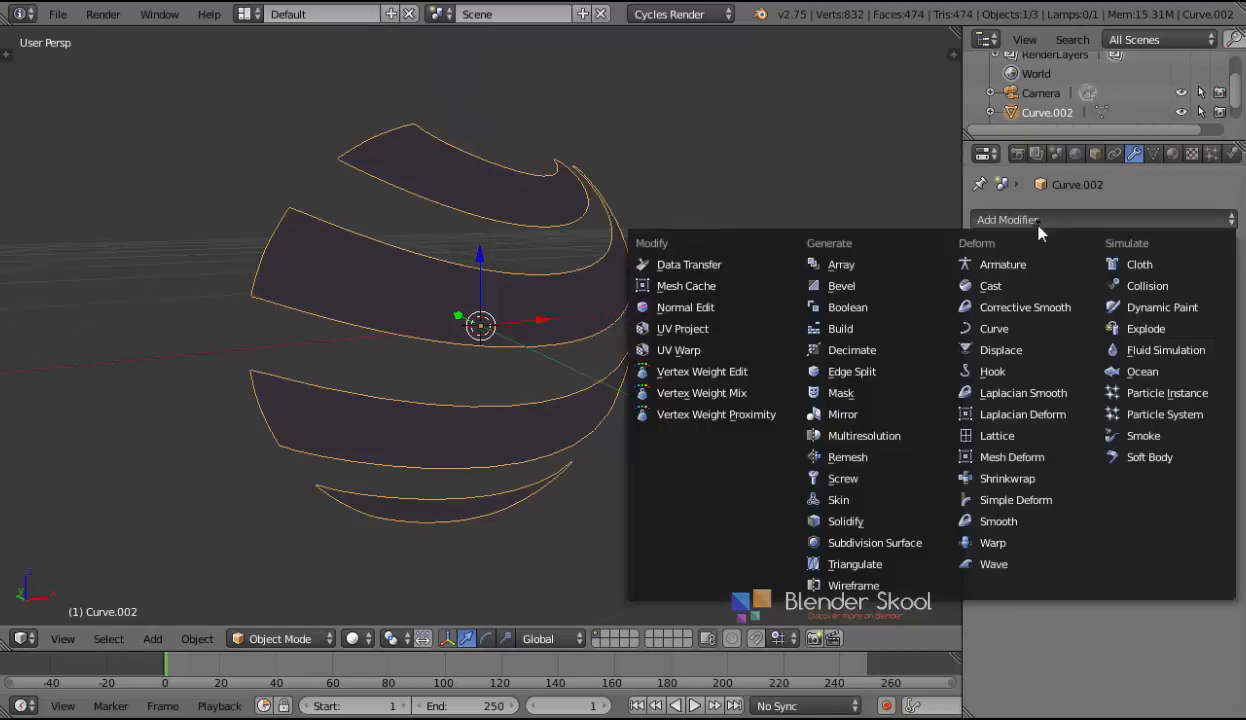
click(882, 519)
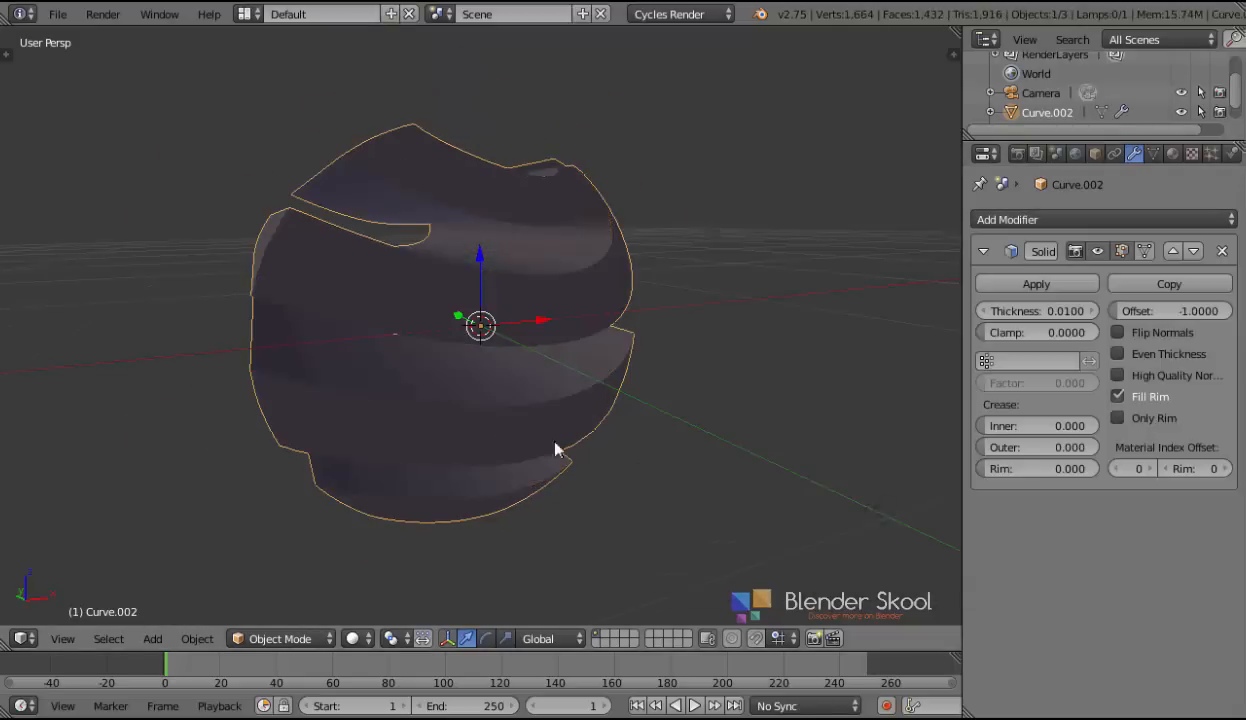
middle_drag(553, 450, 678, 488)
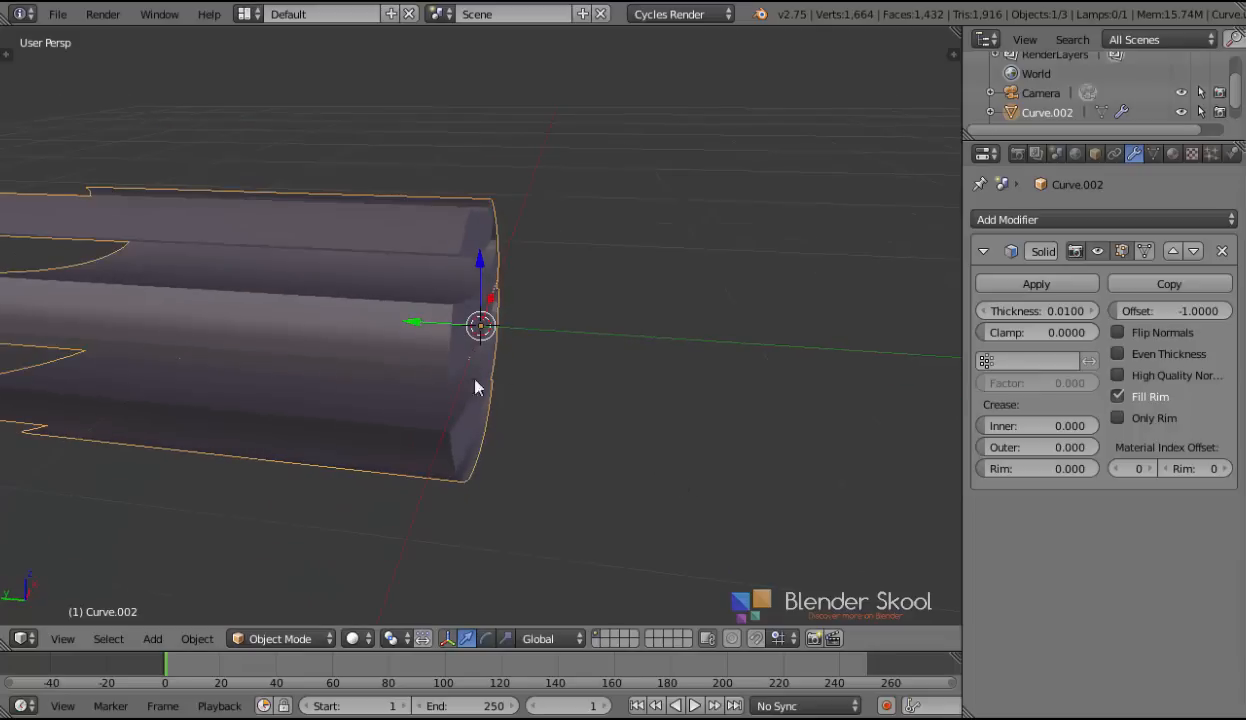
scroll(475, 388, down, 3)
middle_drag(660, 384, 610, 352)
mouse_move(1061, 310)
mouse_down()
mouse_move(1030, 310)
mouse_move(1042, 310)
mouse_up()
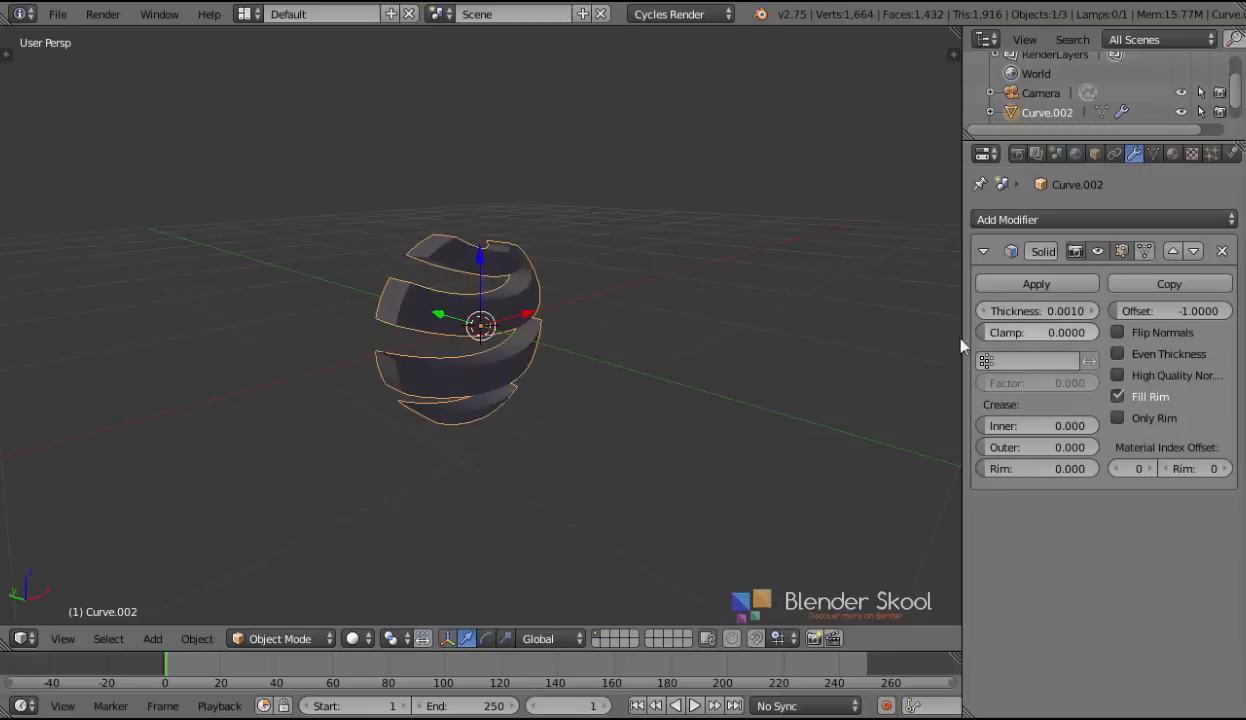
Step: Try a Solidify thickness of 0.0005 on the globe mesh, and undo the change
middle_drag(960, 345, 737, 392)
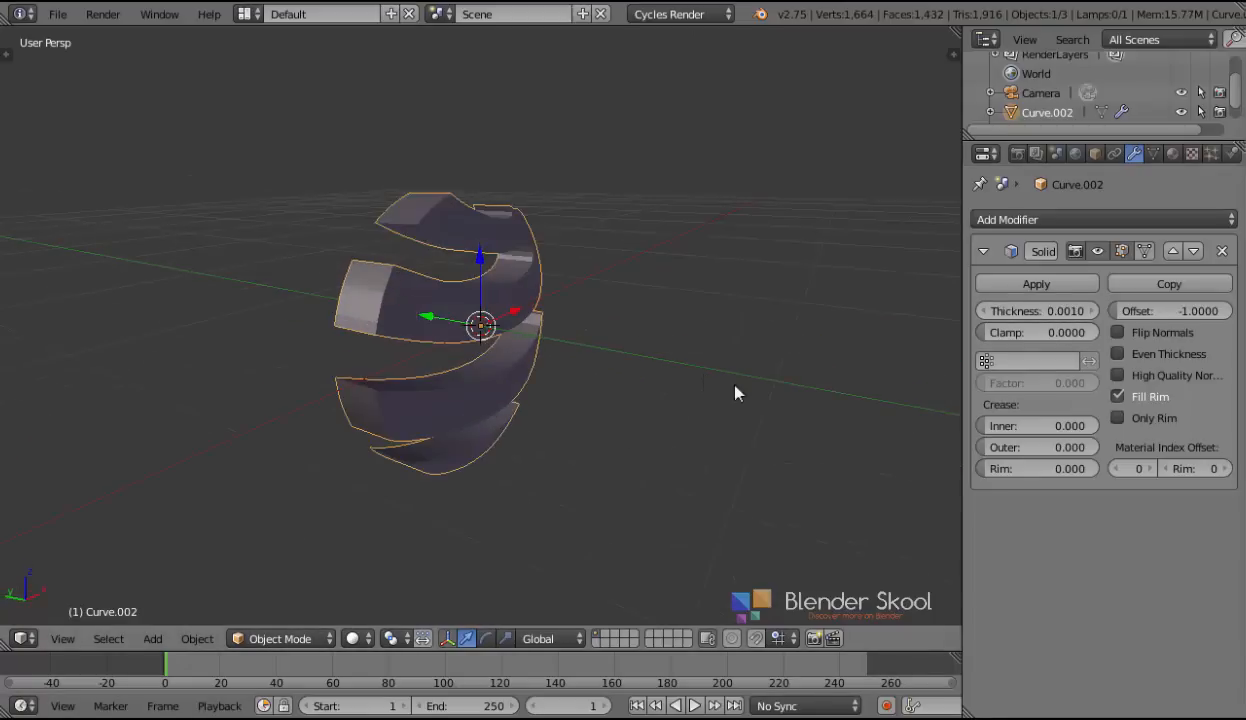
click(1040, 311)
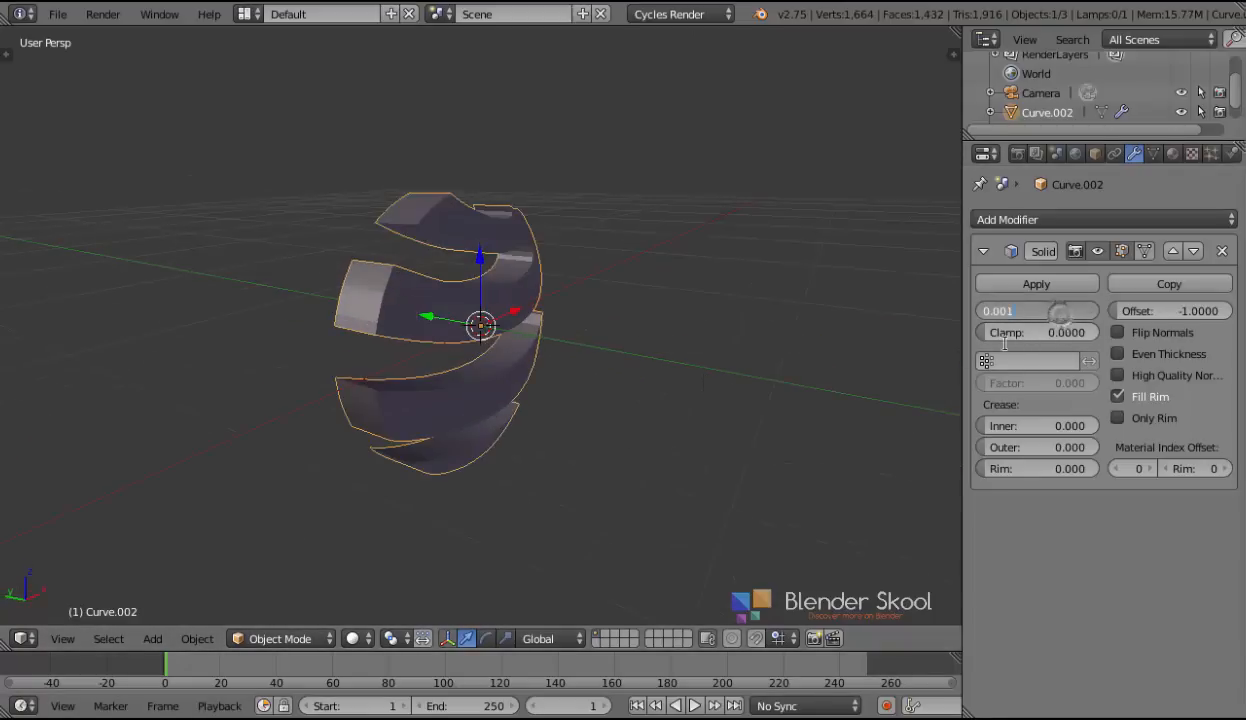
text(0.0005)
key(Return)
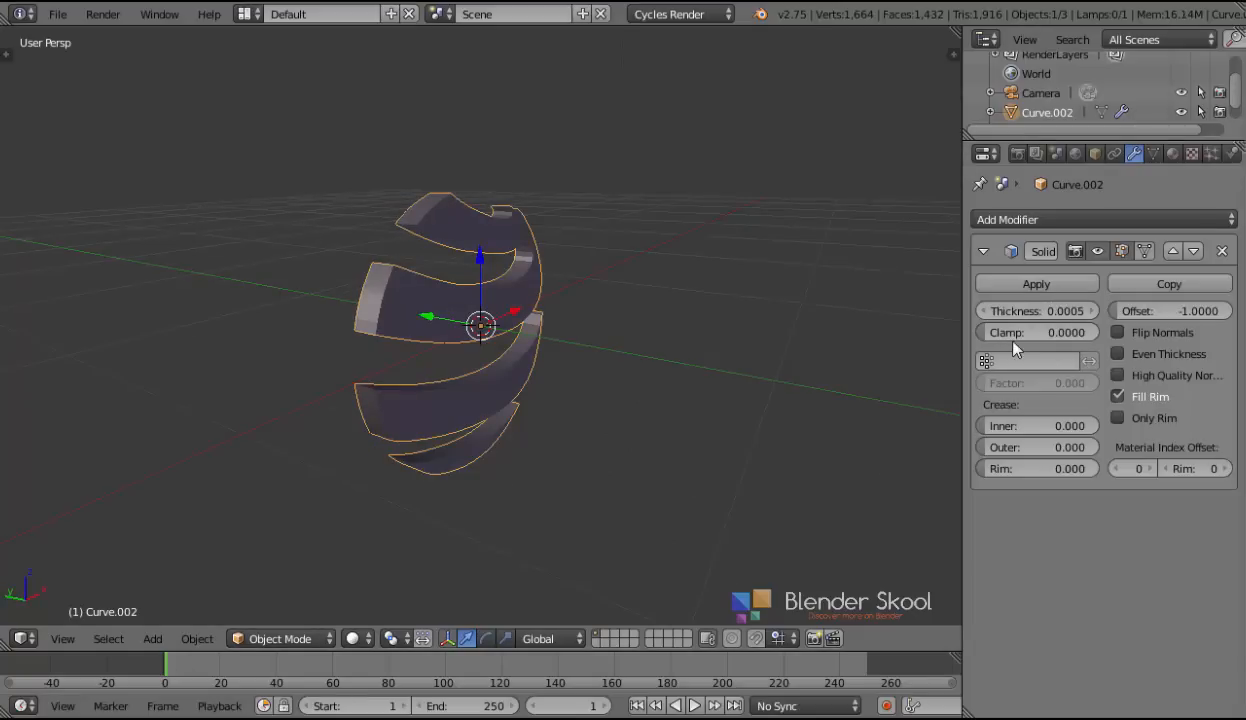
key(ctrl+z)
middle_drag(495, 381, 615, 270)
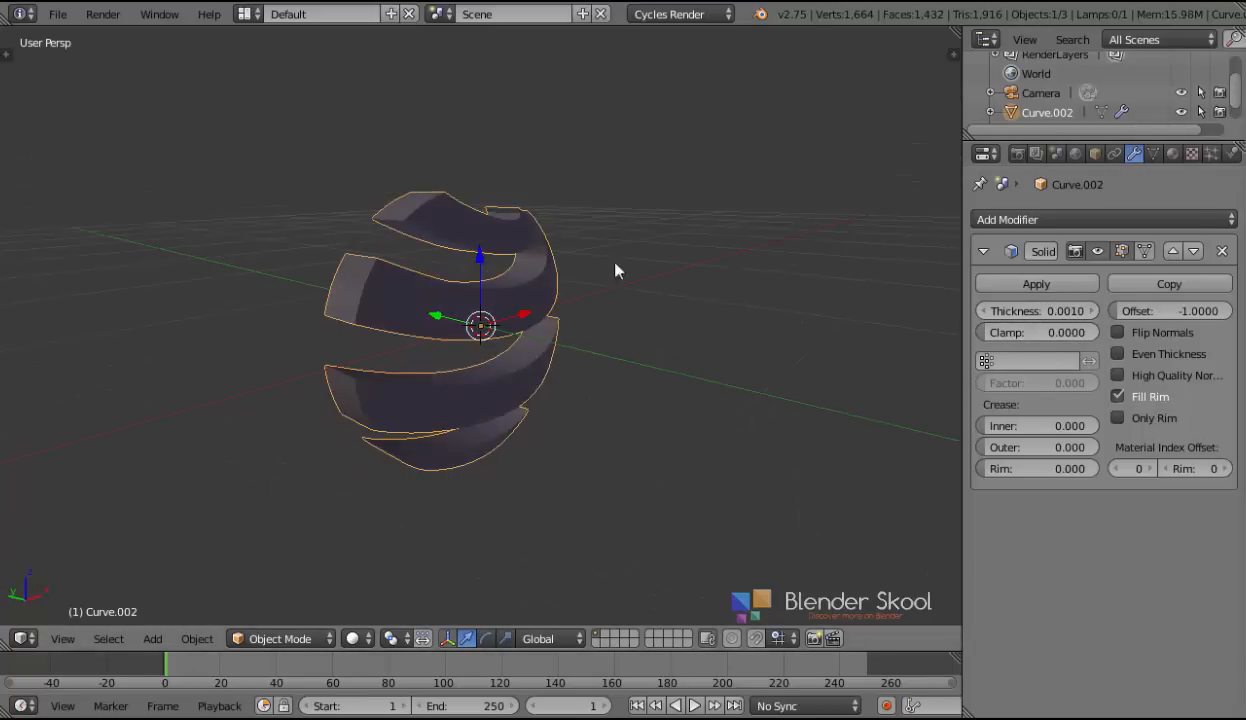
Step: Apply smooth shading to the striped globe mesh
middle_drag(594, 443, 417, 411)
key(t)
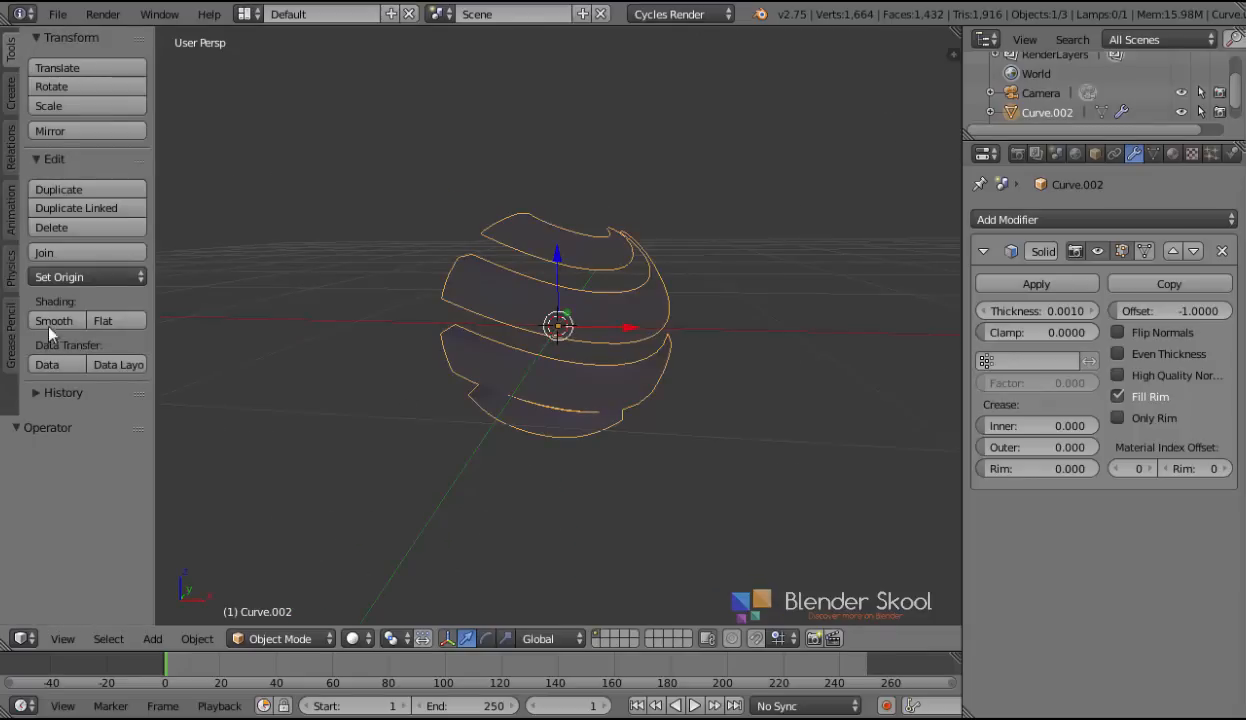
click(57, 320)
key(t)
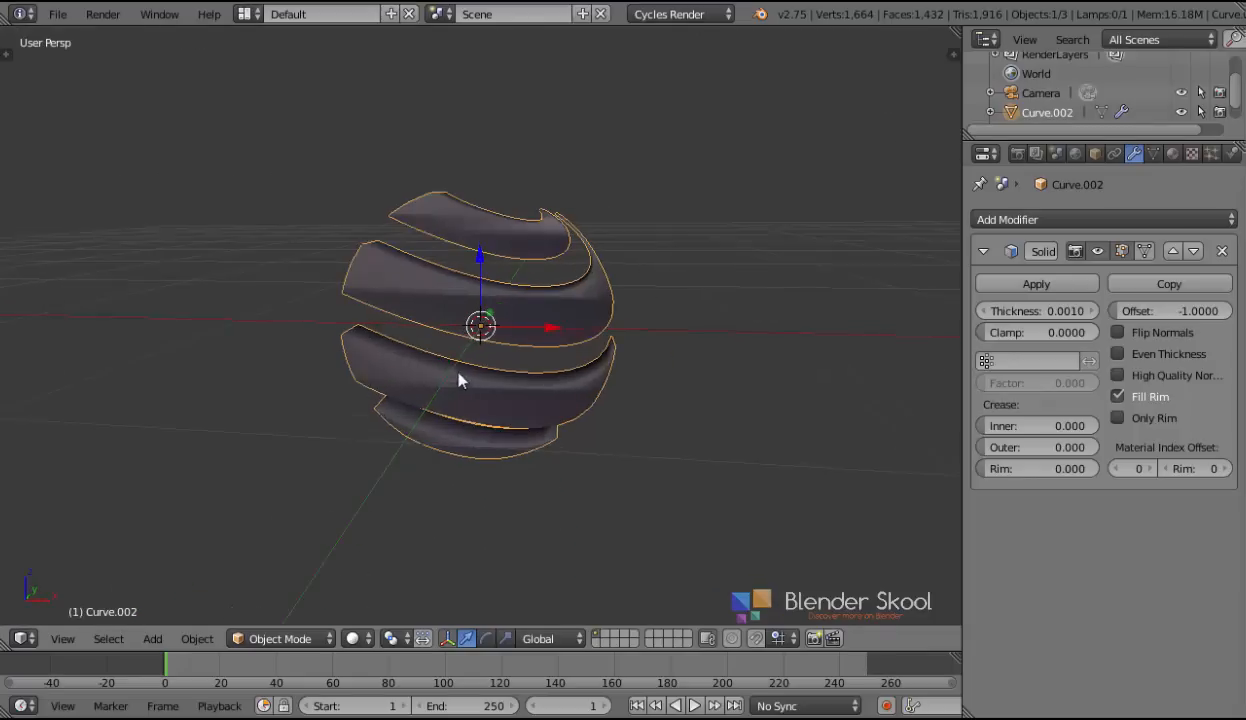
Step: Add an Edge Split modifier to the globe mesh, and apply both the Solidify and Edge Split modifiers
middle_drag(462, 376, 398, 345)
click(984, 222)
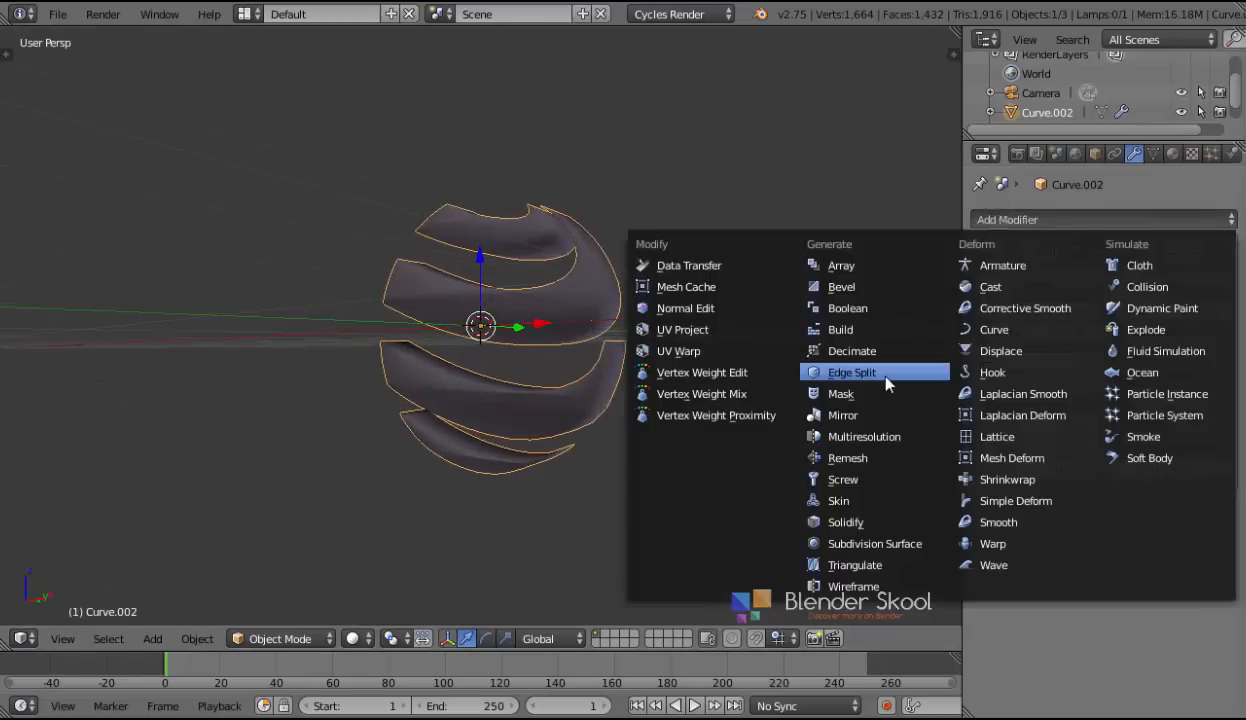
click(861, 367)
middle_drag(628, 381, 884, 348)
click(1030, 282)
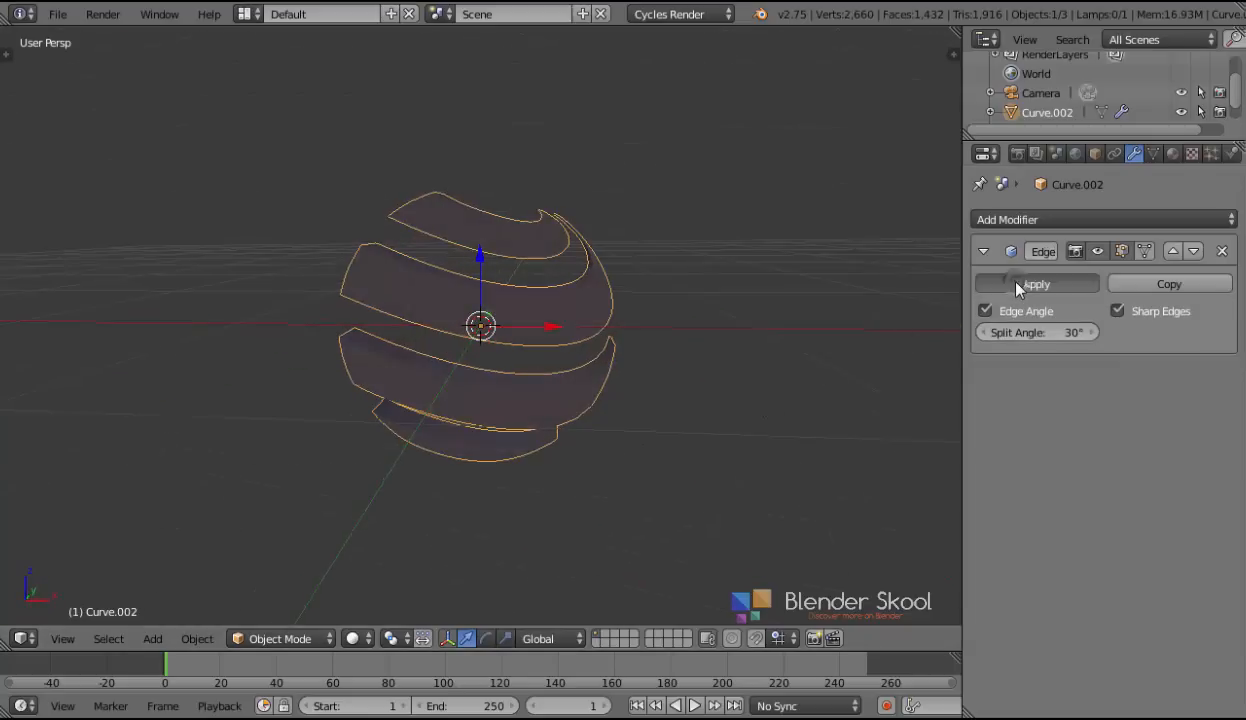
click(1030, 282)
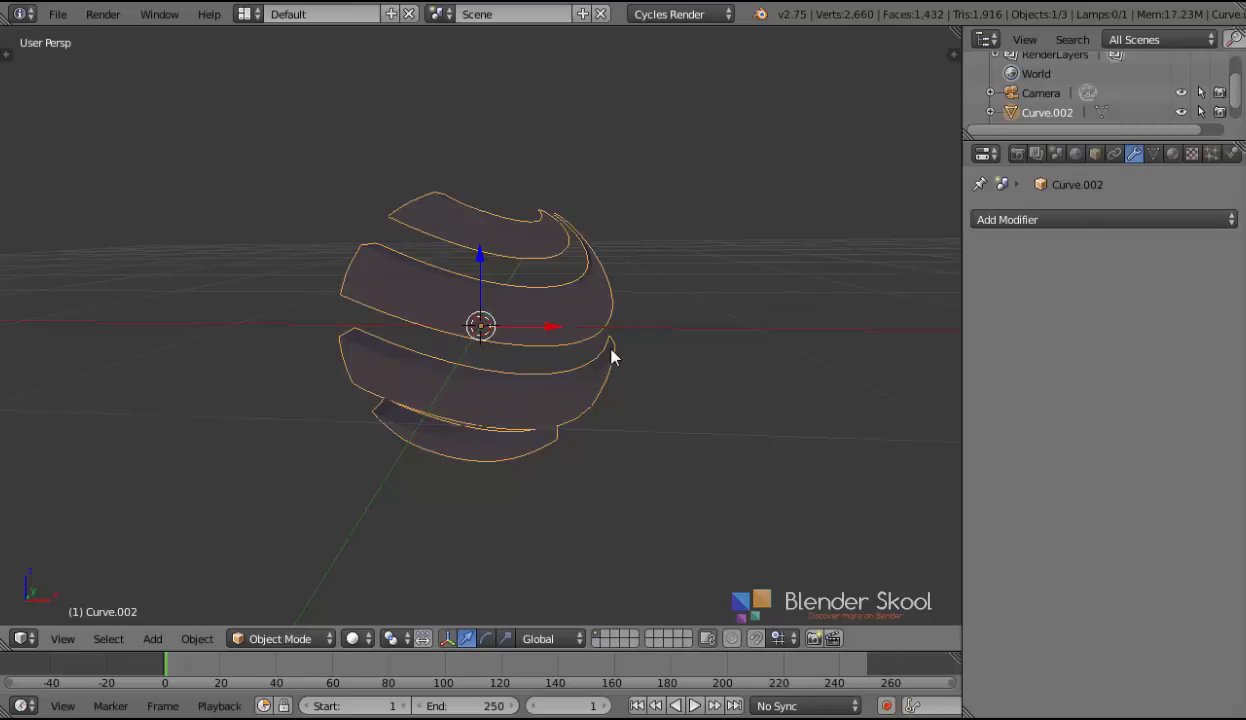
Step: Add a cube mesh at the 3D cursor, around the globe icon
middle_drag(612, 357, 463, 420)
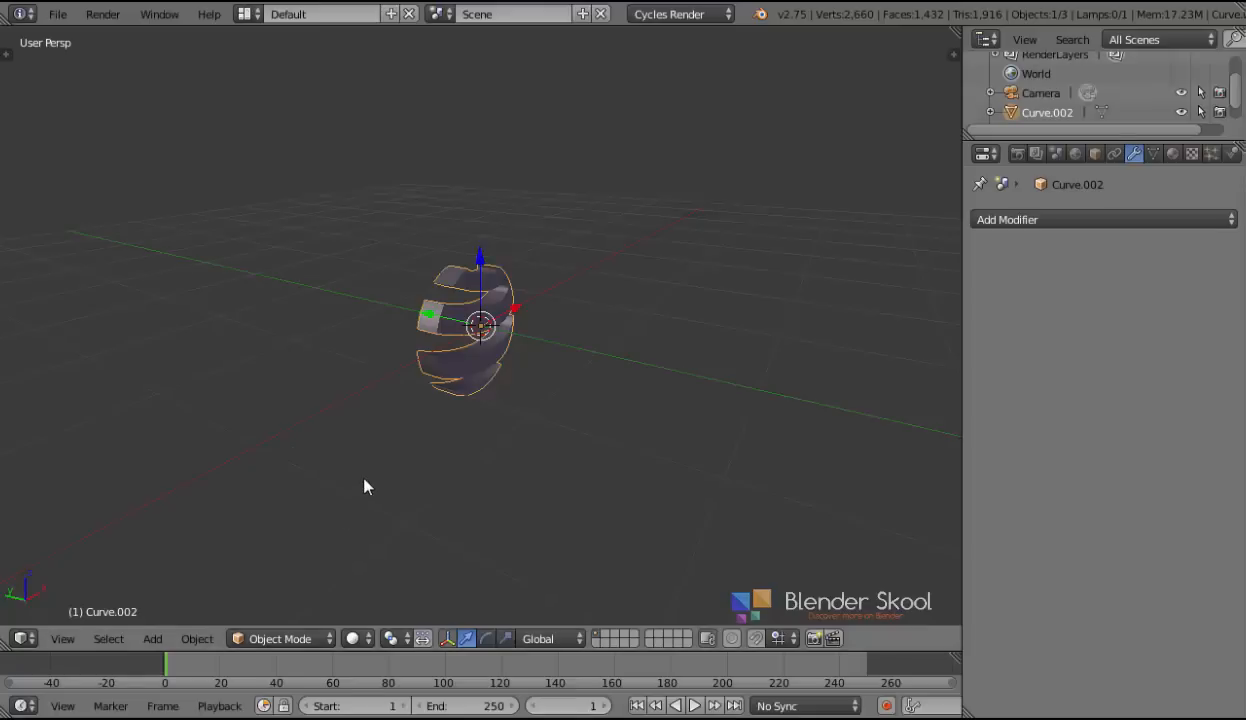
middle_drag(364, 487, 418, 428)
key(shift+a)
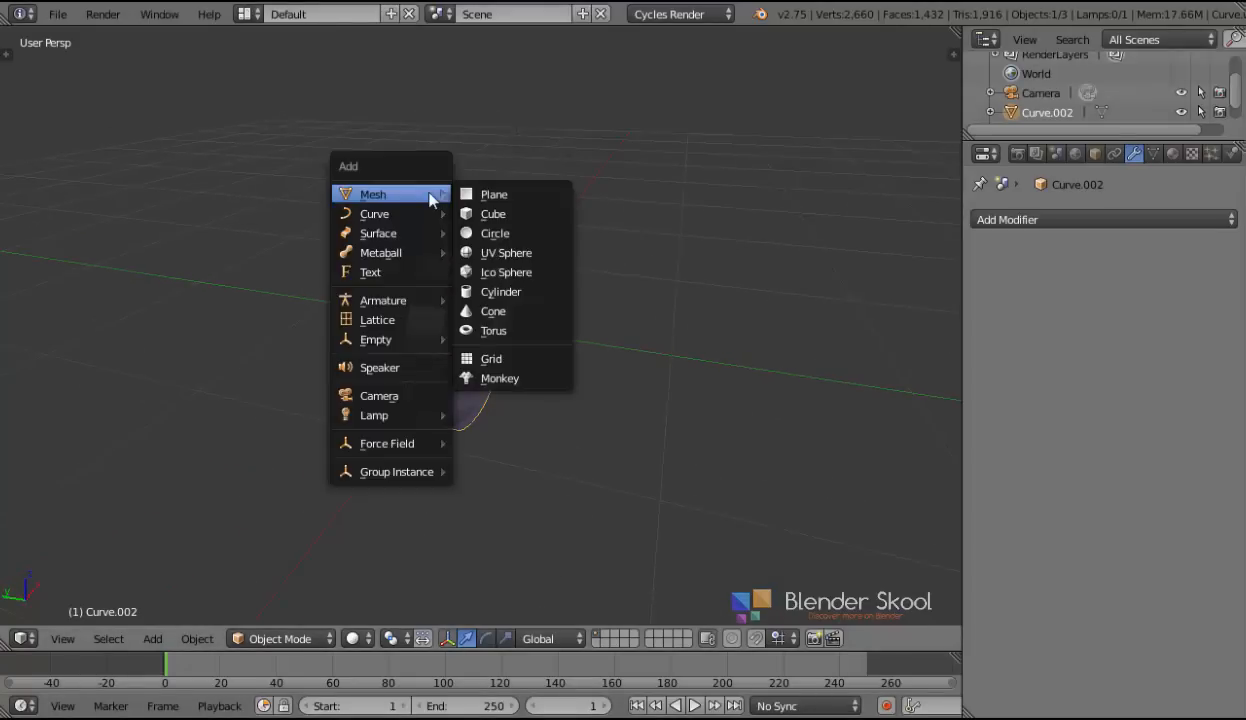
click(489, 214)
scroll(445, 354, down, 2)
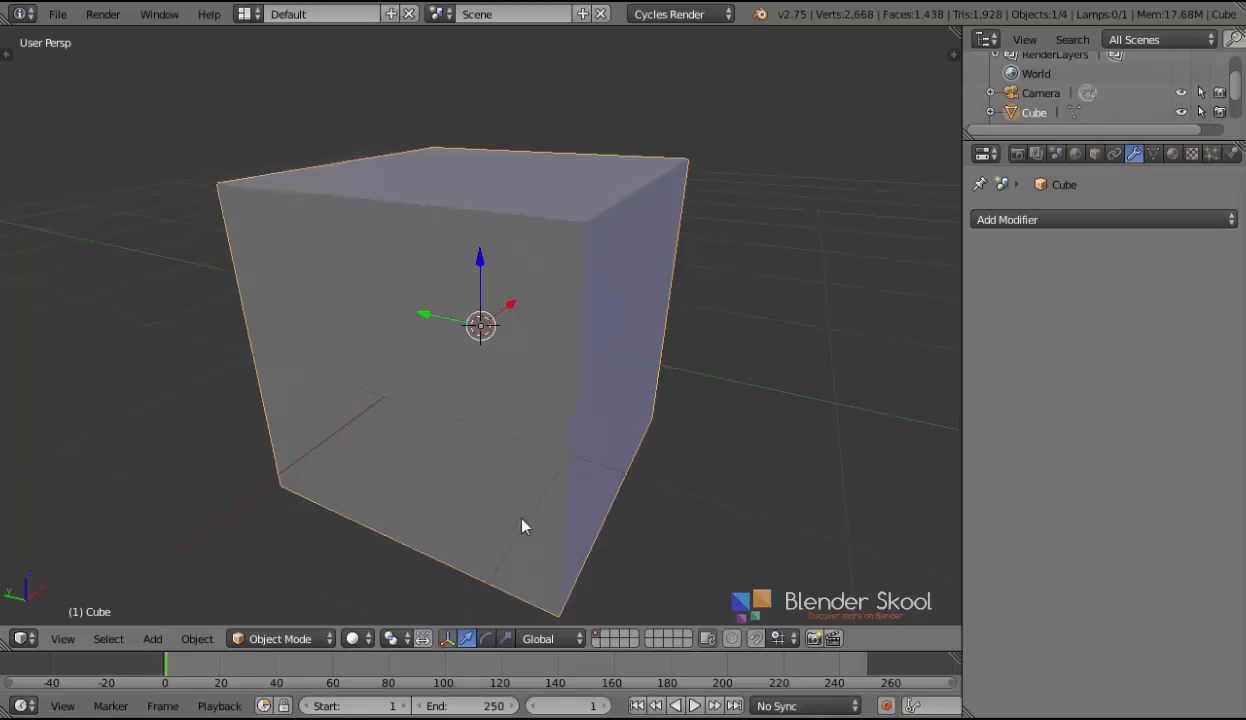
middle_drag(507, 504, 475, 508)
middle_drag(456, 250, 453, 270)
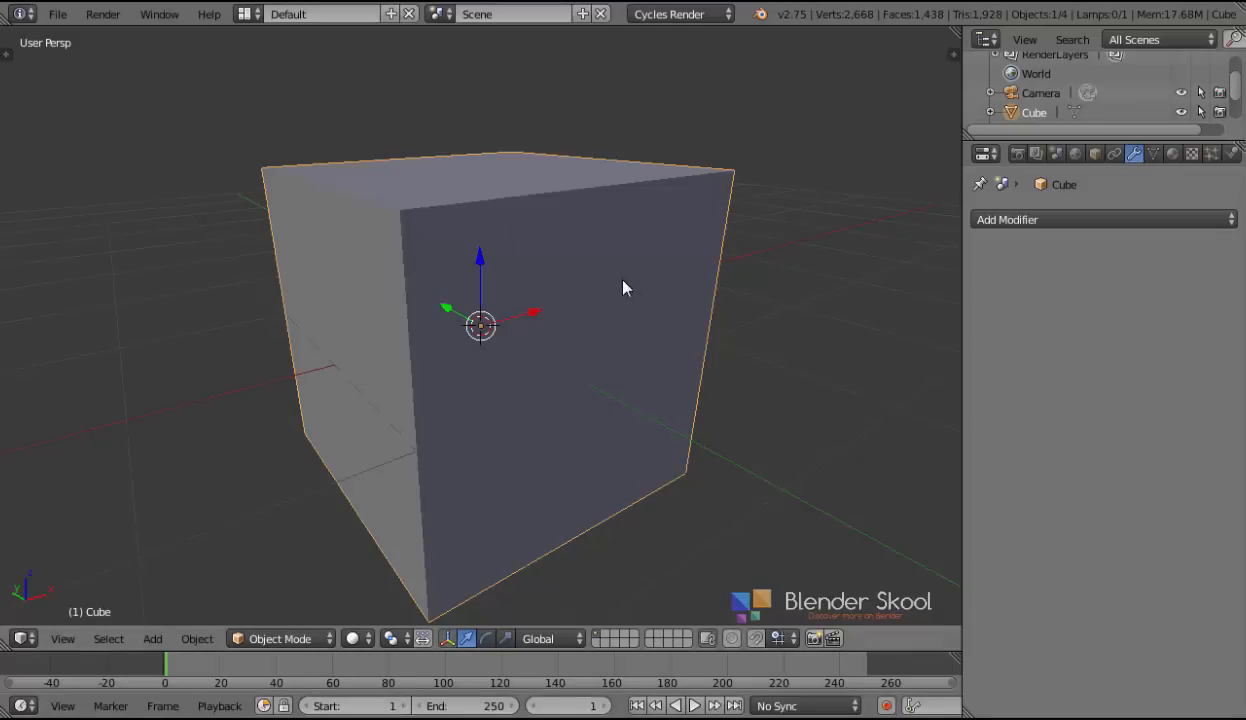
middle_drag(623, 284, 428, 325)
drag(415, 309, 354, 284)
right_click(354, 284)
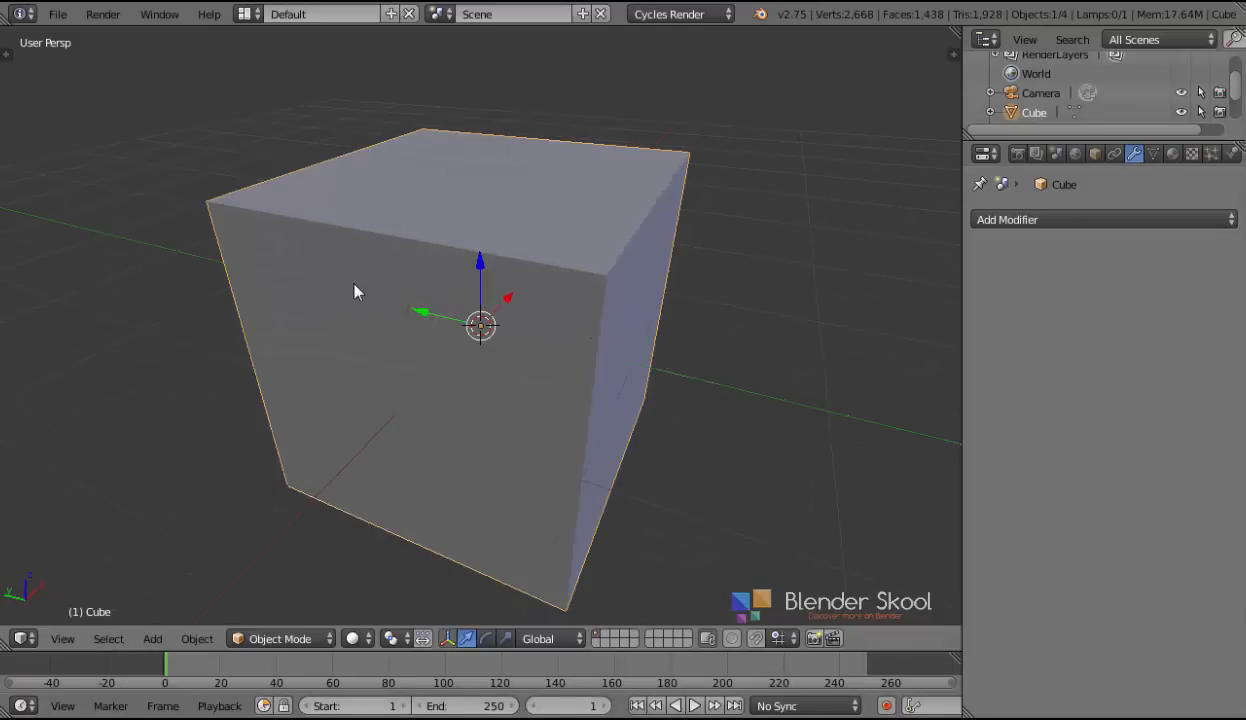
Step: Add a Bevel modifier to the cube
click(974, 217)
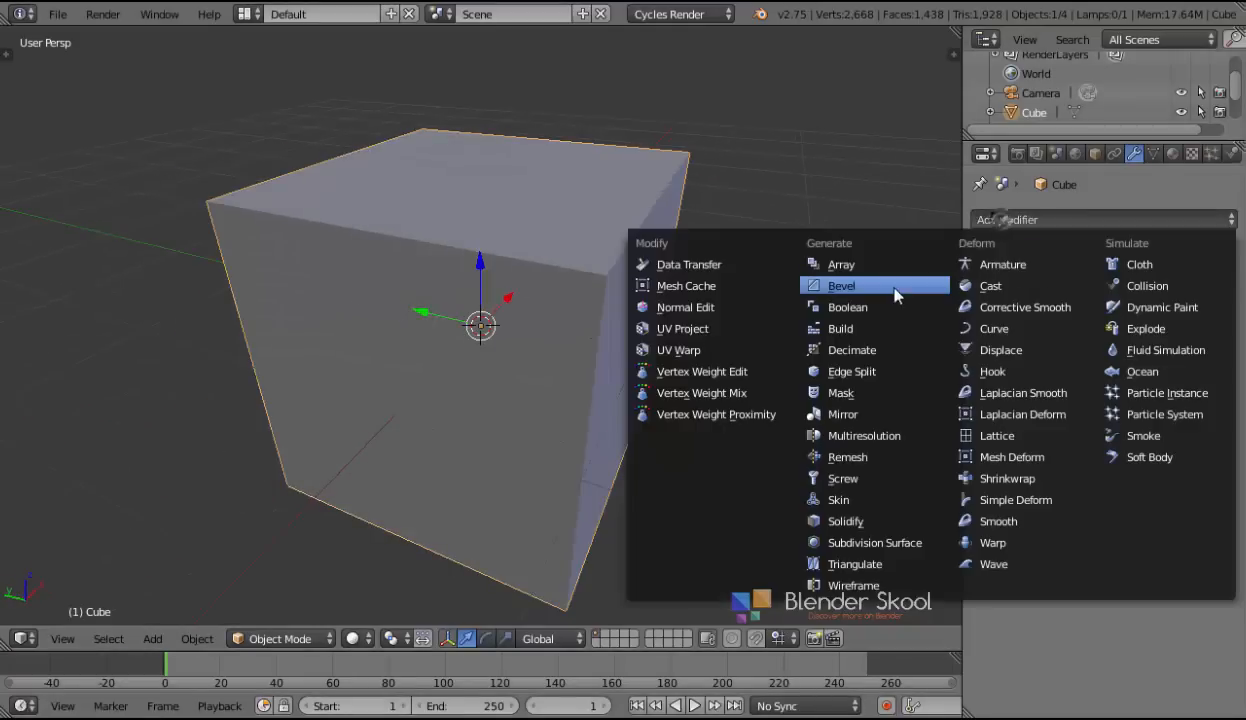
click(866, 281)
middle_drag(740, 358, 662, 323)
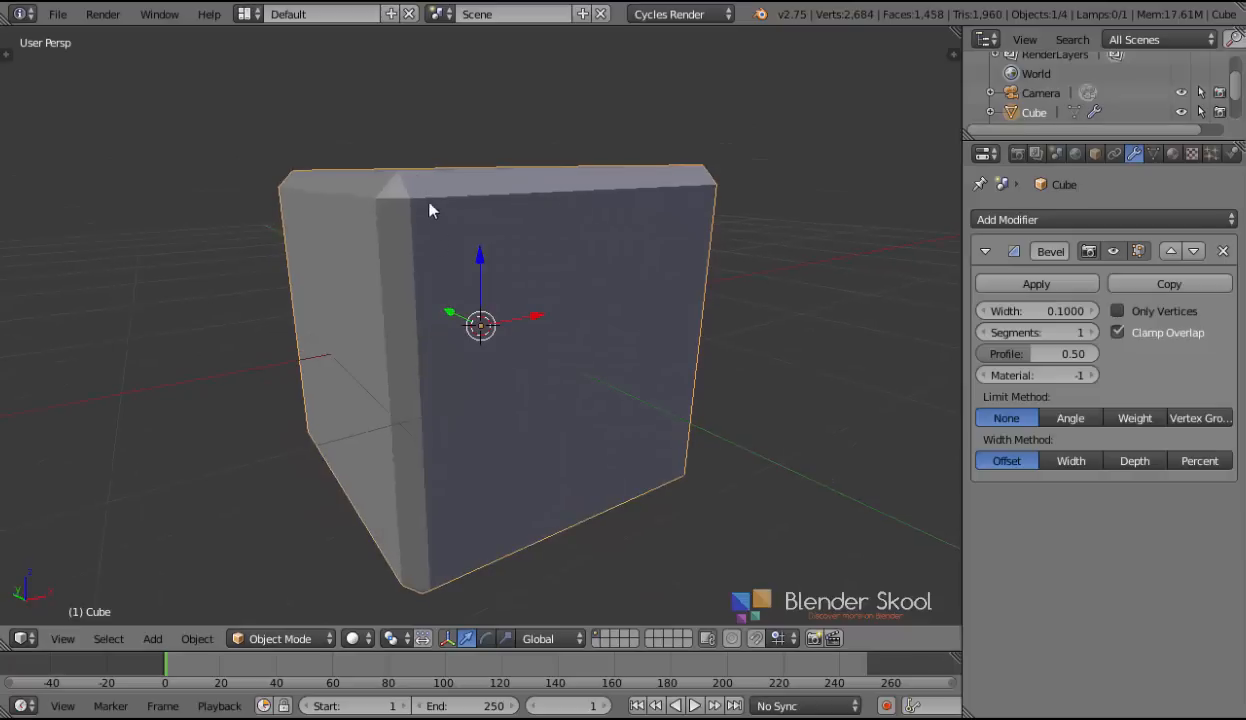
middle_drag(449, 271, 406, 177)
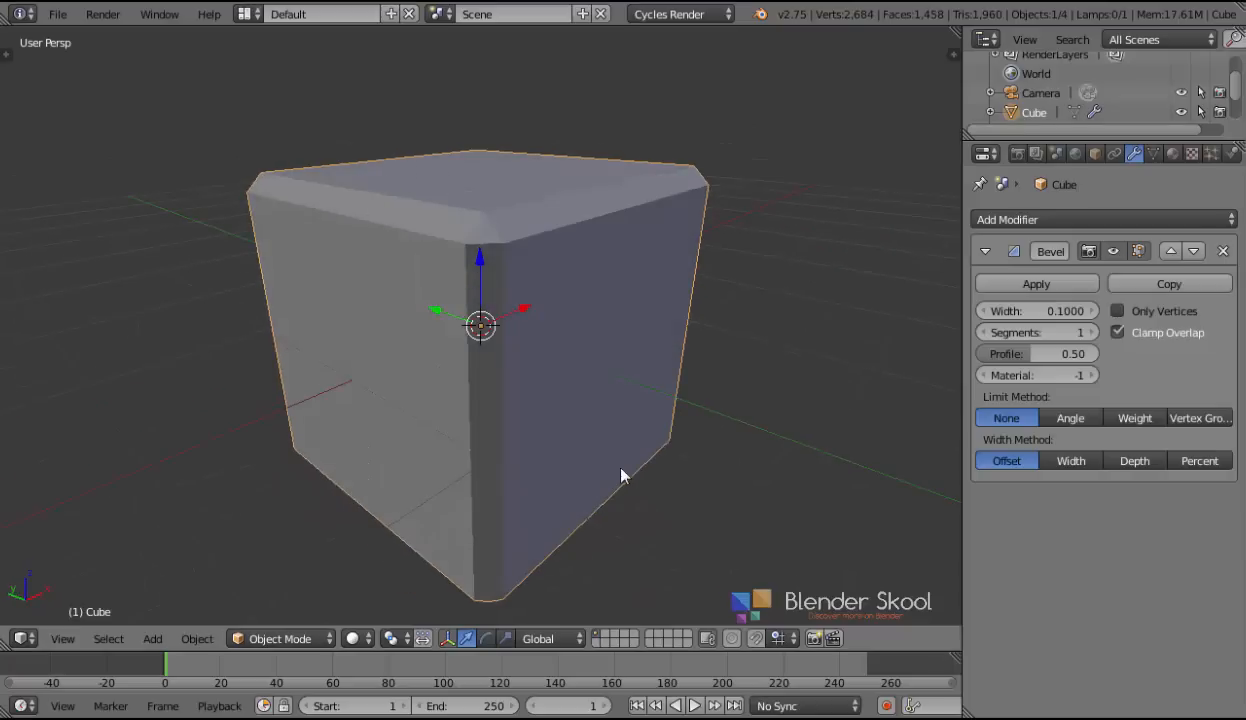
Step: Flatten the cube along the Y axis into a thin plate and move it about 0.2 along Y behind the globe's front
key(s)
key(y)
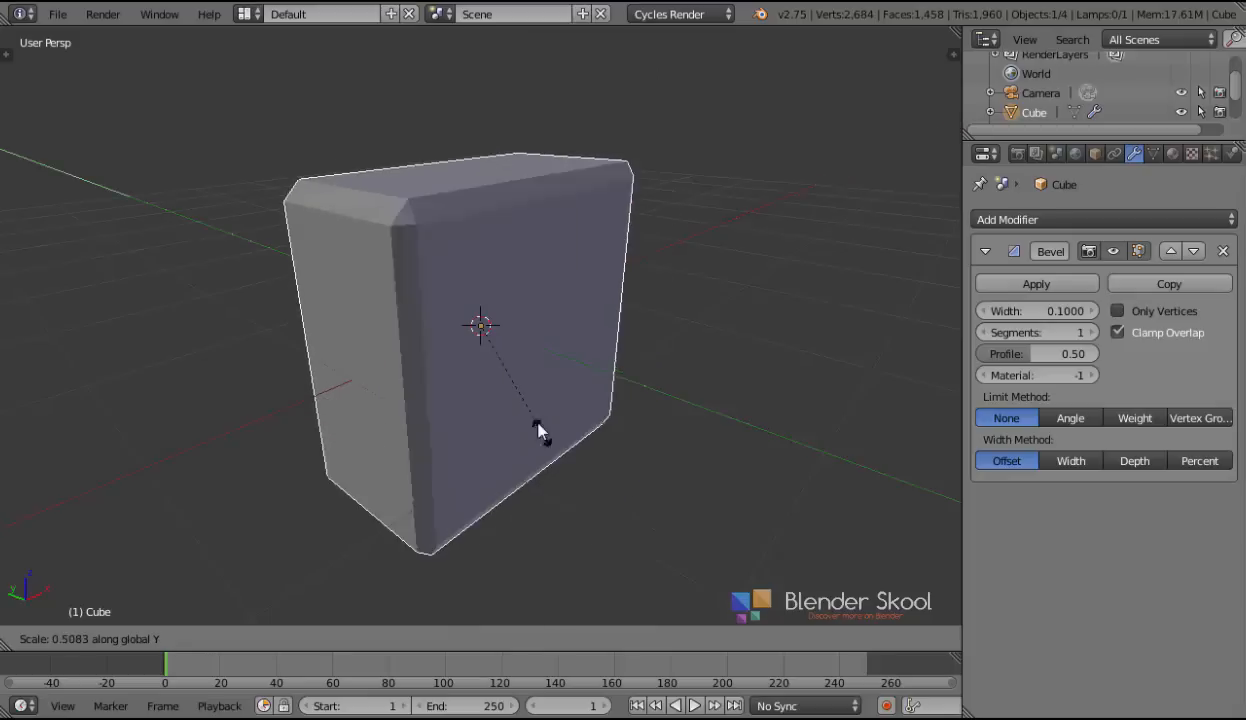
click(489, 348)
key(g)
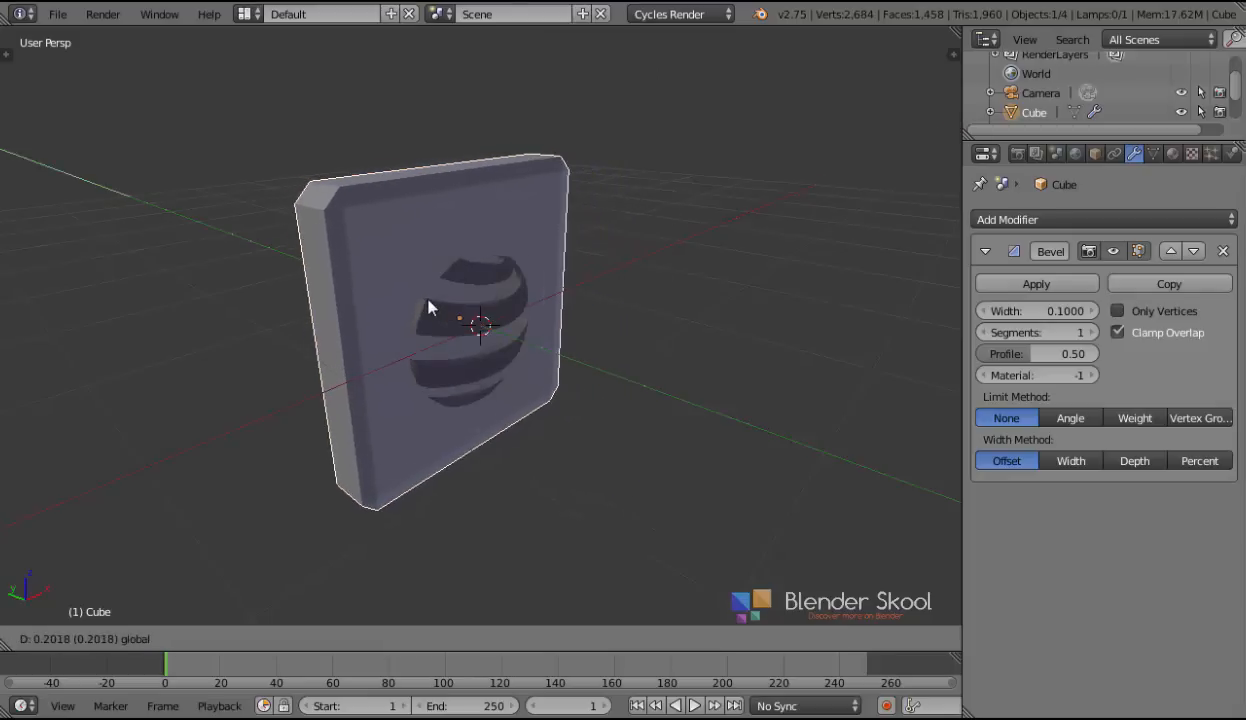
click(428, 308)
mouse_move(415, 365)
middle_down()
mouse_move(325, 334)
mouse_move(408, 368)
middle_up()
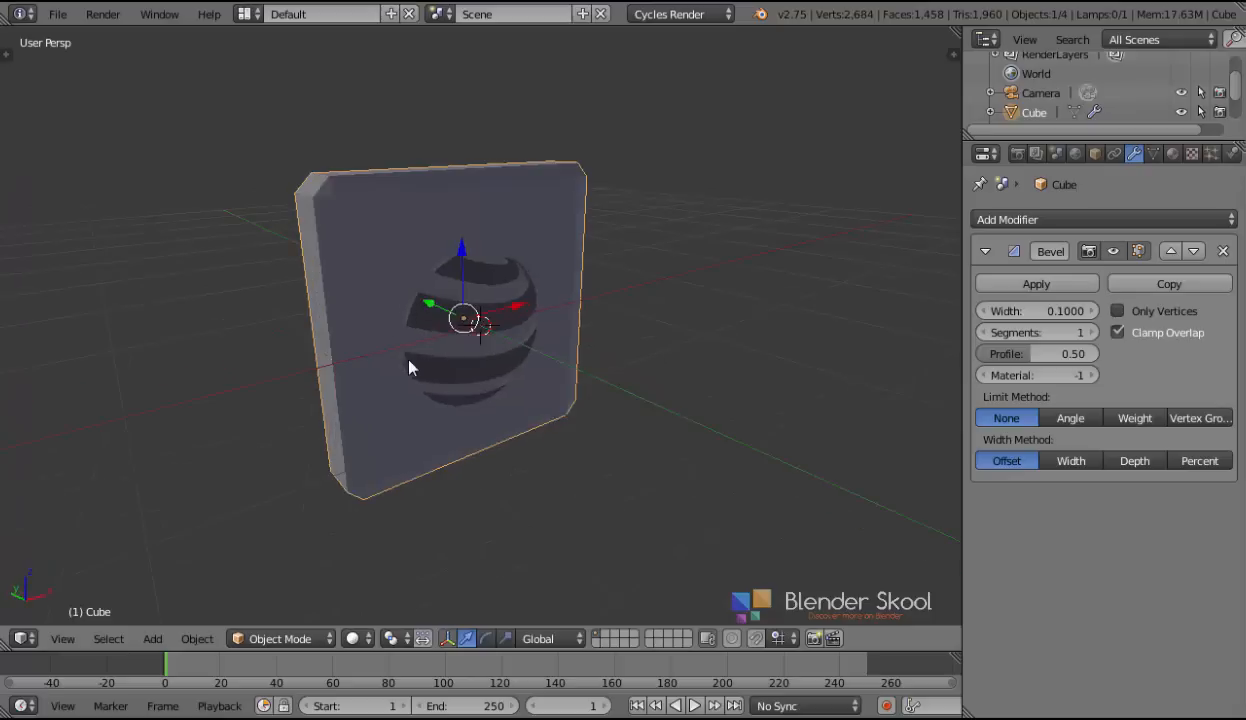
Step: Set the plate's Bevel modifier to 4 segments and a width of 0.3
click(1089, 332)
click(1089, 332)
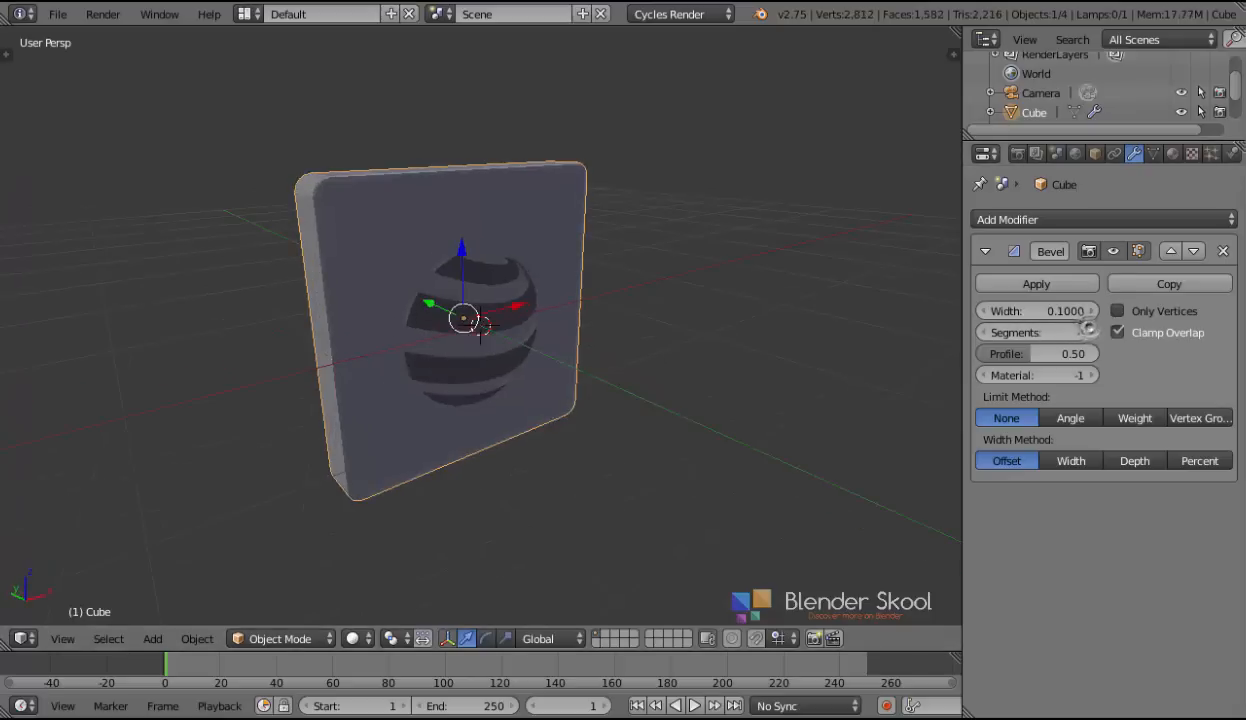
click(1089, 332)
drag(1029, 311, 1070, 311)
click(1052, 311)
text(.3)
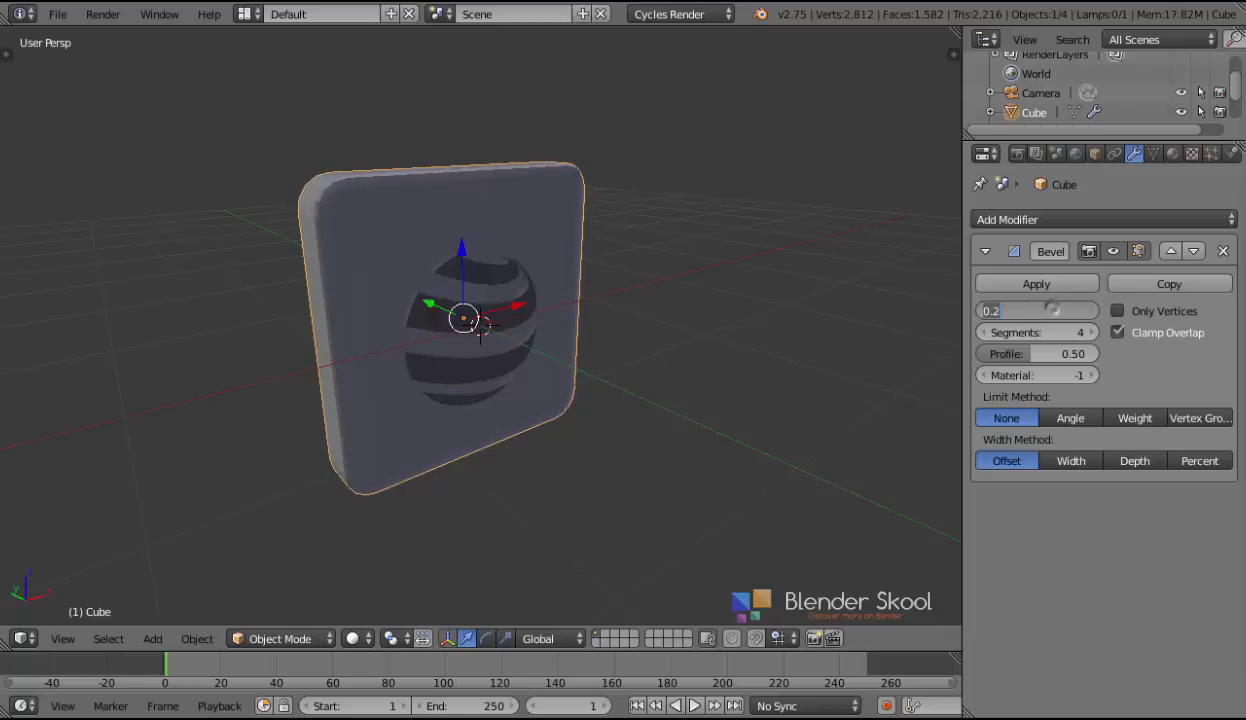
key(Return)
Step: Set the plate's bevel width to 0.25 and its segments to 5
key(KP_1)
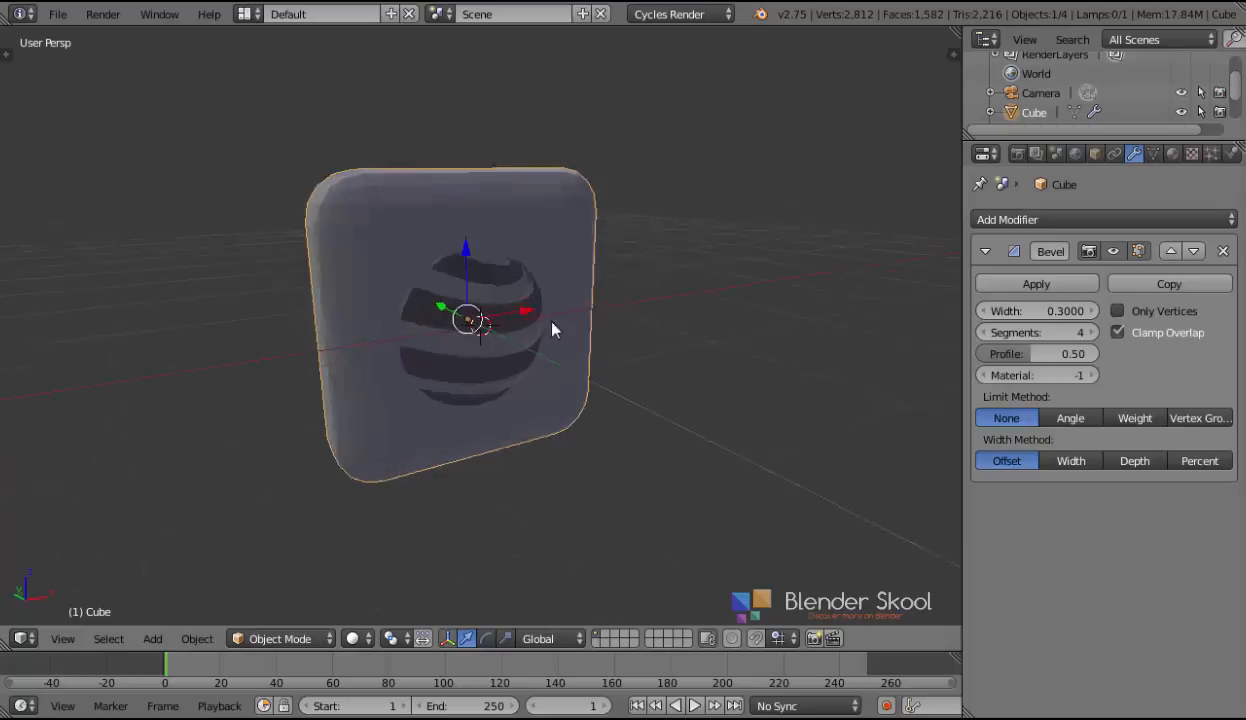
click(1050, 311)
text(.25)
key(Return)
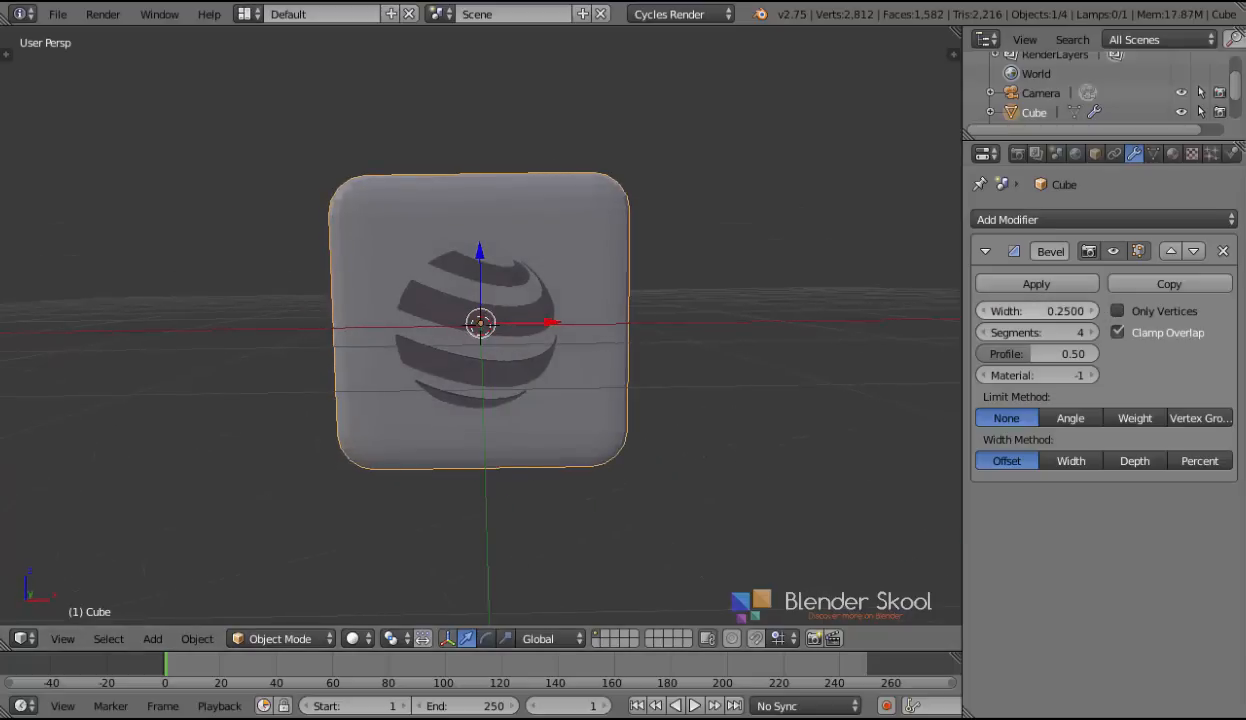
middle_drag(692, 381, 645, 360)
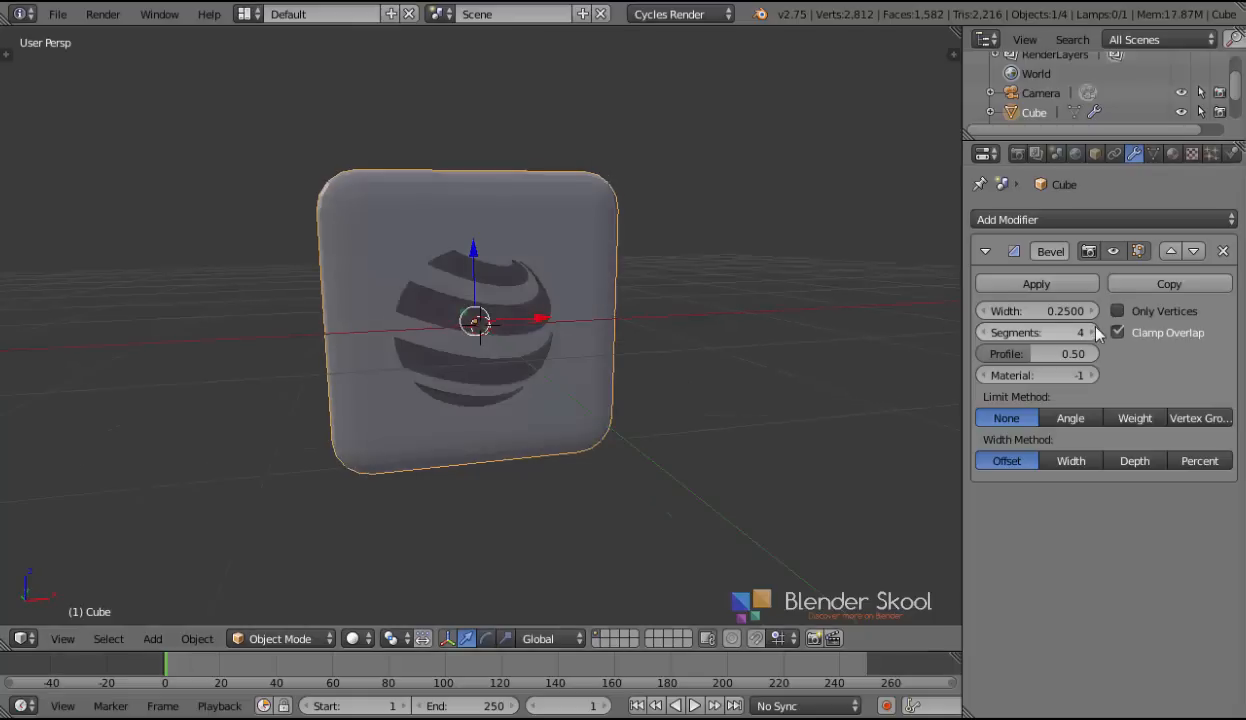
click(1091, 332)
Step: Apply smooth shading to the backing plate
key(t)
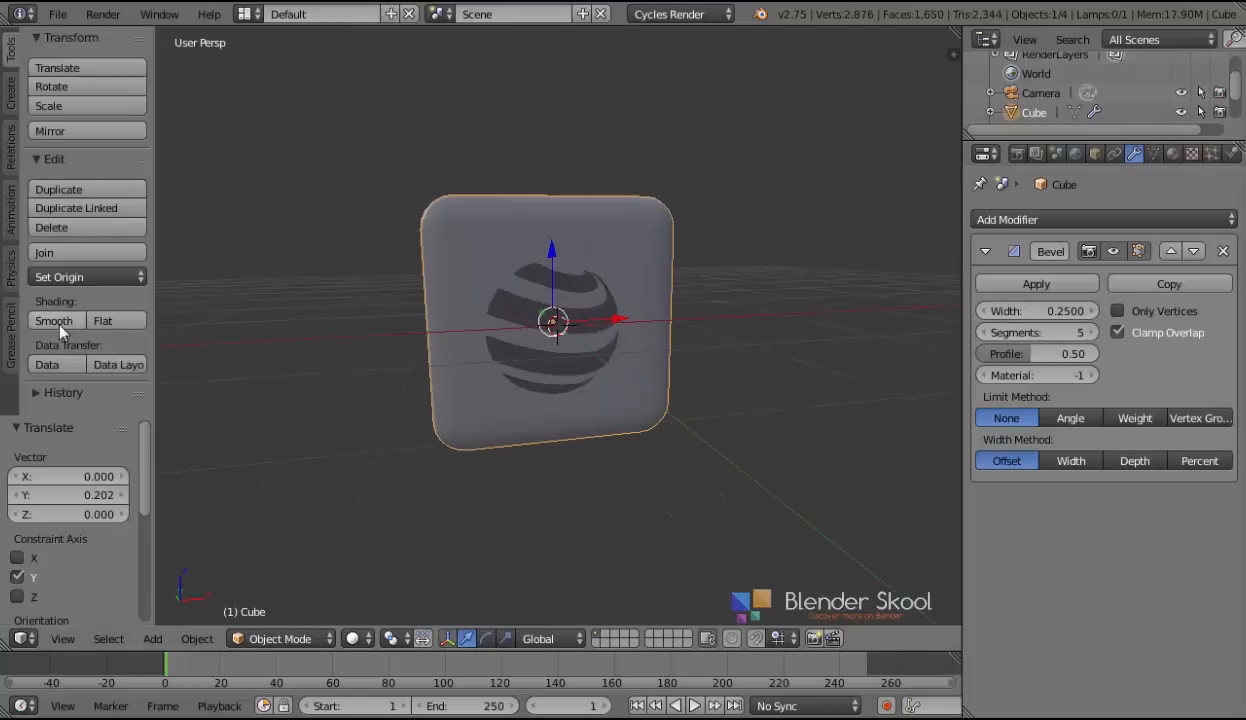
click(52, 320)
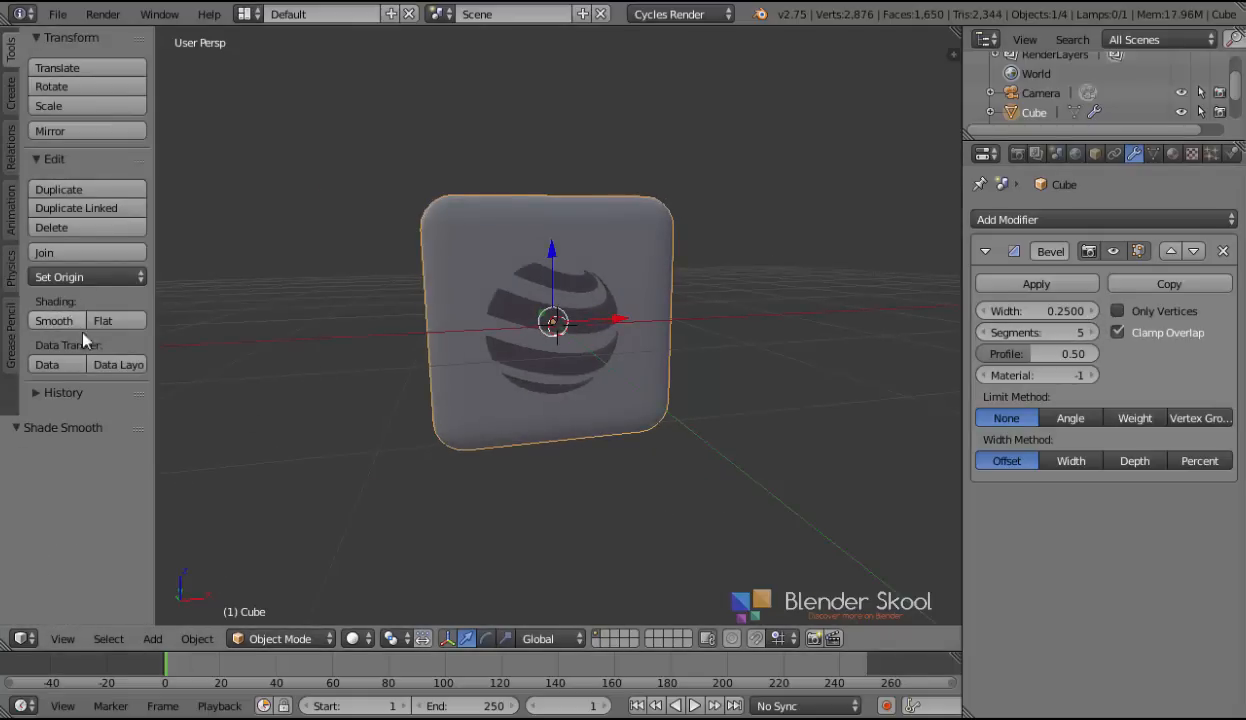
key(t)
Step: Scale the plate slightly thinner along the Y axis and apply its Bevel modifier
middle_drag(445, 431, 508, 440)
key(s)
key(y)
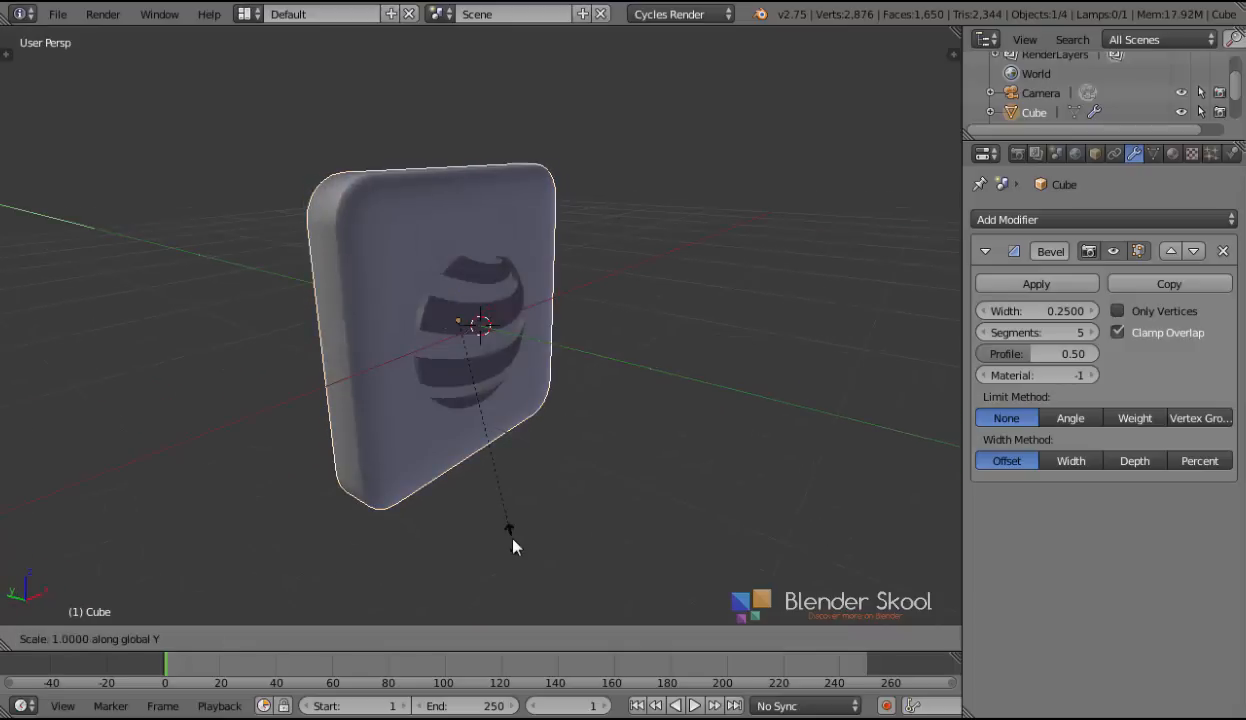
click(485, 487)
middle_drag(435, 468, 396, 443)
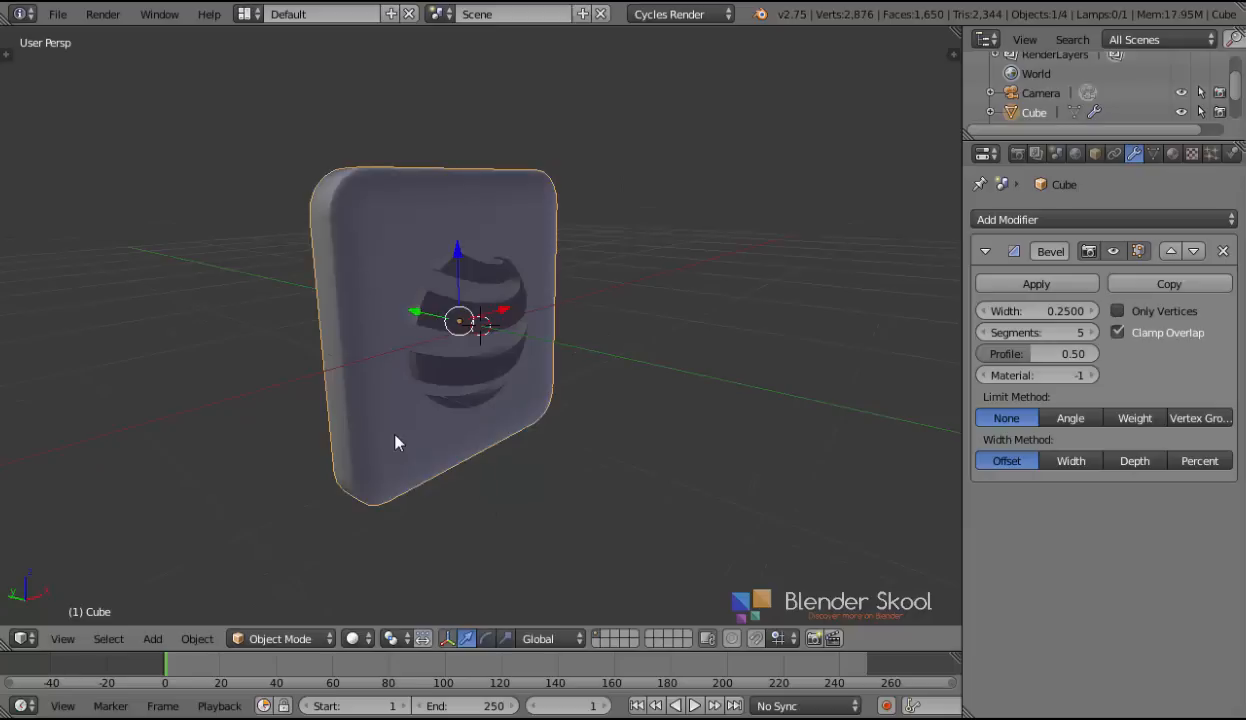
click(1030, 284)
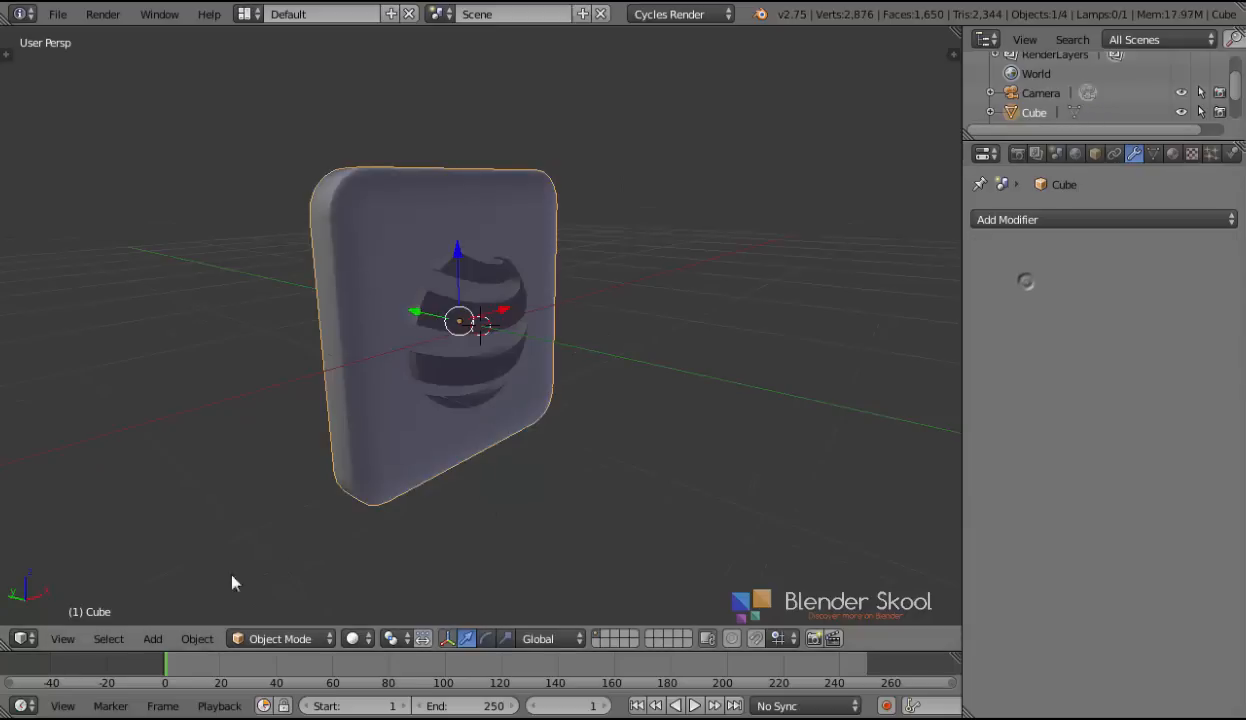
Step: Scale the striped globe up by about 1.3 in the front orthographic view to fill more of the plate
click(62, 638)
click(92, 510)
click(60, 637)
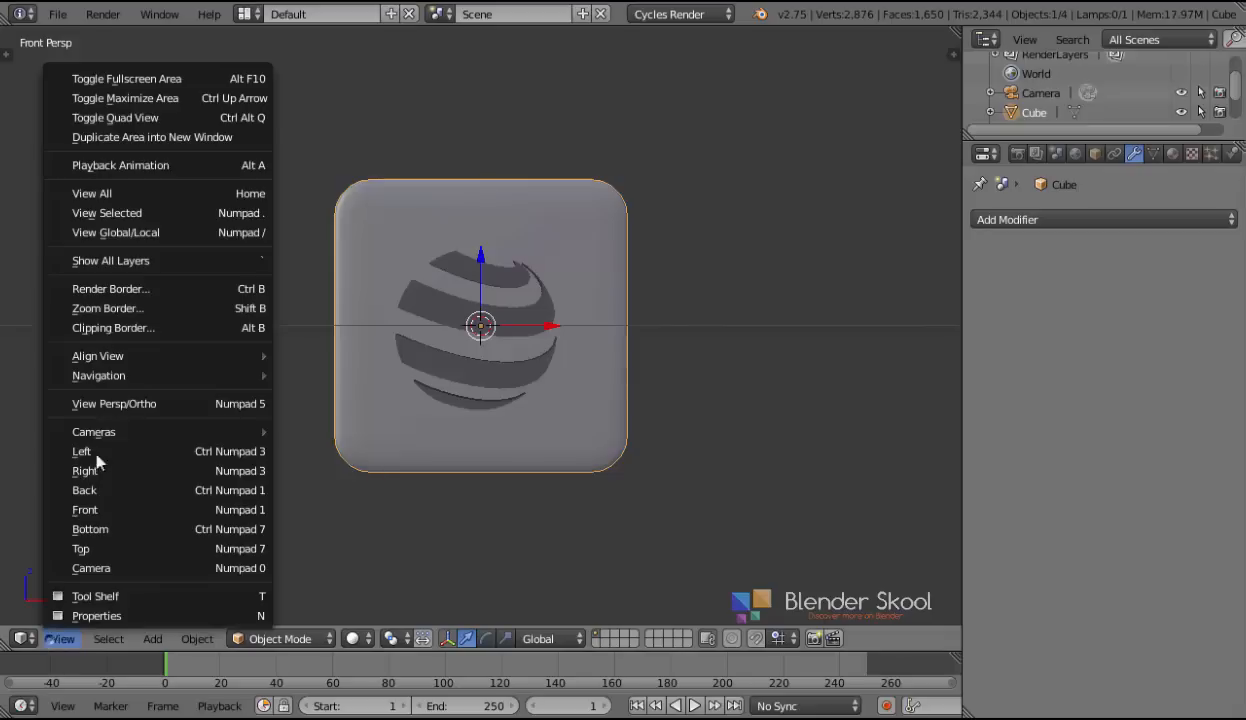
click(115, 403)
key(z)
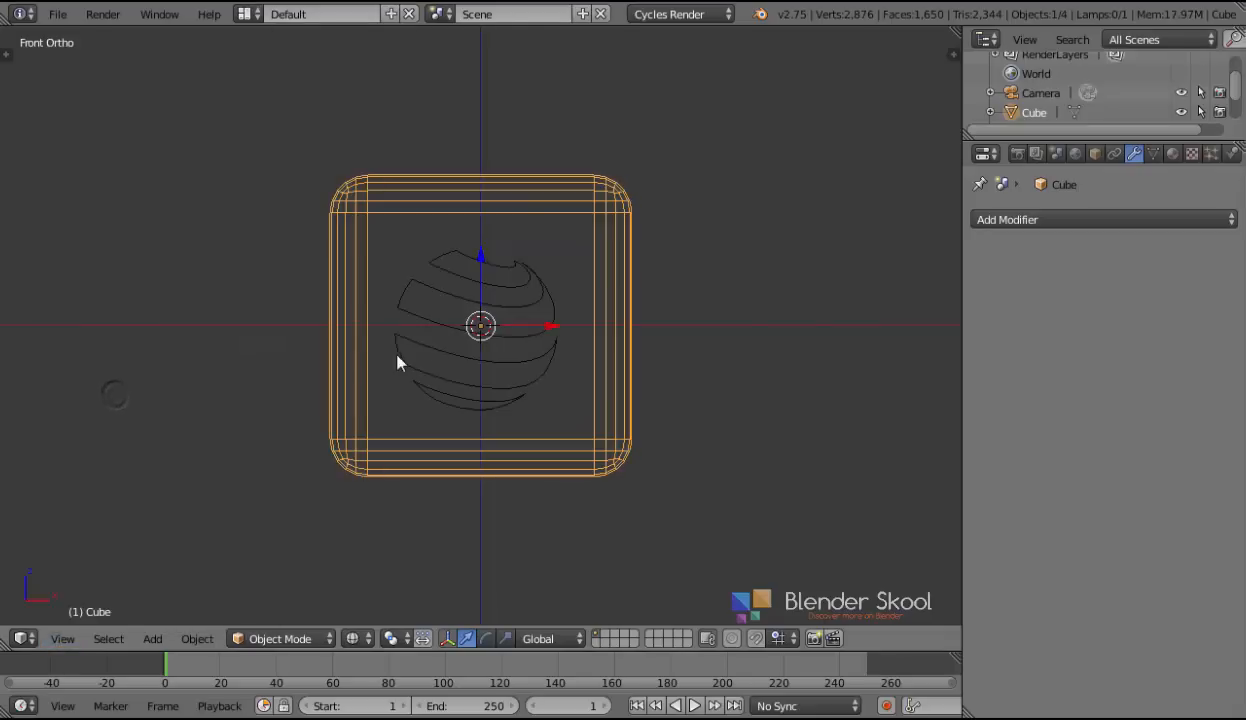
right_click(505, 396)
scroll(505, 396, down, 2)
key(z)
key(s)
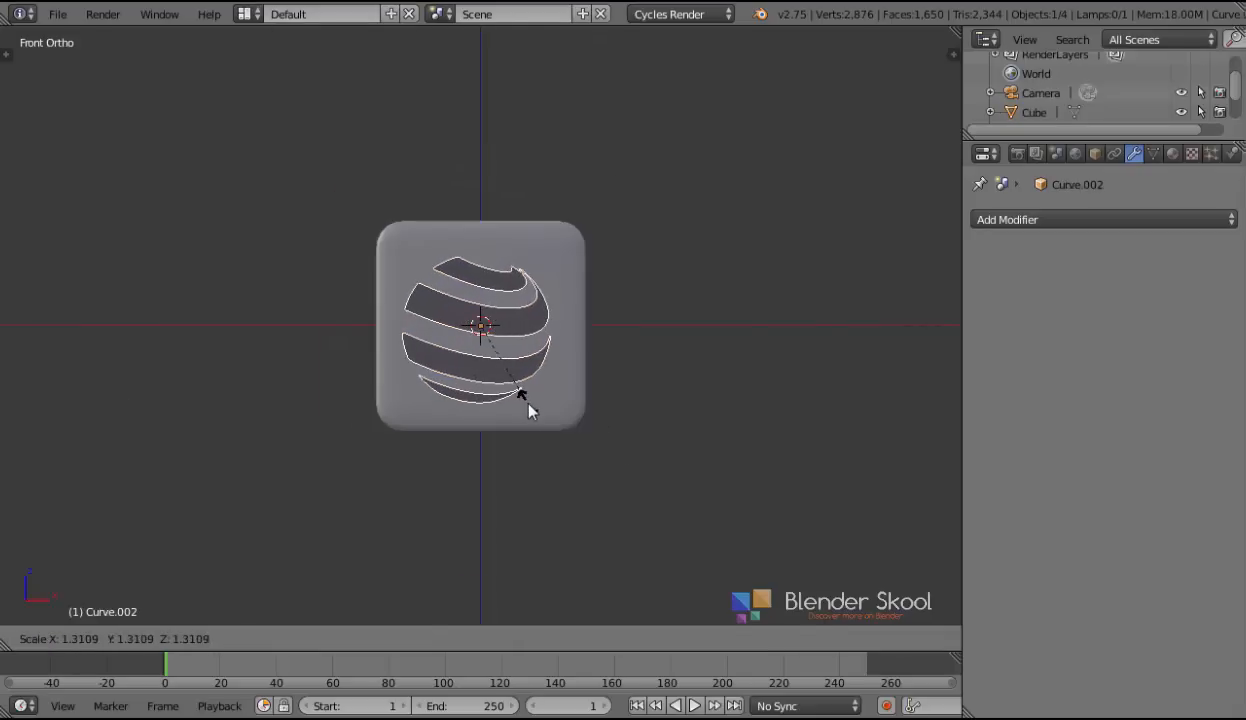
click(527, 403)
Step: Move the globe slightly upward to centre it on the backing plate
key(g)
click(481, 273)
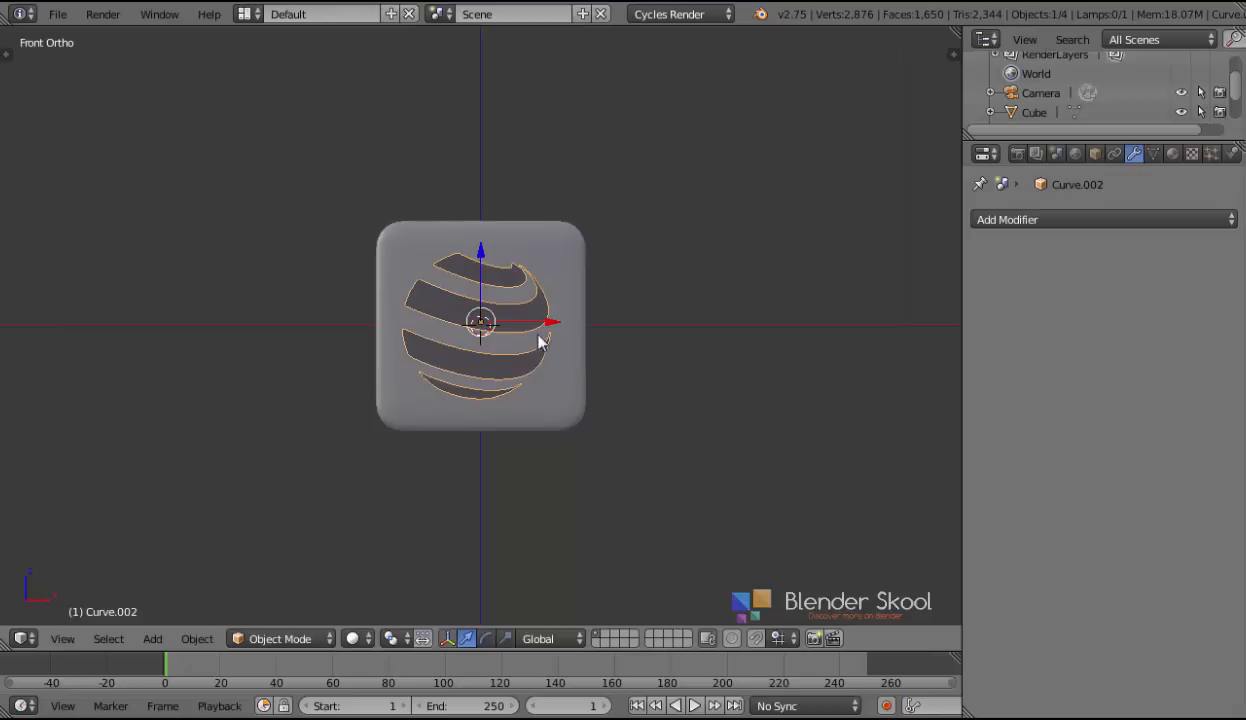
drag(548, 327, 550, 326)
scroll(550, 326, down, 3)
middle_drag(550, 326, 396, 245)
scroll(568, 374, up, 3)
scroll(568, 374, up, 3)
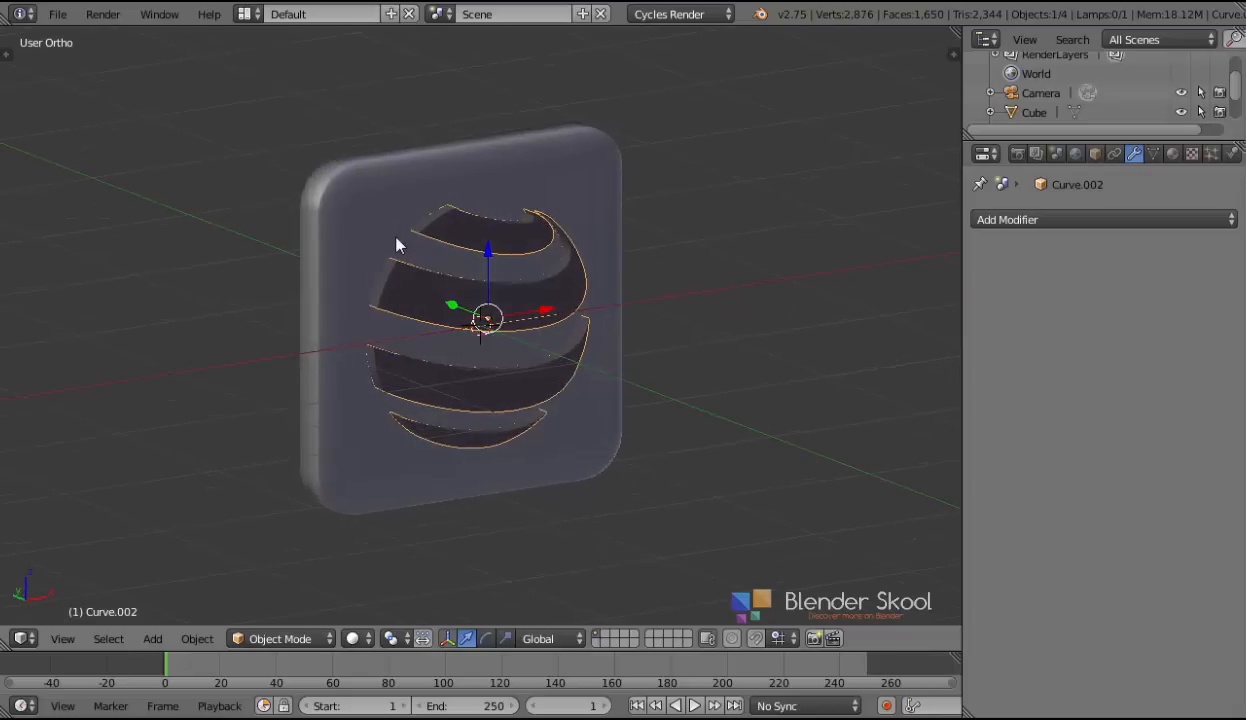
Step: Add a plane mesh at the 3D cursor
right_click(396, 245)
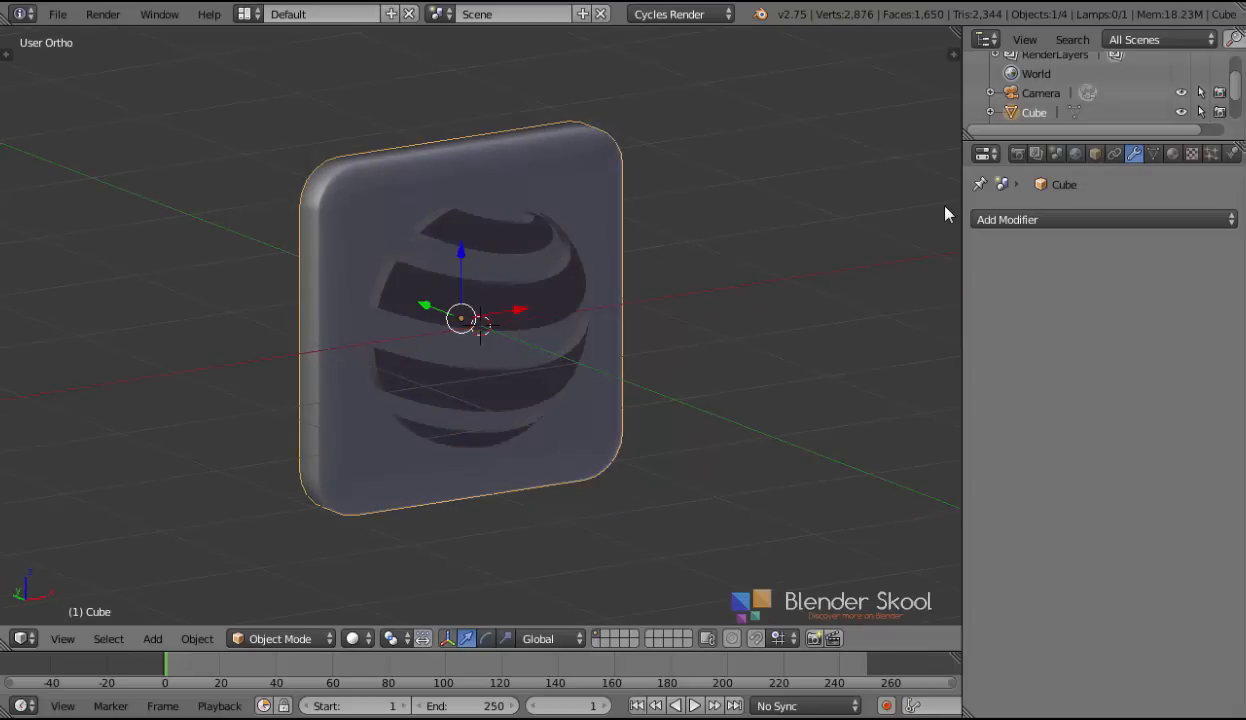
scroll(820, 225, down, 3)
middle_drag(740, 239, 542, 203)
scroll(542, 203, down, 4)
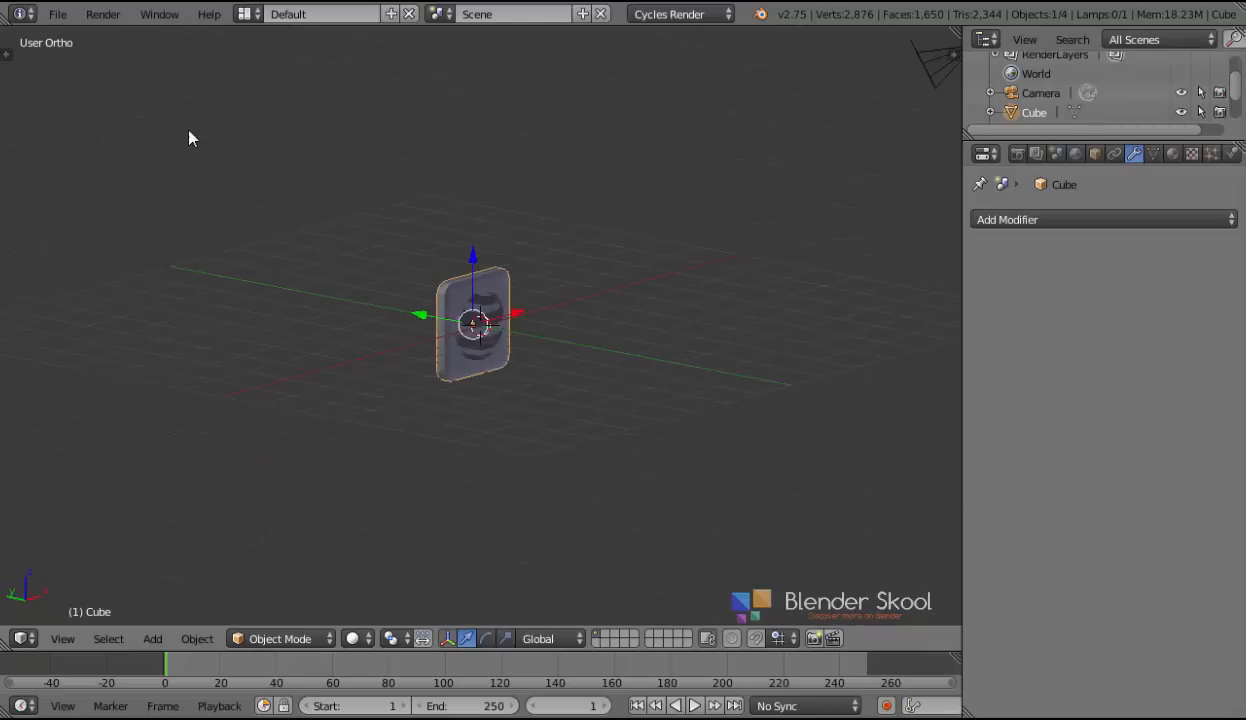
key(shift+a)
mouse_move(438, 188)
click(492, 188)
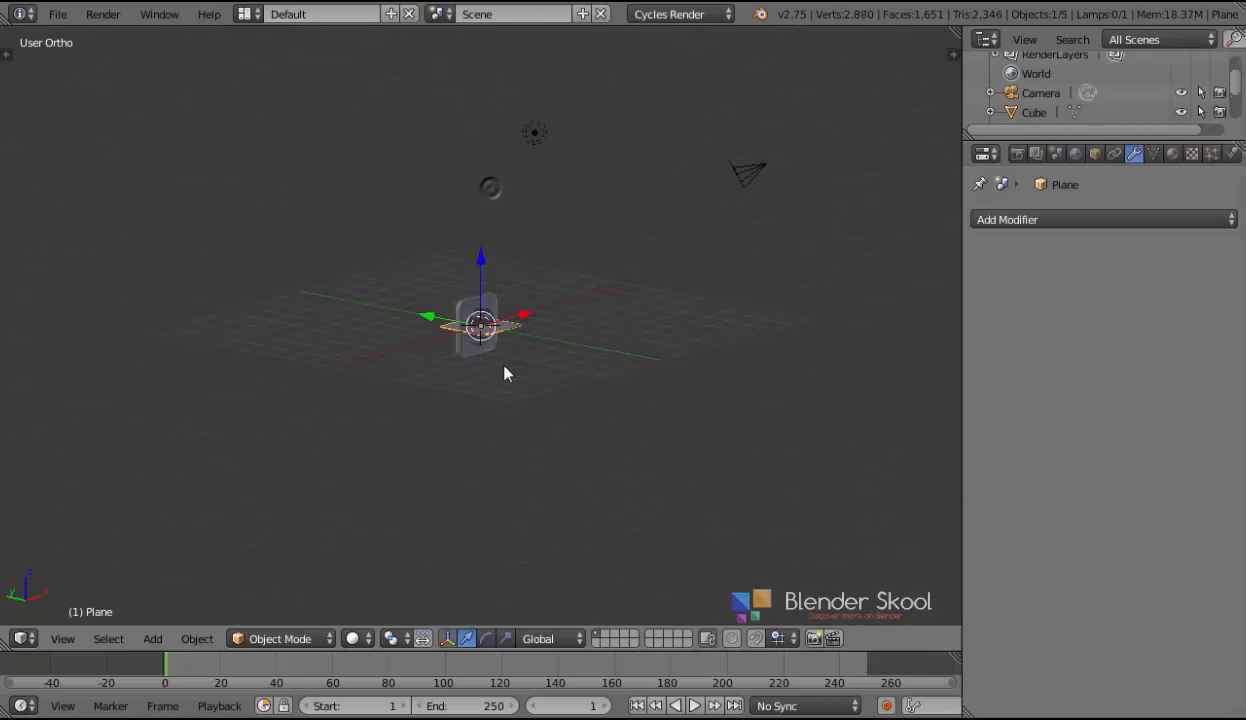
Step: Rotate the plane 90 degrees about the X axis and scale it by 20 to form a background wall
scroll(504, 374, up, 2)
text(r)
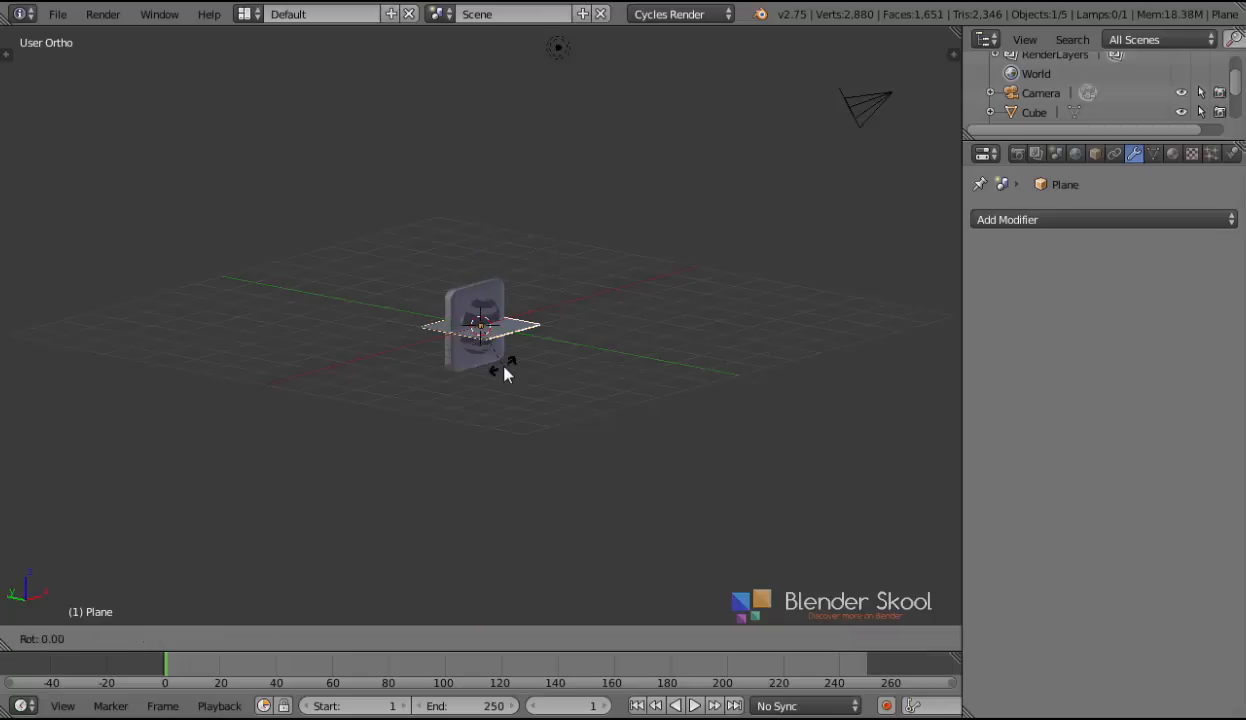
text(x90)
key(Return)
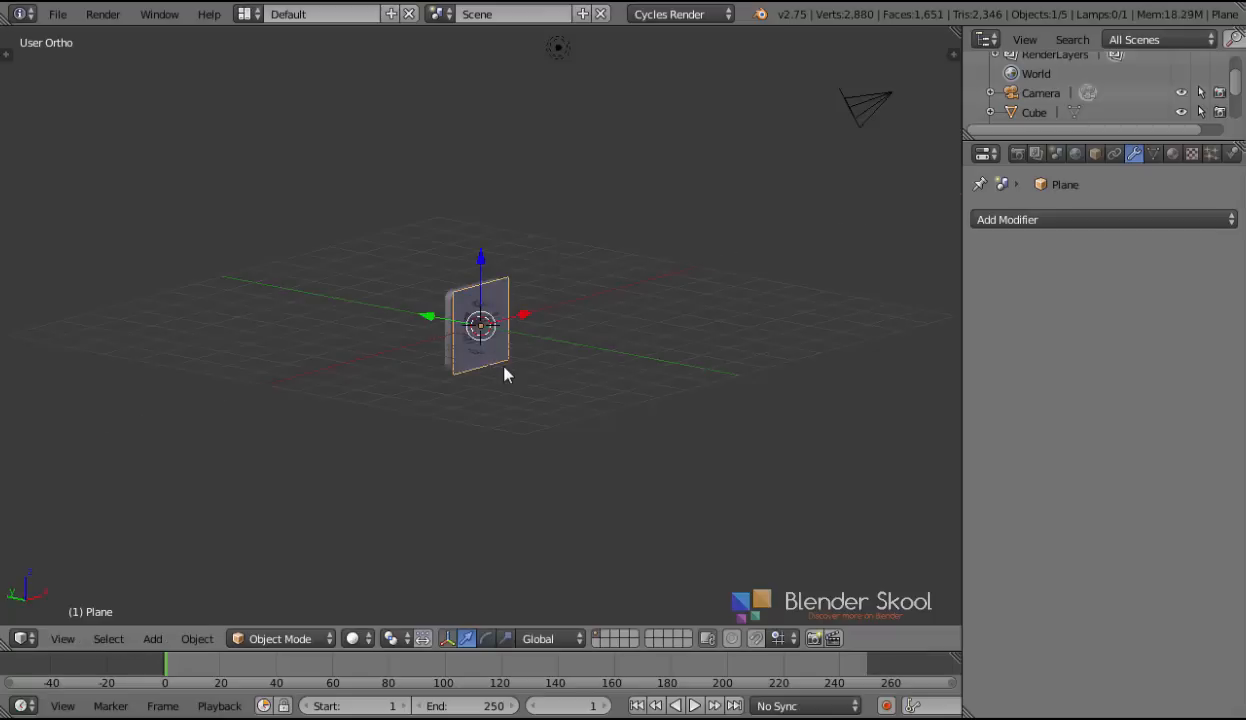
key(s)
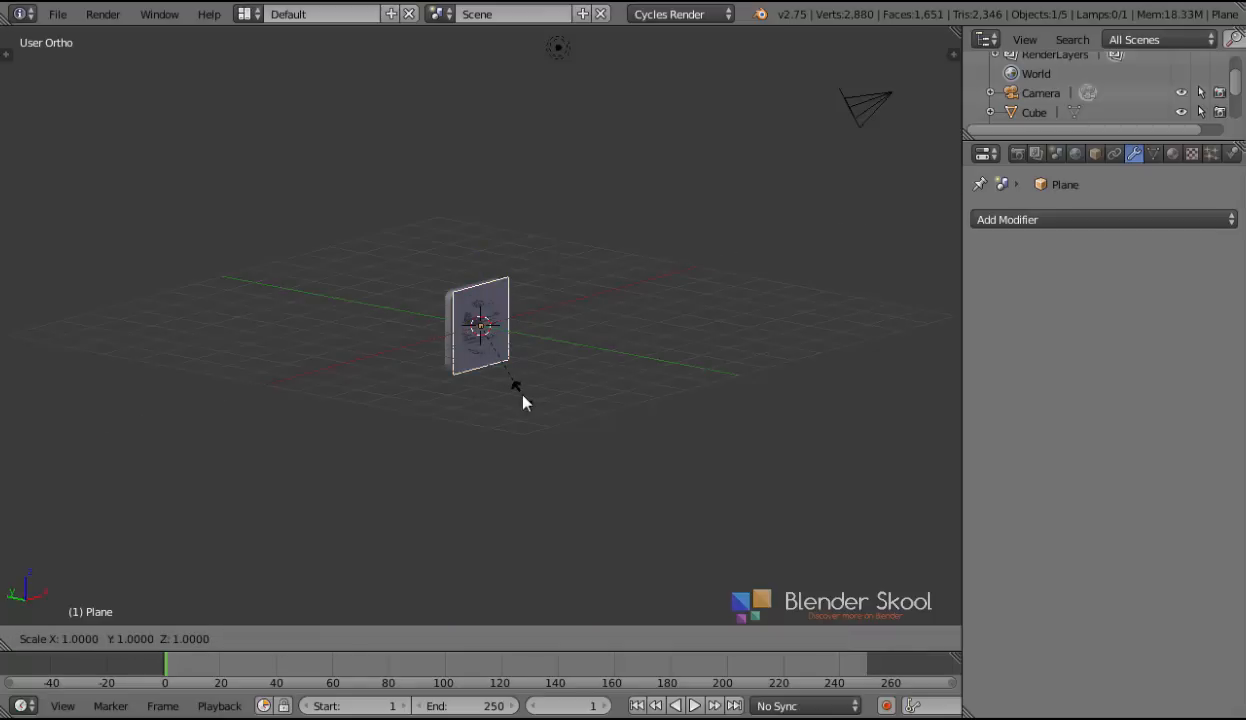
text(20)
key(Return)
key(z)
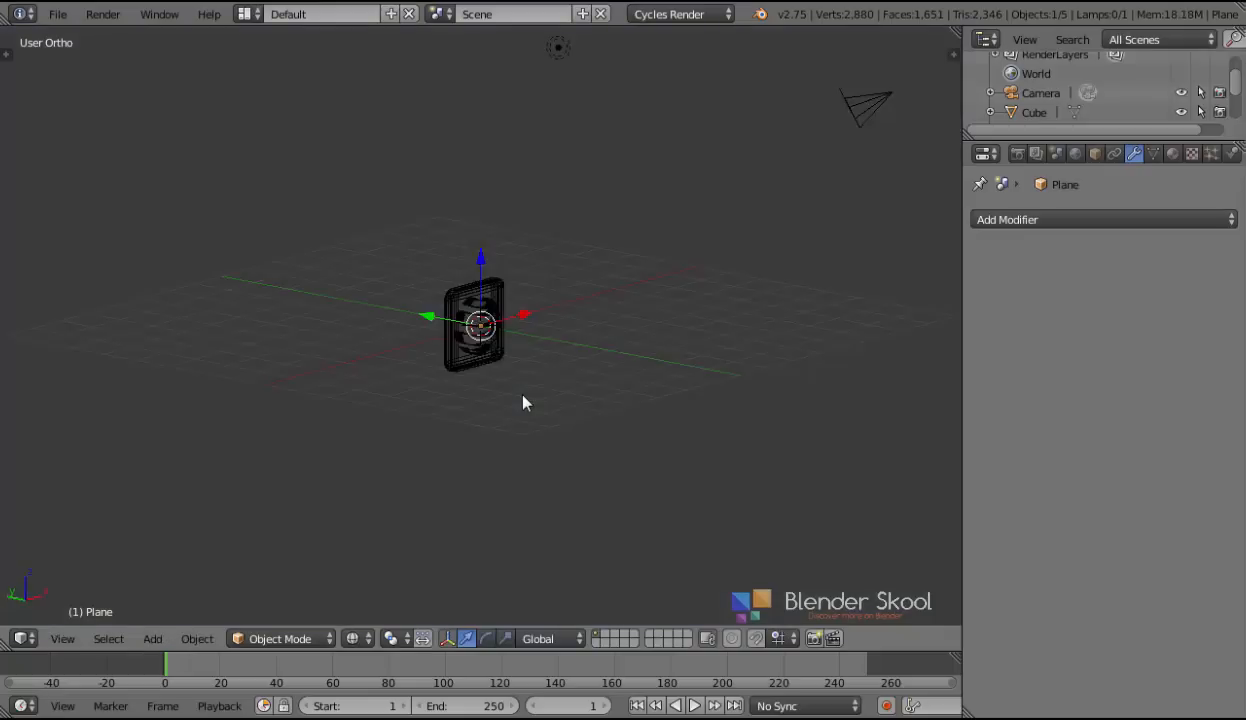
key(z)
Step: Move the plane along Y in the right view so it sits within the backing plate's thickness, behind its front face
click(62, 638)
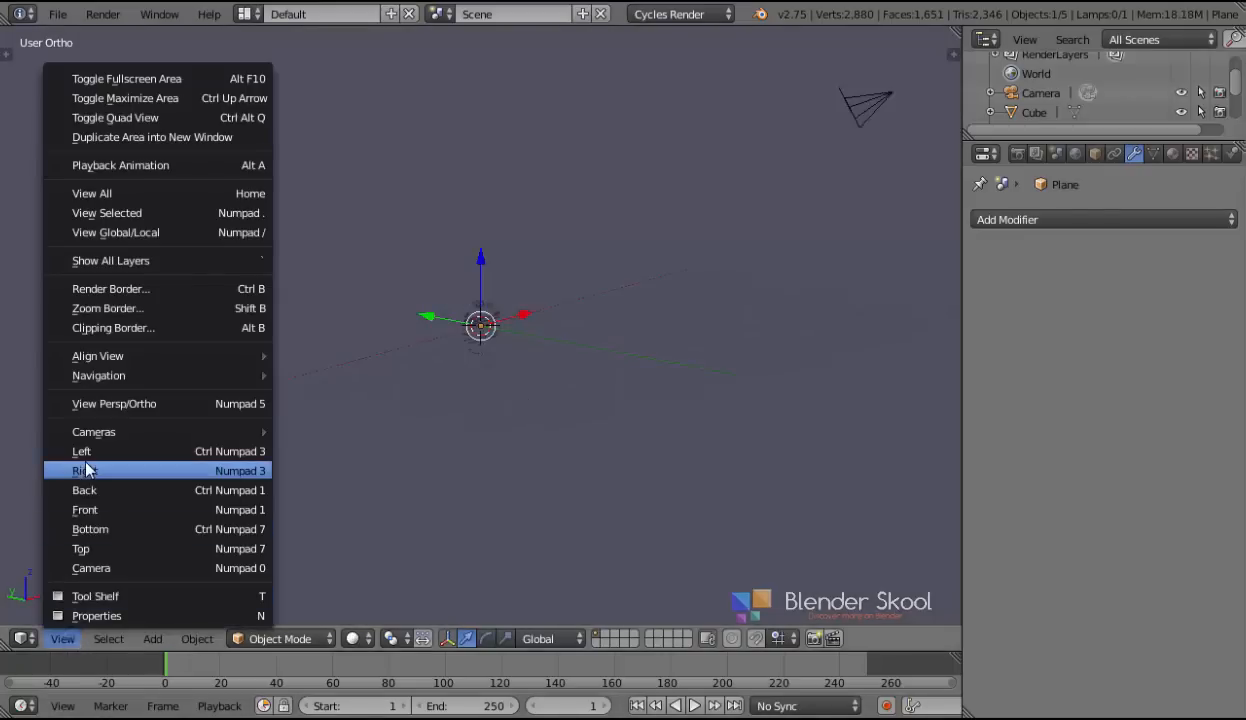
click(86, 470)
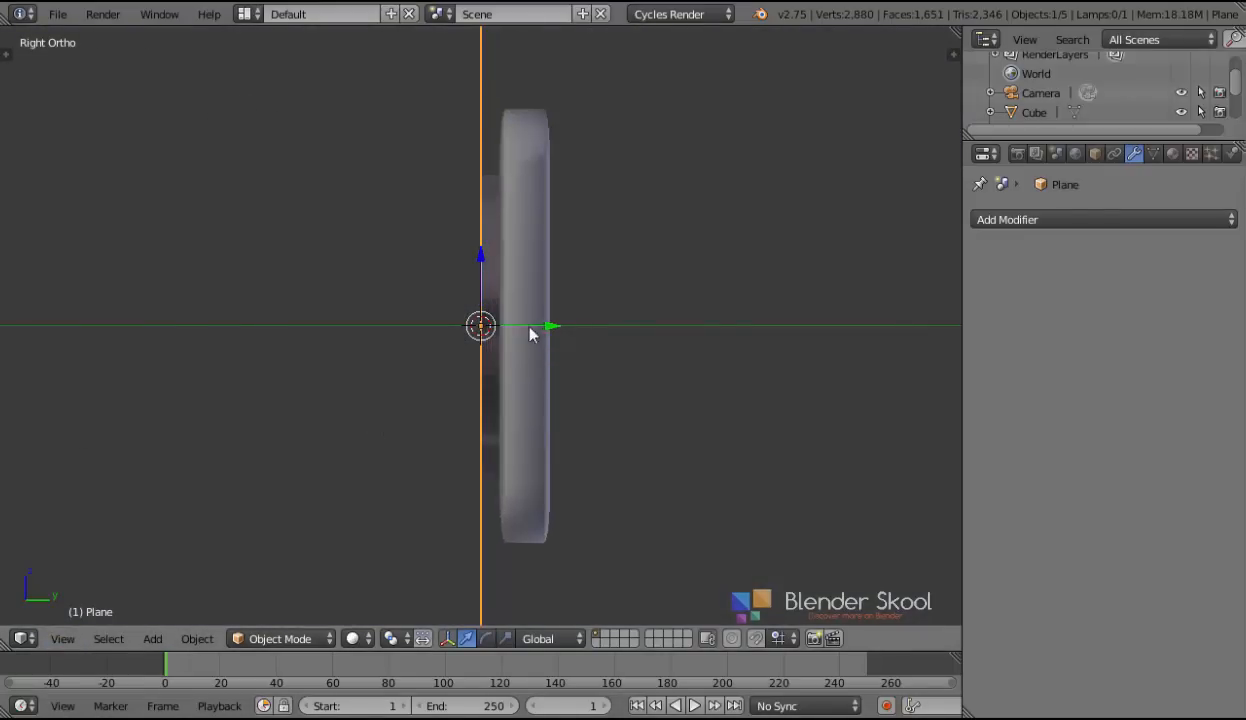
key(g)
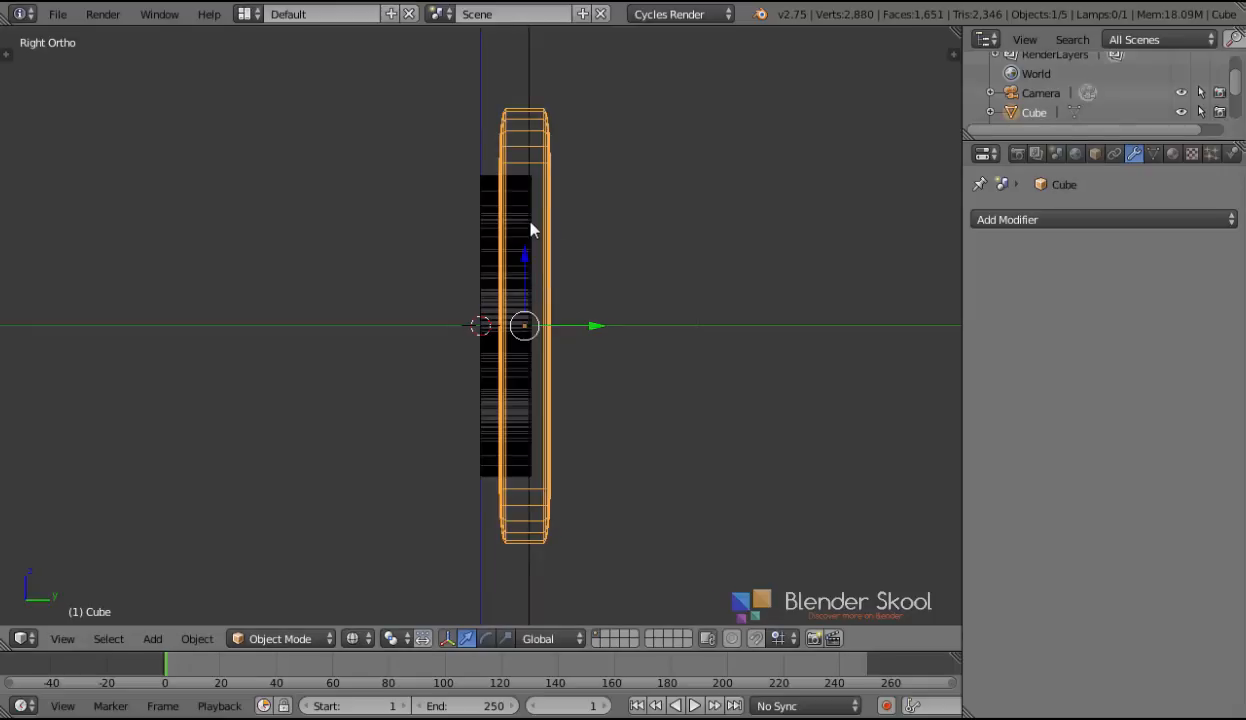
right_click(529, 215)
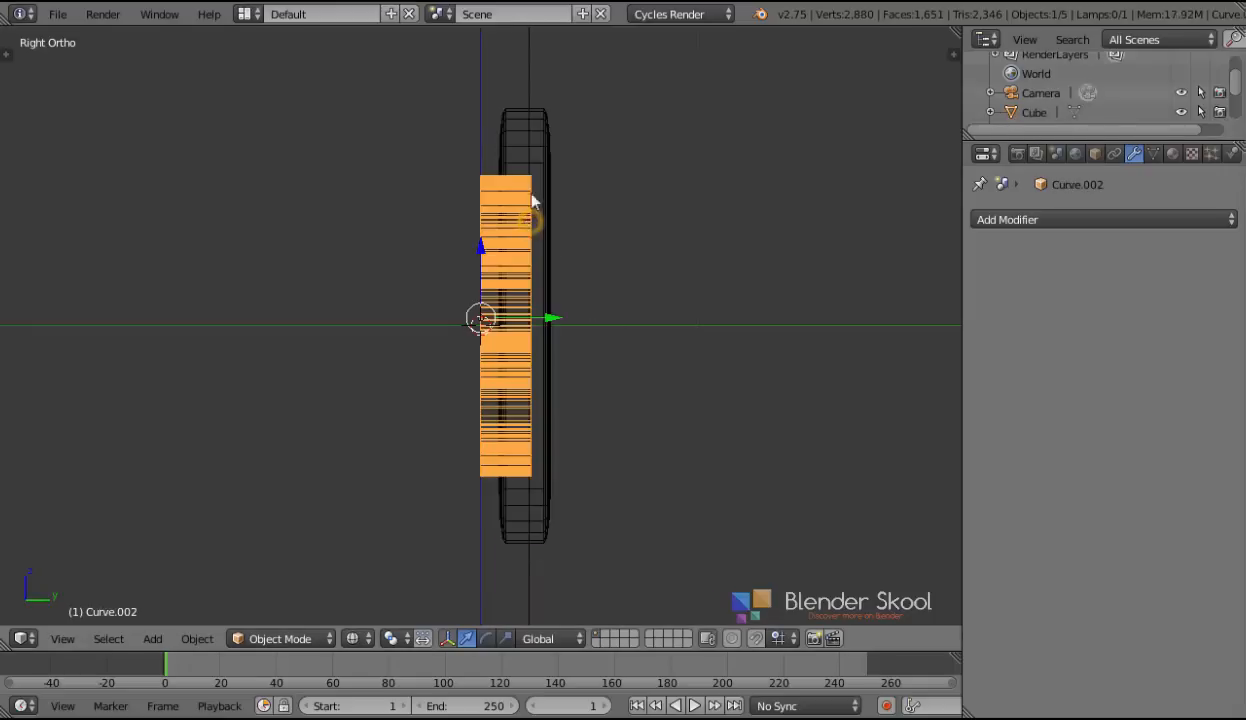
right_click(523, 113)
mouse_move(465, 197)
middle_down()
mouse_move(503, 220)
mouse_move(468, 232)
mouse_move(609, 259)
mouse_move(734, 231)
mouse_move(793, 161)
mouse_move(885, 220)
middle_up()
key(z)
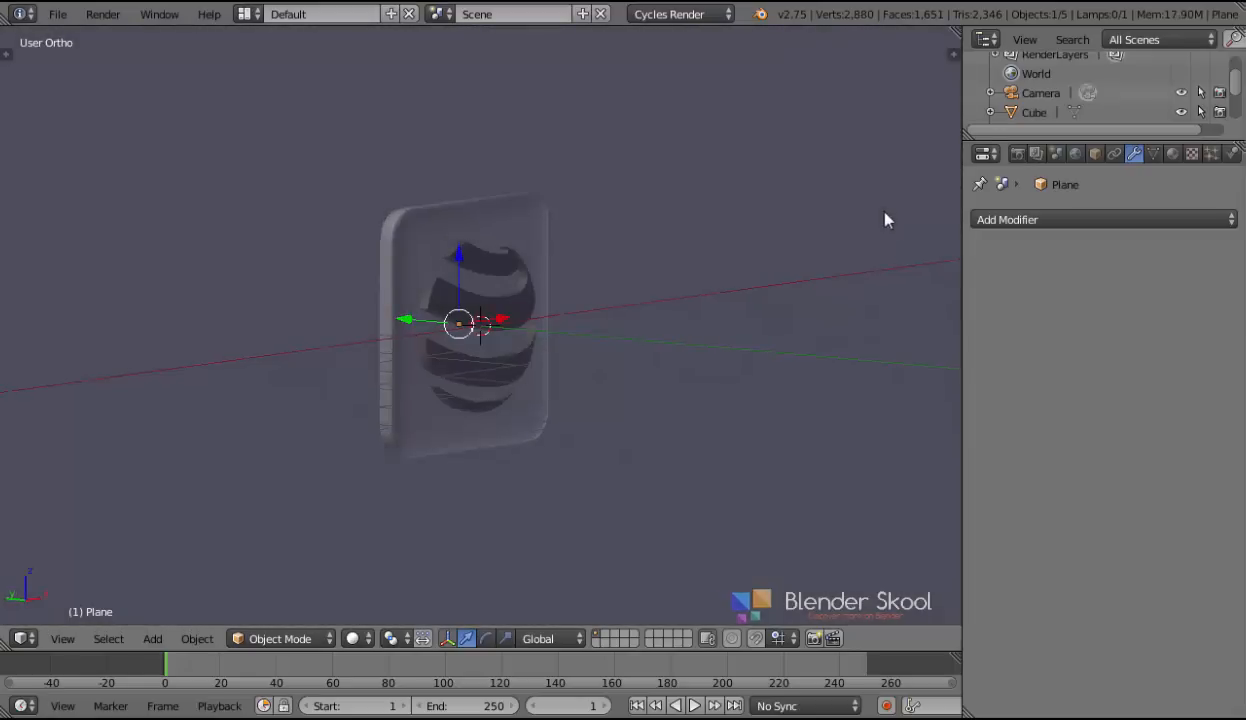
Step: Preview the icon with Rendered viewport shading and return to Solid shading
right_click(410, 214)
scroll(428, 260, up, 2)
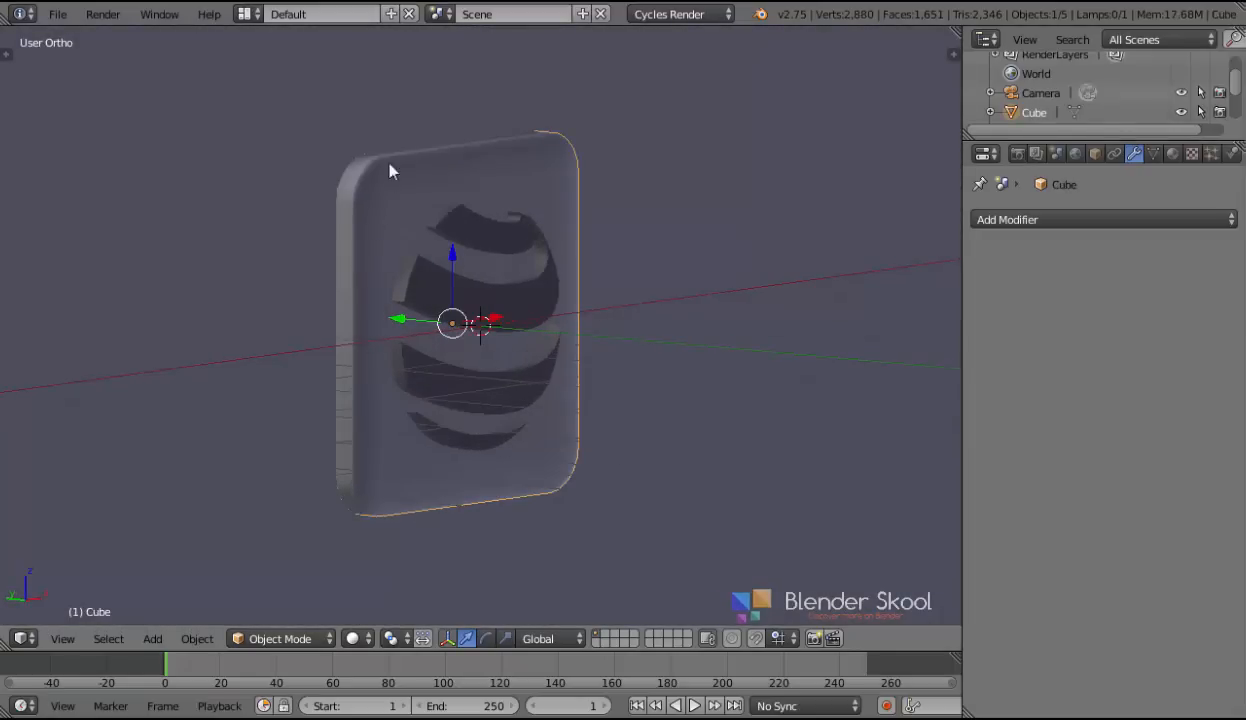
mouse_move(349, 296)
middle_down()
mouse_move(385, 314)
mouse_move(348, 297)
middle_up()
click(358, 638)
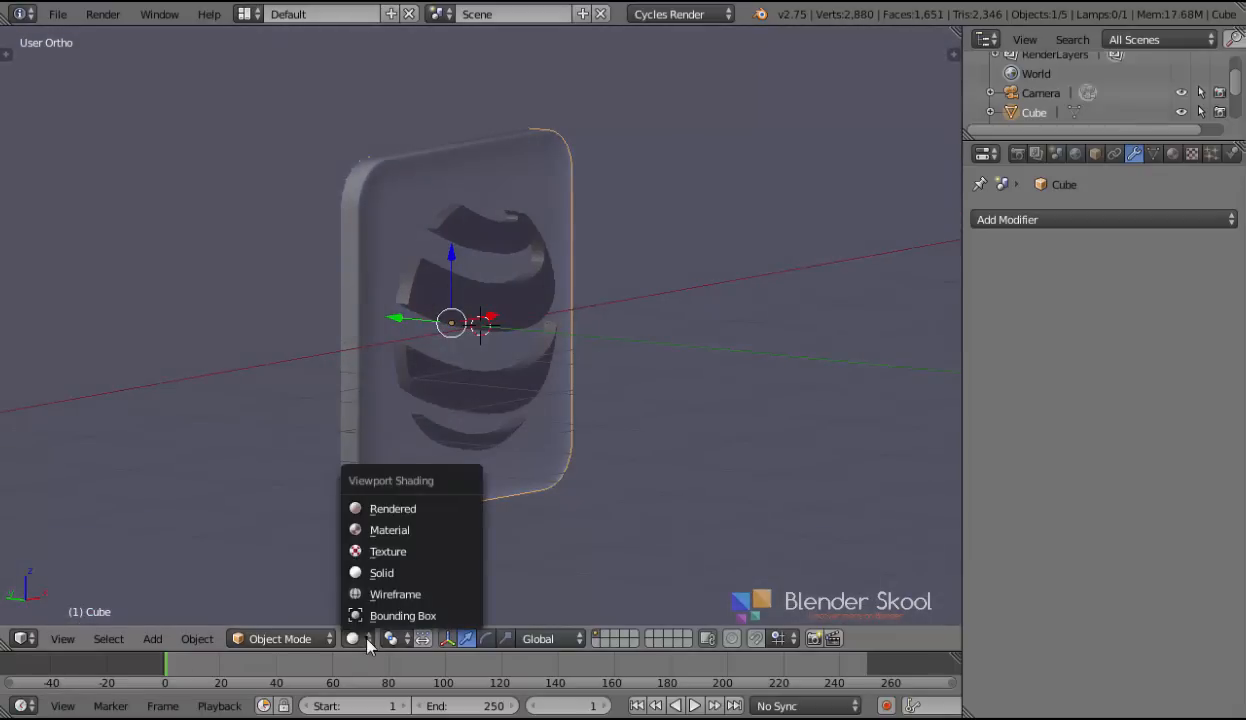
click(385, 508)
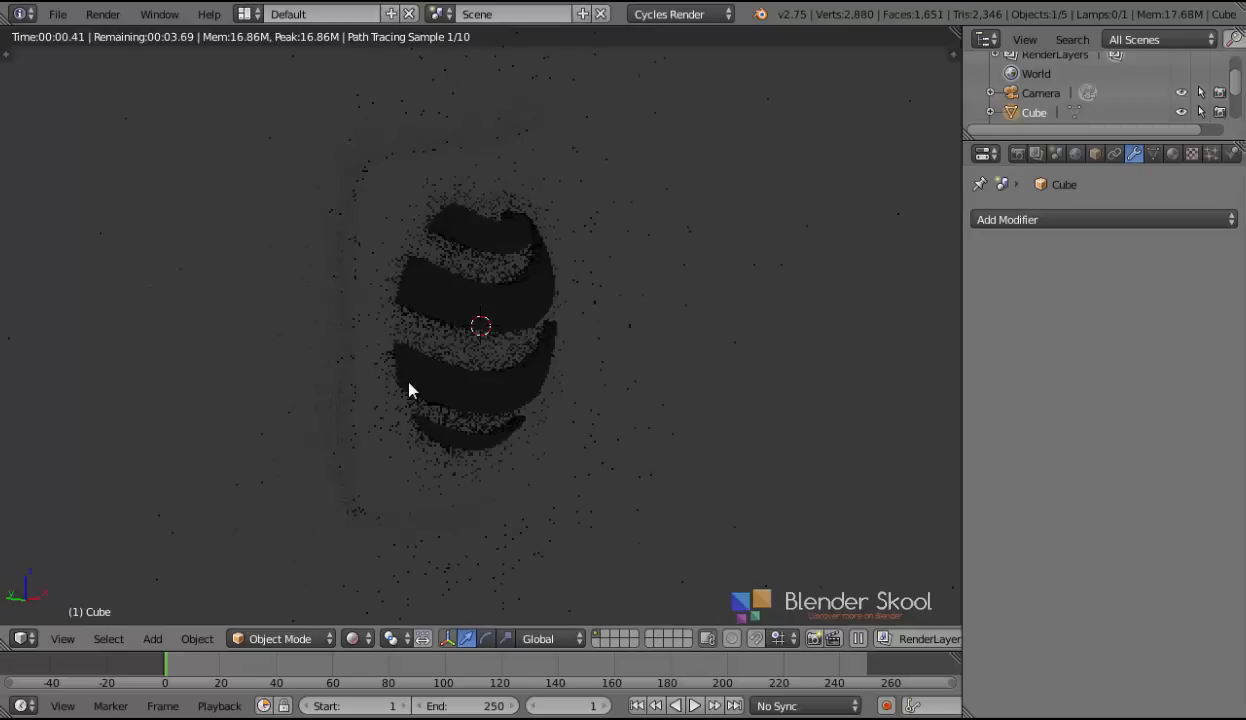
scroll(655, 384, down, 2)
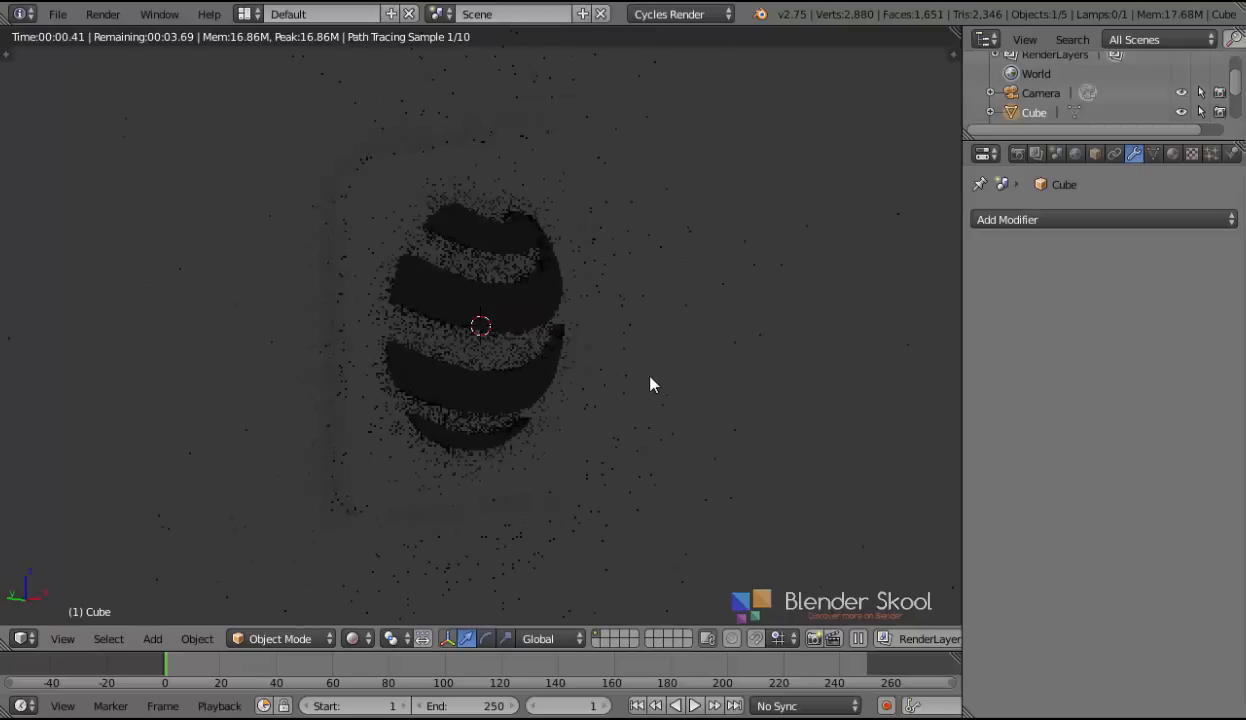
key(z)
scroll(651, 384, down, 4)
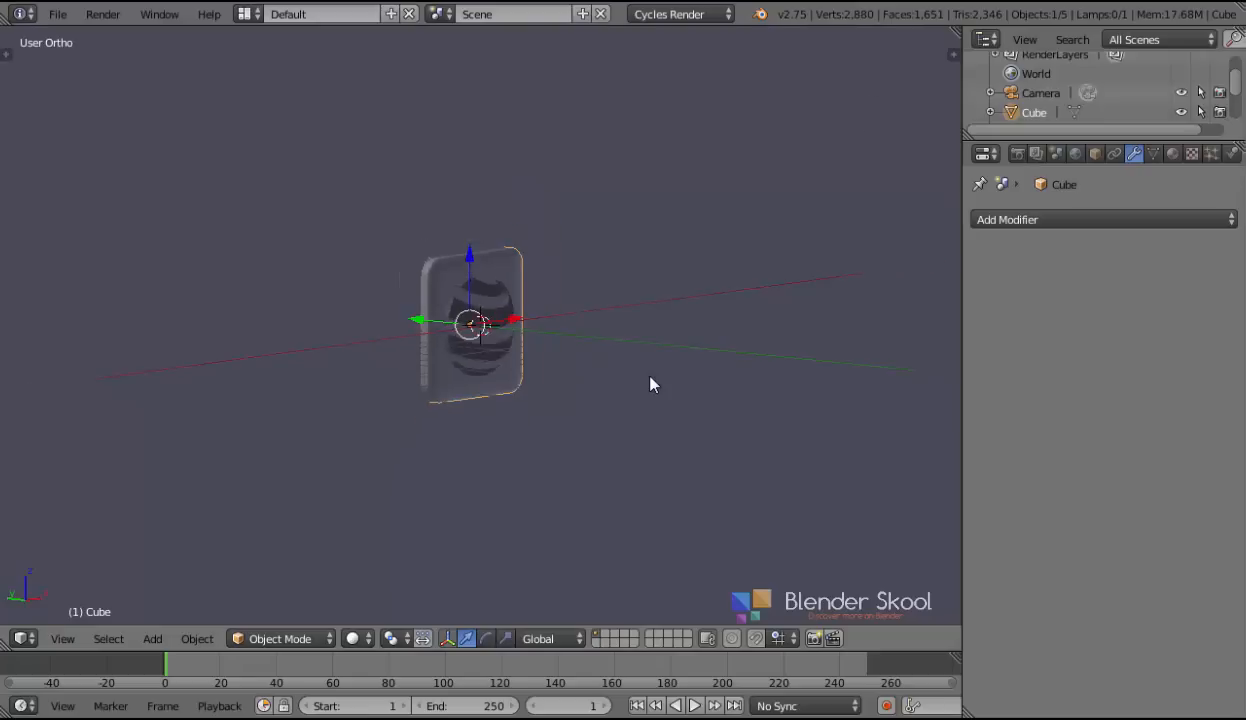
Step: Look through the camera and select the camera
middle_drag(508, 357, 543, 390)
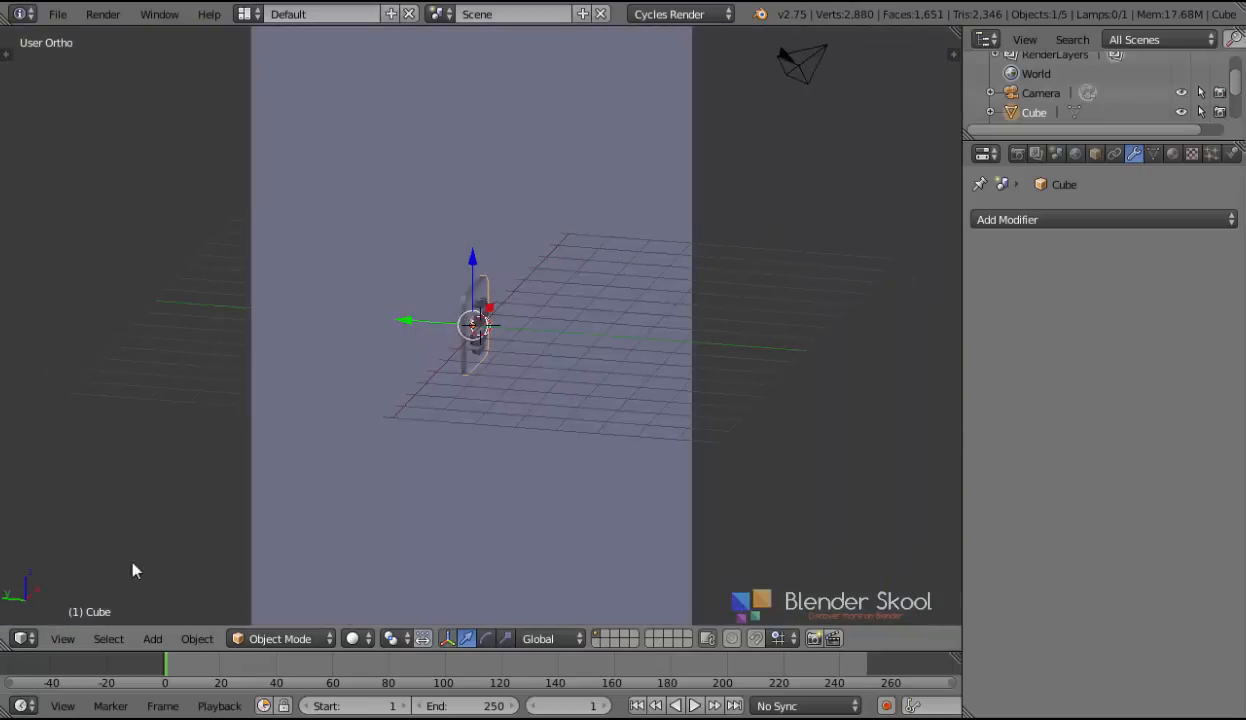
click(63, 645)
click(82, 512)
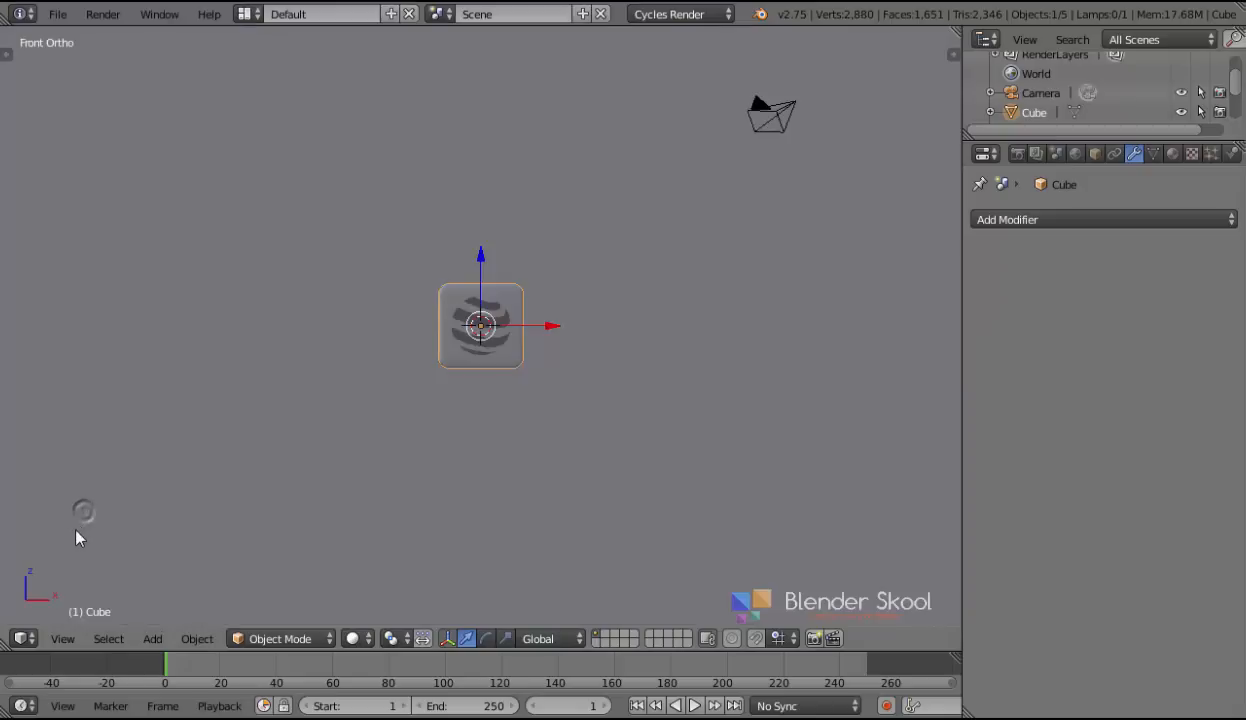
scroll(455, 428, up, 2)
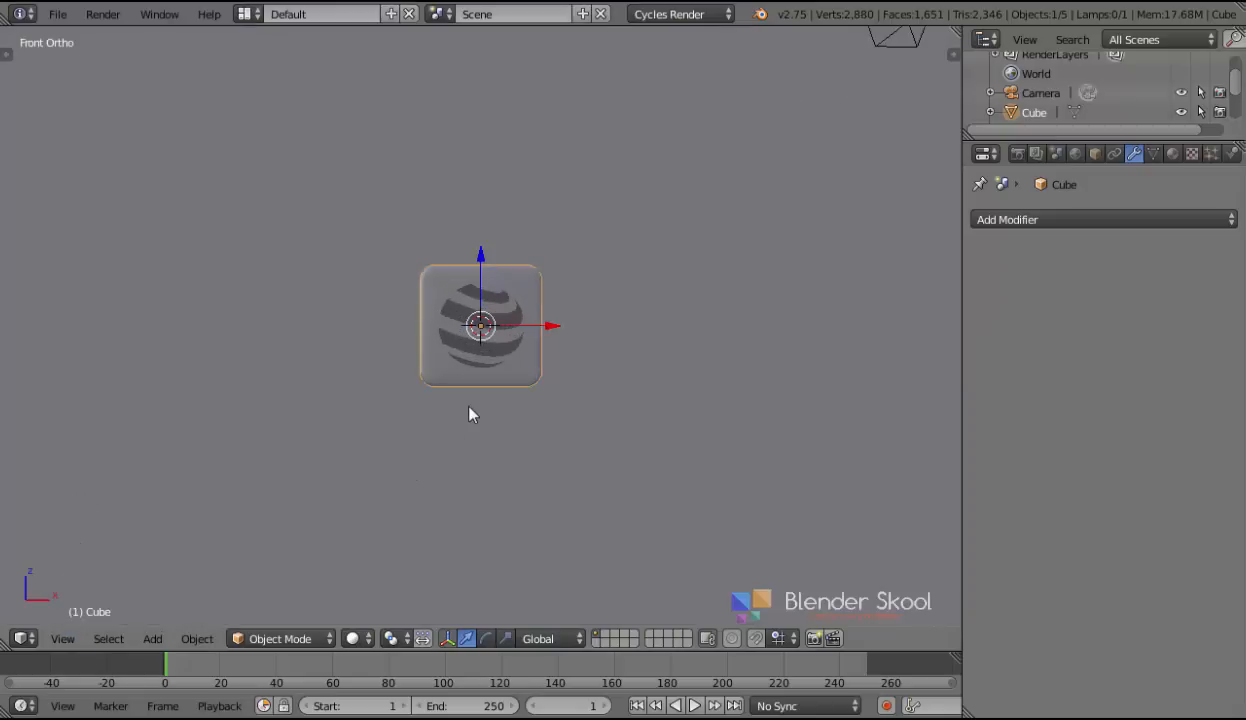
key(KP_0)
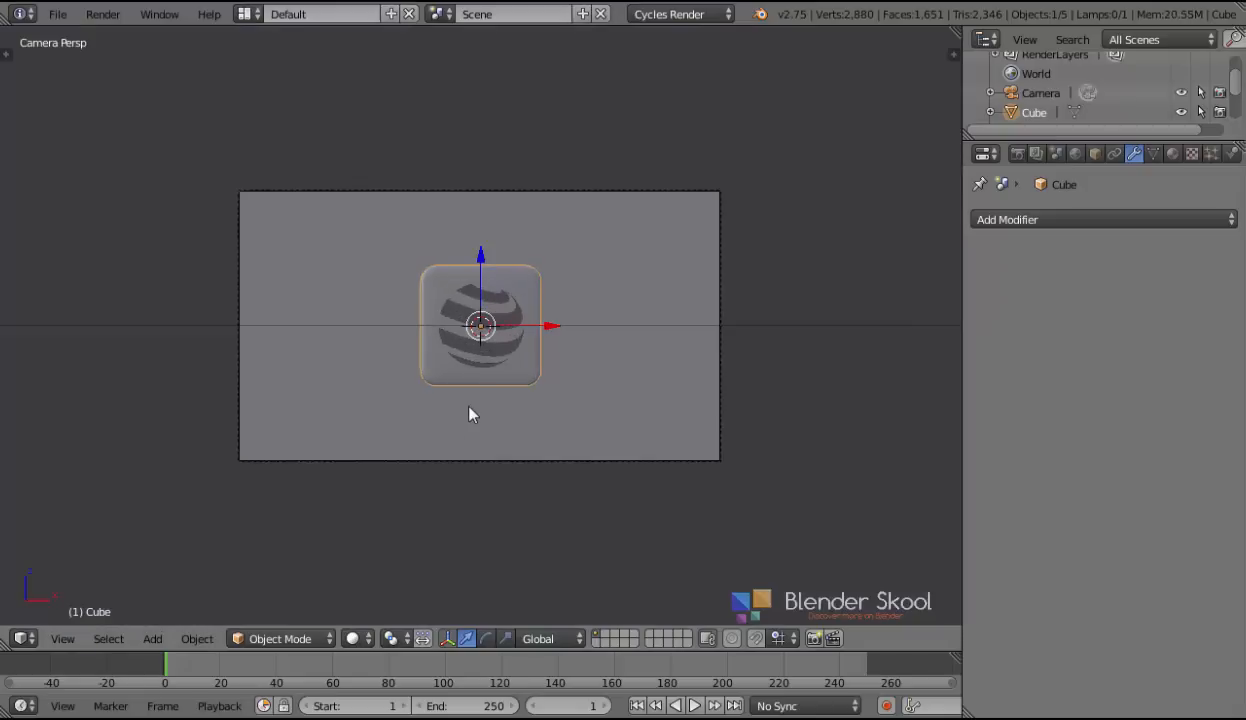
click(721, 463)
Step: Set the horizontal render resolution to 1384 px
scroll(676, 403, up, 1)
key(n)
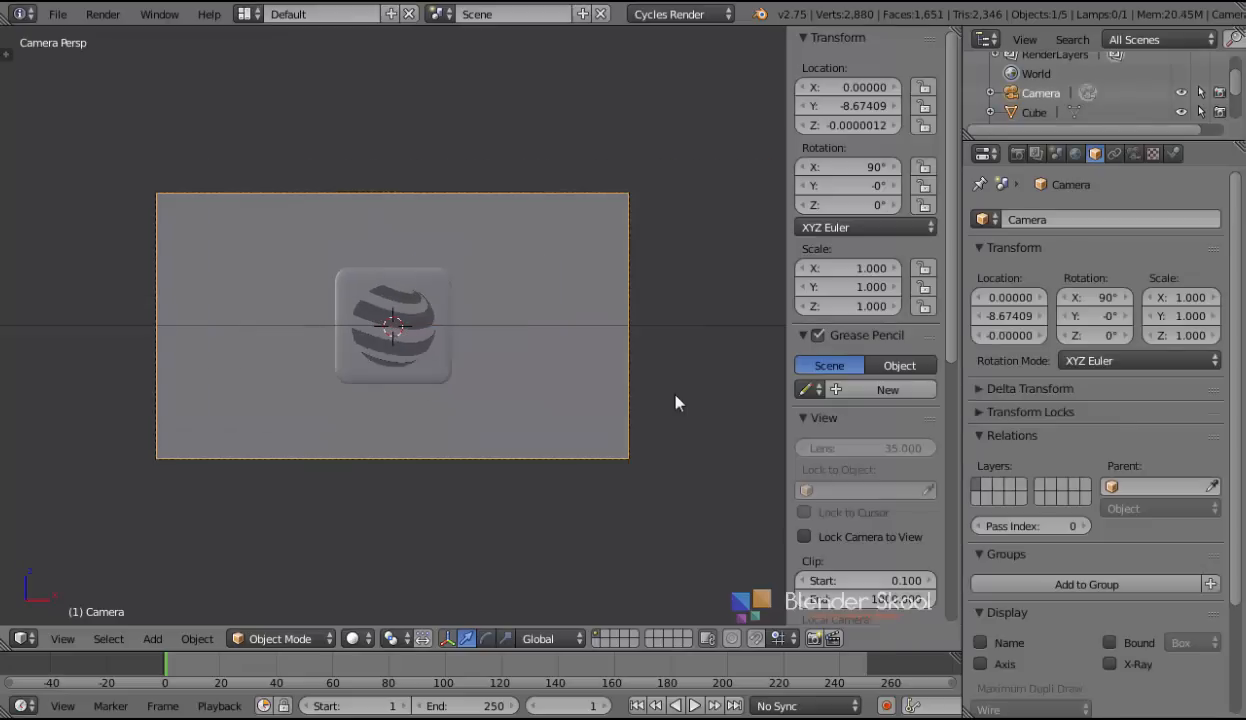
key(n)
click(1017, 153)
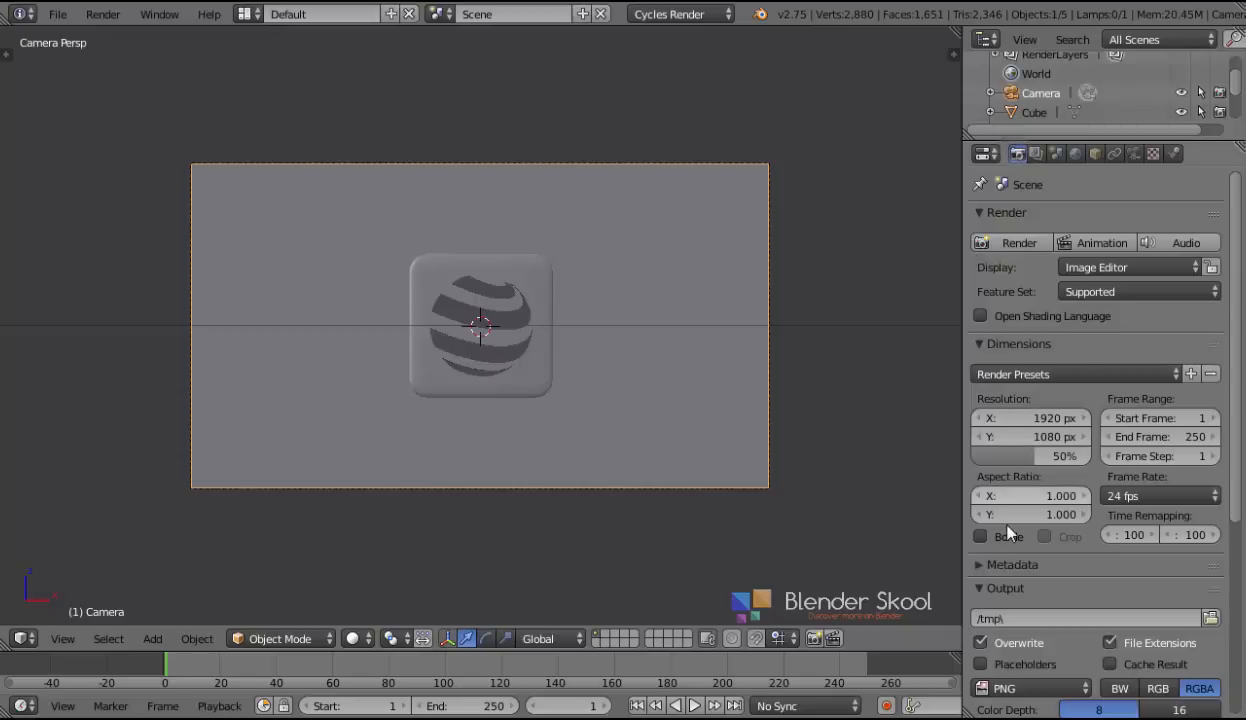
drag(1045, 418, 1023, 418)
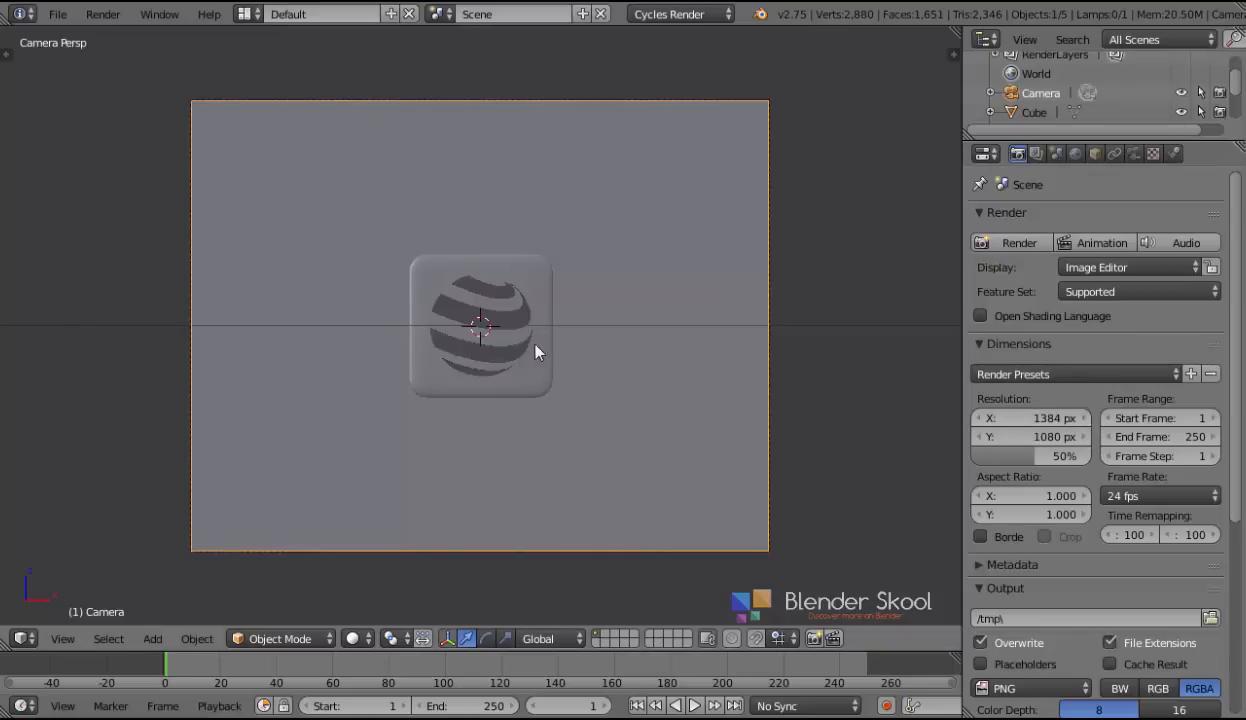
scroll(530, 345, down, 2)
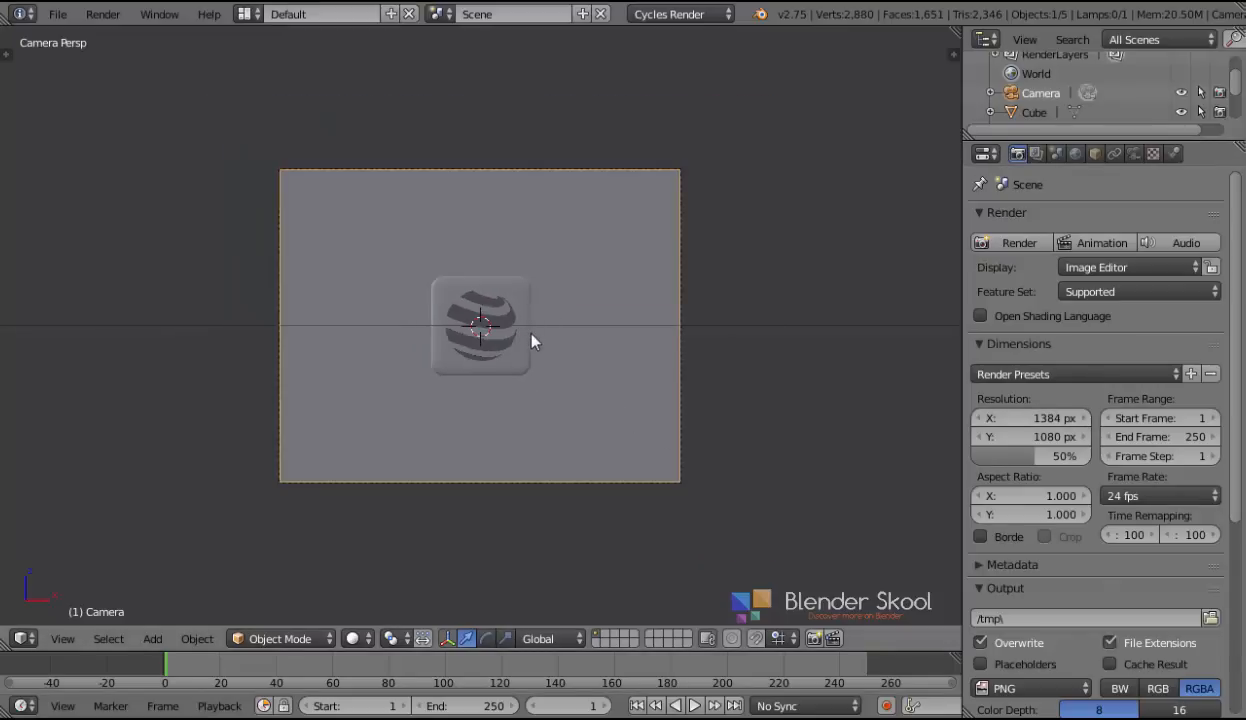
scroll(560, 205, down, 2)
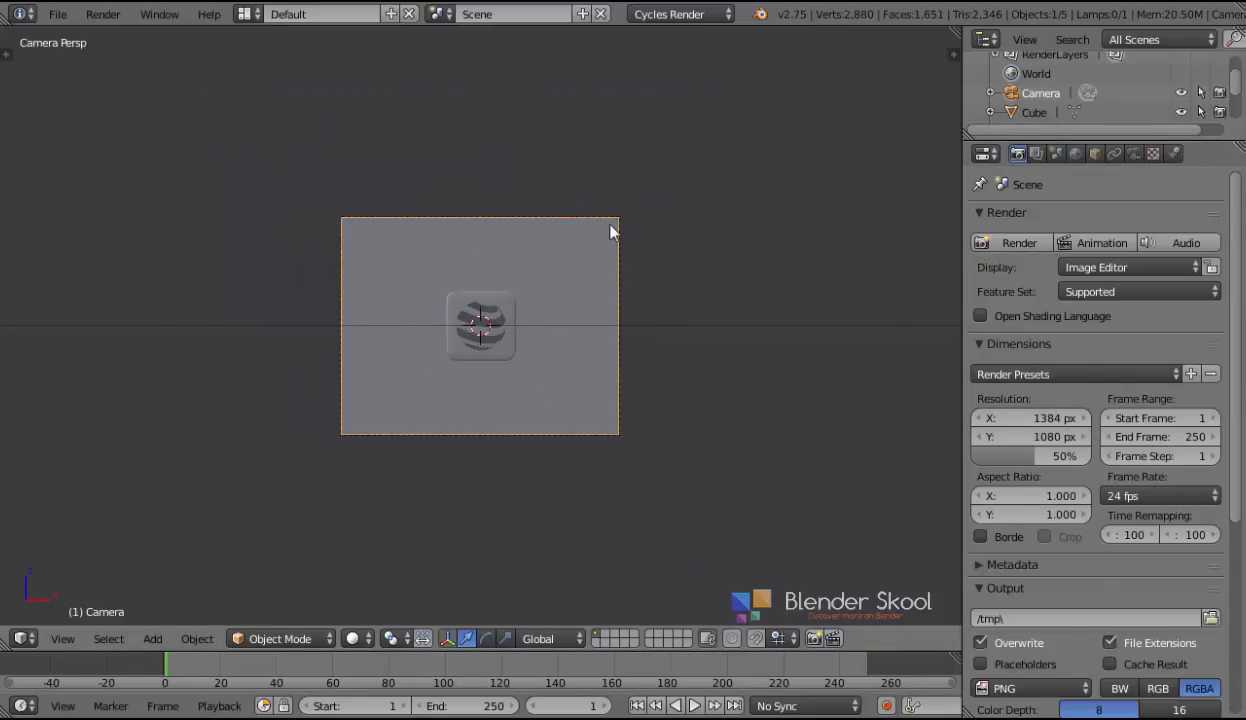
Step: Select the lamp and, in a wireframe right view, move it along Y to the front of the wall and lower it slightly
middle_drag(612, 232, 560, 246)
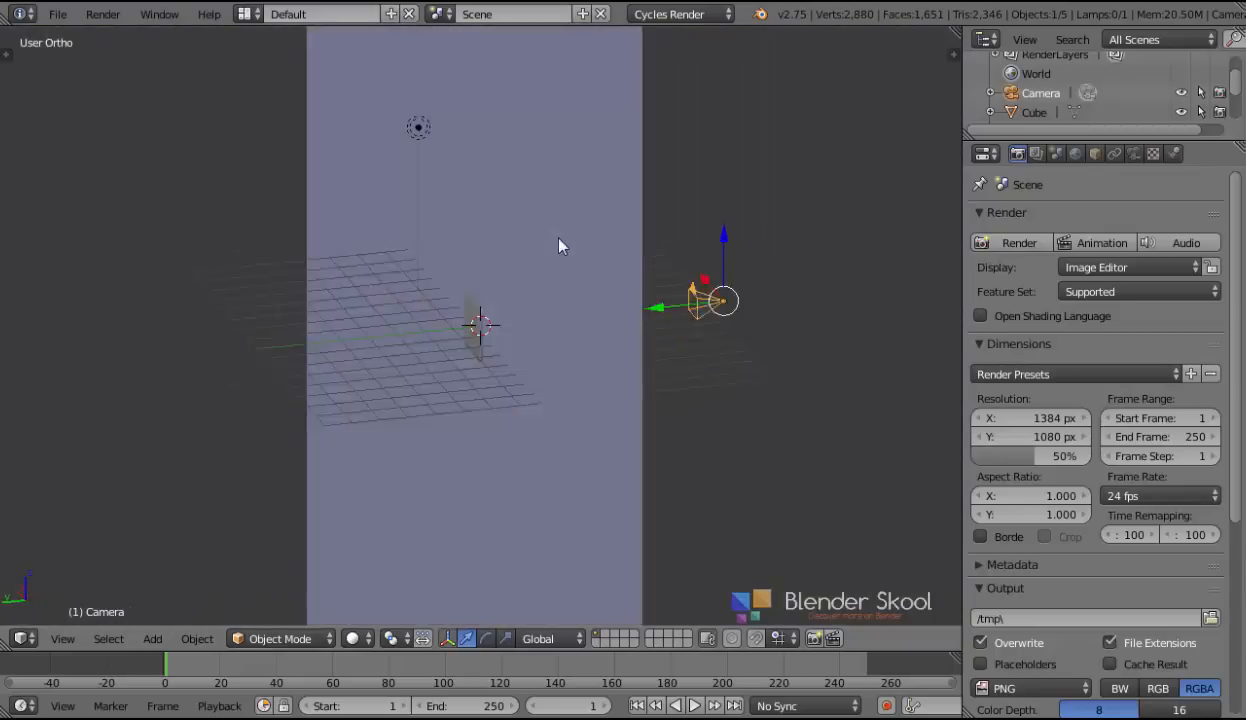
right_click(414, 130)
middle_drag(498, 273, 270, 462)
click(63, 640)
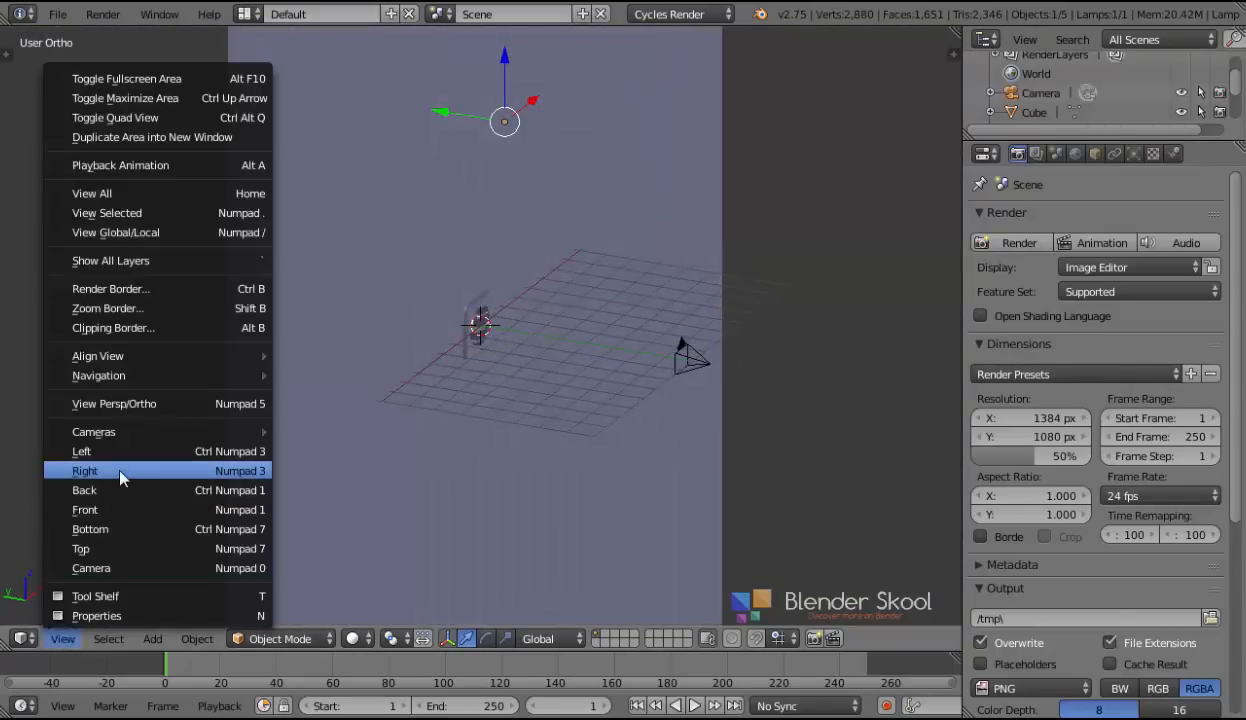
click(116, 458)
key(z)
scroll(567, 167, up, 1)
shift+middle_drag(567, 167, 528, 289)
scroll(528, 289, up, 2)
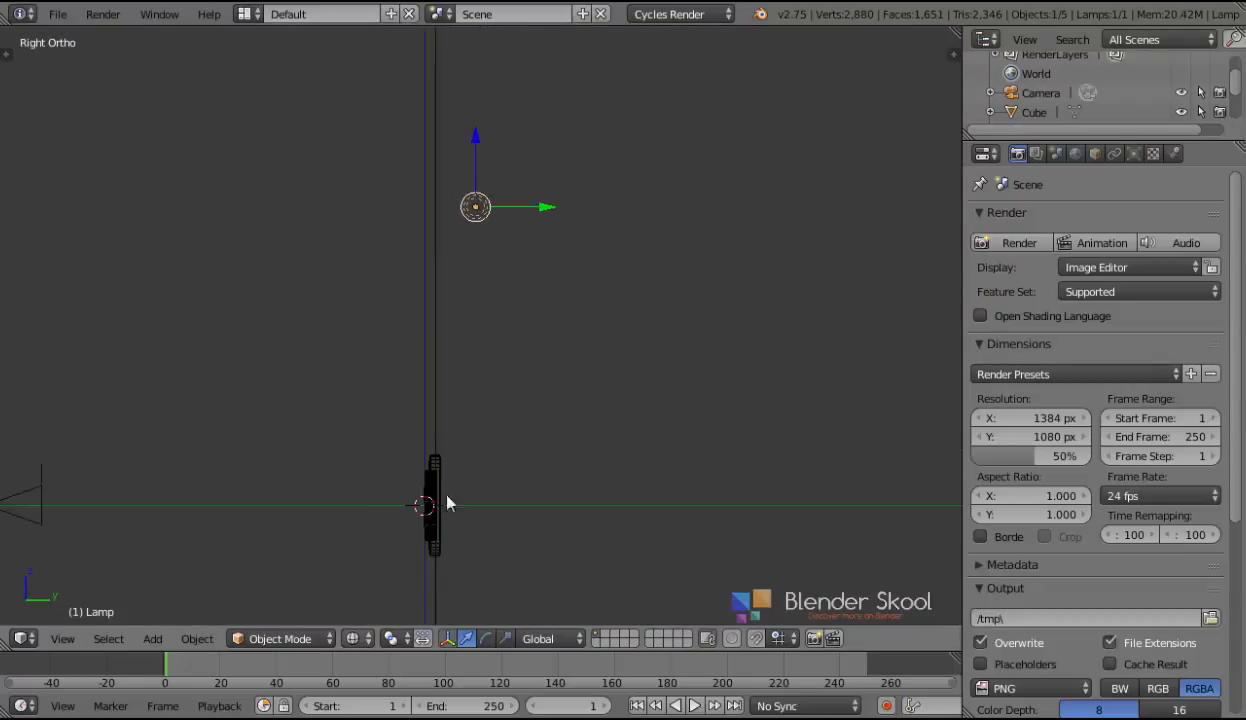
drag(547, 207, 447, 204)
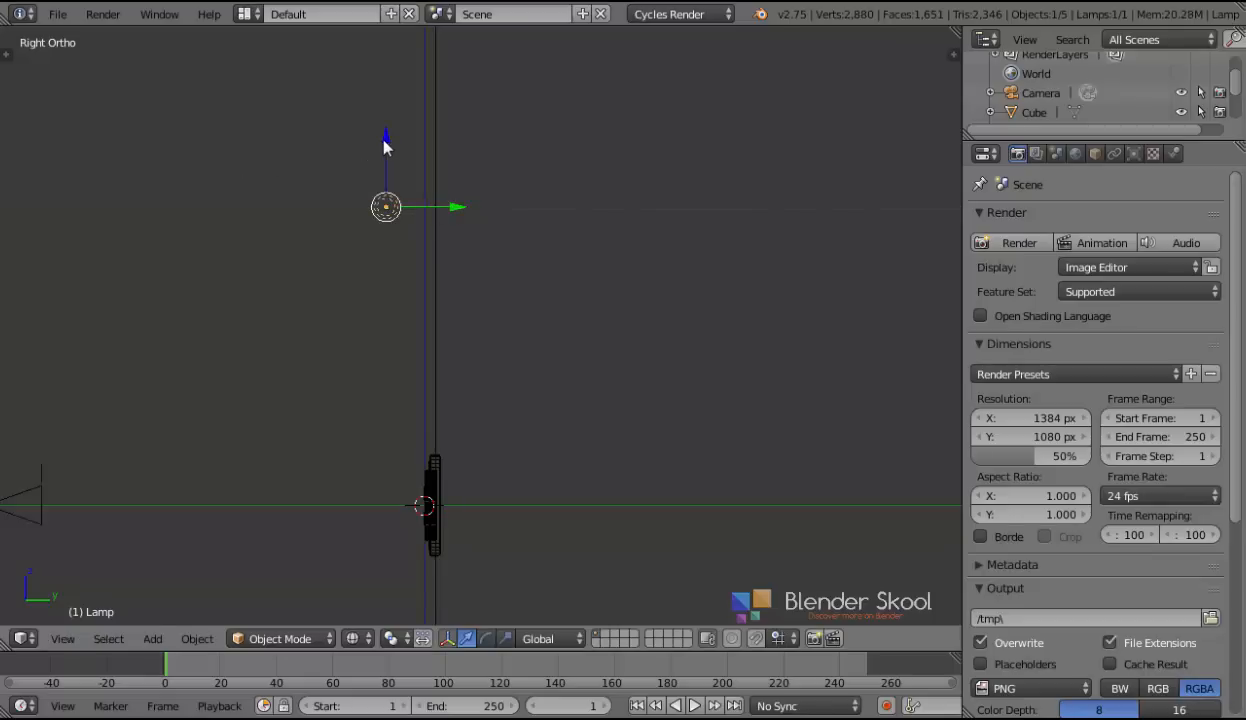
drag(386, 147, 395, 234)
Step: In the front view with Solid shading, move the lamp farther from the icon along positive X and raise it slightly
middle_drag(258, 292, 433, 362)
mouse_move(670, 348)
mouse_down()
mouse_move(665, 334)
mouse_move(674, 344)
mouse_up()
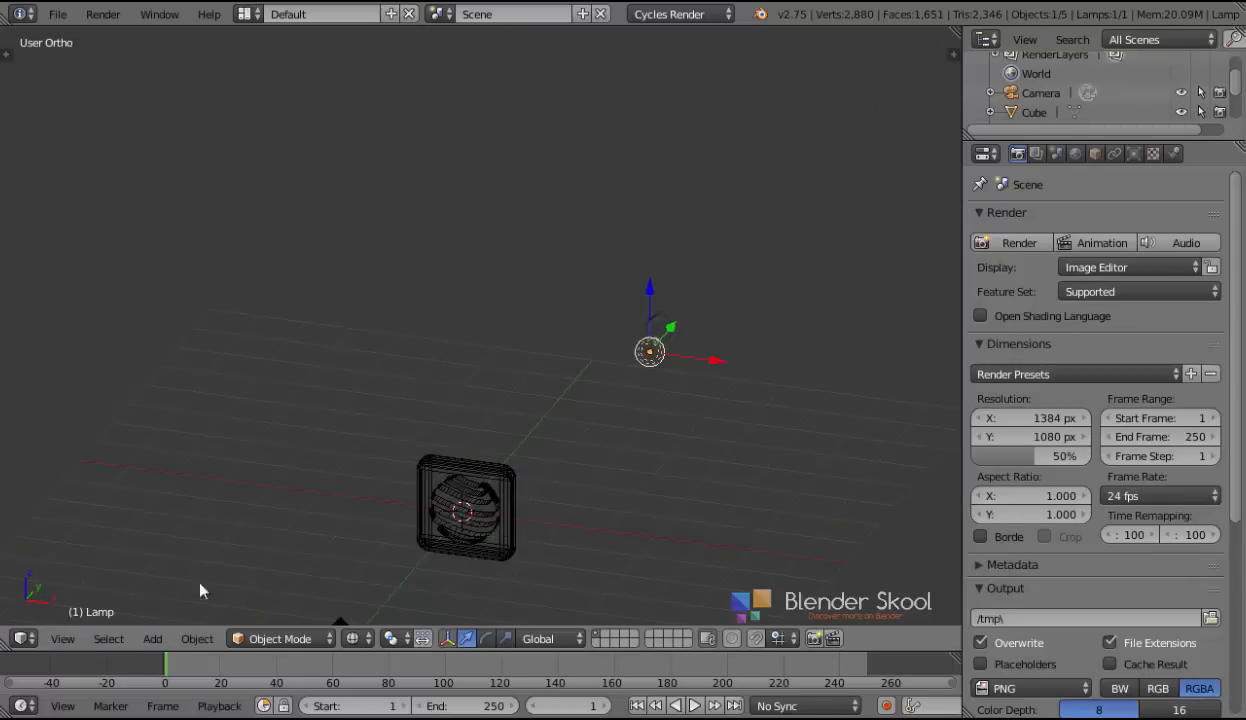
click(63, 639)
click(93, 505)
key(z)
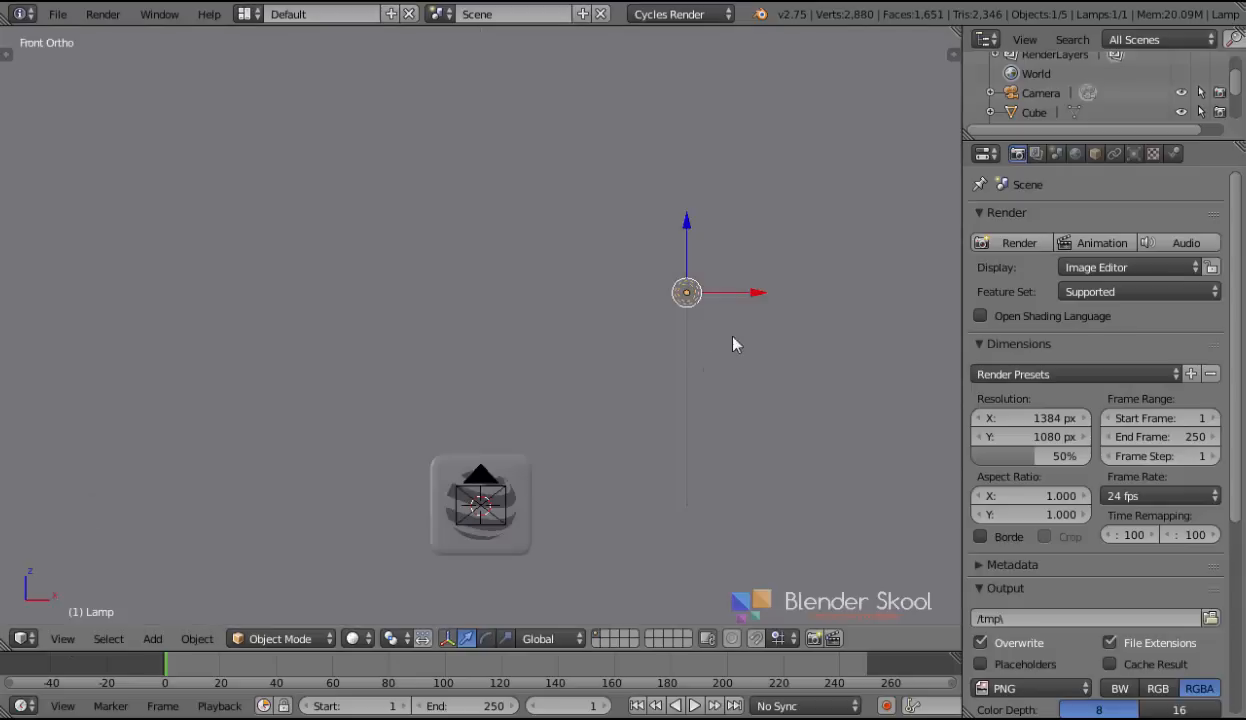
drag(745, 293, 872, 293)
drag(803, 220, 794, 206)
Step: Enable nodes for the point lamp and set its emission strength to 2000
click(1133, 153)
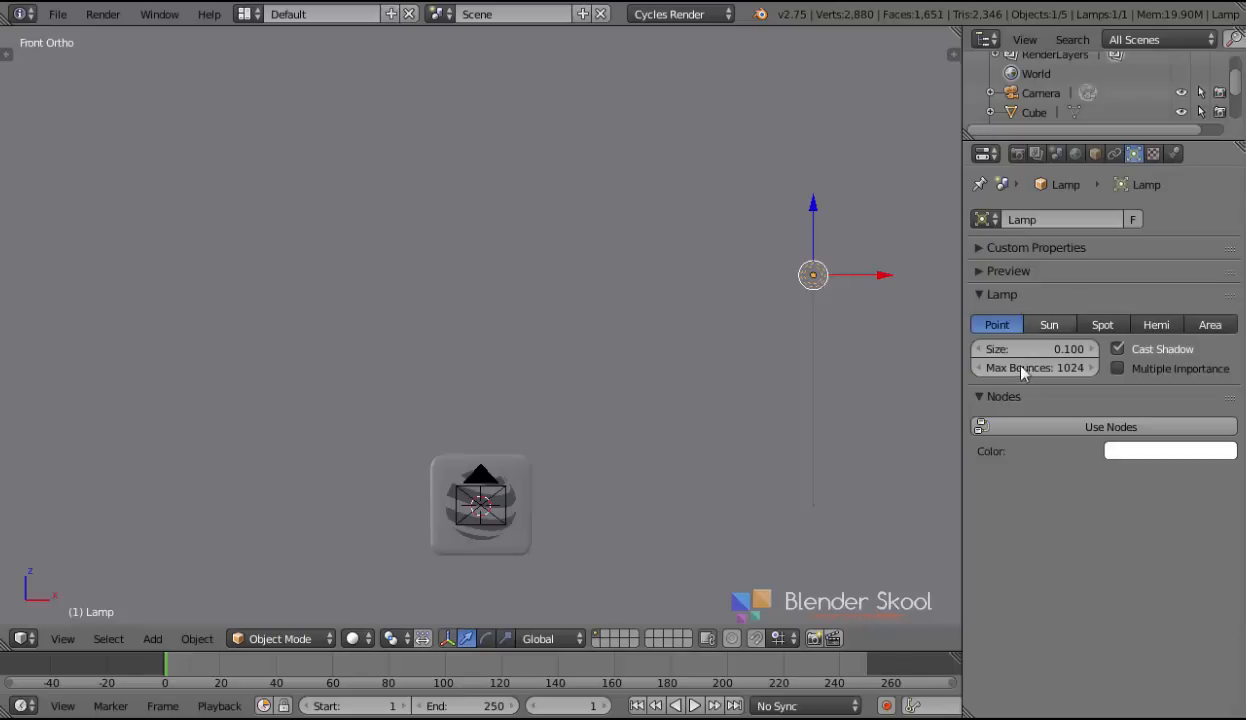
click(1052, 350)
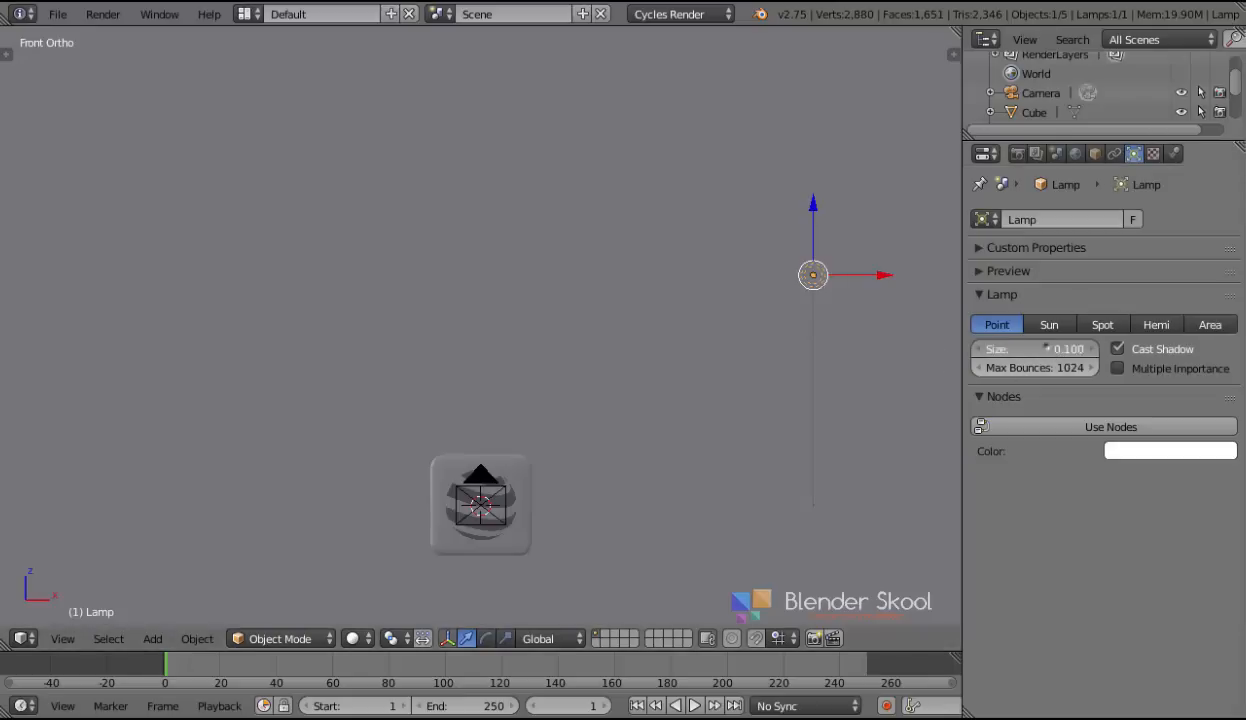
key(Return)
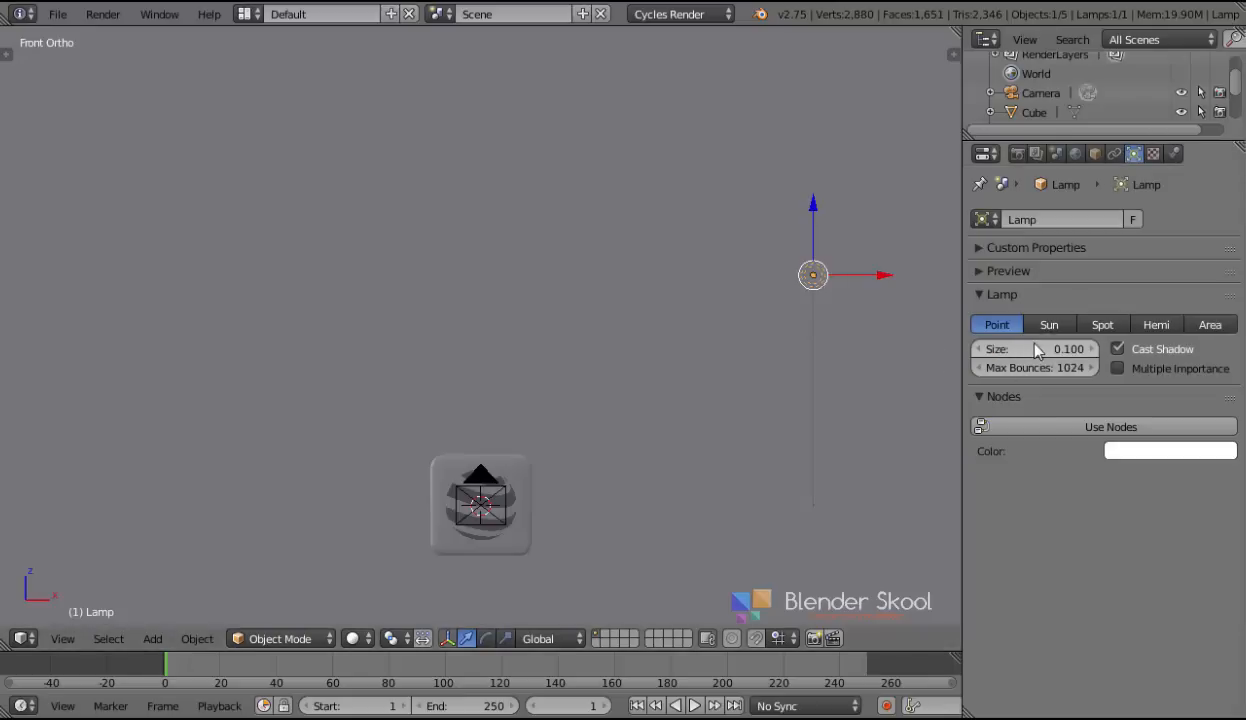
click(1115, 427)
click(1120, 486)
text(2)
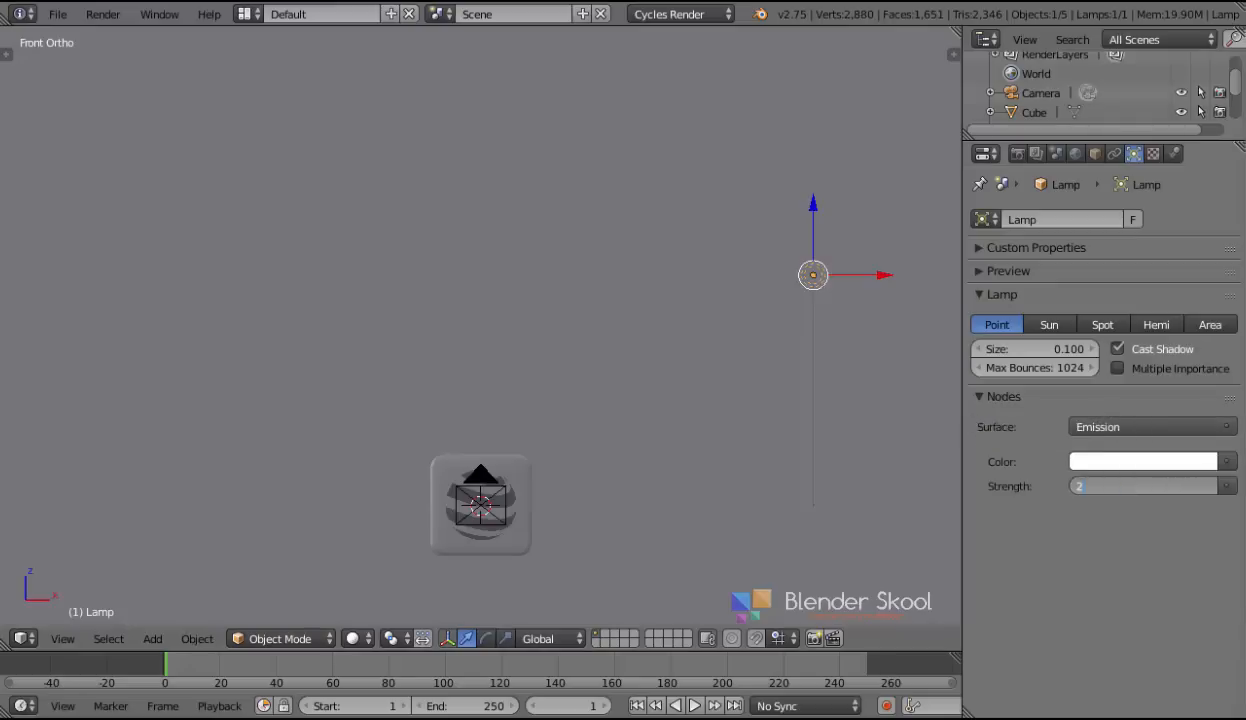
text(000)
key(Return)
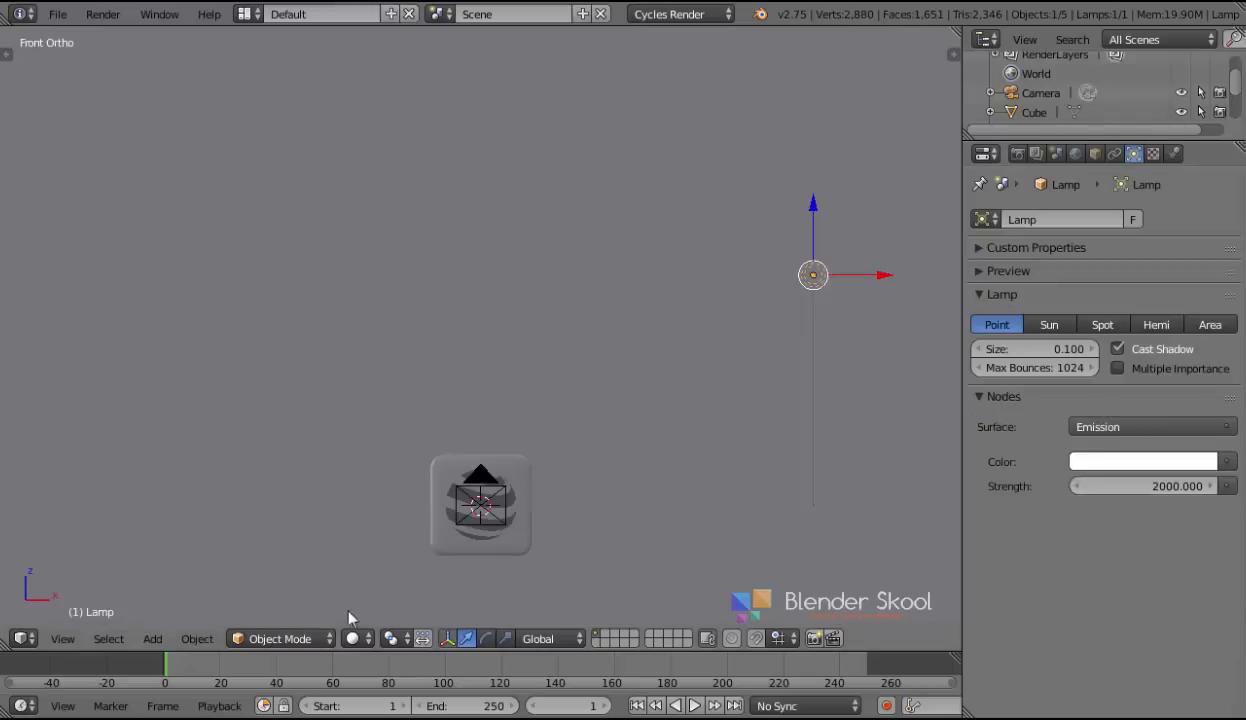
Step: Switch the viewport to Rendered shading and look through the camera
click(352, 638)
click(381, 509)
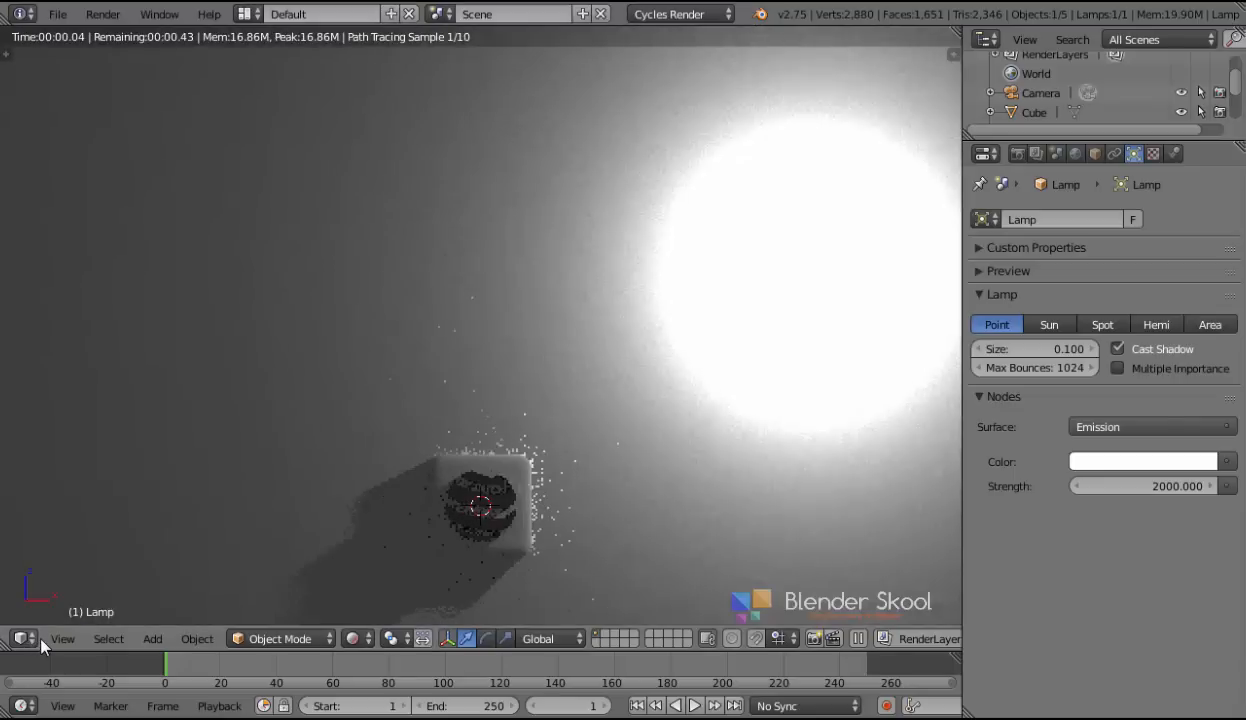
click(60, 639)
click(80, 552)
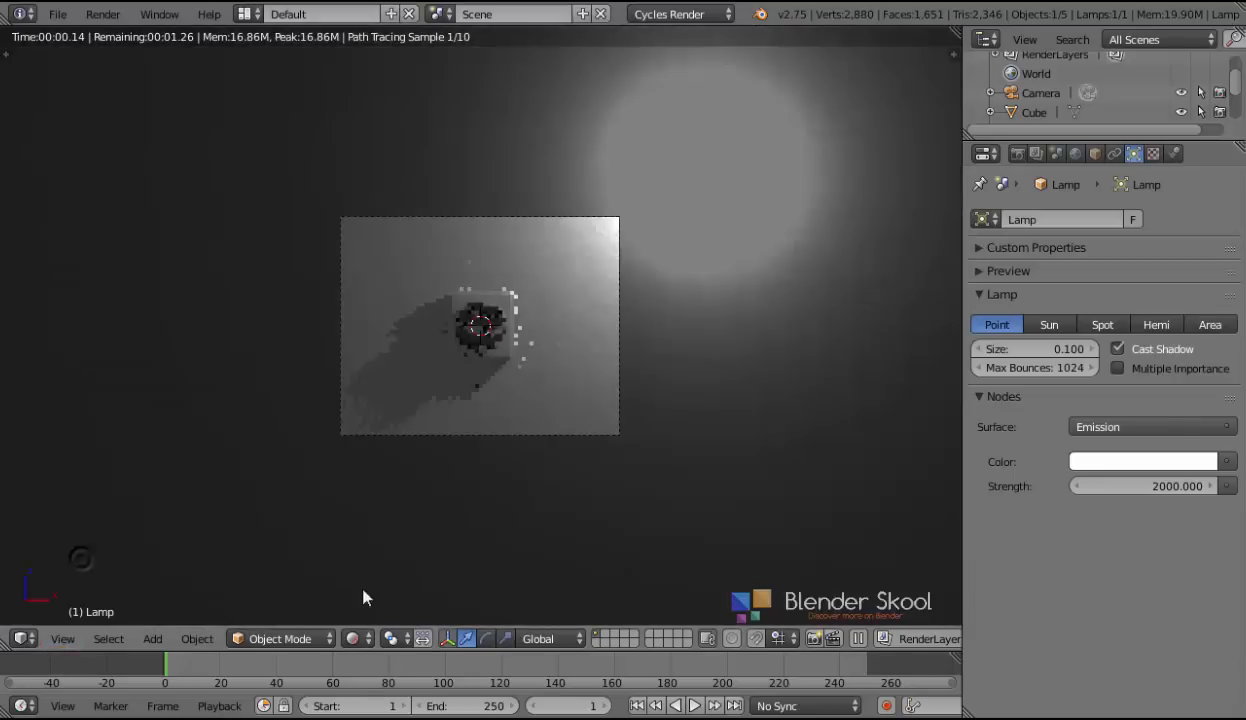
click(362, 639)
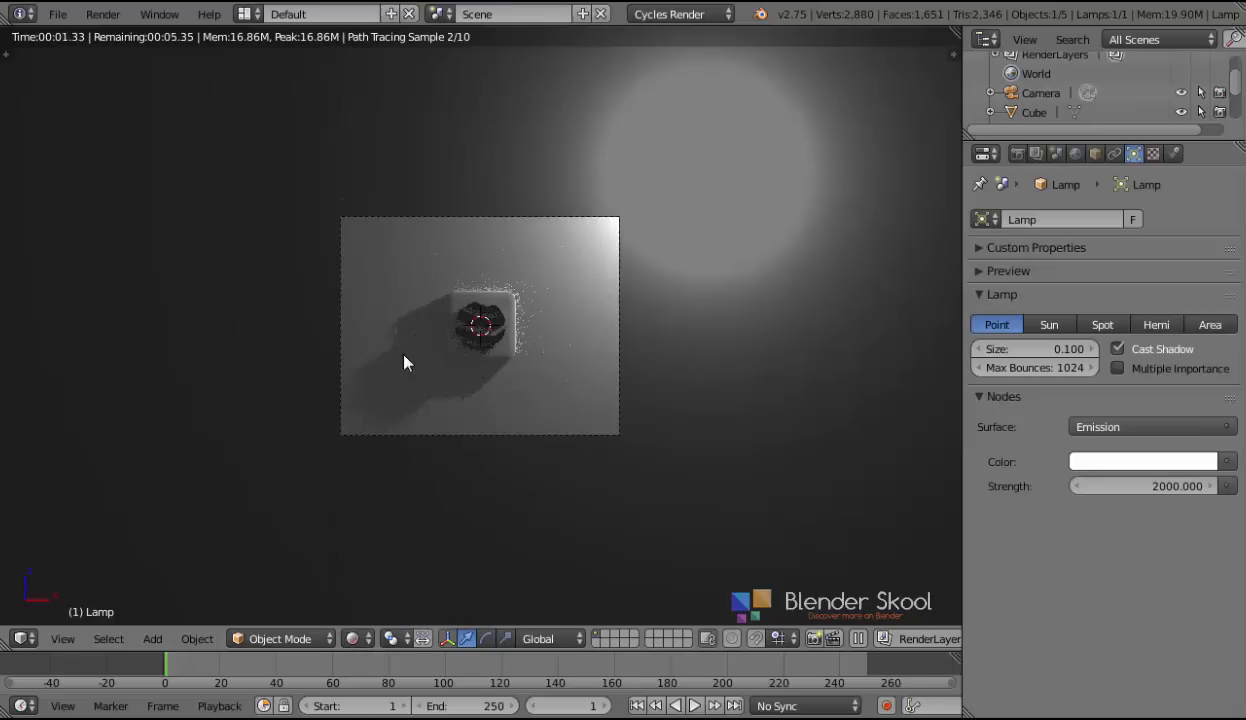
Step: Move the lamp farther from the icon, about 2.8 units along X and 2.1 units up along Z
scroll(438, 378, up, 4)
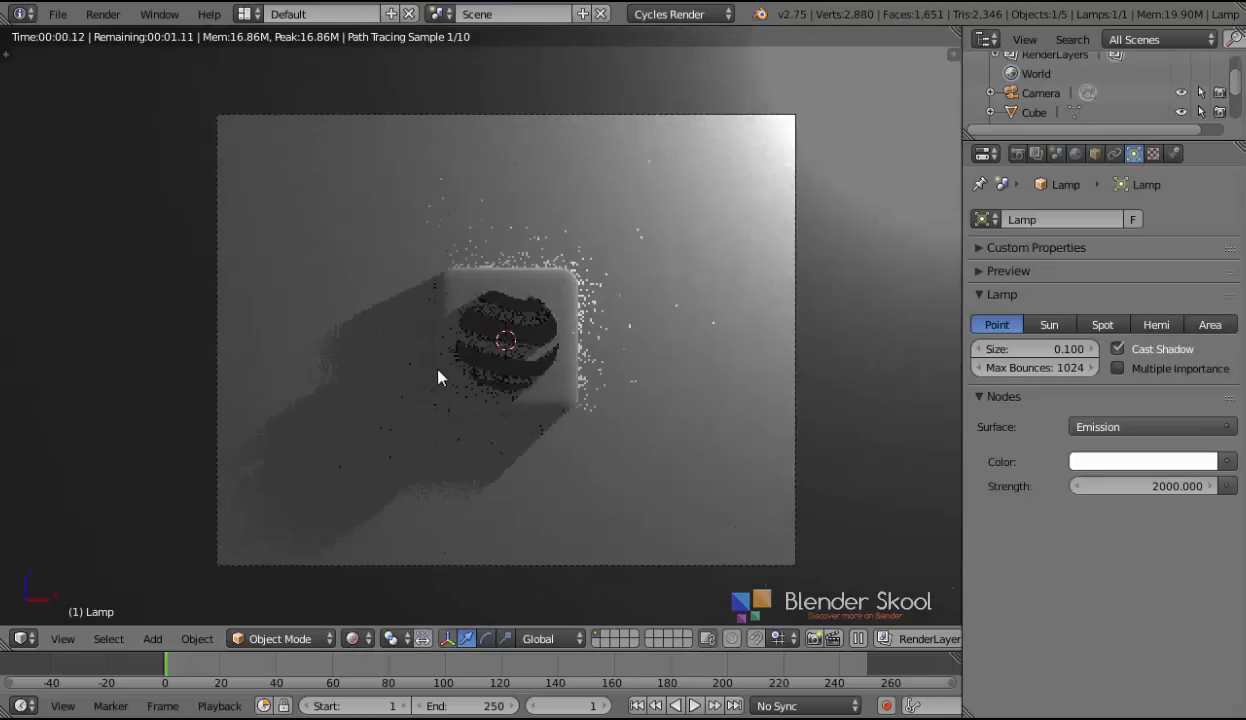
scroll(438, 378, down, 1)
scroll(438, 378, down, 3)
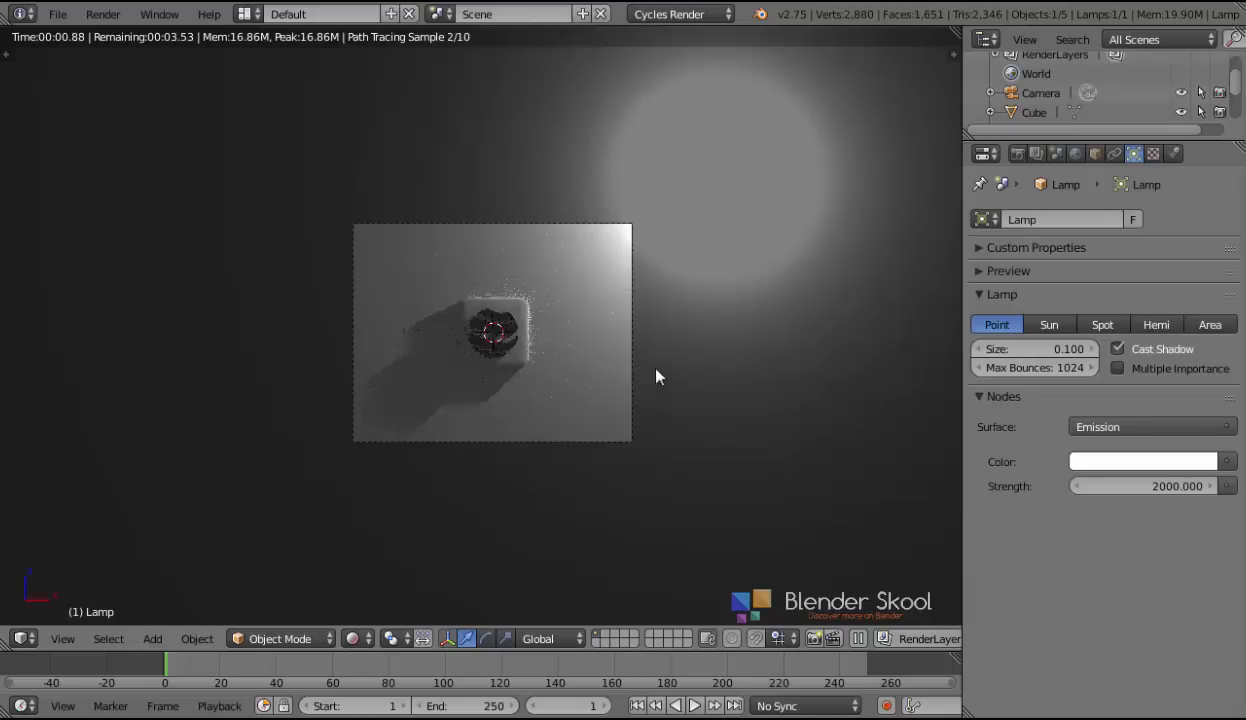
key(g)
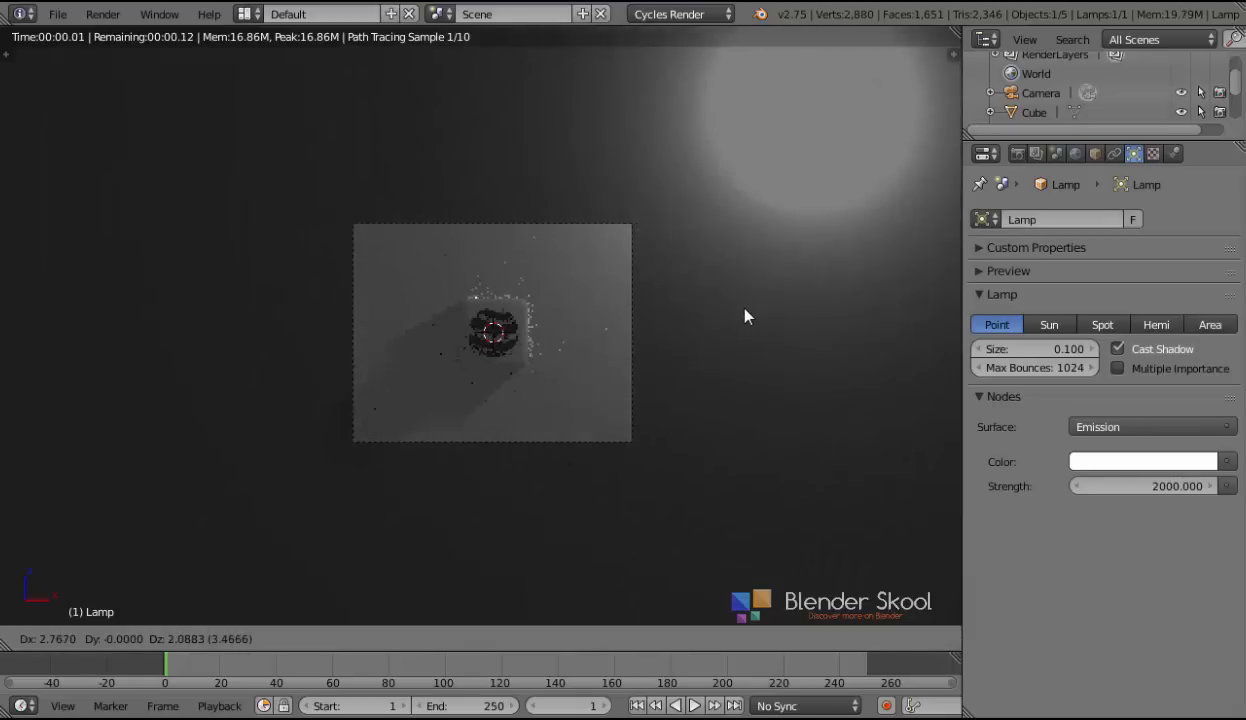
click(745, 313)
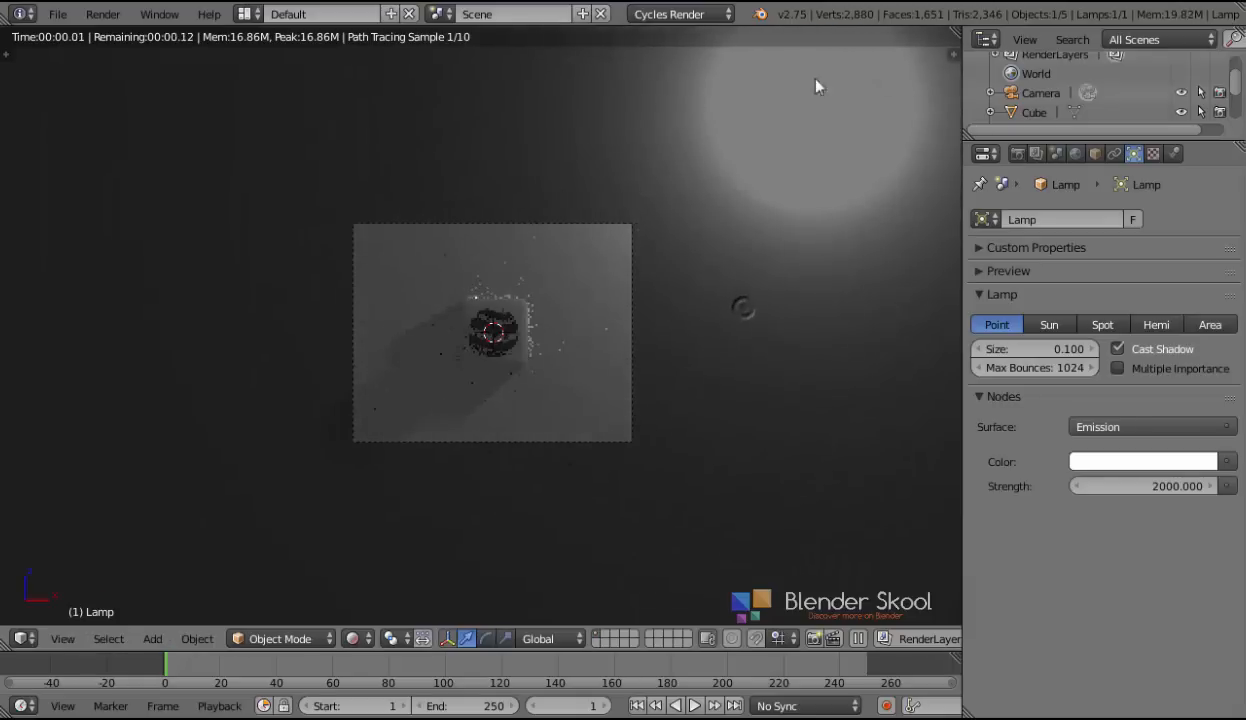
Step: Enable the render Border option so only the camera frame is rendered
click(1018, 153)
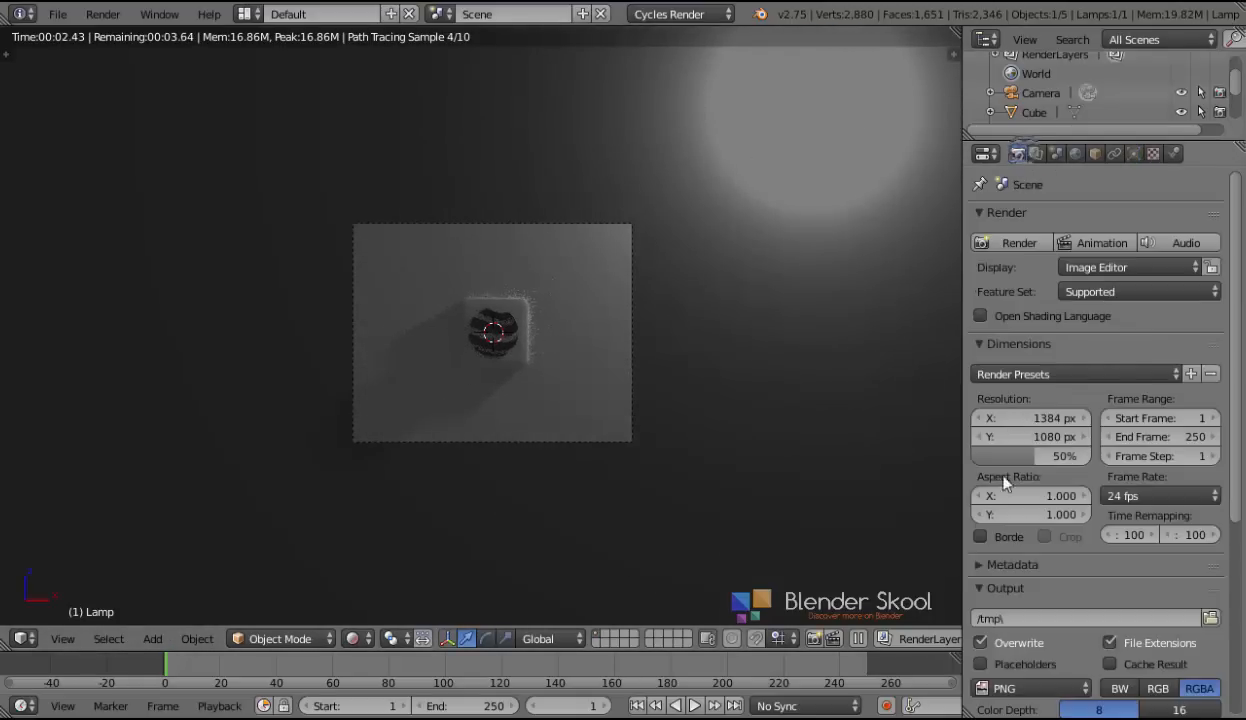
click(981, 536)
scroll(683, 458, up, 3)
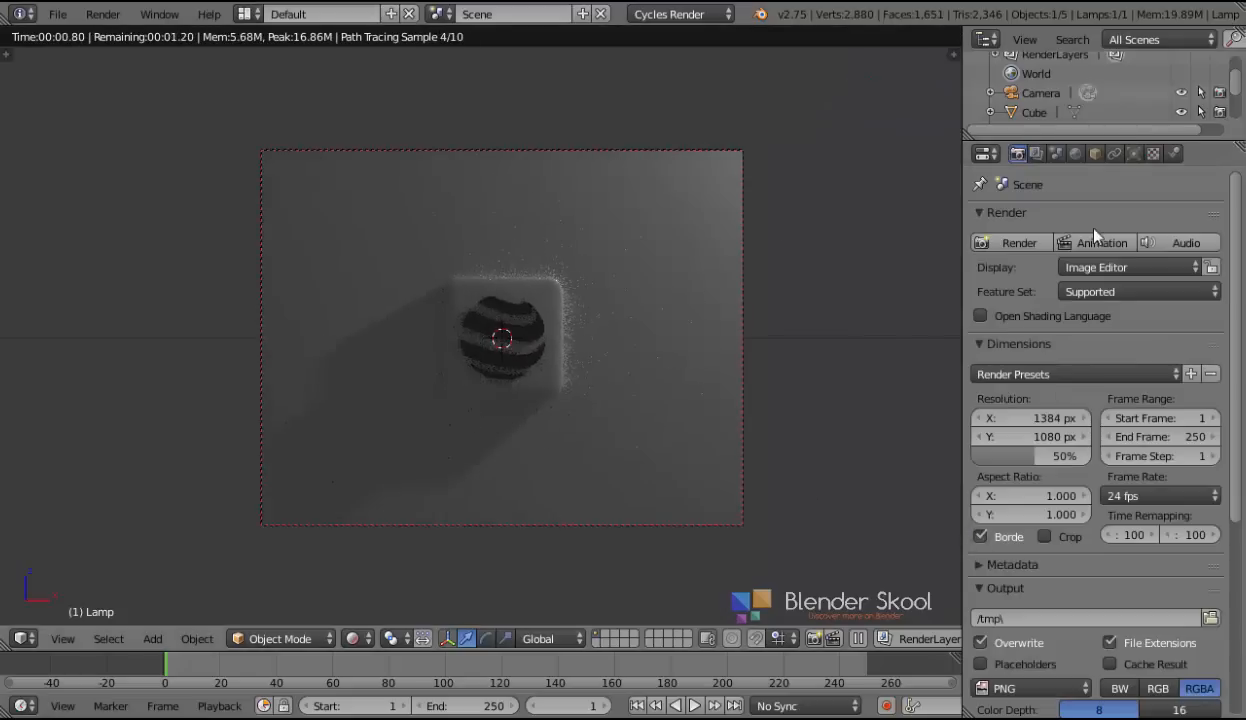
Step: Move the lamp back toward the icon, about 1.5 units along negative X and 1 unit down along Z
click(1076, 153)
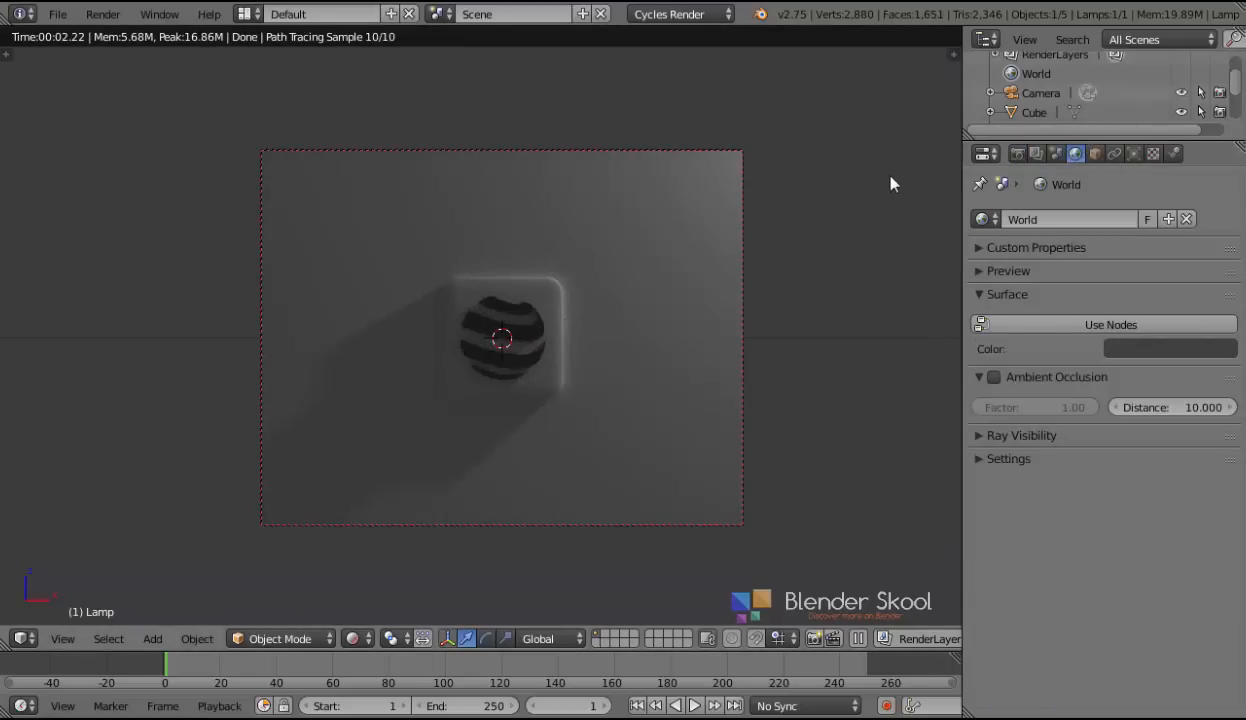
key(g)
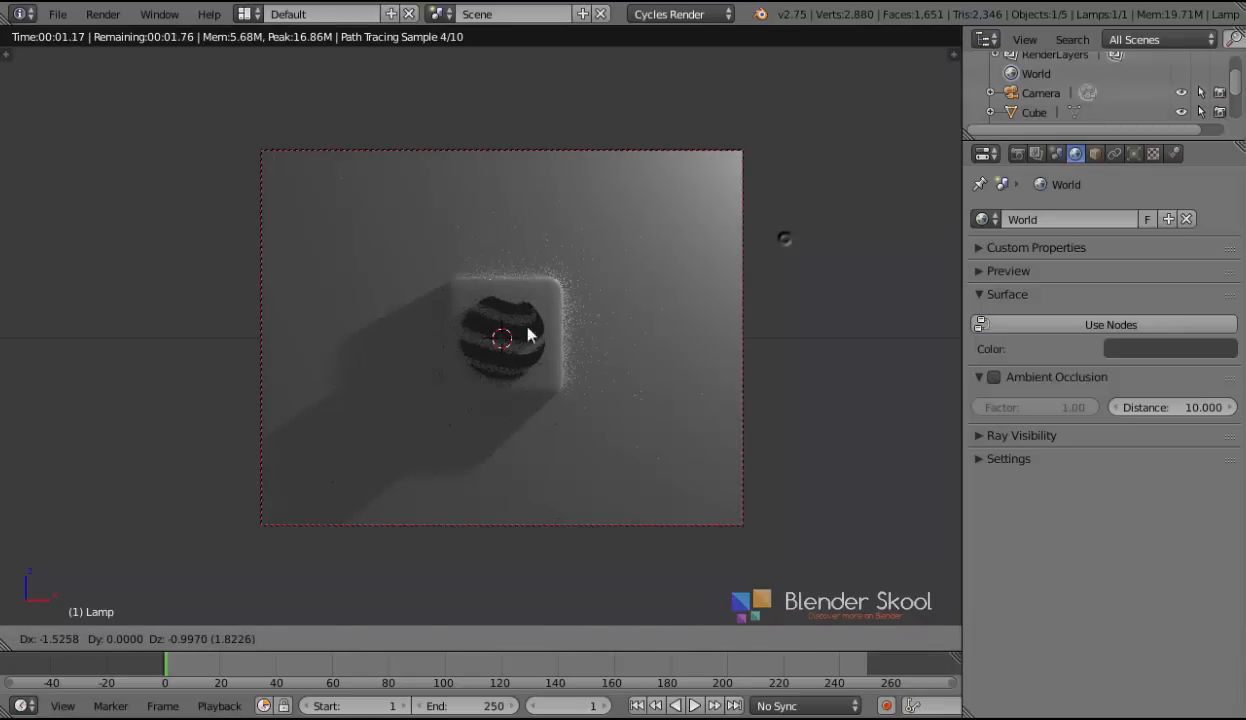
click(750, 258)
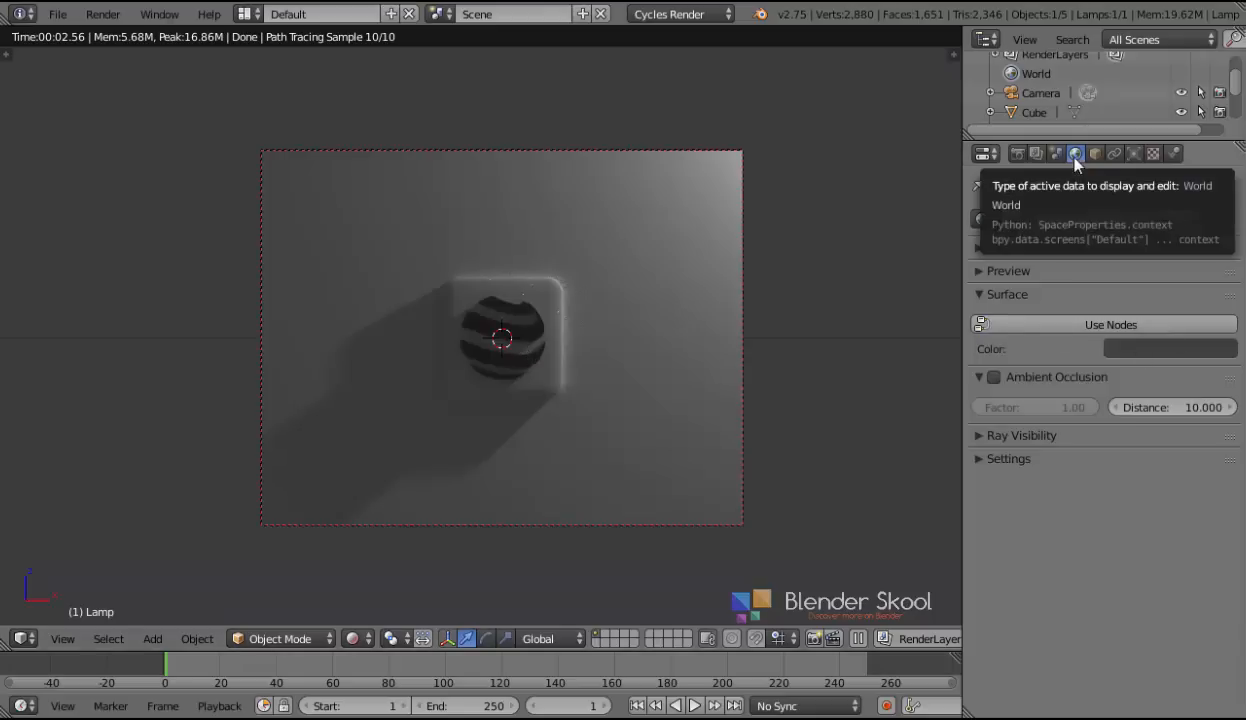
Step: Try the world background colour at pure black and then at pure white
click(1106, 347)
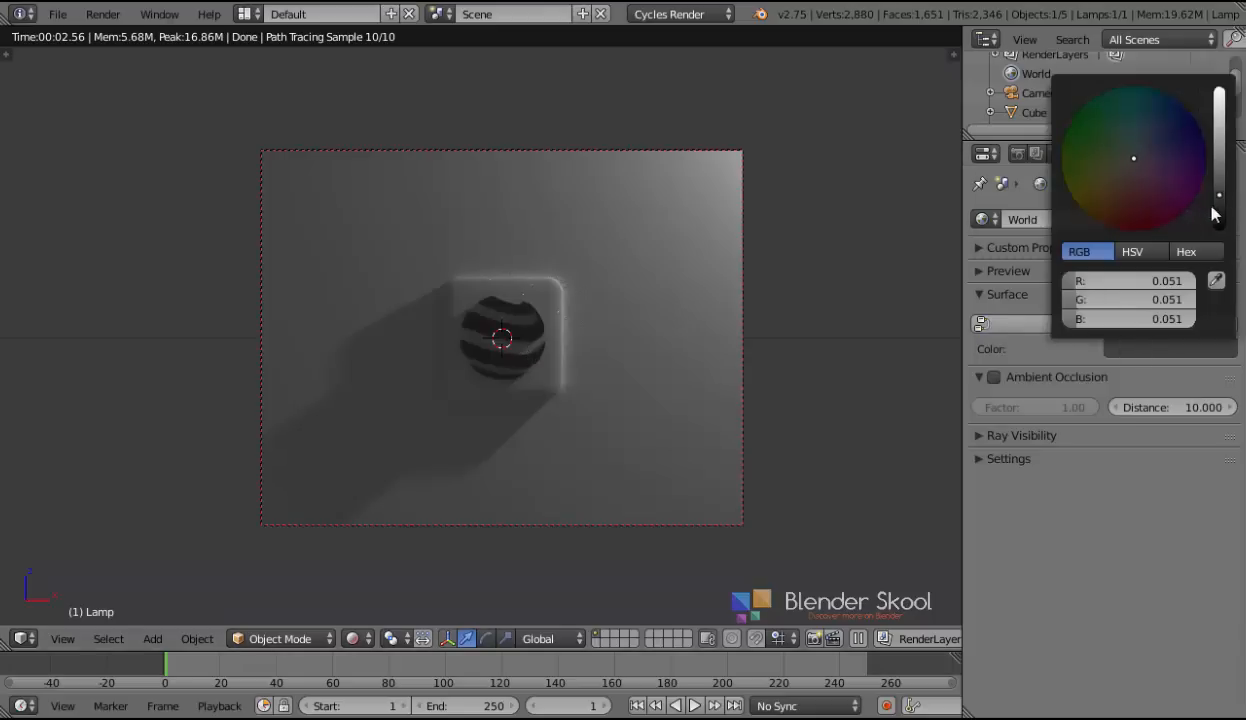
drag(1219, 195, 1219, 229)
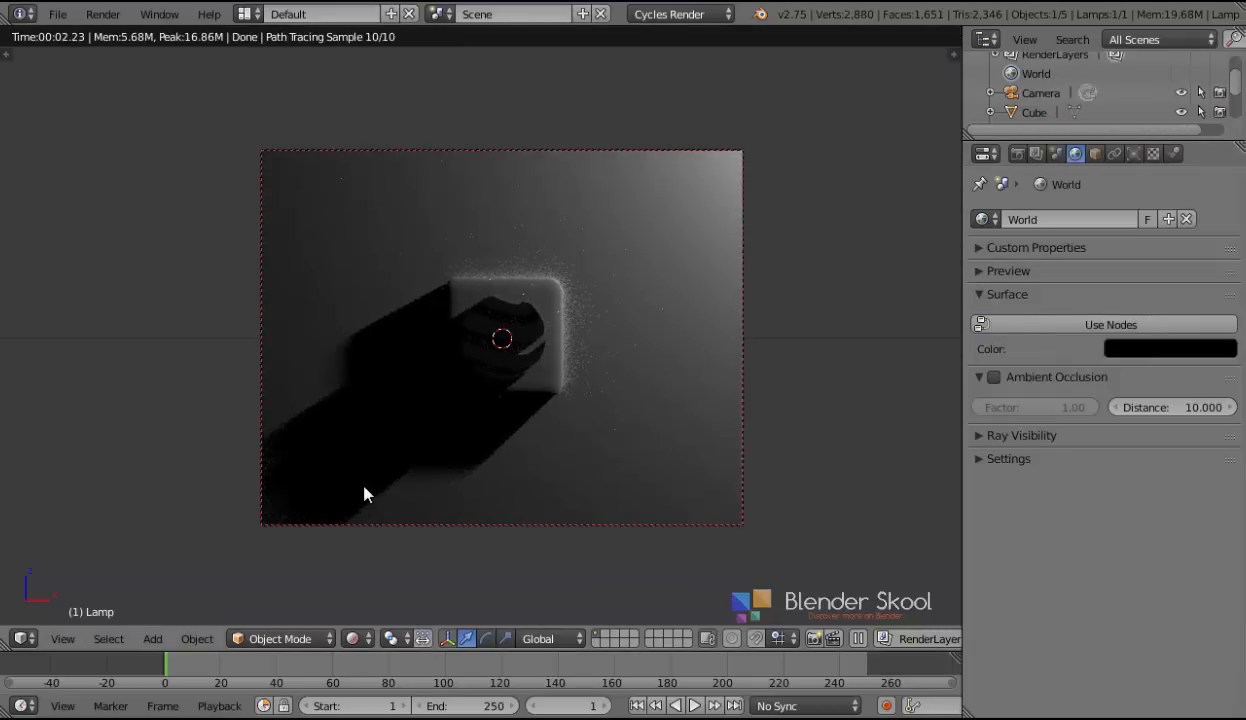
click(1199, 349)
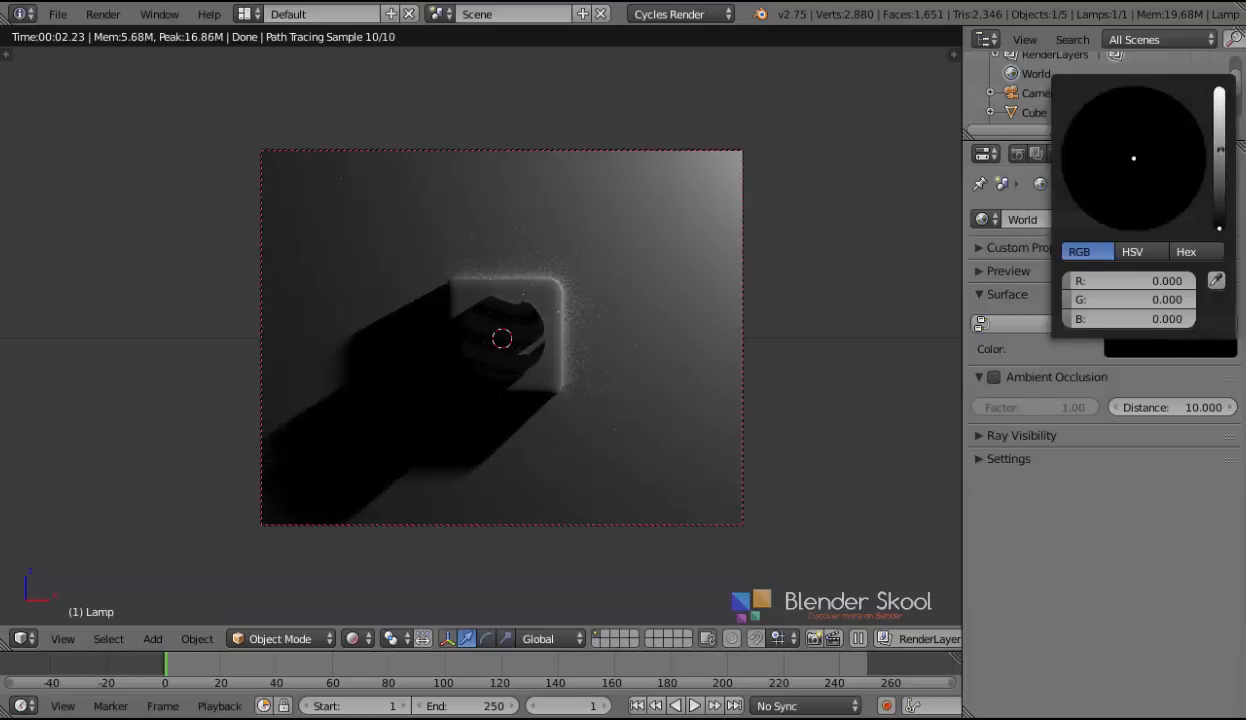
drag(1220, 150, 1220, 86)
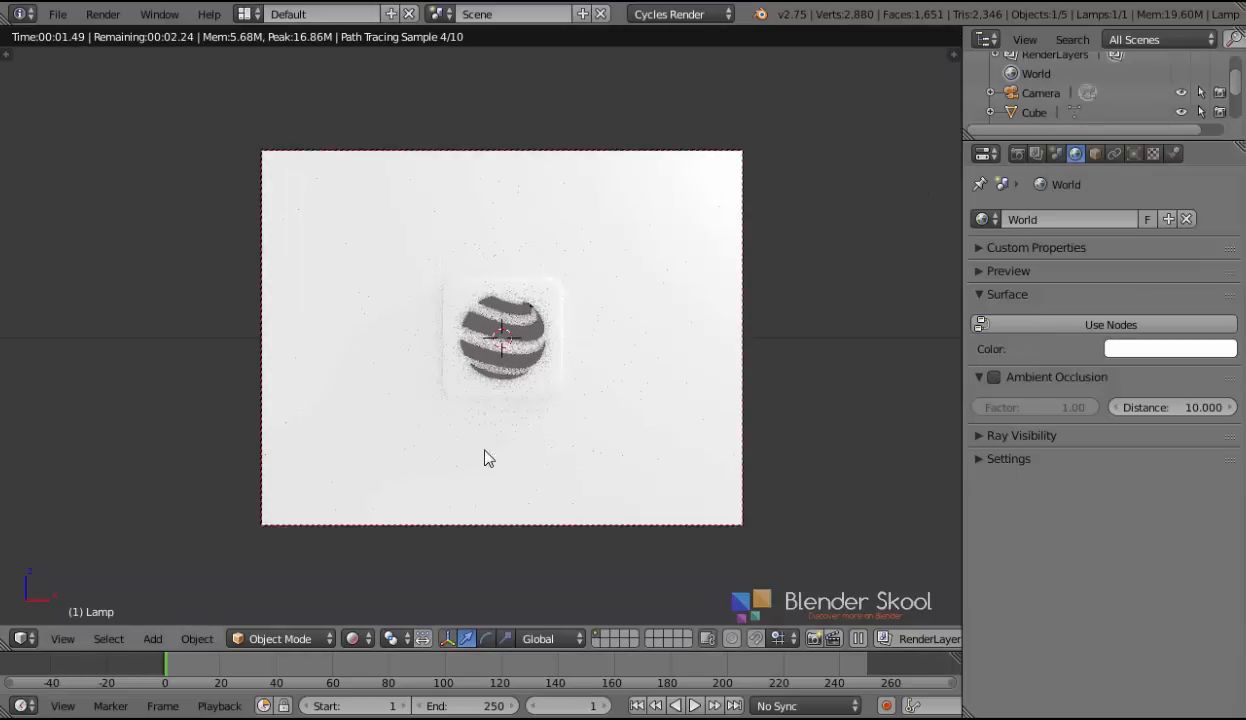
Step: Set the world background colour to a neutral dark grey, slightly adjusting its brightness for a soft shadow
click(1164, 348)
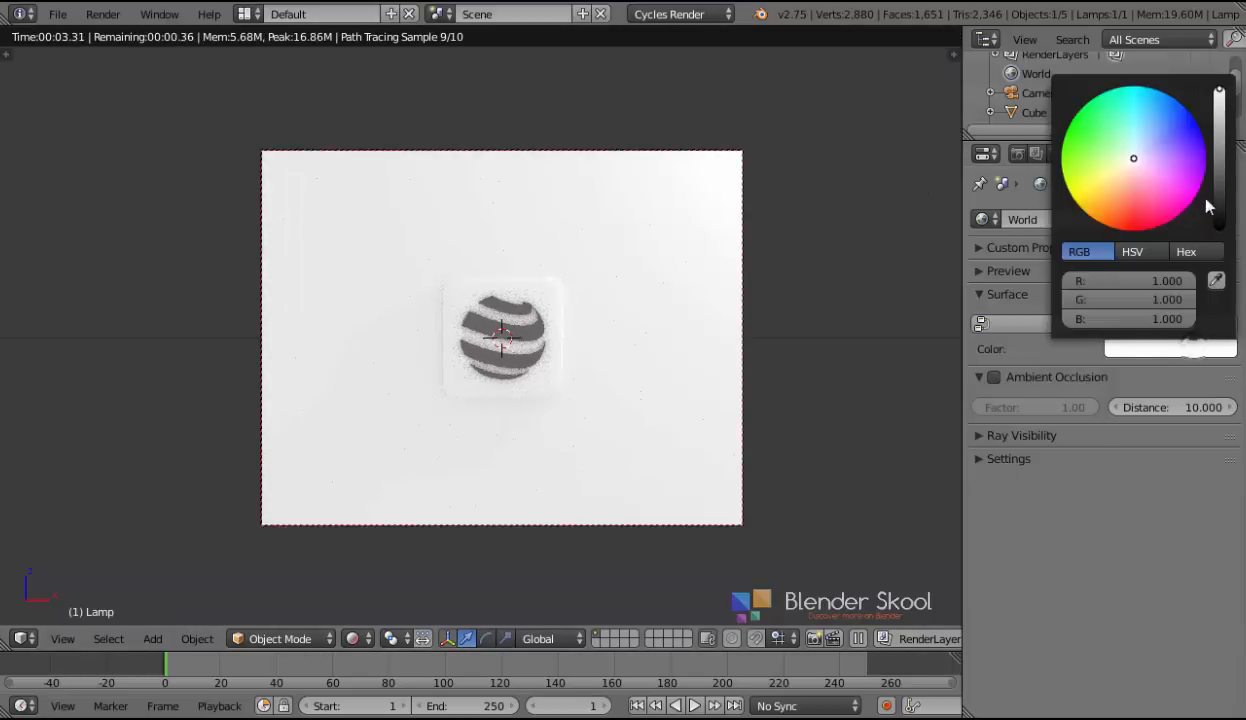
drag(1219, 200, 1219, 182)
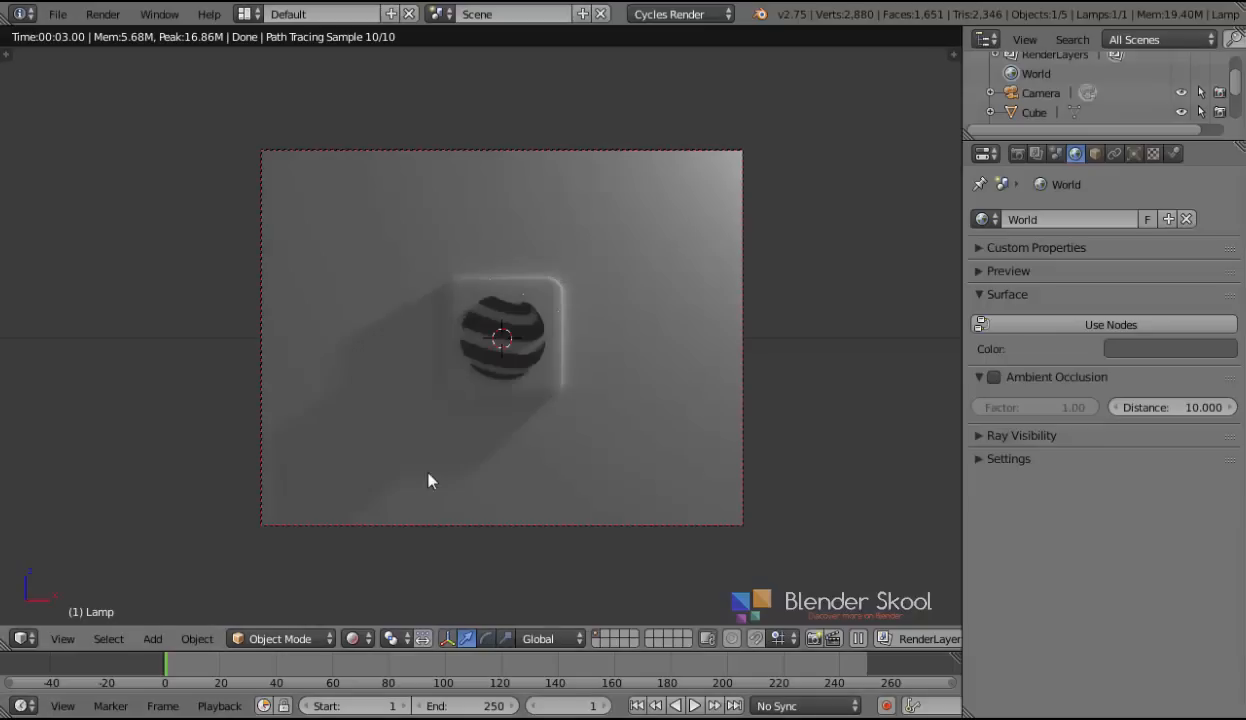
click(1182, 348)
drag(1219, 182, 1219, 186)
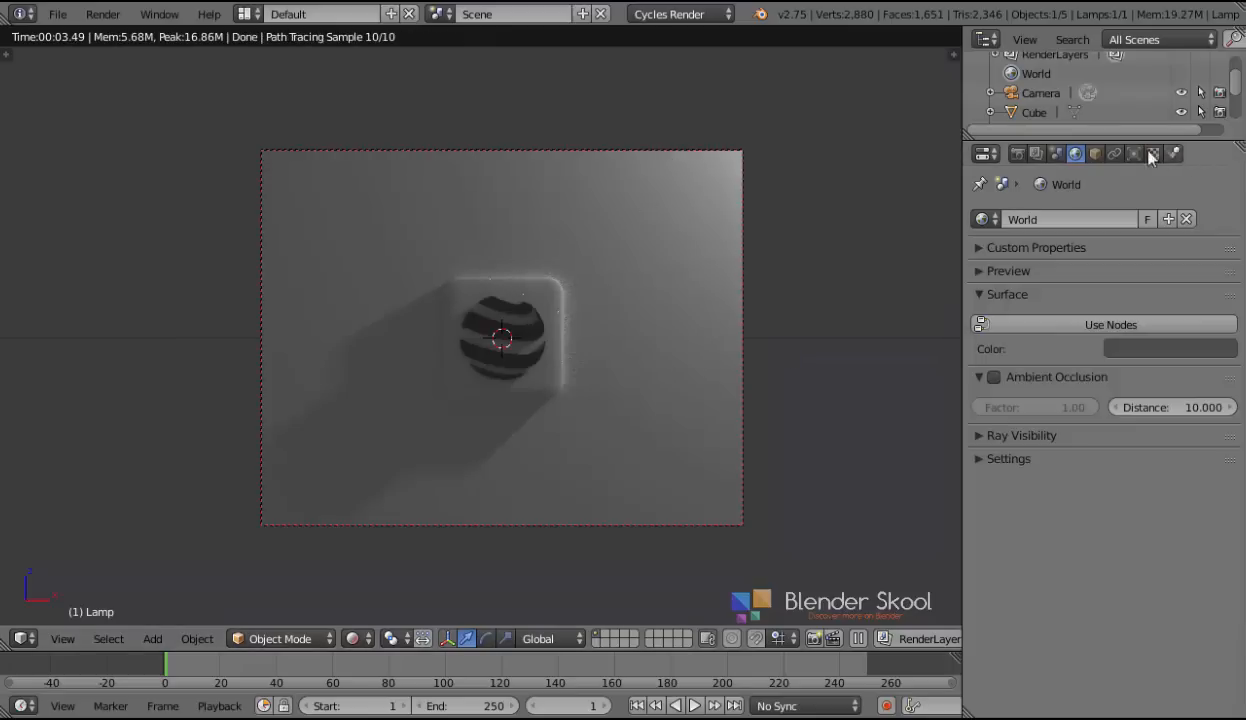
Step: Return to solid shading and enable nodes with a Diffuse BSDF surface on the striped globe's material
key(shift+z)
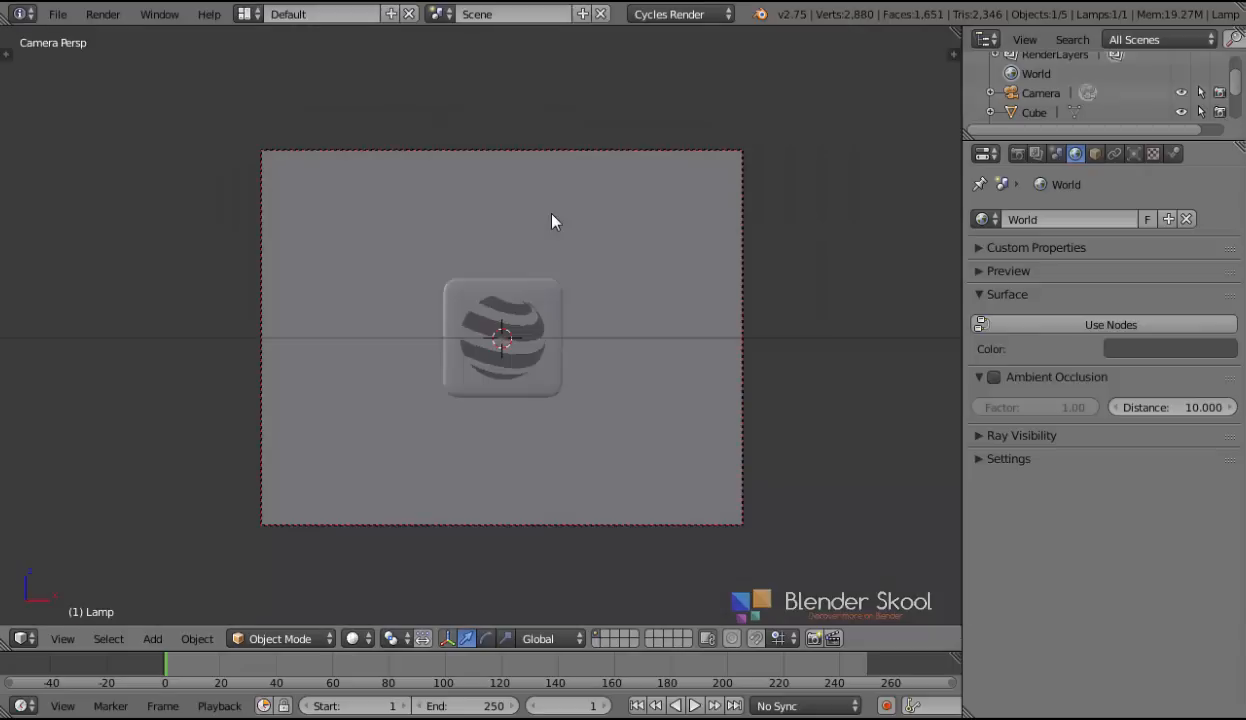
scroll(552, 214, up, 2)
right_click(515, 308)
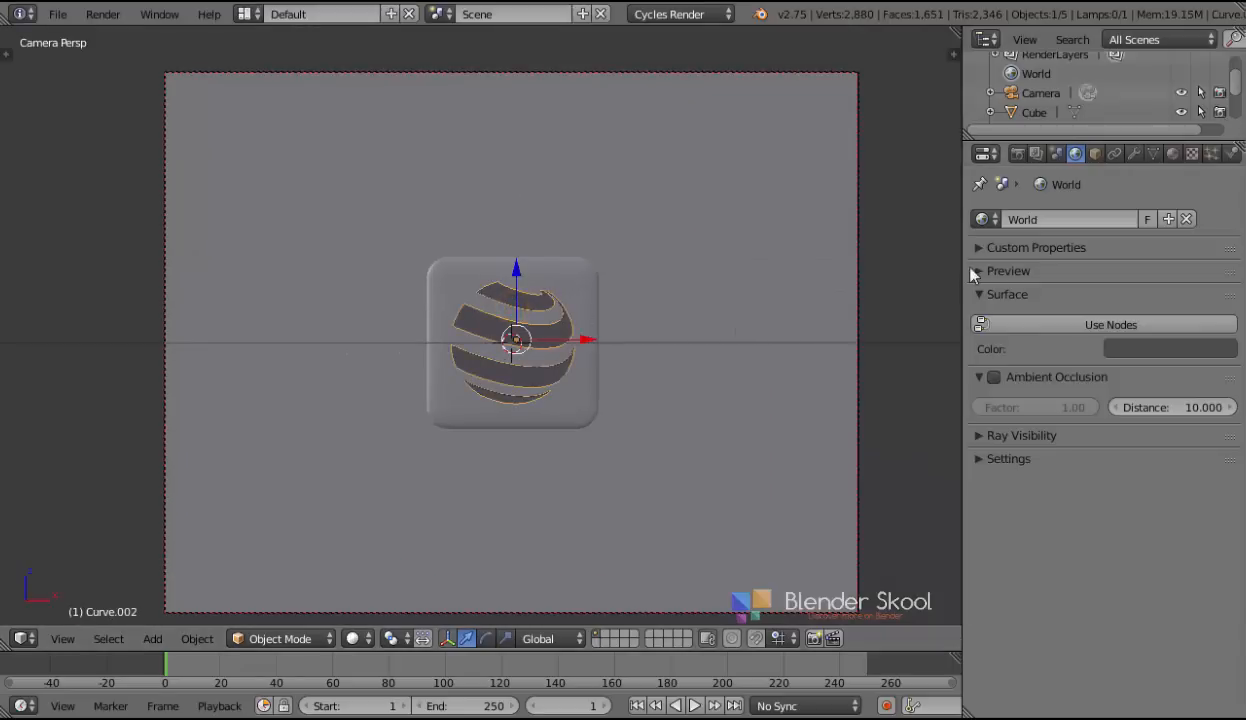
click(1172, 153)
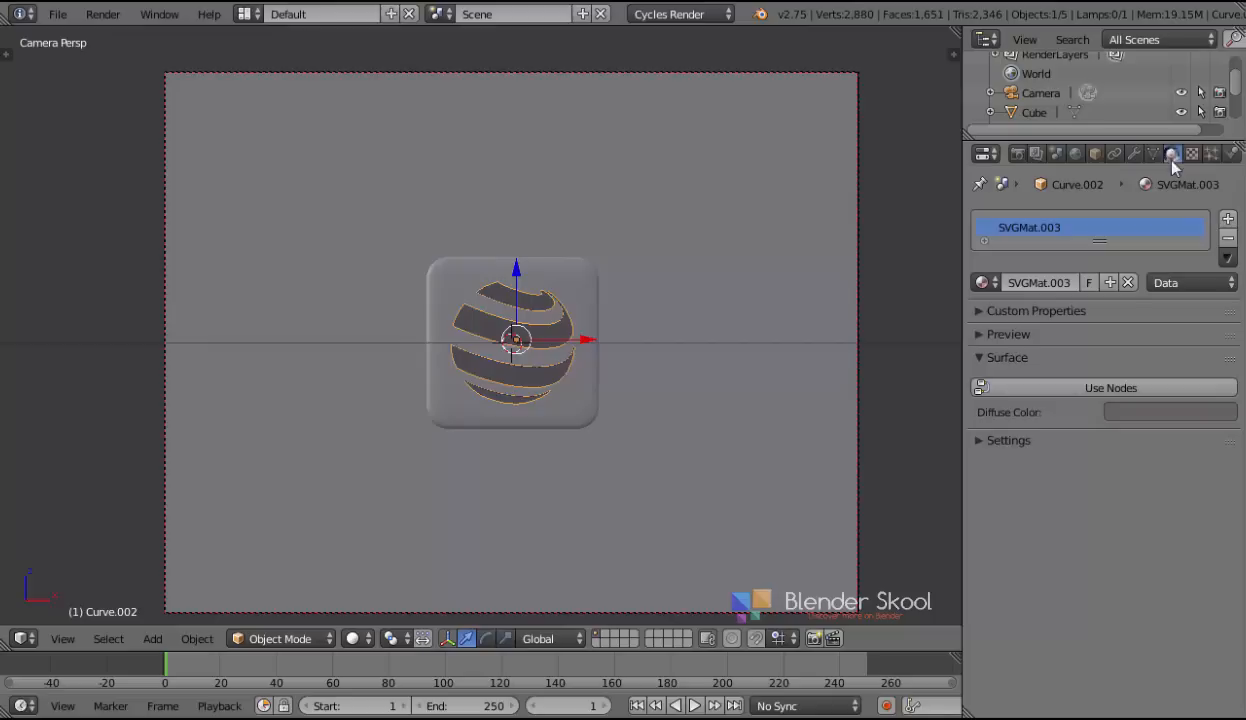
click(1020, 390)
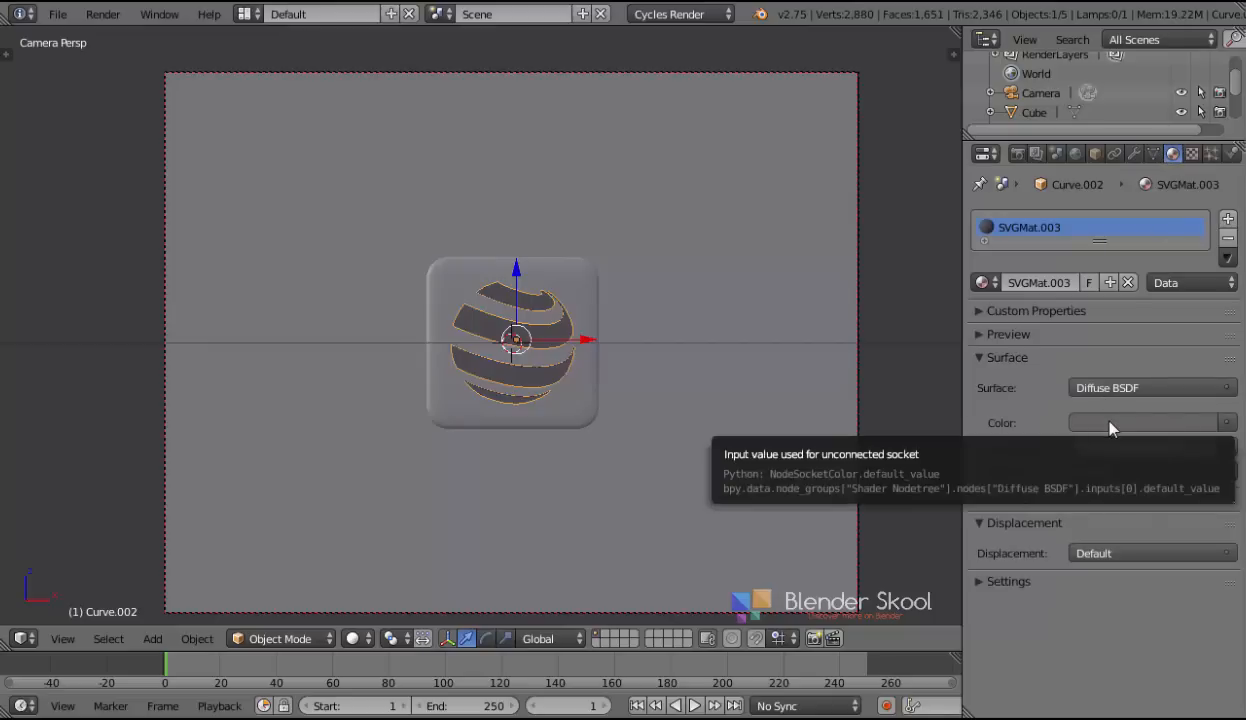
click(1110, 424)
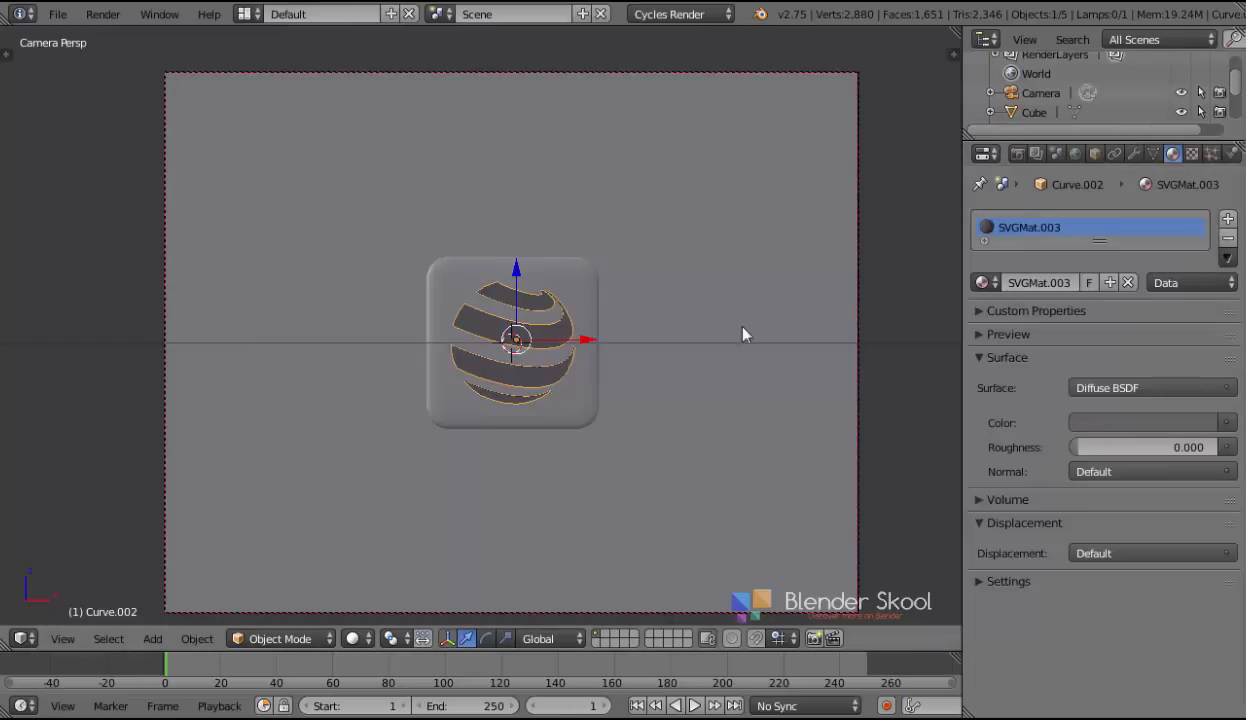
Step: Rename the striped globe's material as Blue
click(1015, 282)
key(Caps_Lock)
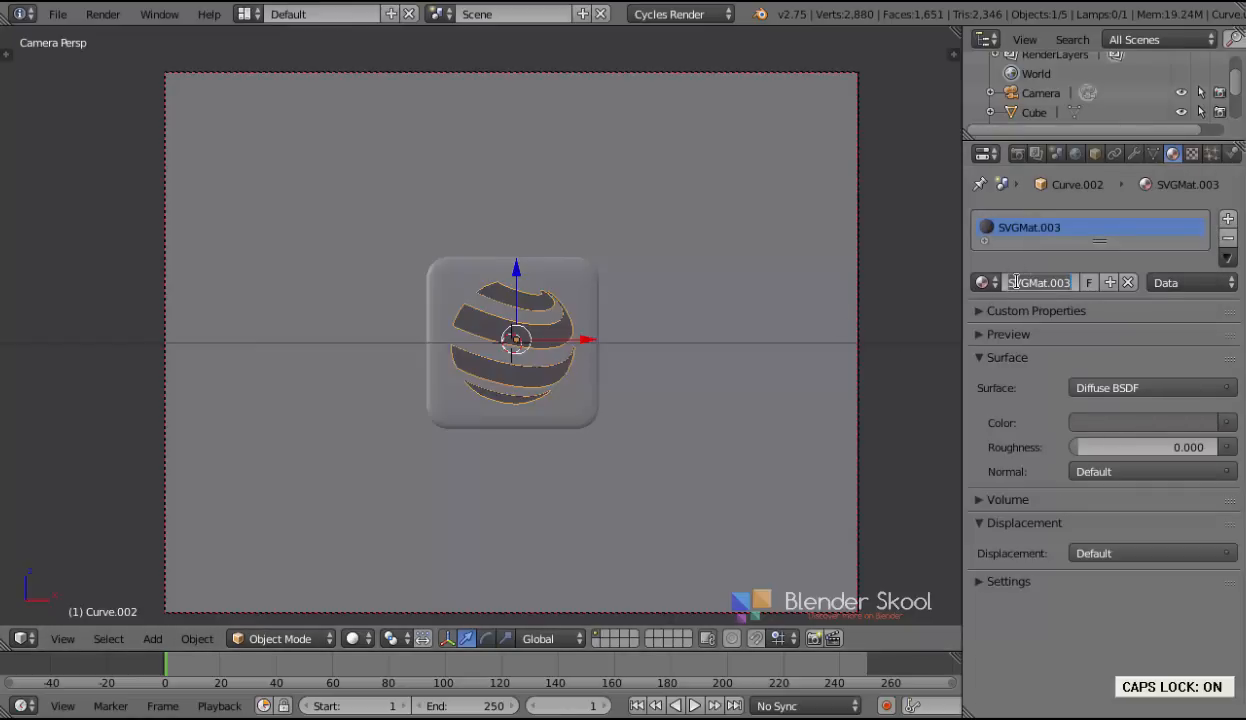
key(BackSpace)
key(Caps_Lock)
text(Blue)
key(Return)
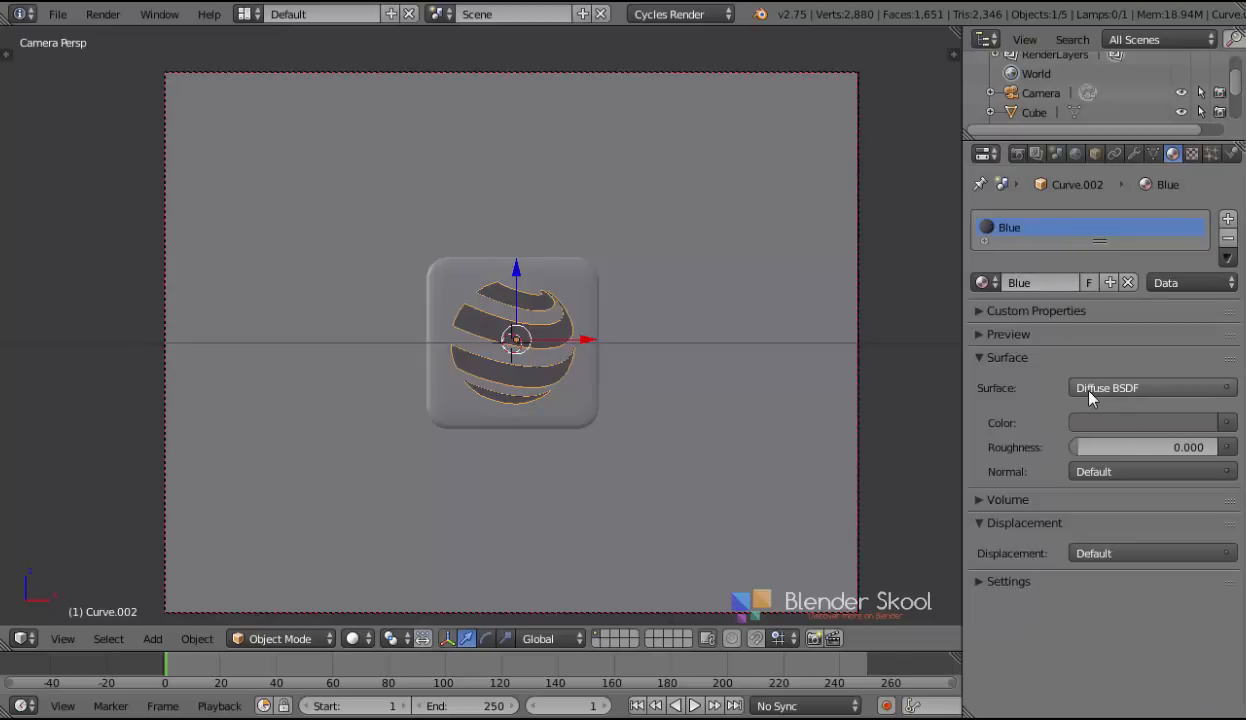
Step: Set the Blue material's diffuse colour to a bright light blue-violet and preview the globe in Rendered shading
click(1100, 424)
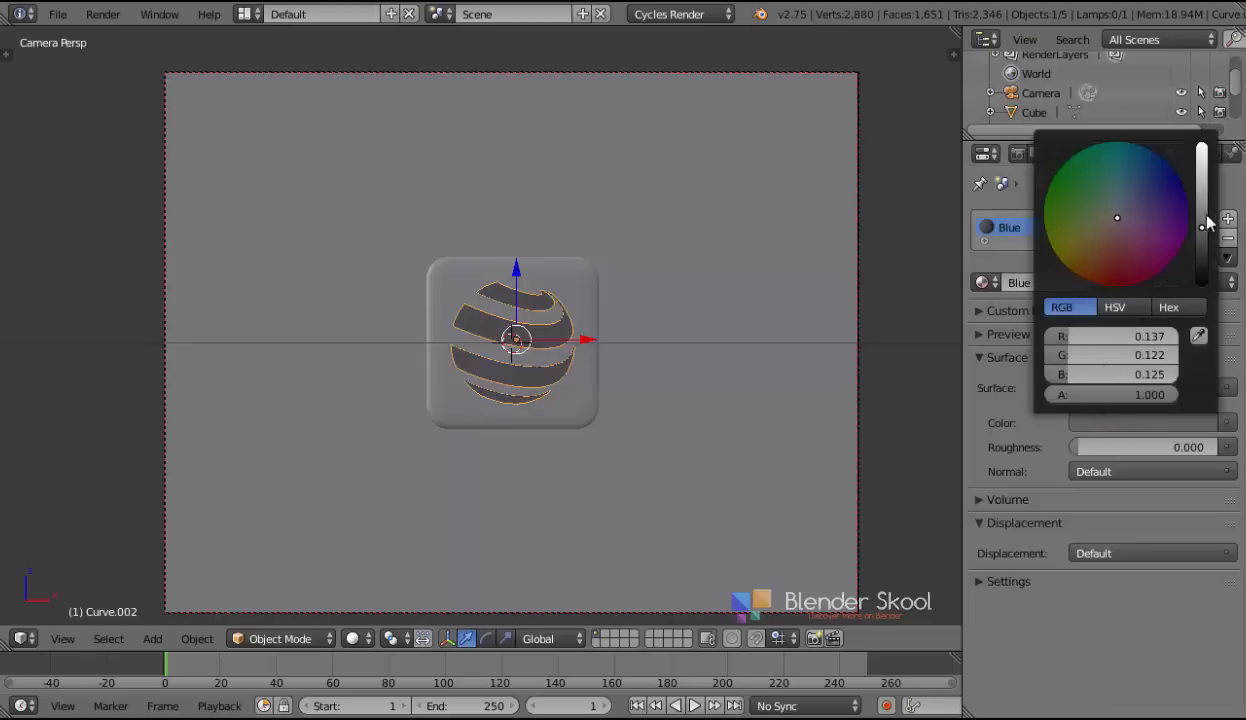
drag(1205, 232, 1202, 147)
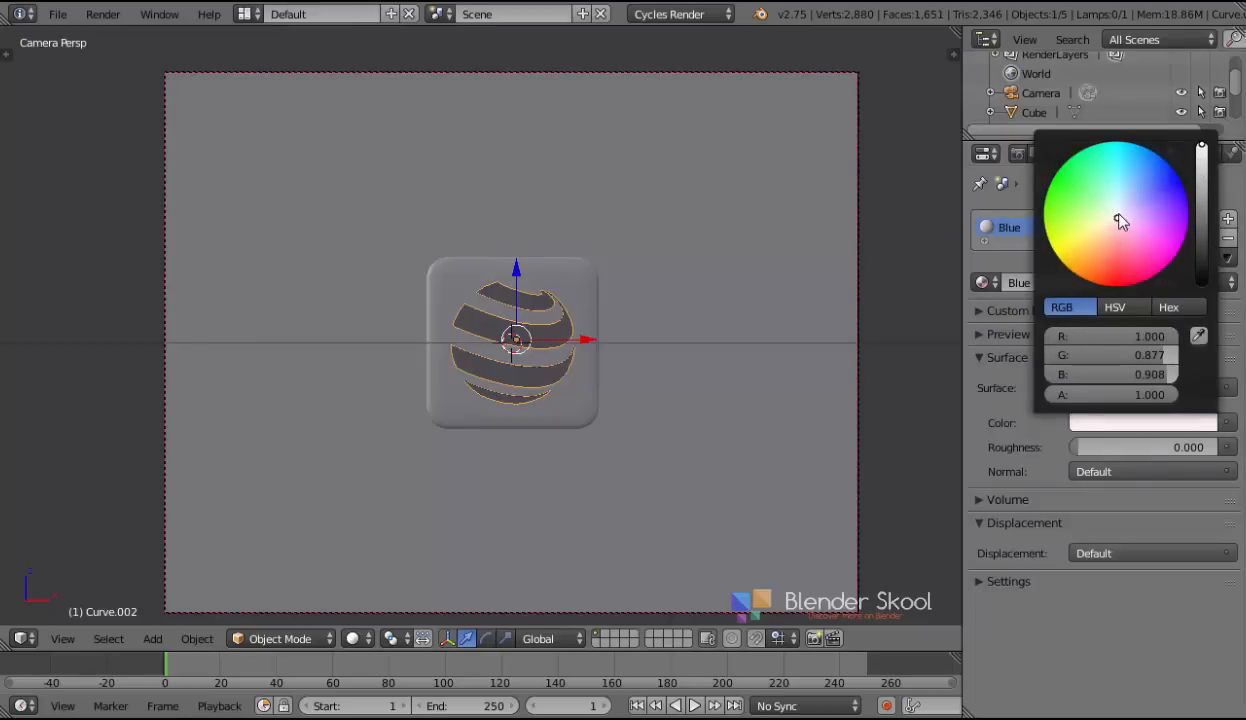
mouse_move(1120, 222)
mouse_down()
mouse_move(1150, 156)
mouse_move(1107, 142)
mouse_move(1137, 145)
mouse_move(1129, 189)
mouse_move(1134, 179)
mouse_move(1149, 192)
mouse_up()
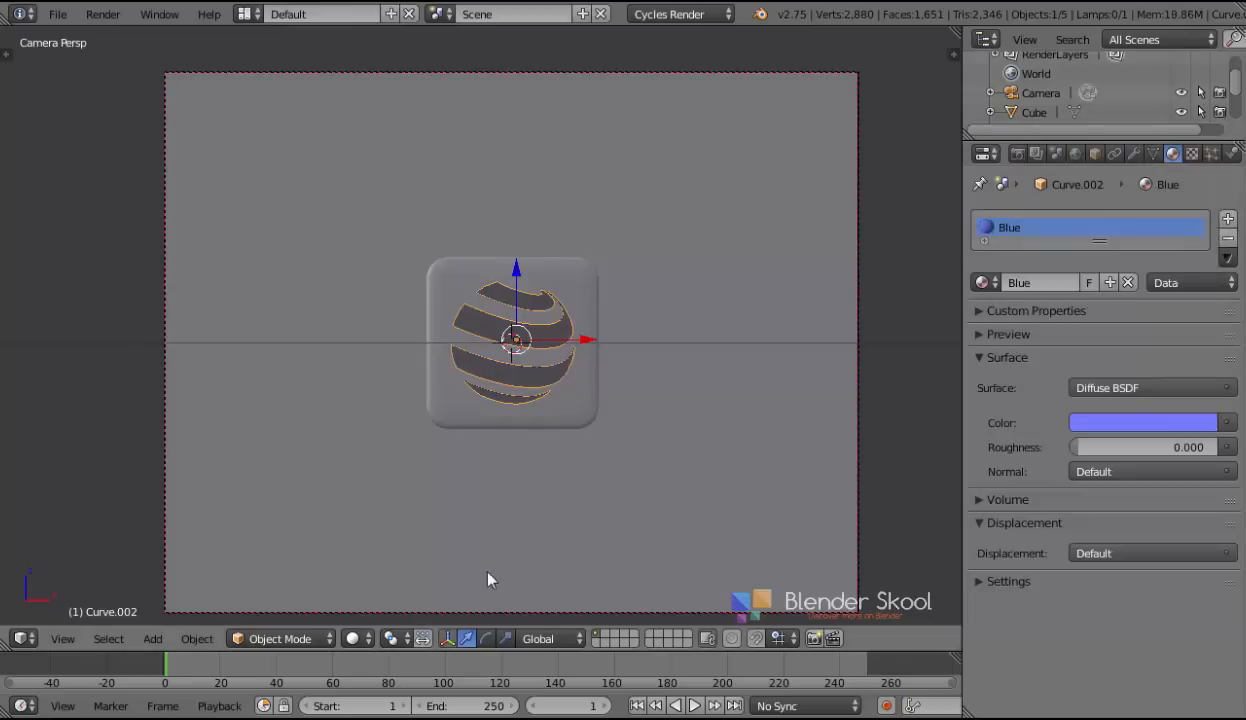
click(354, 638)
click(375, 496)
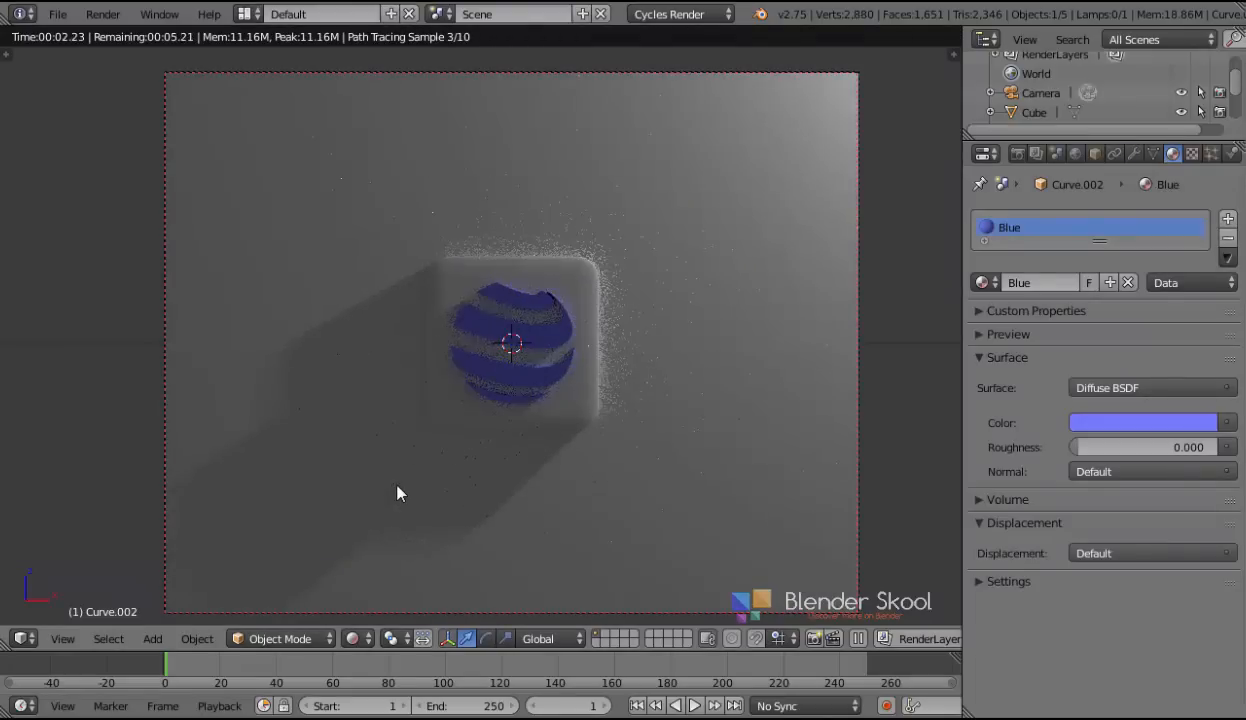
Step: Return to solid shading and copy the Blue material's diffuse colour to its viewport colour
key(z)
scroll(397, 493, up, 2)
key(z)
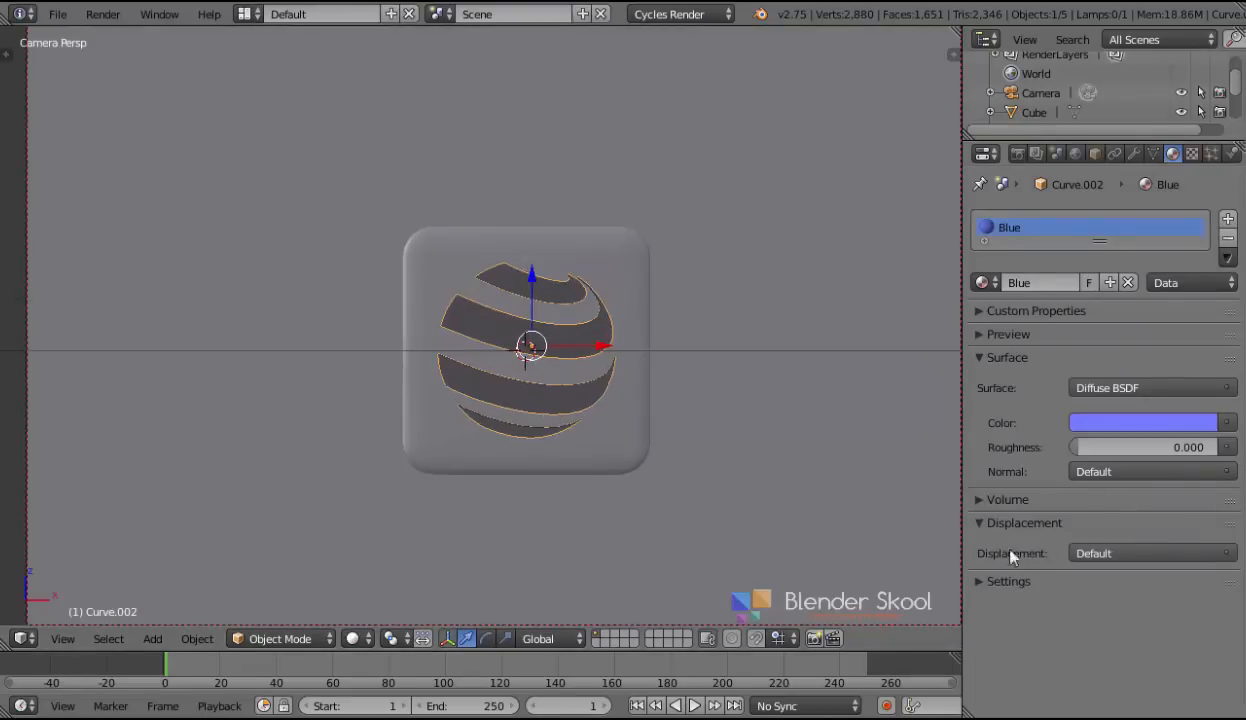
click(993, 583)
scroll(1048, 451, down, 2)
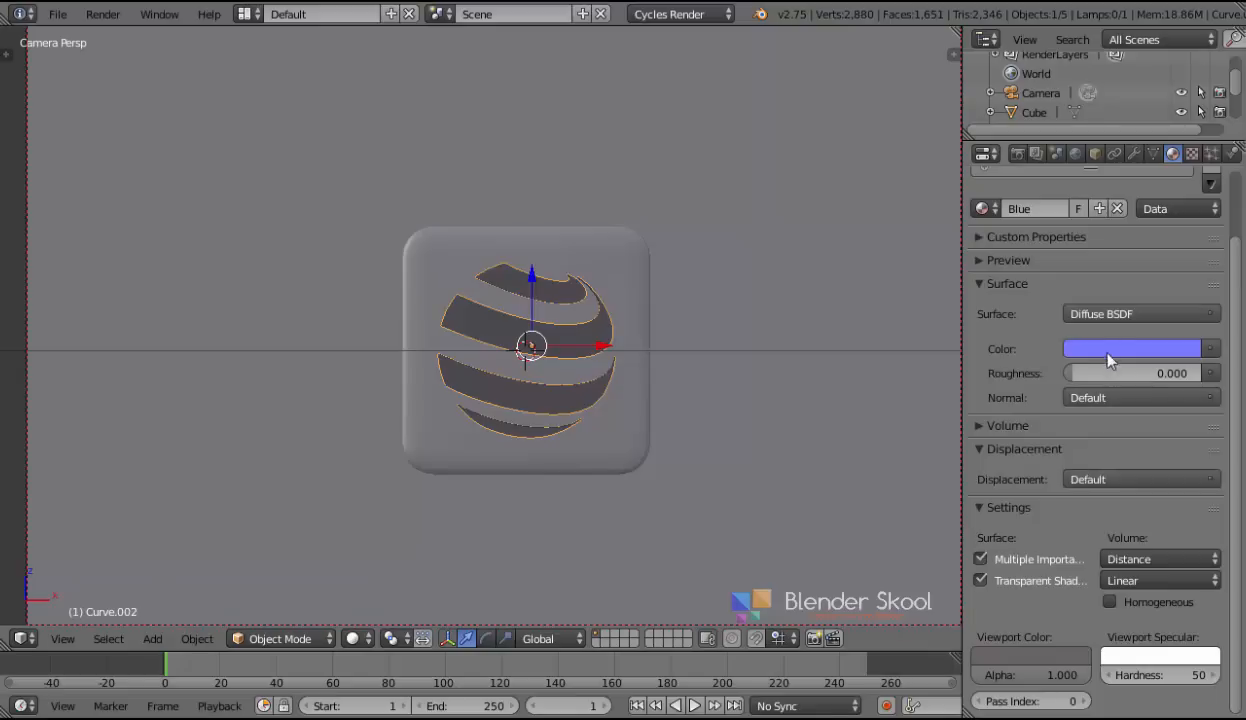
drag(1118, 353, 1098, 536)
drag(1022, 677, 1020, 656)
scroll(987, 614, up, 2)
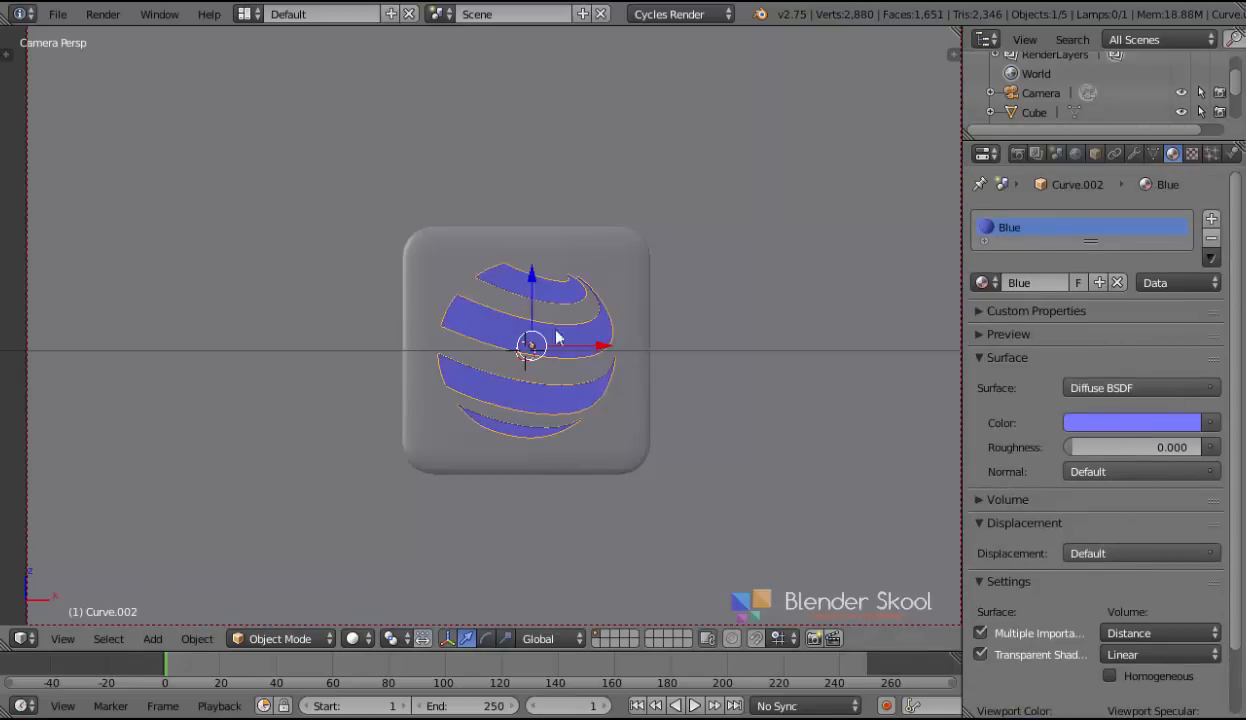
Step: Add a new material named White to the rounded square plate behind the globe
scroll(495, 322, down, 1)
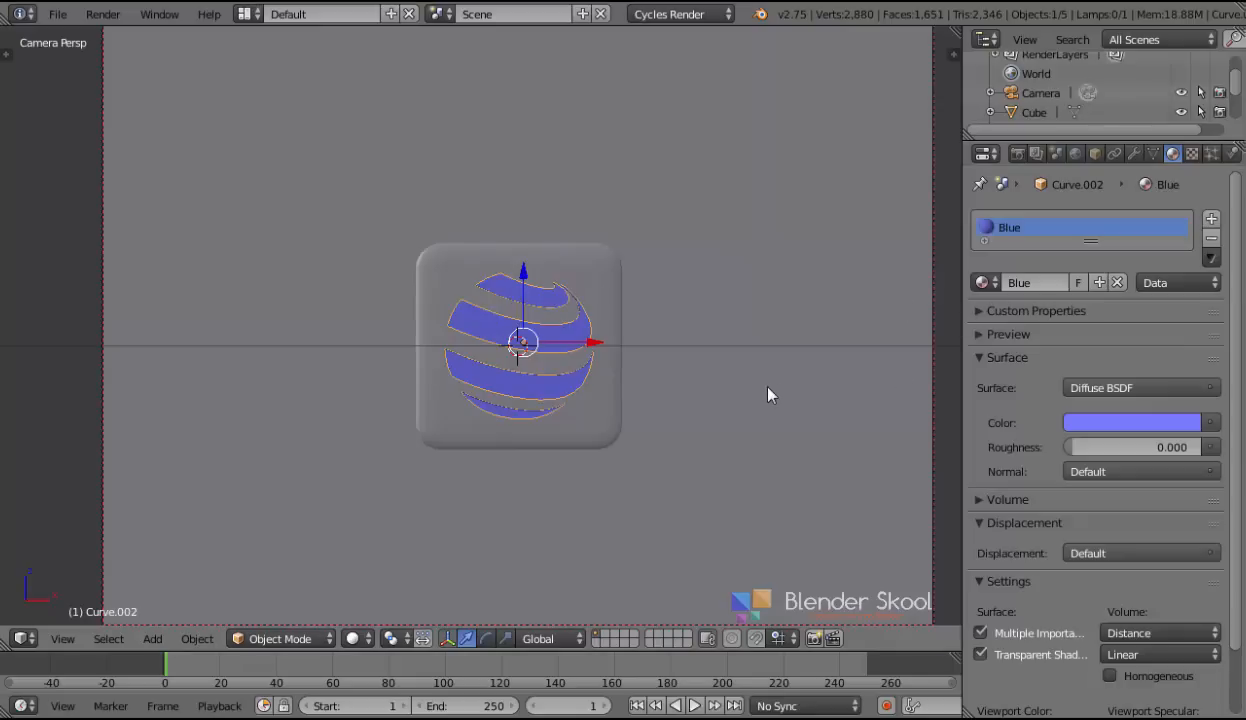
scroll(747, 376, down, 2)
scroll(747, 376, up, 2)
right_click(595, 260)
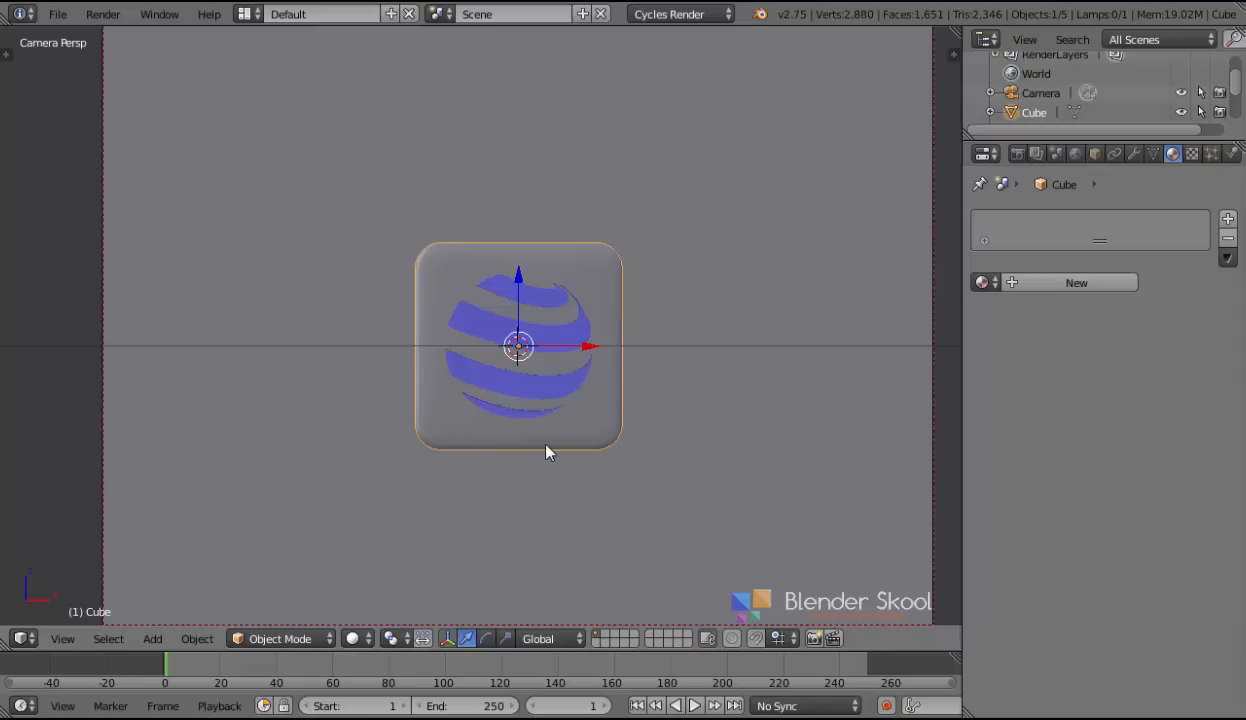
click(1024, 281)
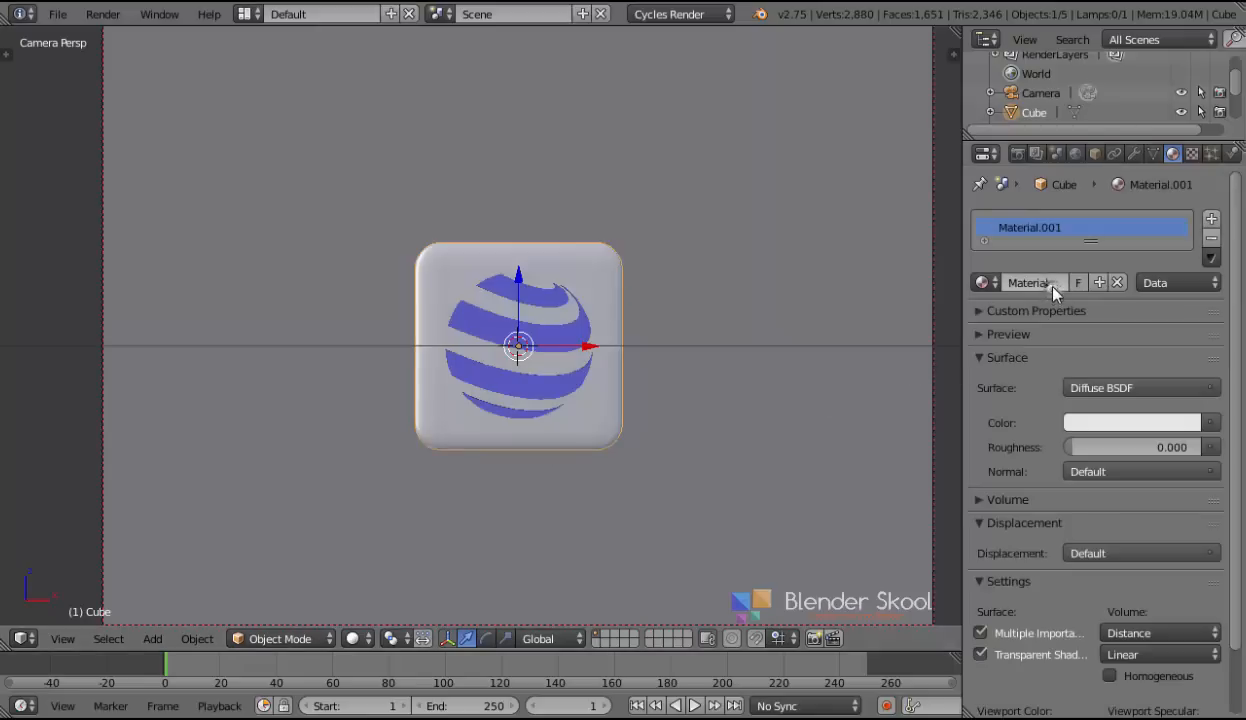
text(W)
key(Caps_Lock)
text(hi)
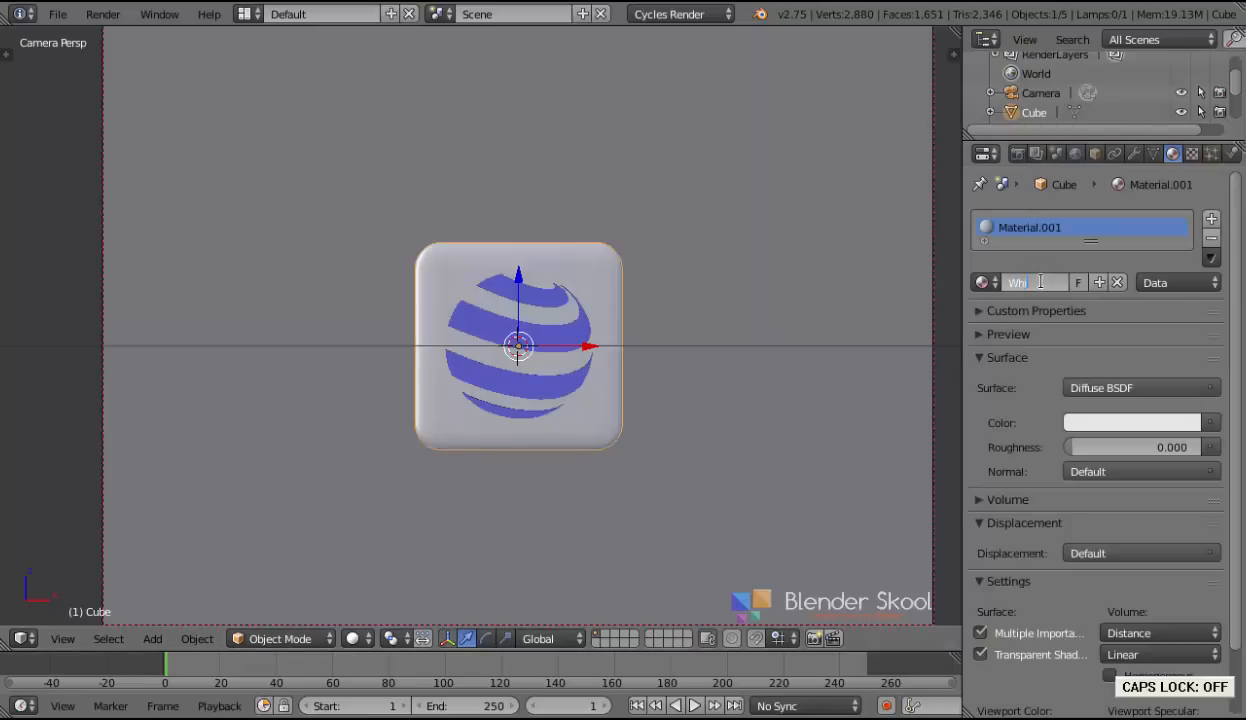
text(te)
key(Return)
Step: Set the White material's diffuse colour to pure white (RGB 1.000) and give its viewport colour the same white
click(1110, 422)
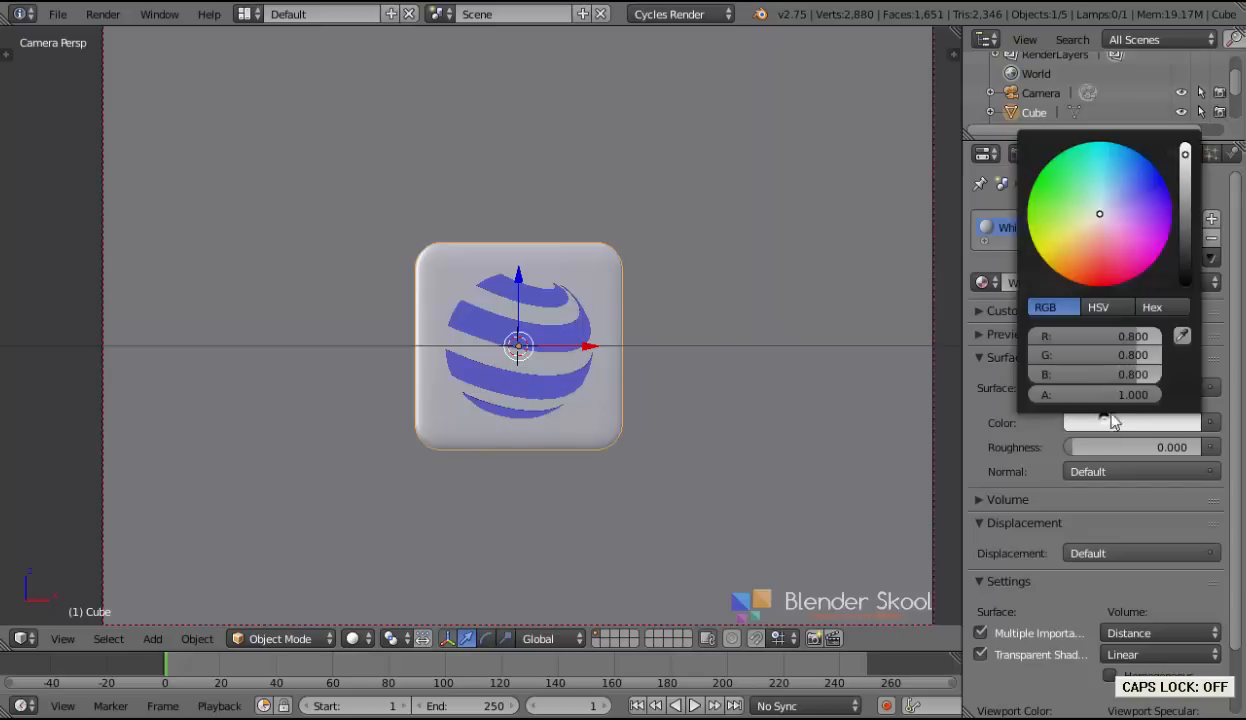
drag(1185, 154, 1181, 142)
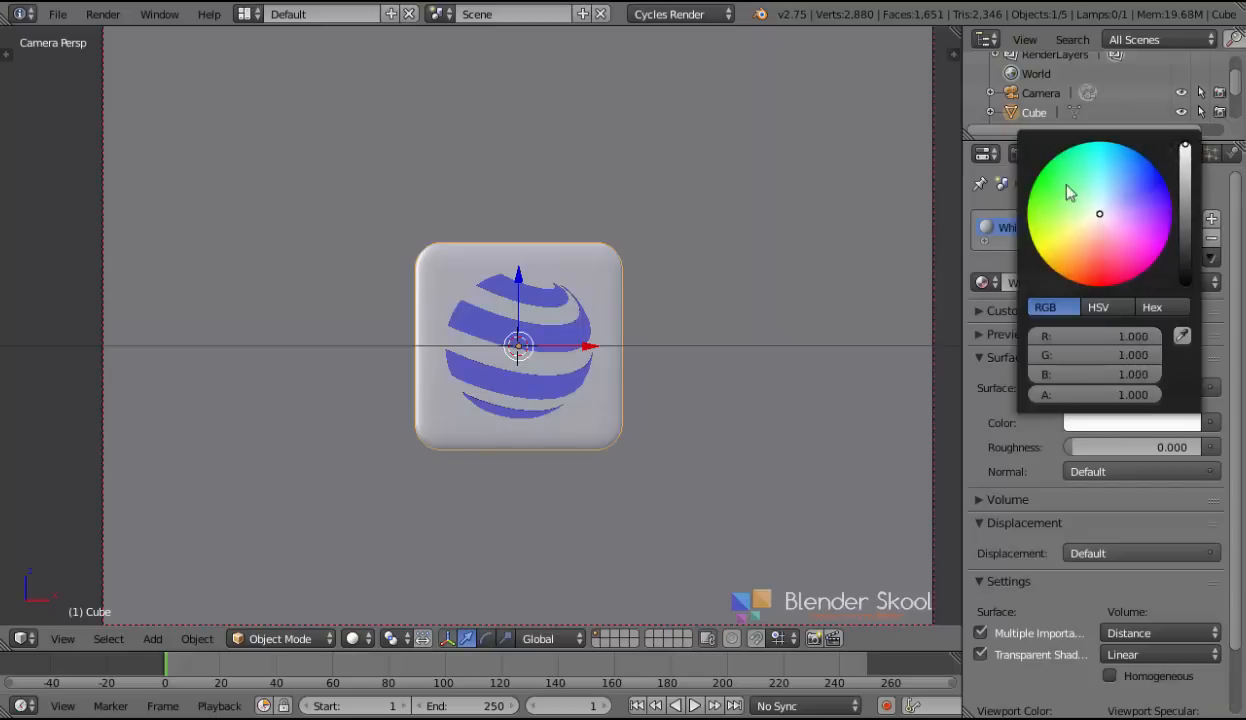
scroll(895, 551, down, 4)
scroll(1012, 513, down, 2)
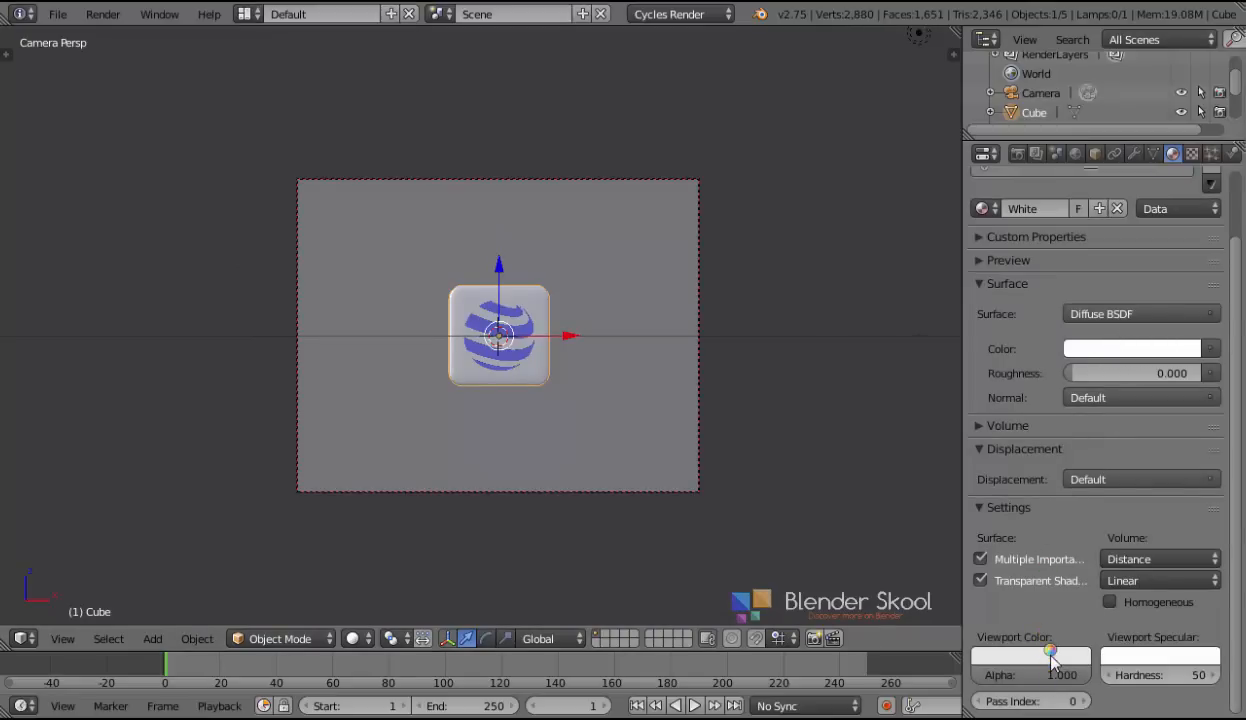
scroll(434, 398, up, 3)
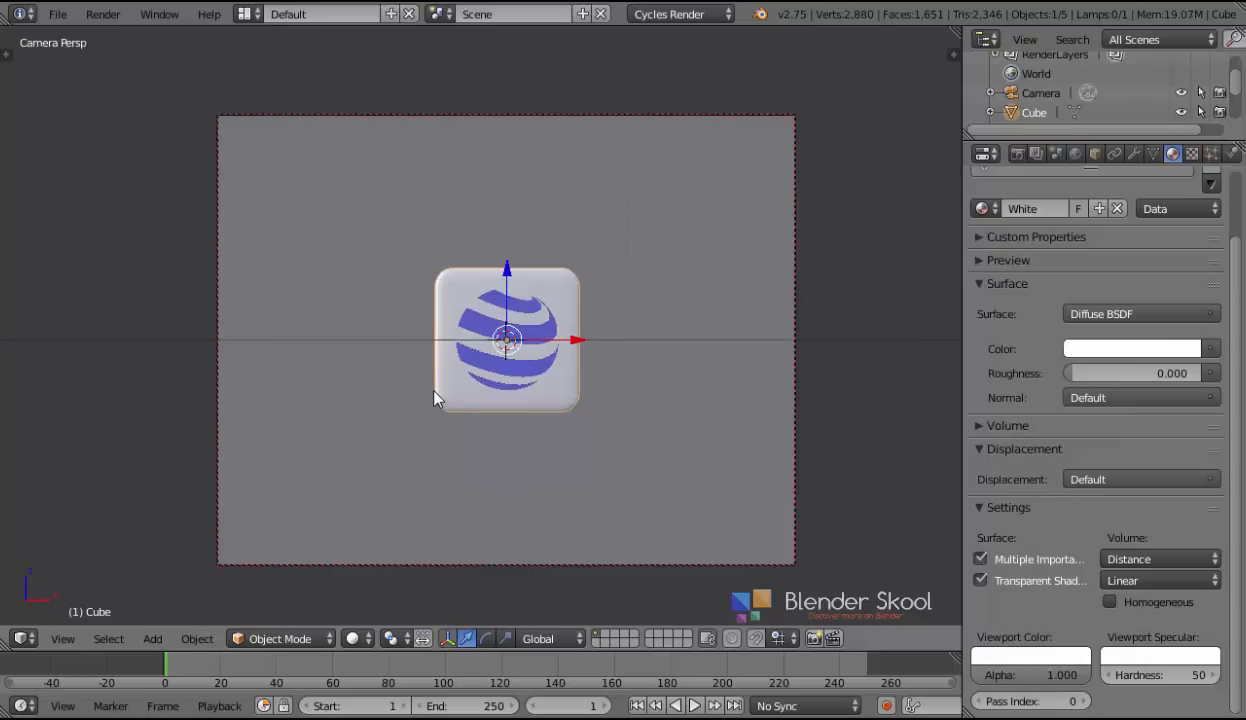
scroll(1021, 408, up, 3)
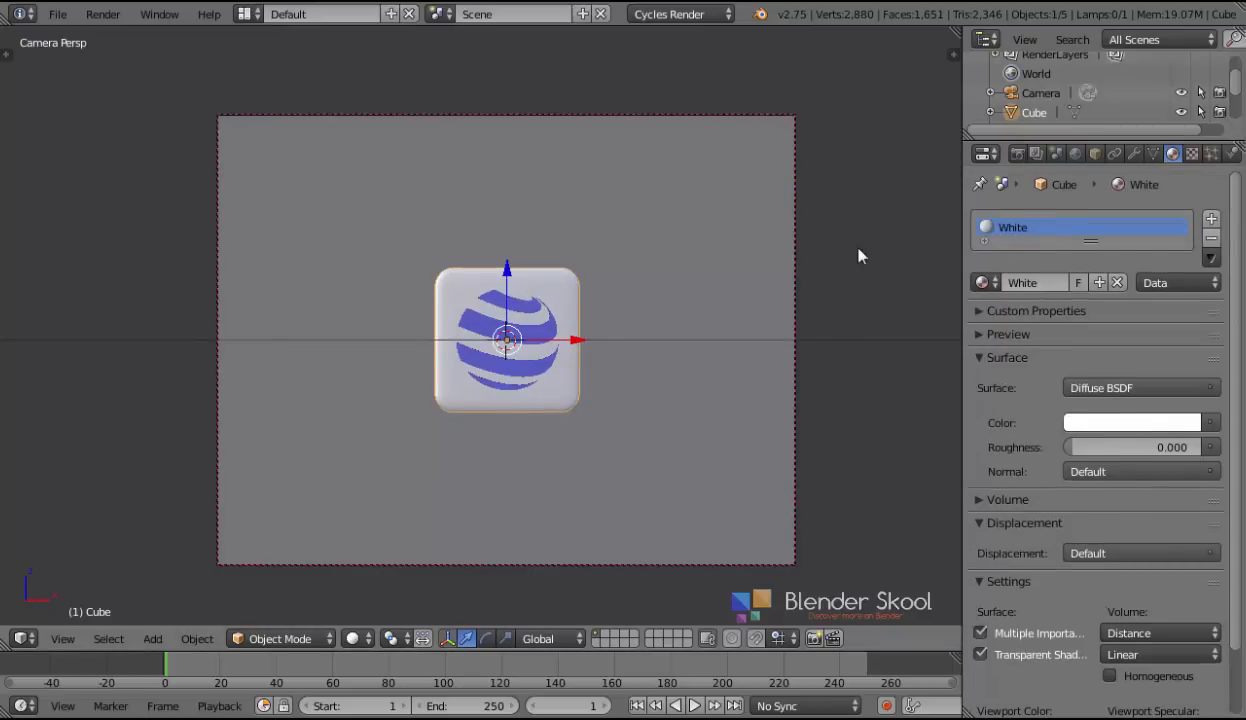
Step: Add a new material named Green to the background plane
scroll(789, 268, down, 5)
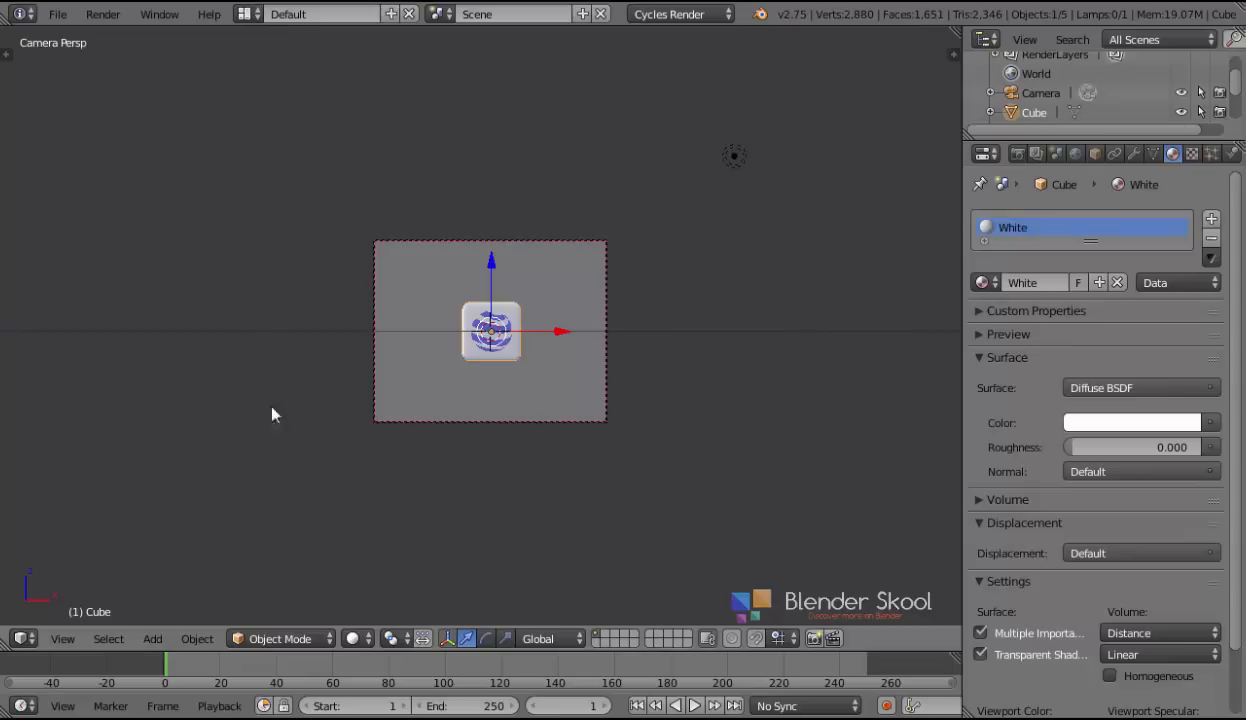
scroll(512, 470, up, 4)
right_click(609, 439)
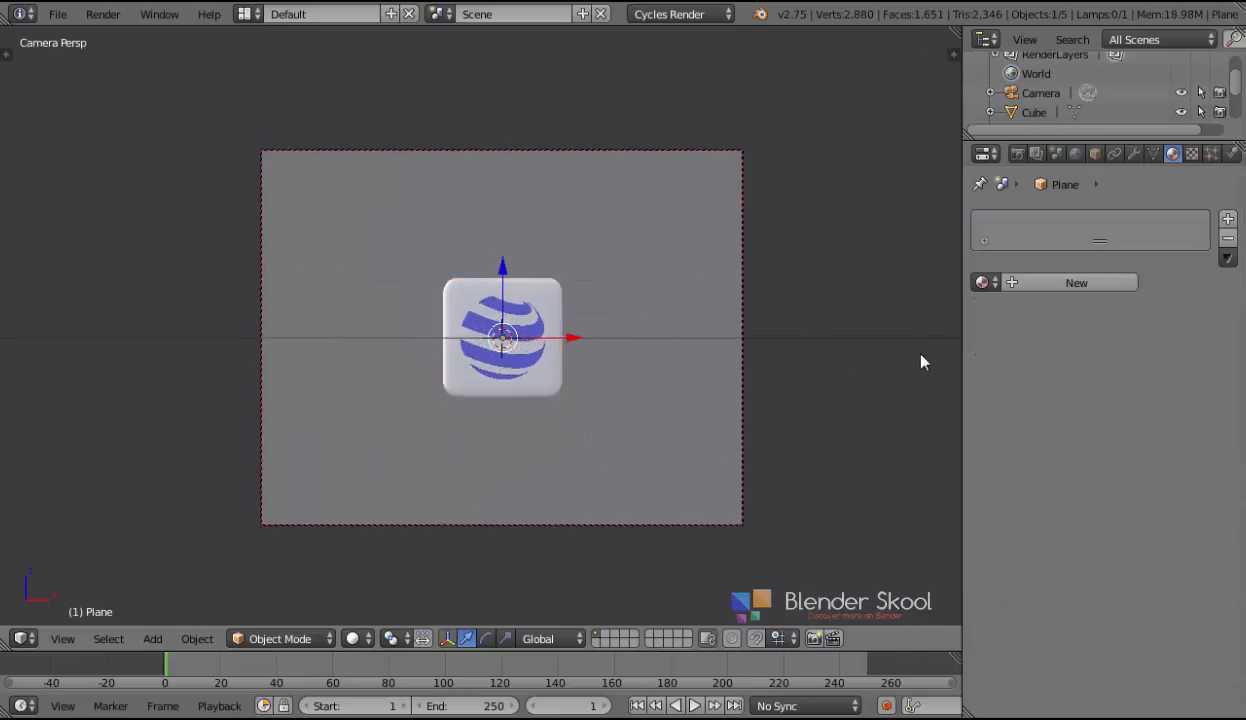
click(1060, 283)
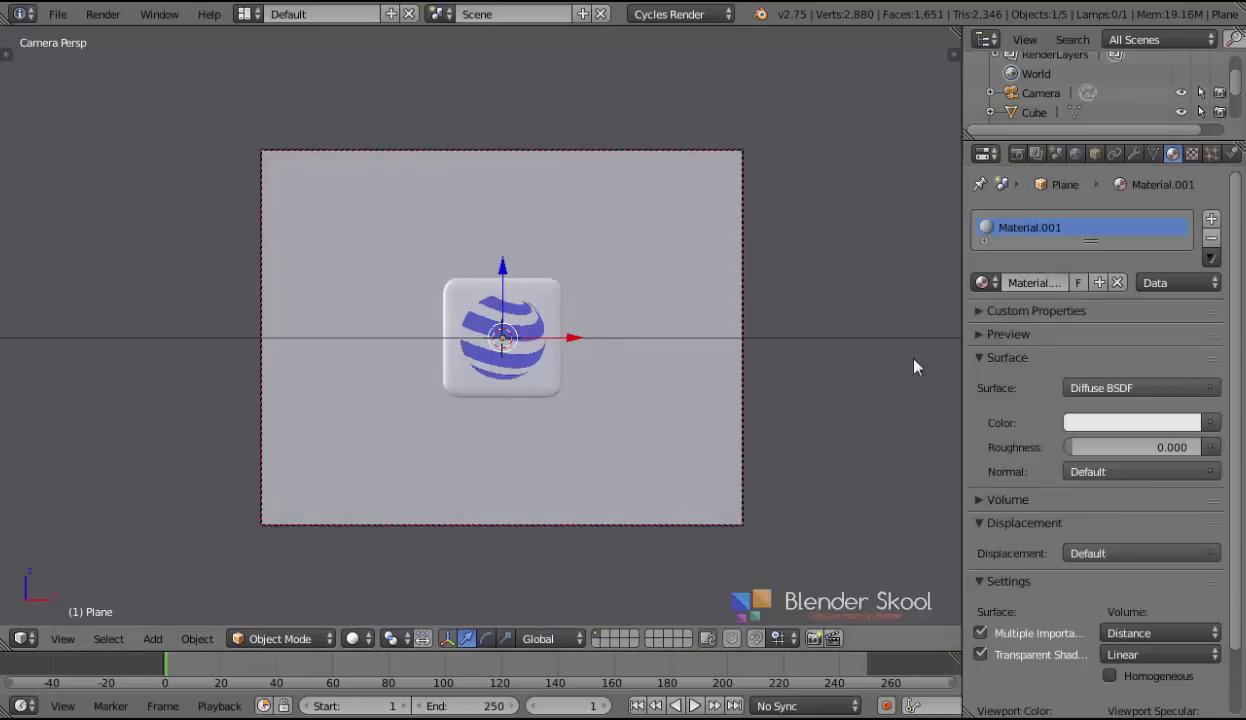
click(1052, 280)
key(Caps_Lock)
text(G)
key(Caps_Lock)
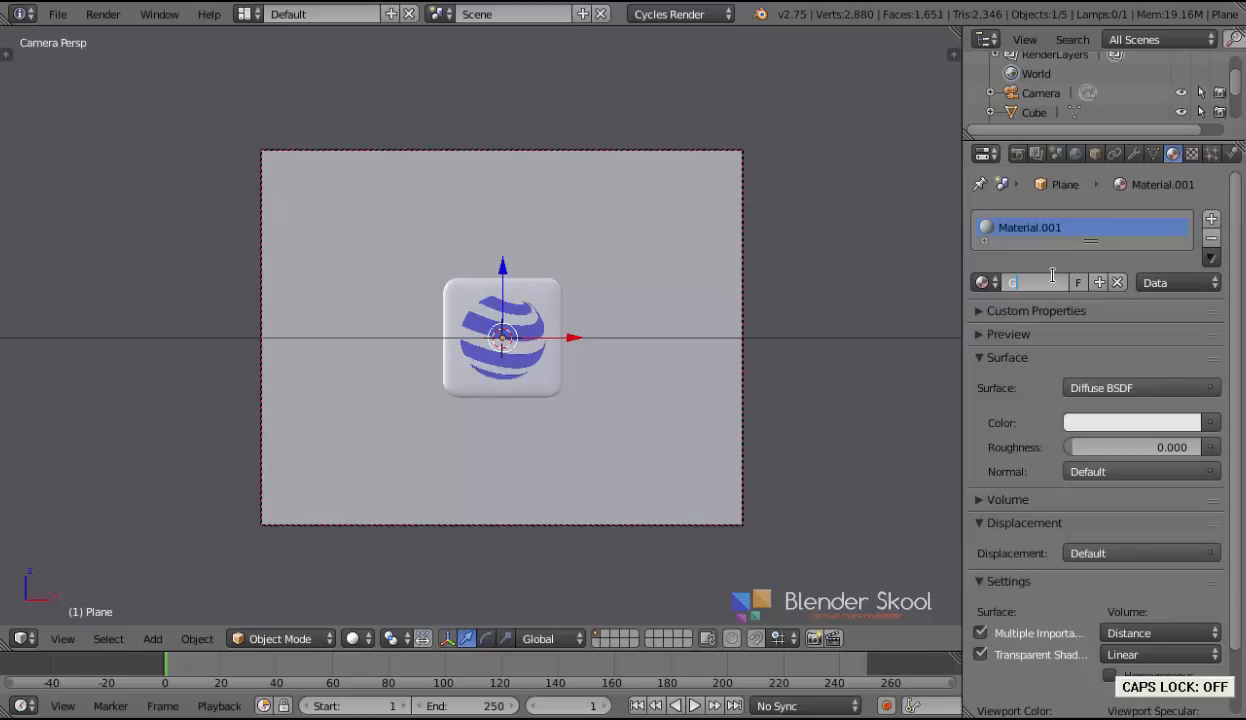
text(reen)
key(Return)
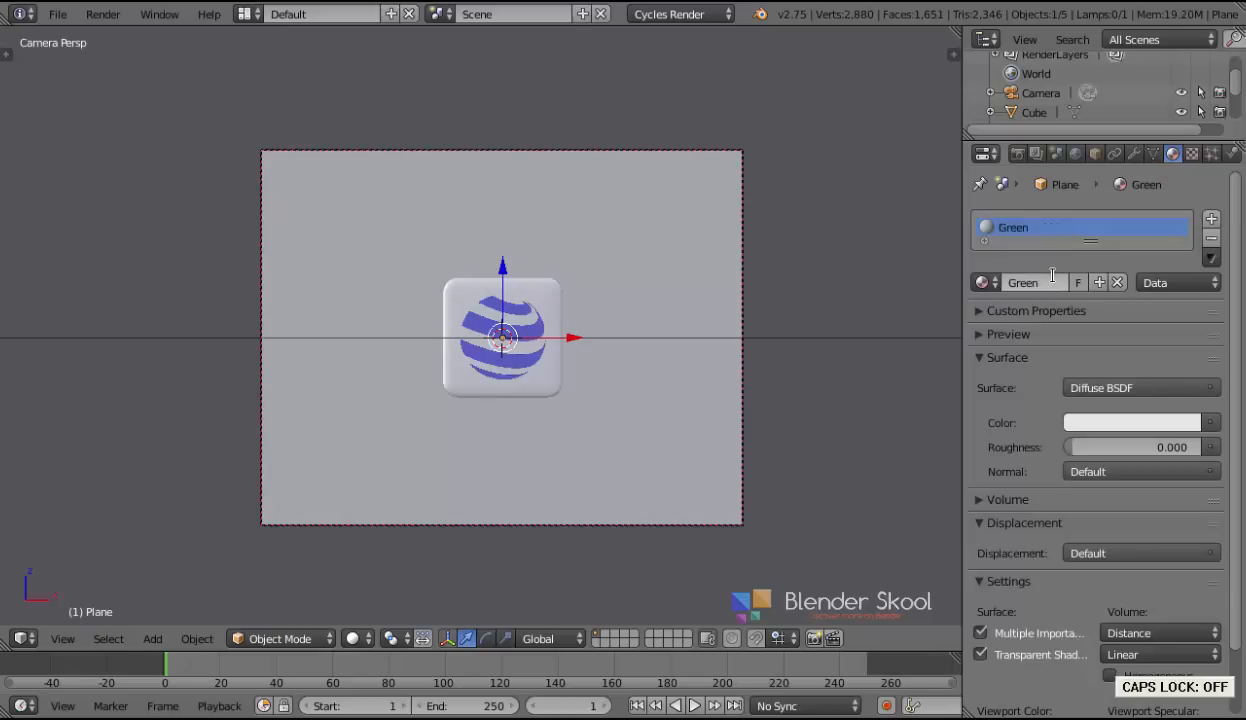
scroll(631, 326, up, 2)
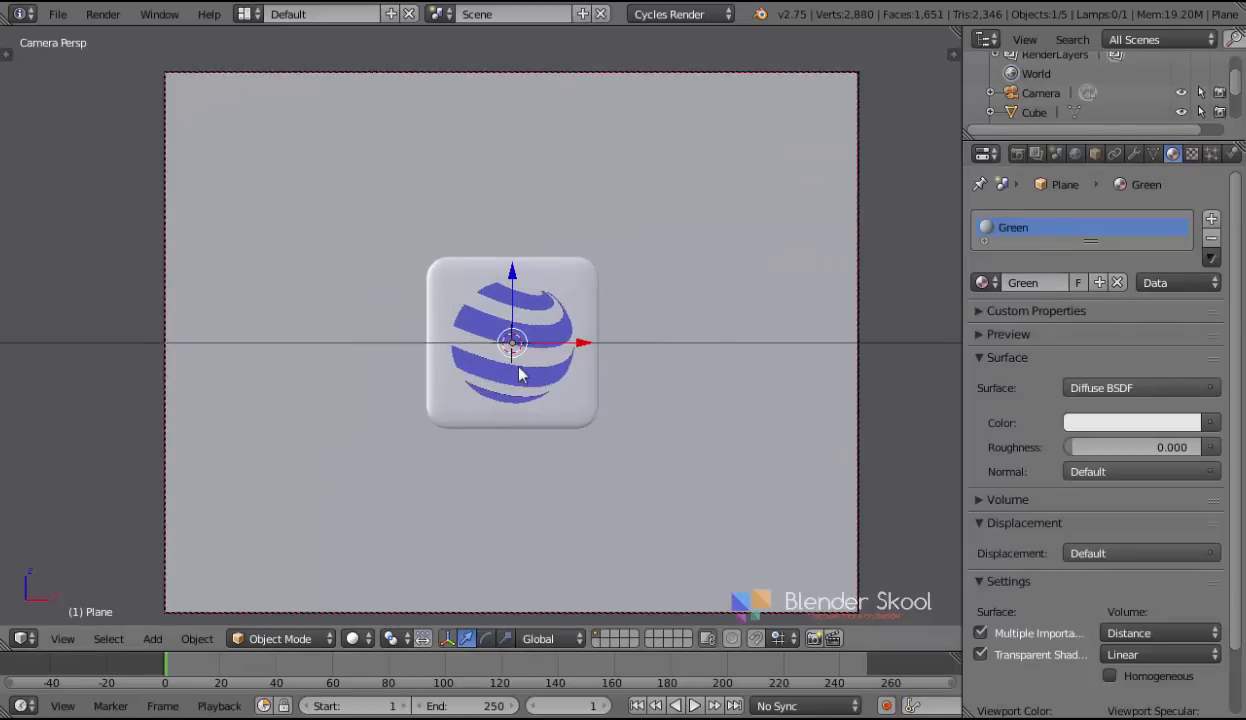
right_click(555, 341)
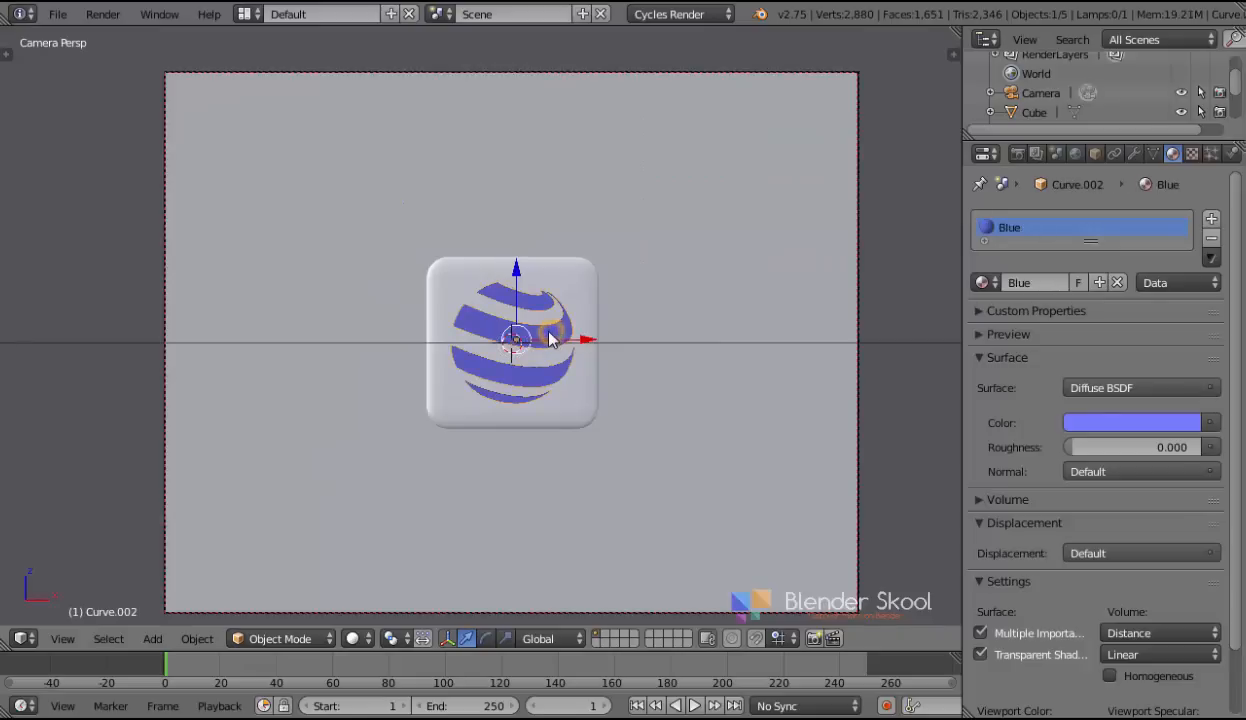
right_click(735, 372)
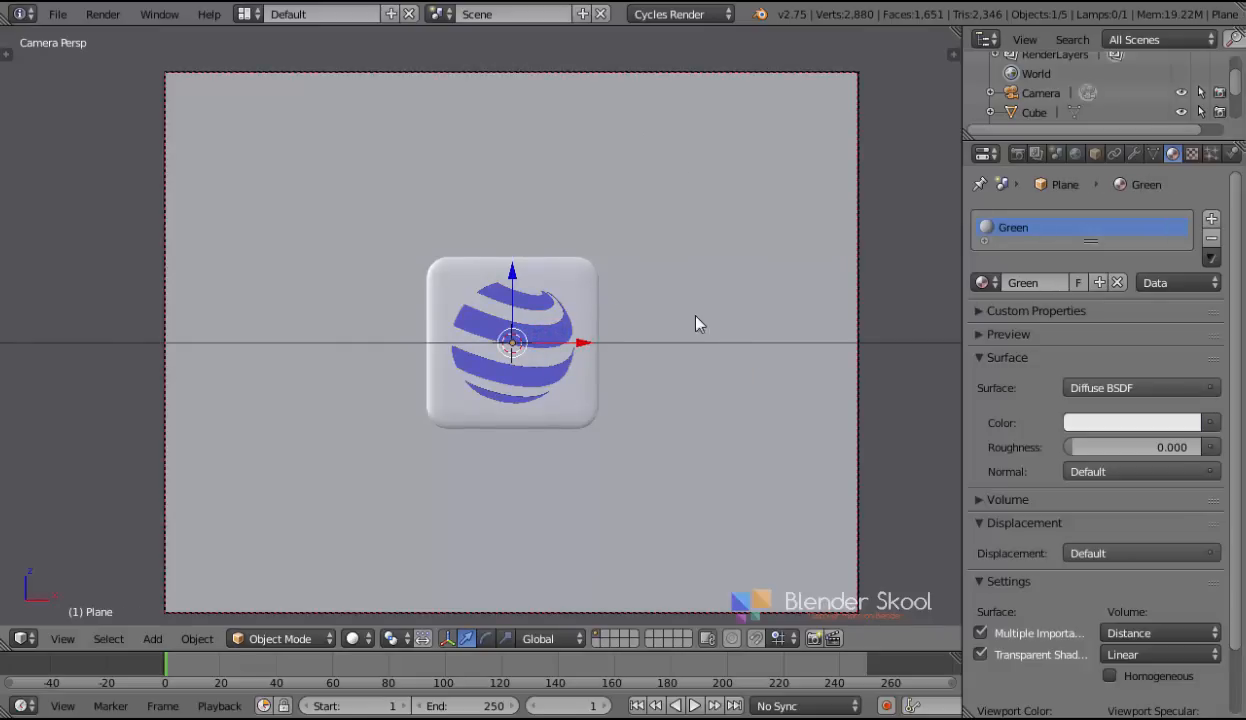
right_click(527, 337)
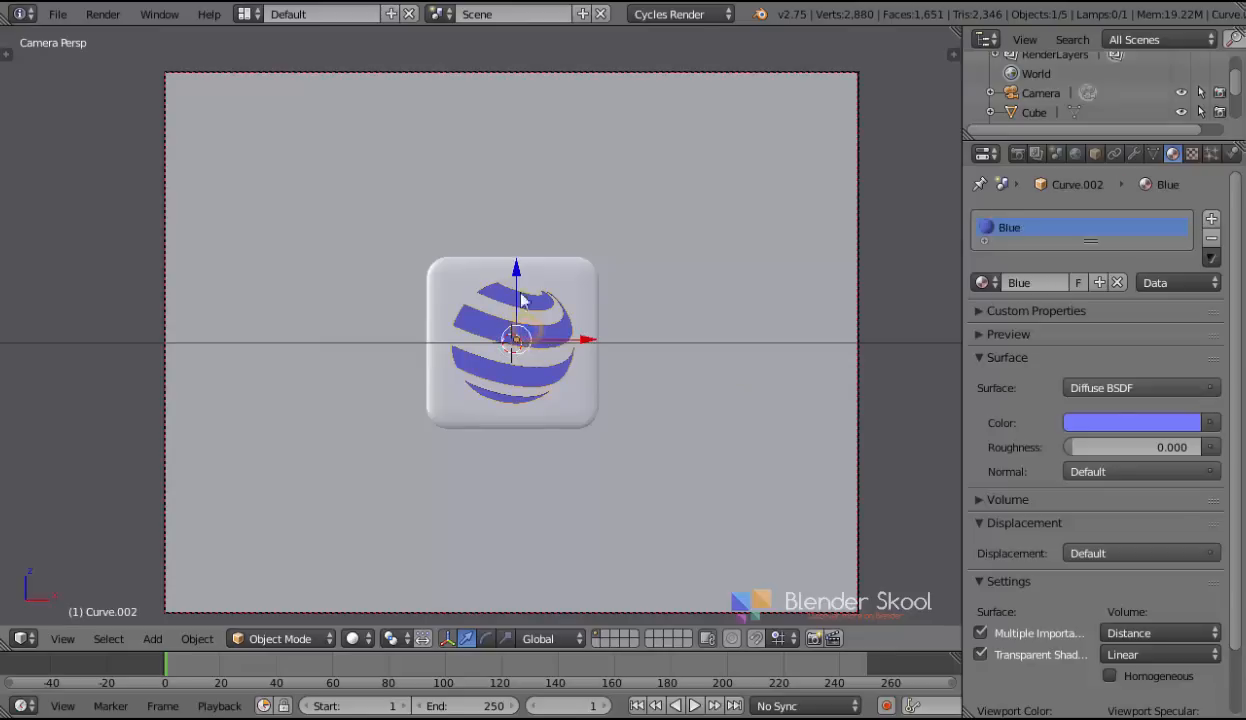
right_click(735, 461)
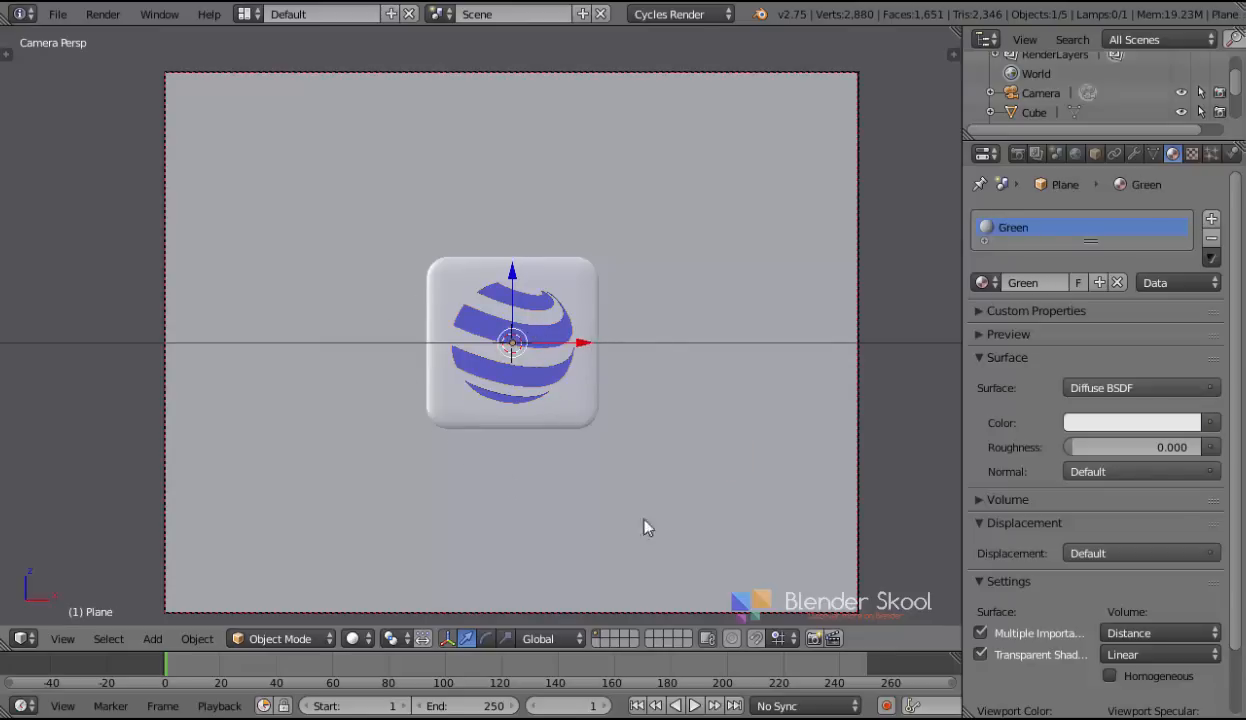
Step: Set the Green material's diffuse colour on the background plane to a medium green and copy it to the viewport colour
click(1111, 428)
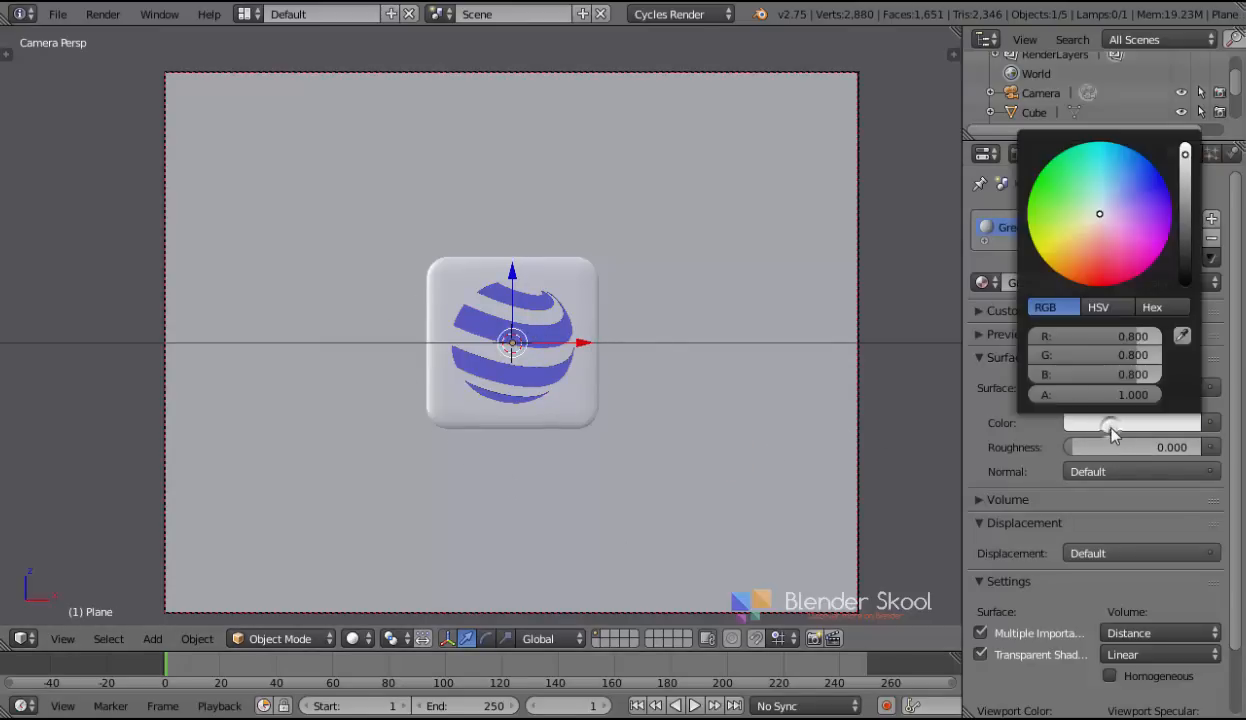
mouse_move(1097, 217)
mouse_down()
mouse_move(1060, 197)
mouse_move(1062, 208)
mouse_up()
drag(1186, 155, 1185, 143)
scroll(1085, 508, down, 3)
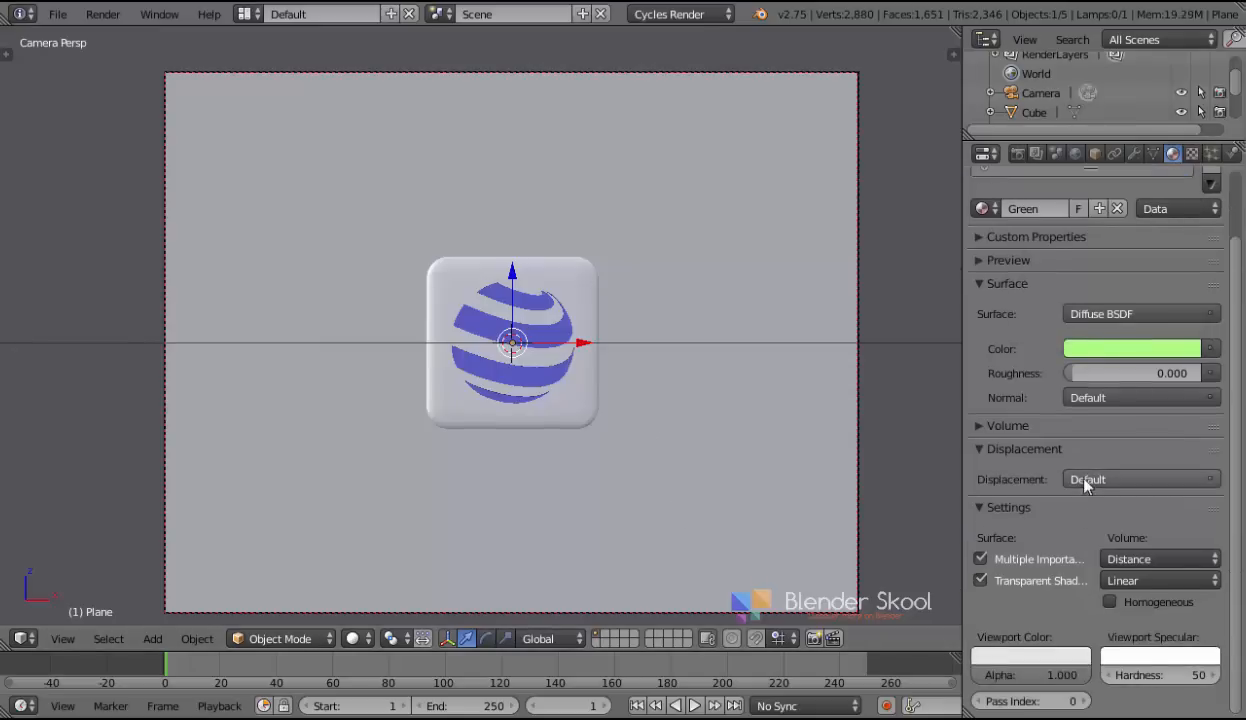
click(1075, 348)
drag(1066, 128, 1064, 117)
drag(1185, 71, 1185, 84)
drag(1130, 354, 1030, 656)
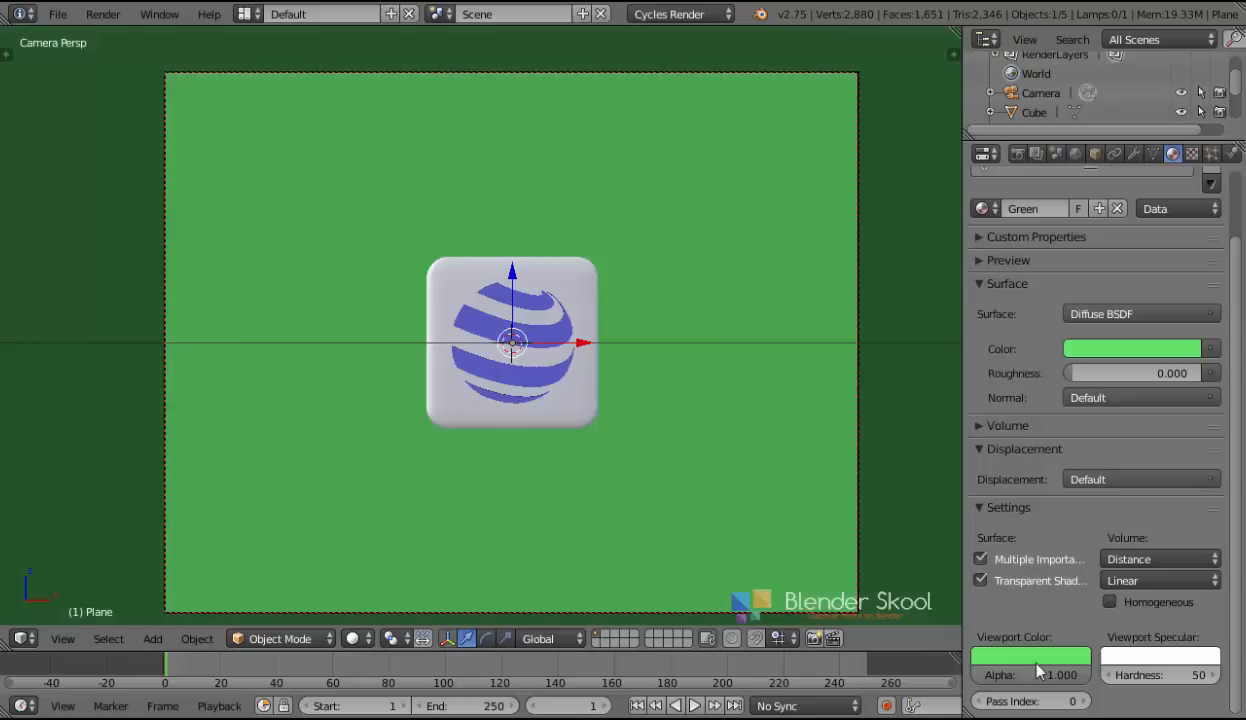
Step: In rendered shading, soften the Green material's diffuse colour to a pale green and copy it to the viewport colour
click(358, 638)
click(400, 505)
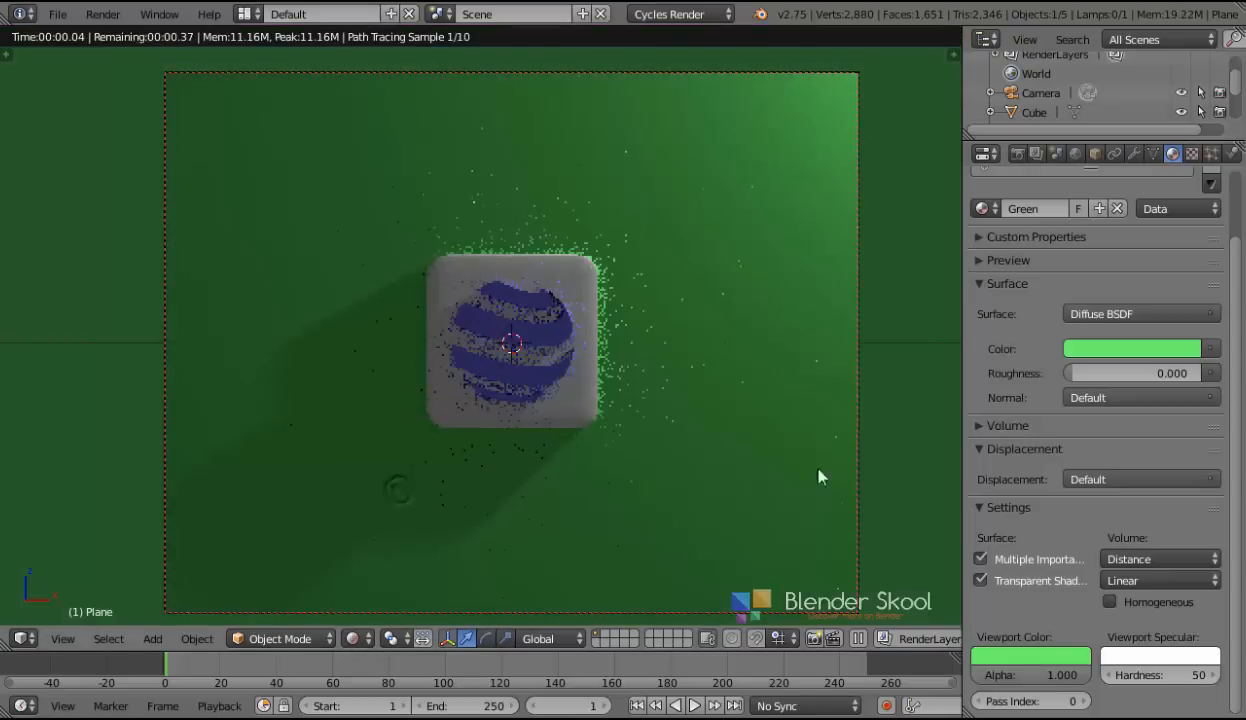
scroll(1075, 400, up, 2)
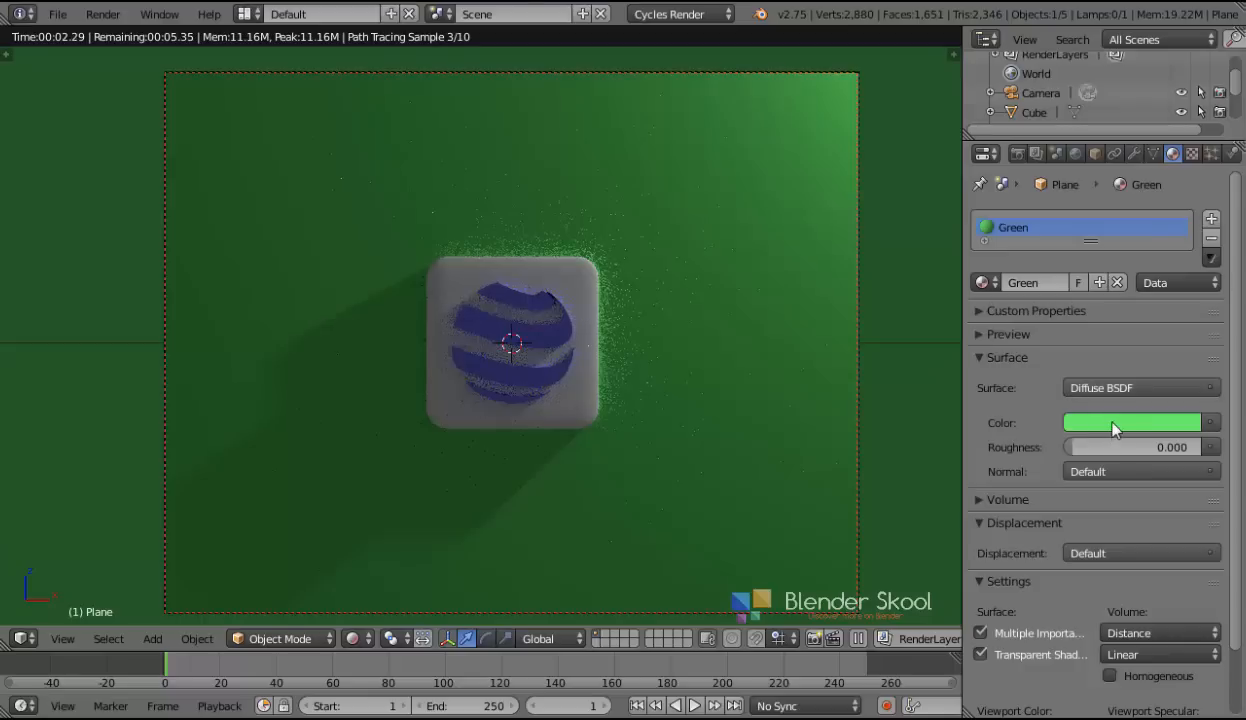
click(1085, 420)
drag(1065, 191, 1075, 204)
scroll(1075, 592, down, 2)
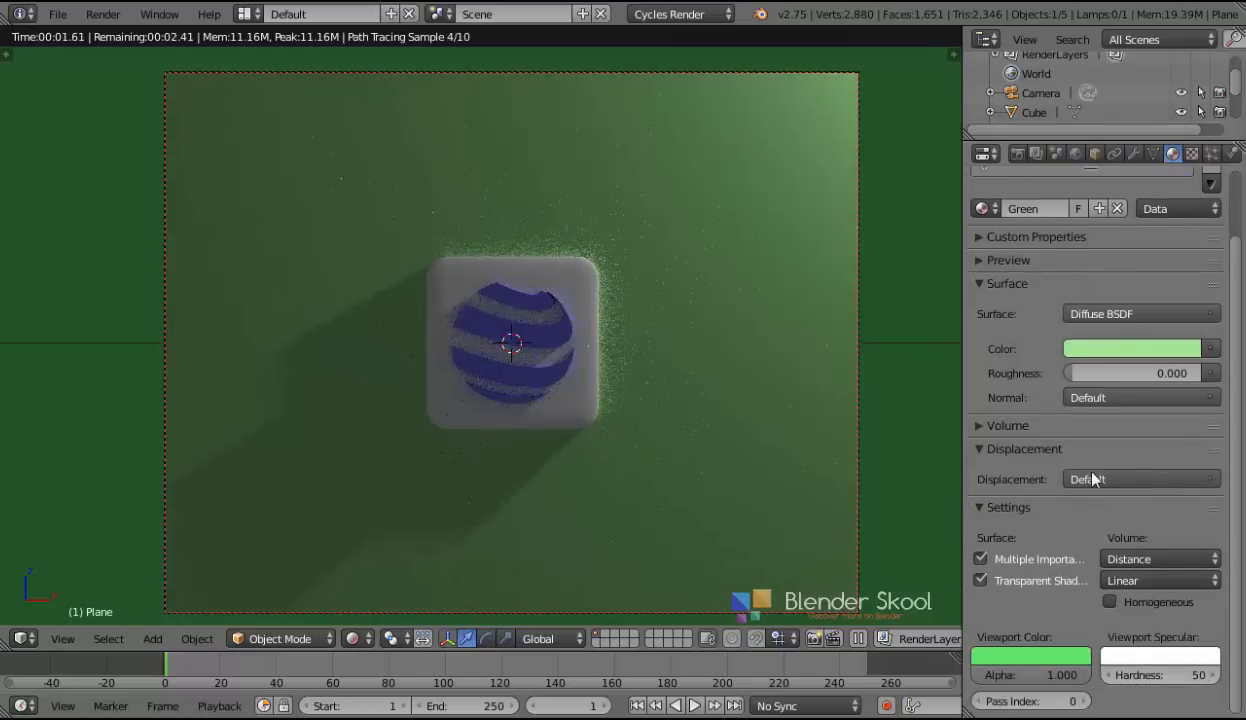
drag(1045, 624, 1041, 655)
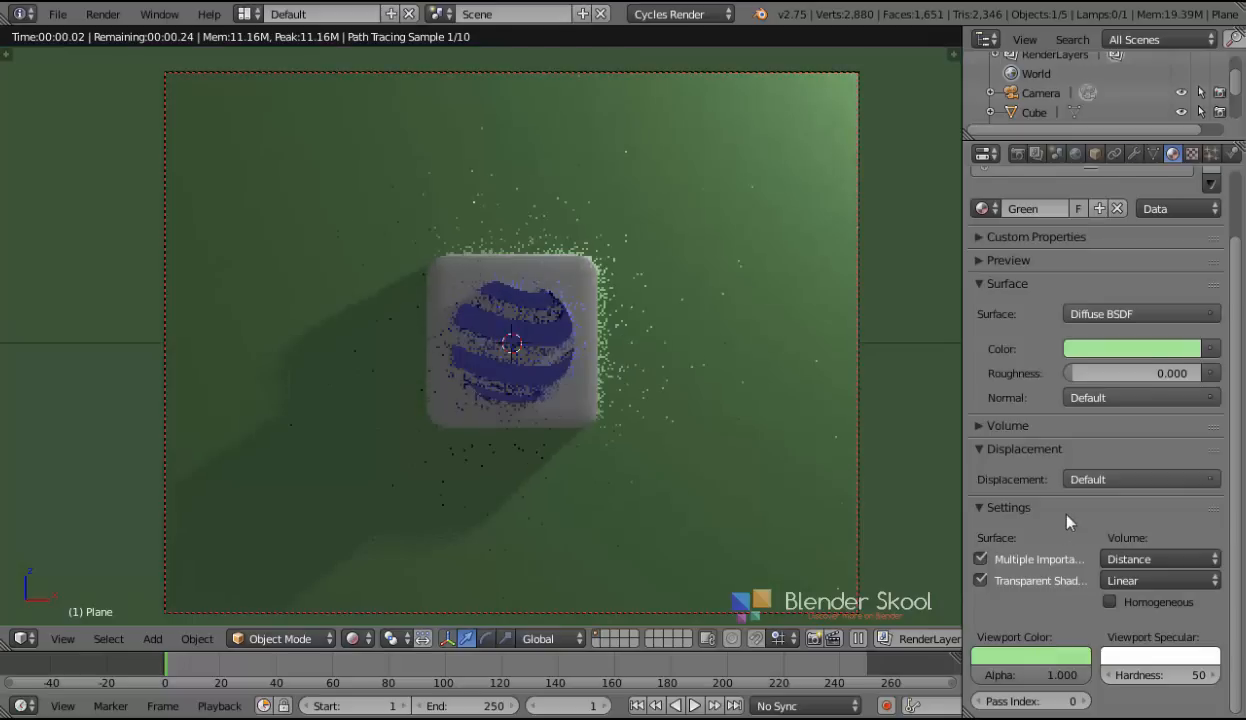
scroll(1038, 500, up, 2)
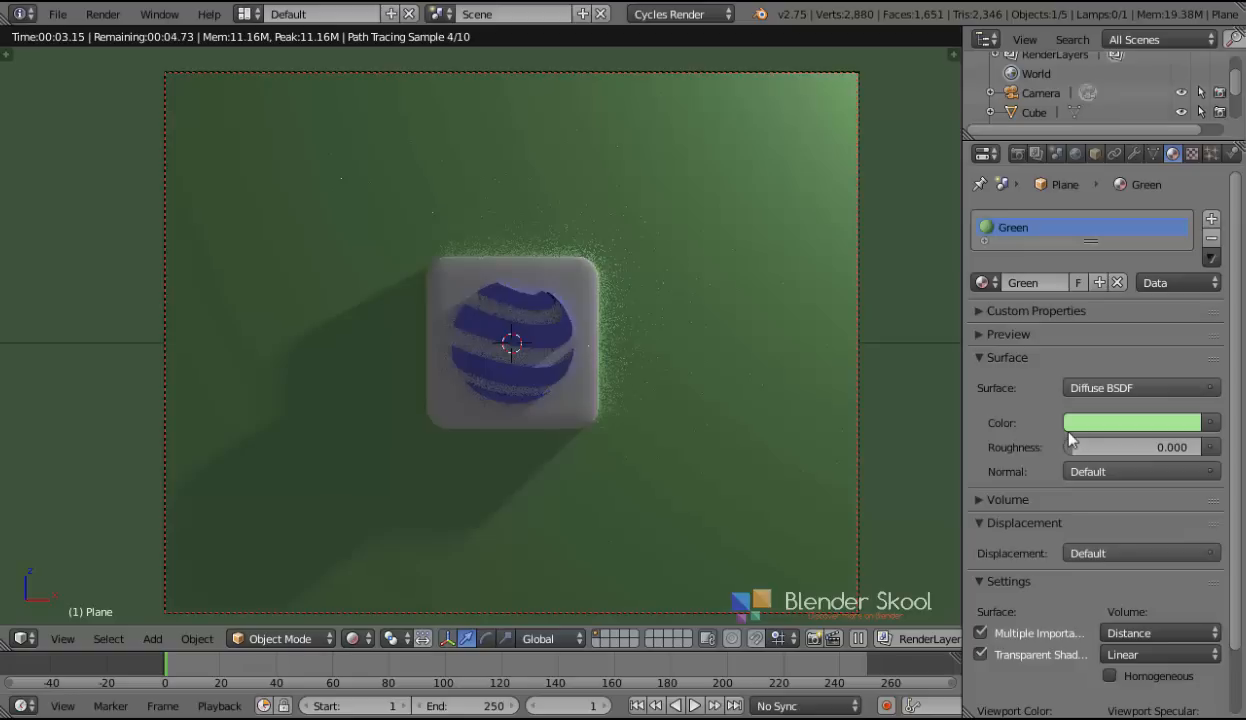
Step: Return to solid shading, inspect the coloured icon from an angle and restore the camera view
key(shift+z)
scroll(620, 408, up, 2)
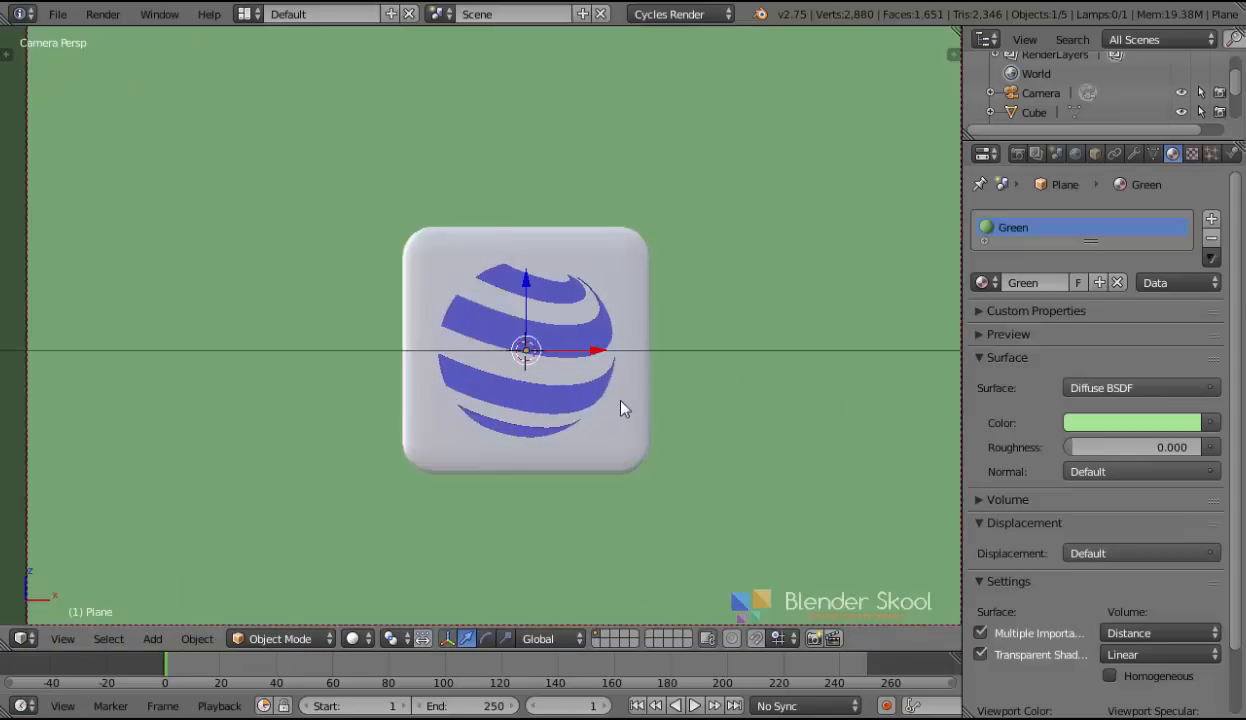
scroll(383, 363, down, 3)
middle_drag(383, 363, 448, 388)
scroll(448, 388, up, 2)
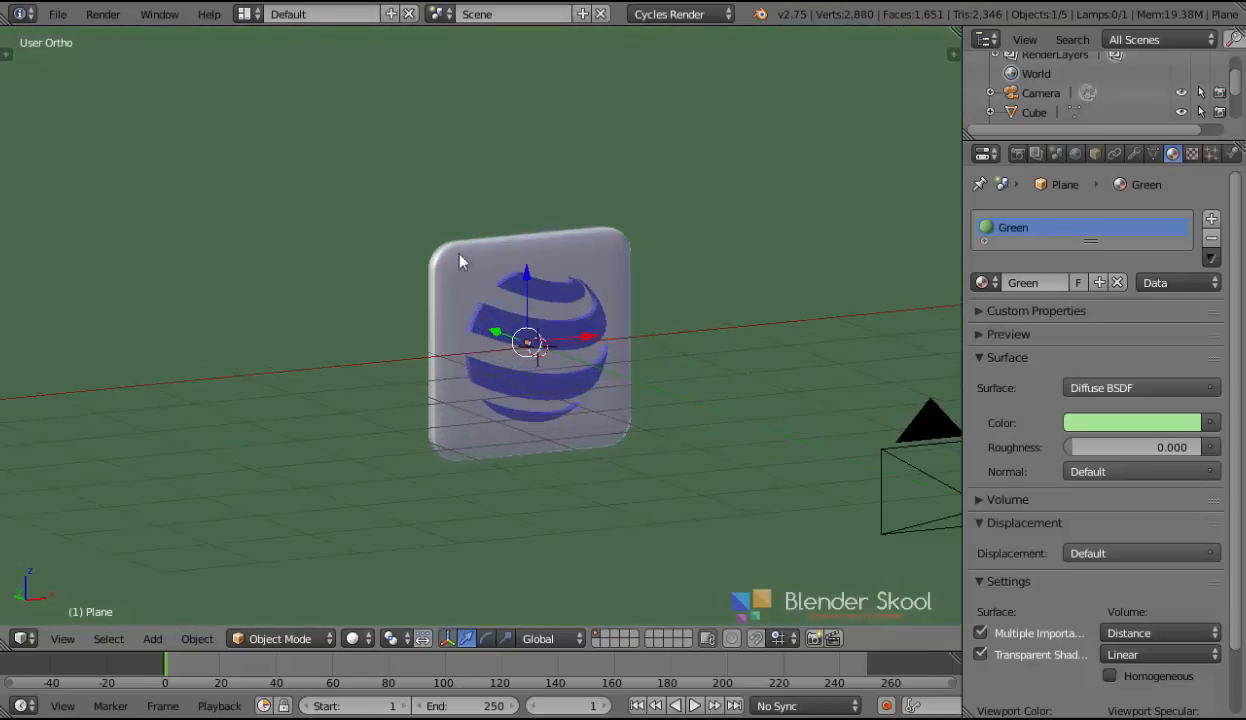
click(60, 638)
click(78, 554)
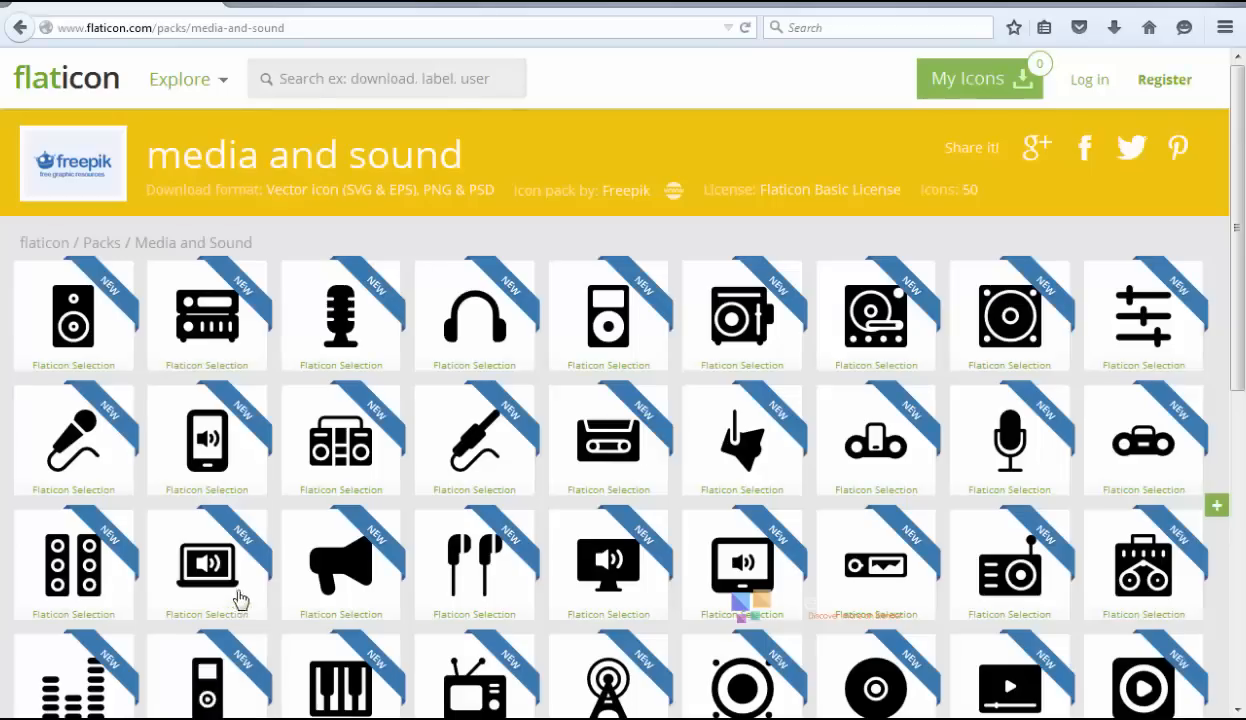
Step: Browse Flaticon's media and sound pack in the web browser and the downloaded png icons in the file explorer
scroll(236, 597, down, 3)
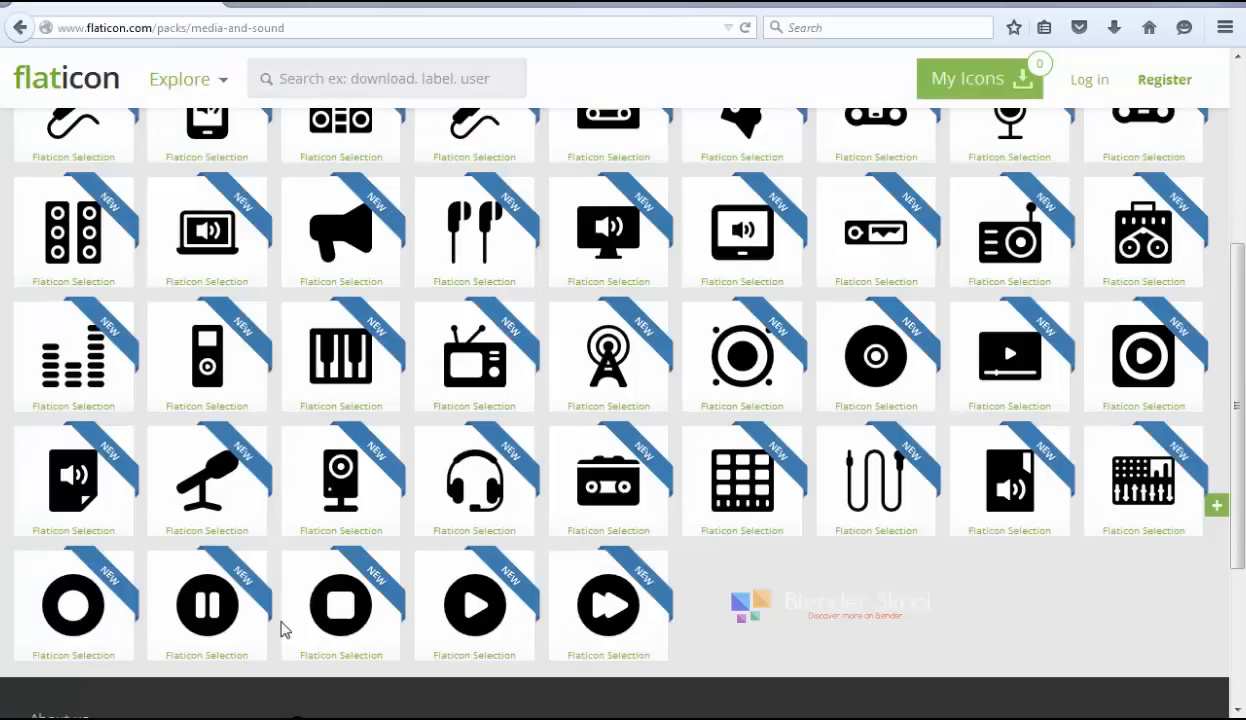
scroll(281, 626, up, 3)
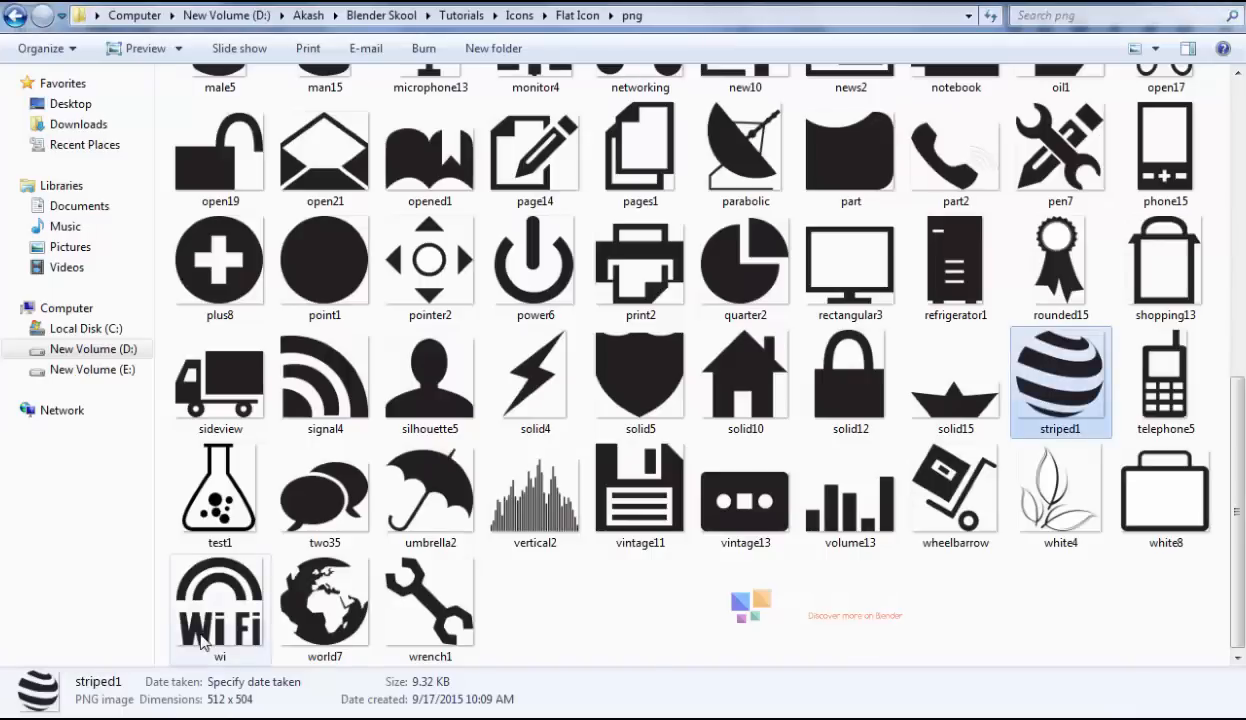
scroll(200, 640, up, 10)
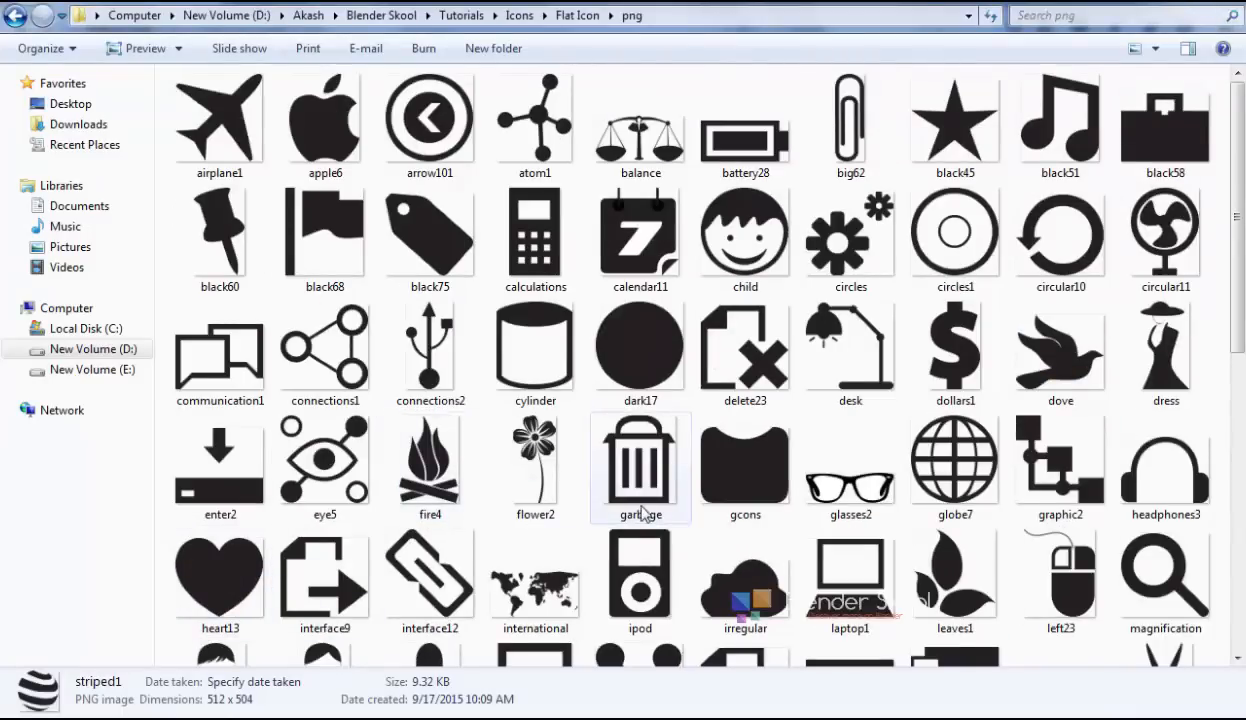
scroll(595, 575, down, 10)
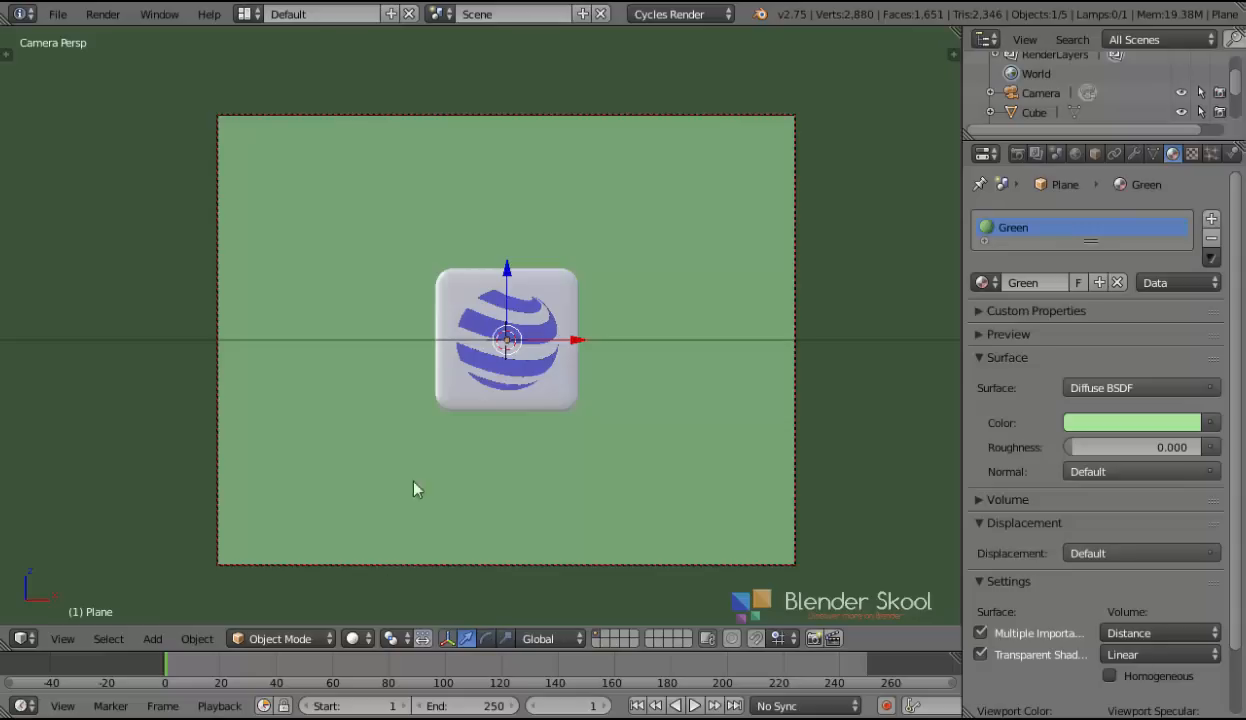
Step: Back in Blender, select the rounded square plate, inspect it from an angle and return to the camera view
scroll(470, 380, up, 3)
right_click(528, 442)
scroll(528, 442, down, 2)
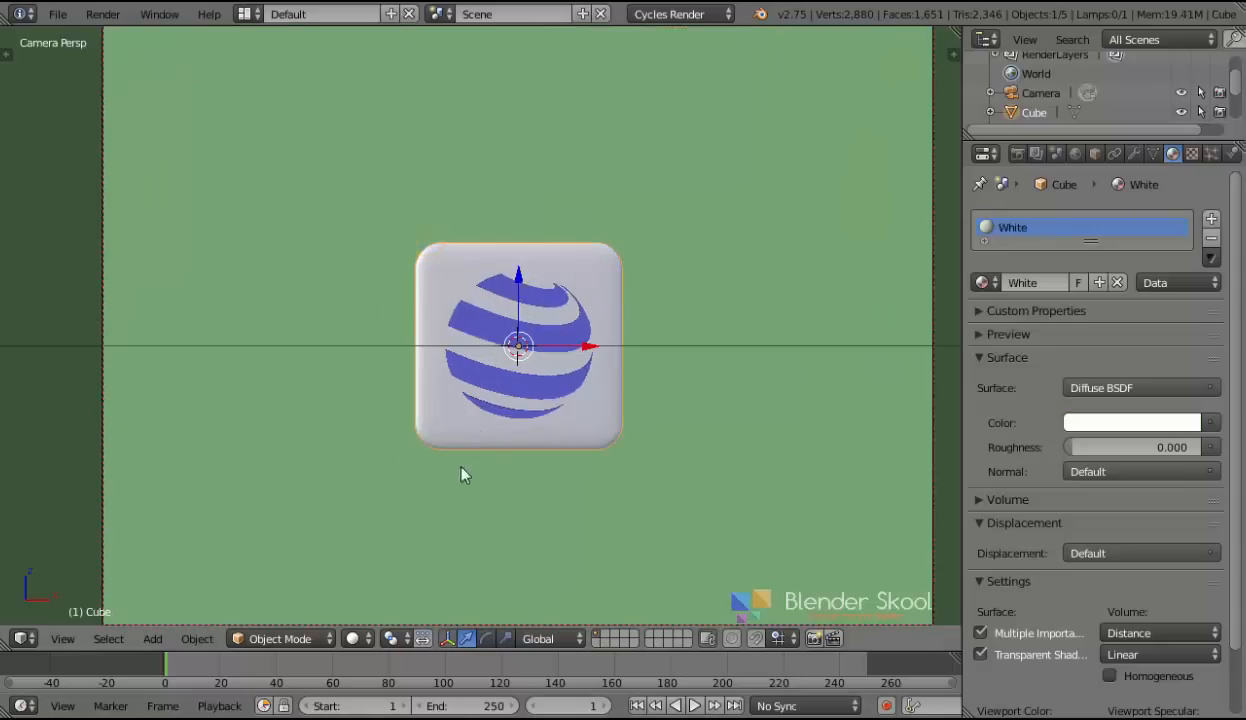
middle_drag(462, 473, 511, 454)
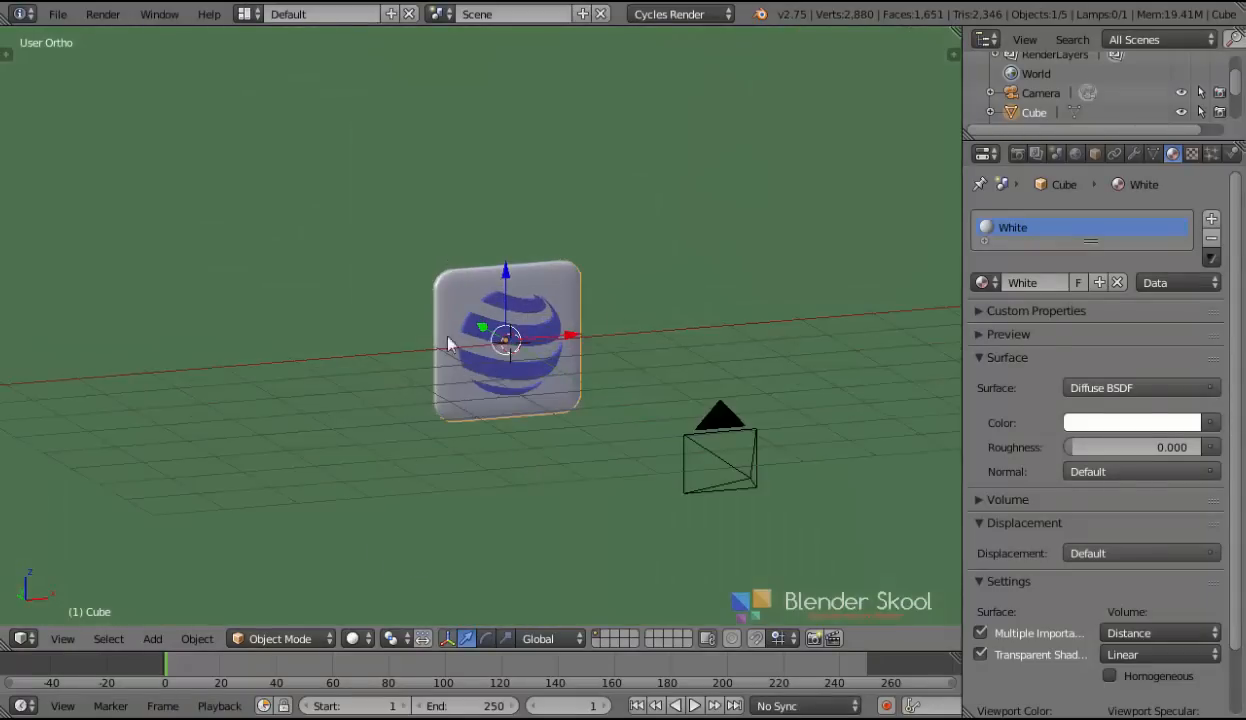
click(74, 636)
click(86, 553)
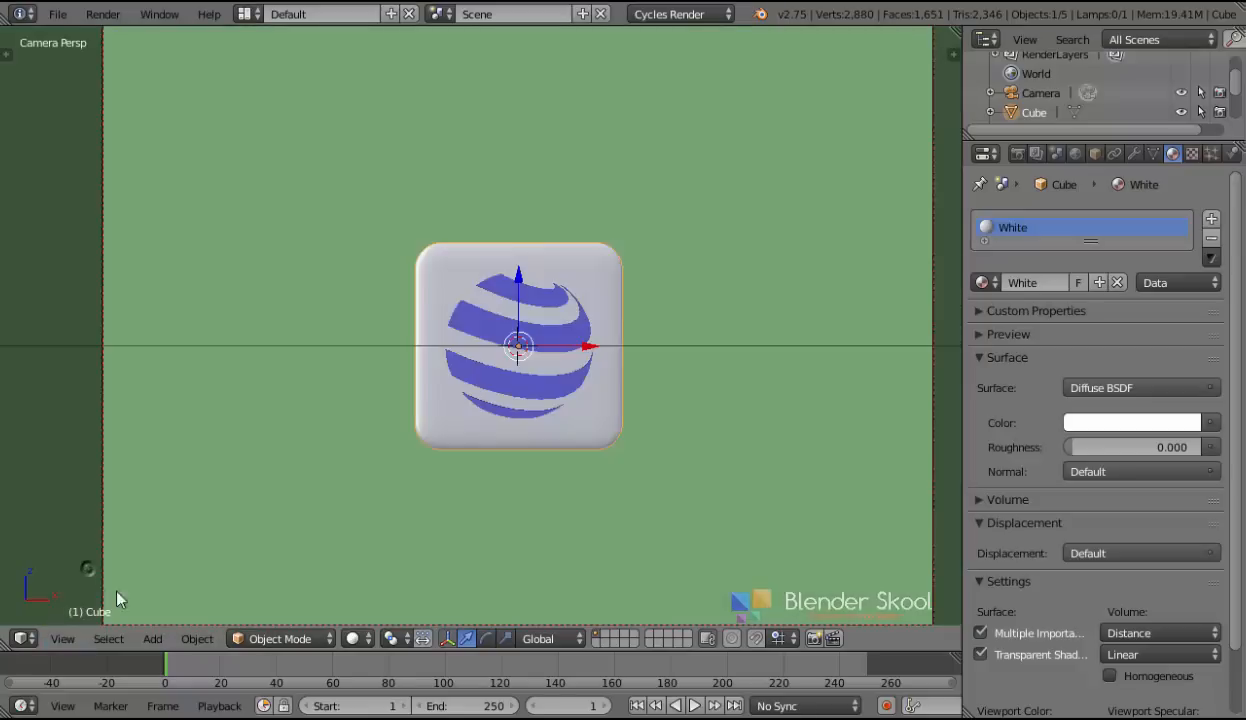
scroll(366, 482, down, 2)
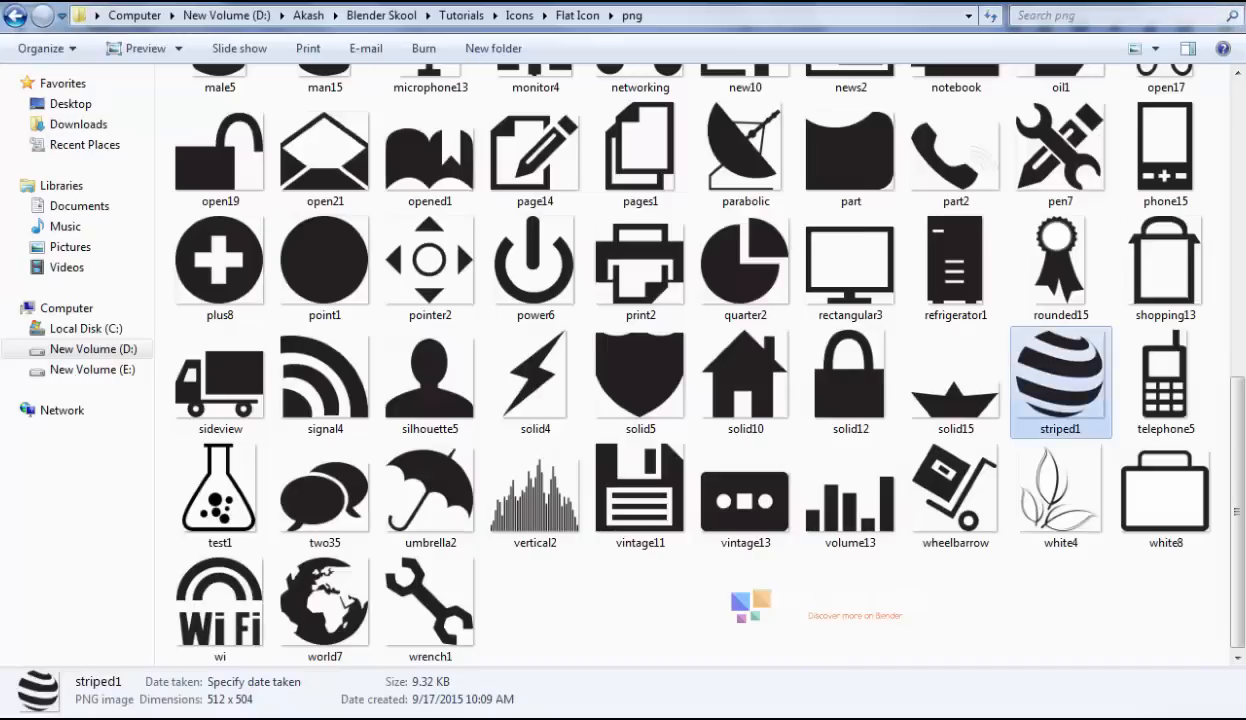
Step: Look through the Flat Icon png folder in the file explorer for another icon, checking test1 and microphone13
scroll(453, 355, up, 3)
scroll(455, 358, up, 3)
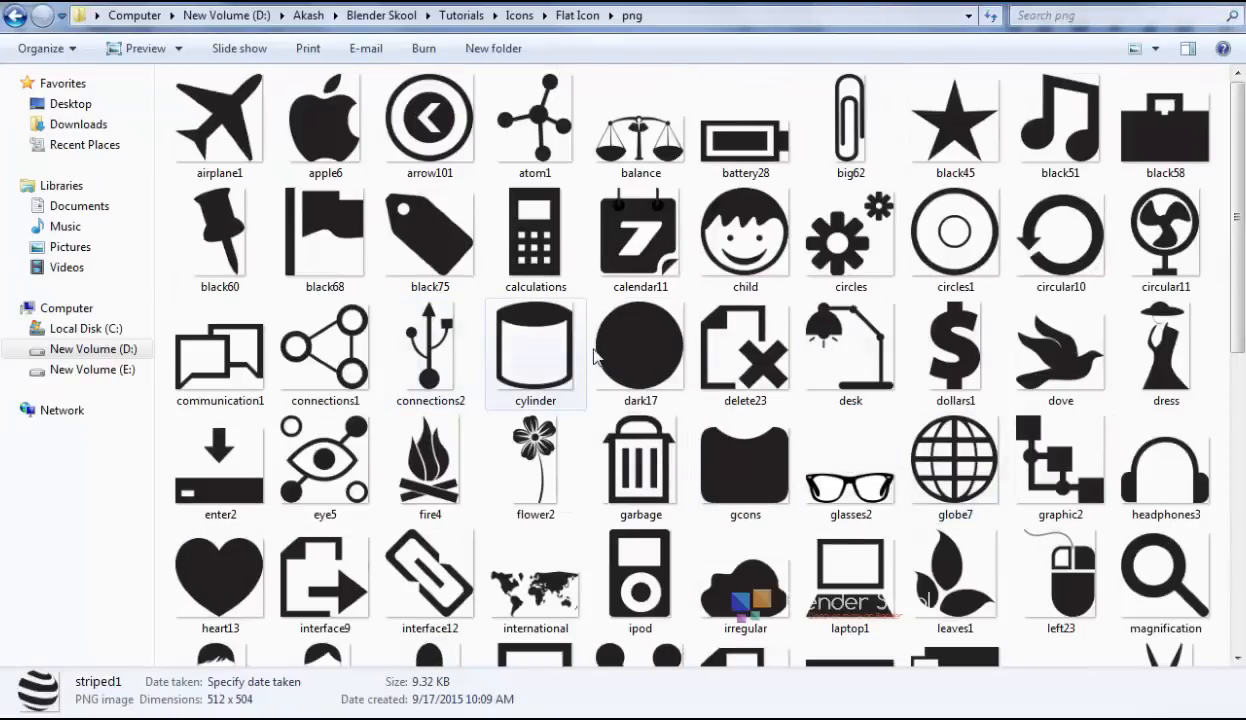
scroll(578, 380, down, 6)
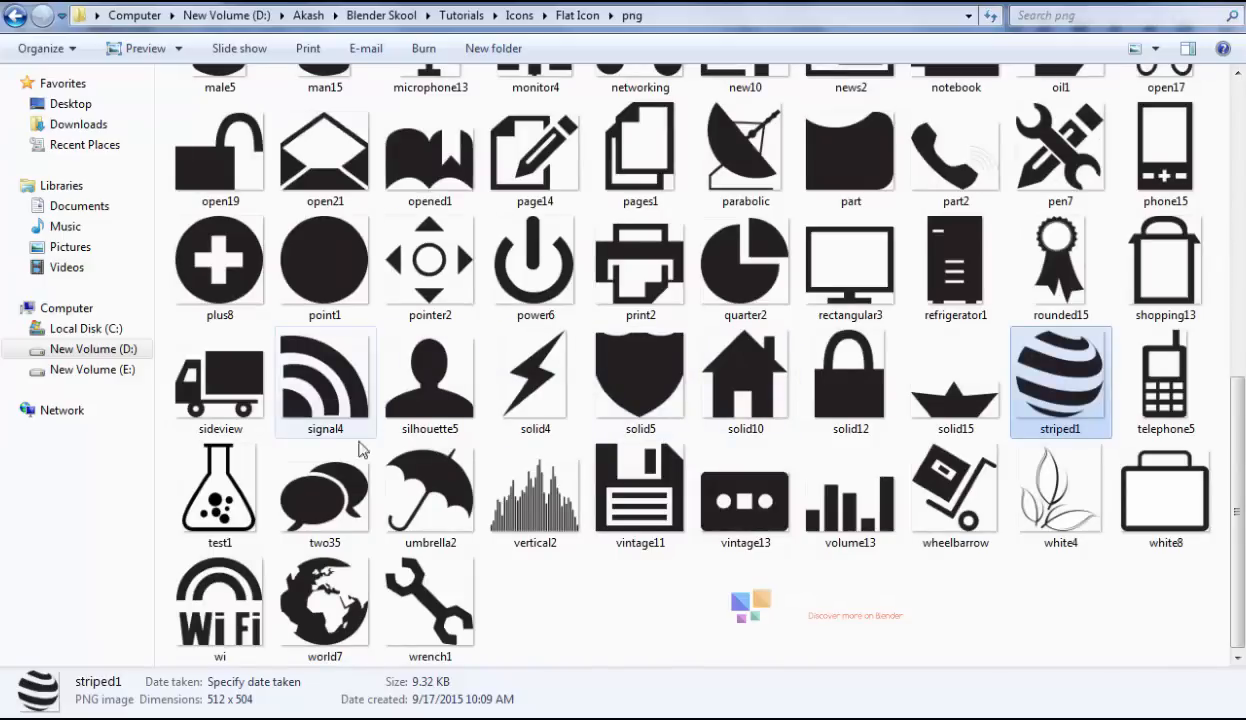
click(230, 495)
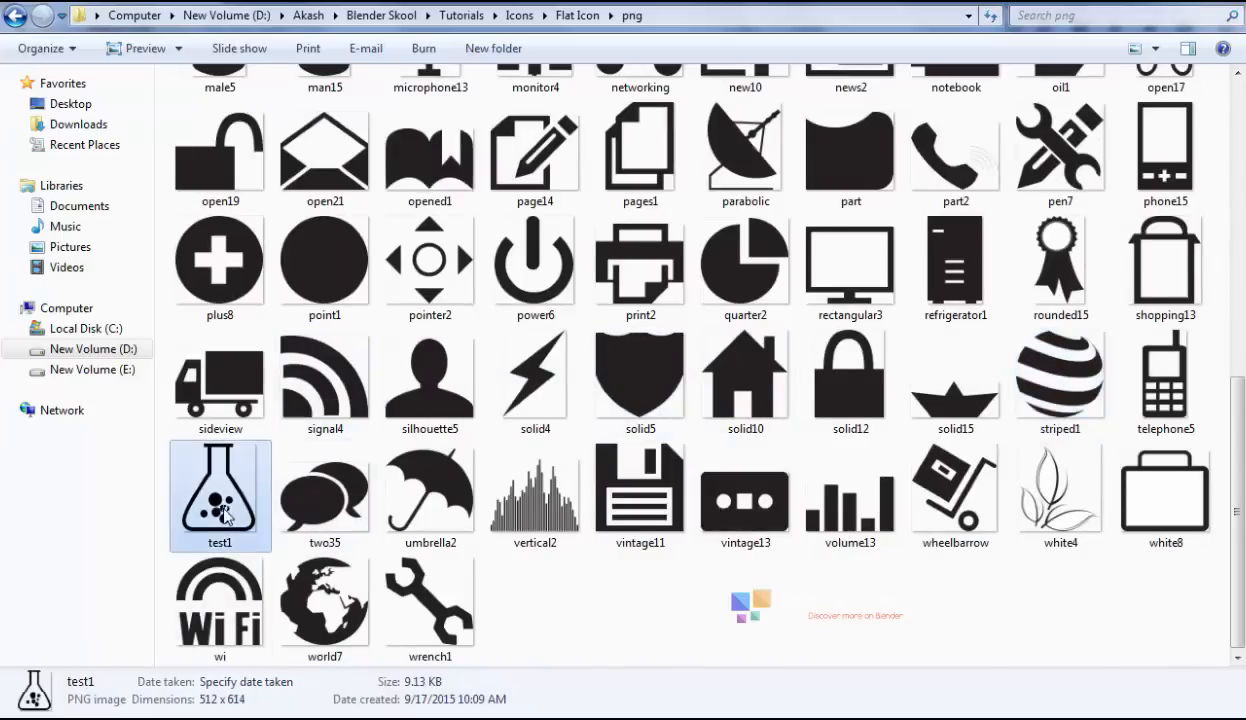
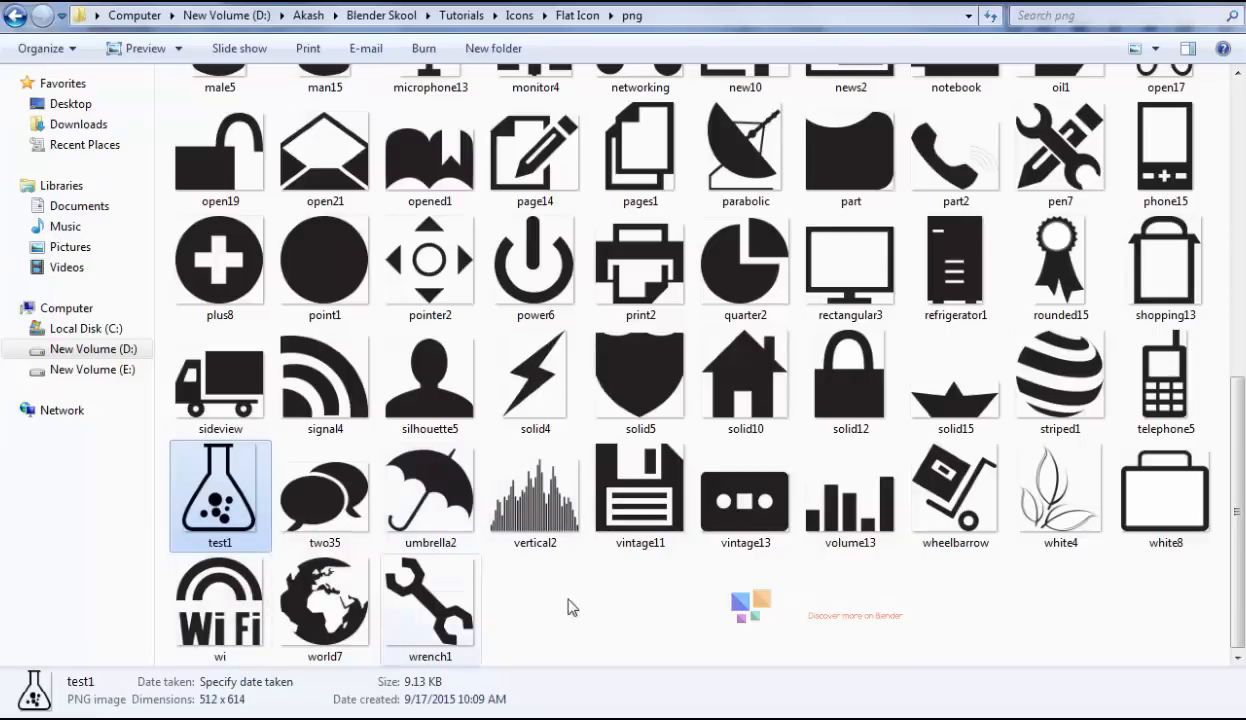
click(643, 610)
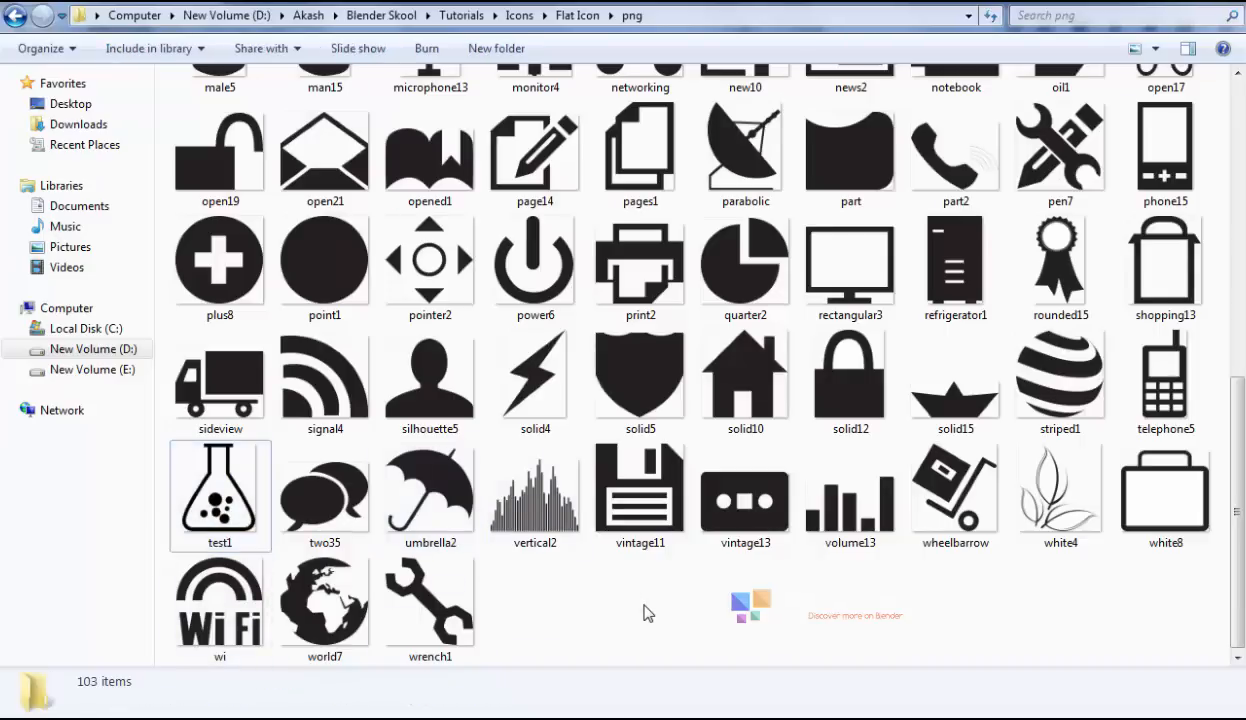
scroll(643, 610, up, 3)
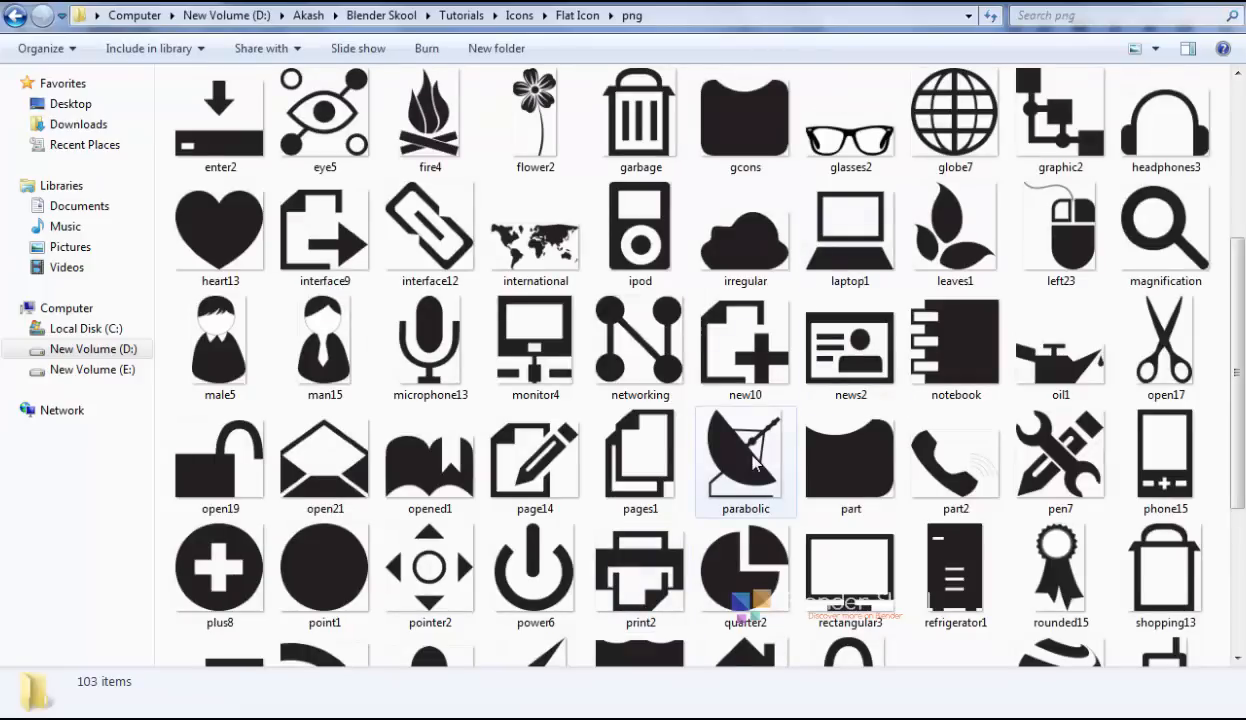
click(393, 396)
scroll(437, 400, up, 3)
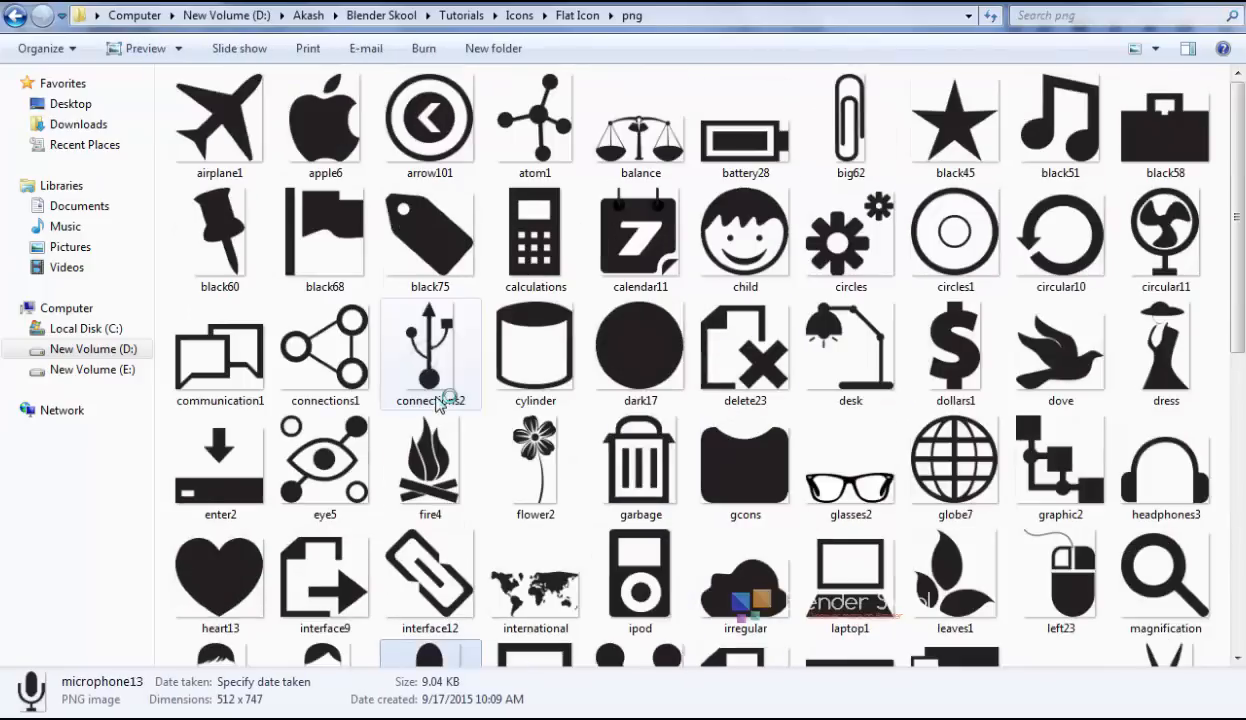
scroll(843, 436, down, 5)
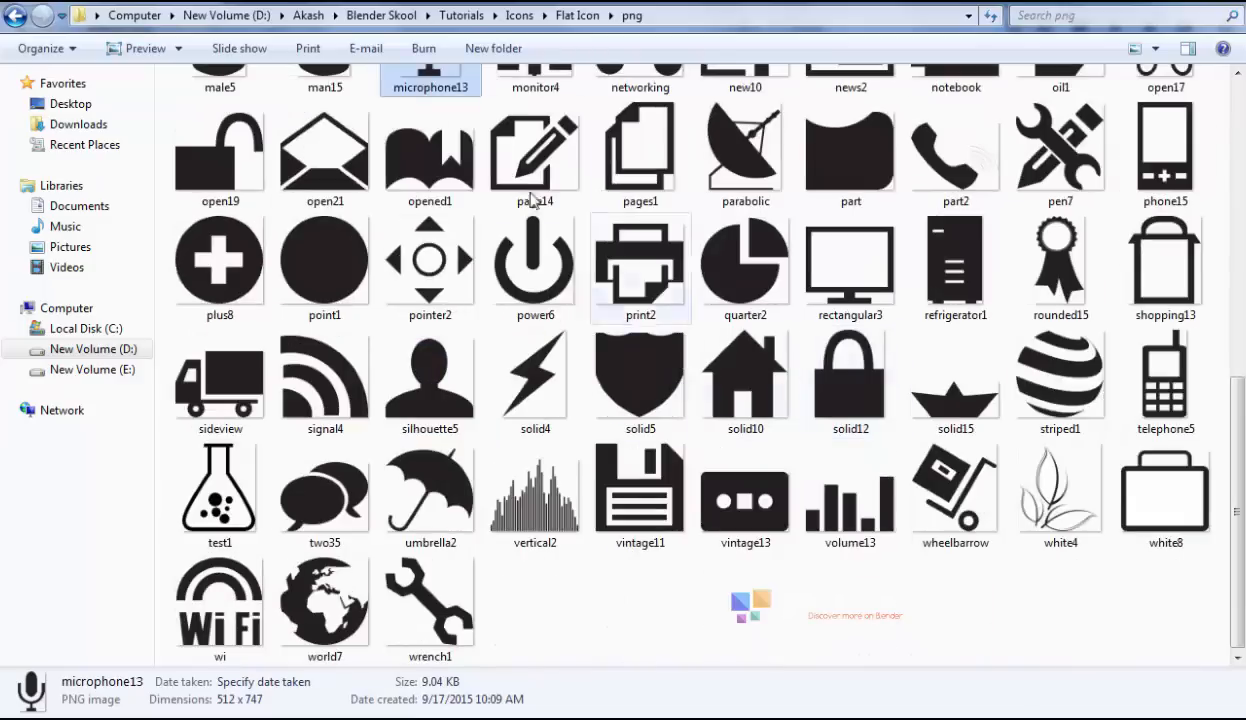
scroll(413, 218, up, 3)
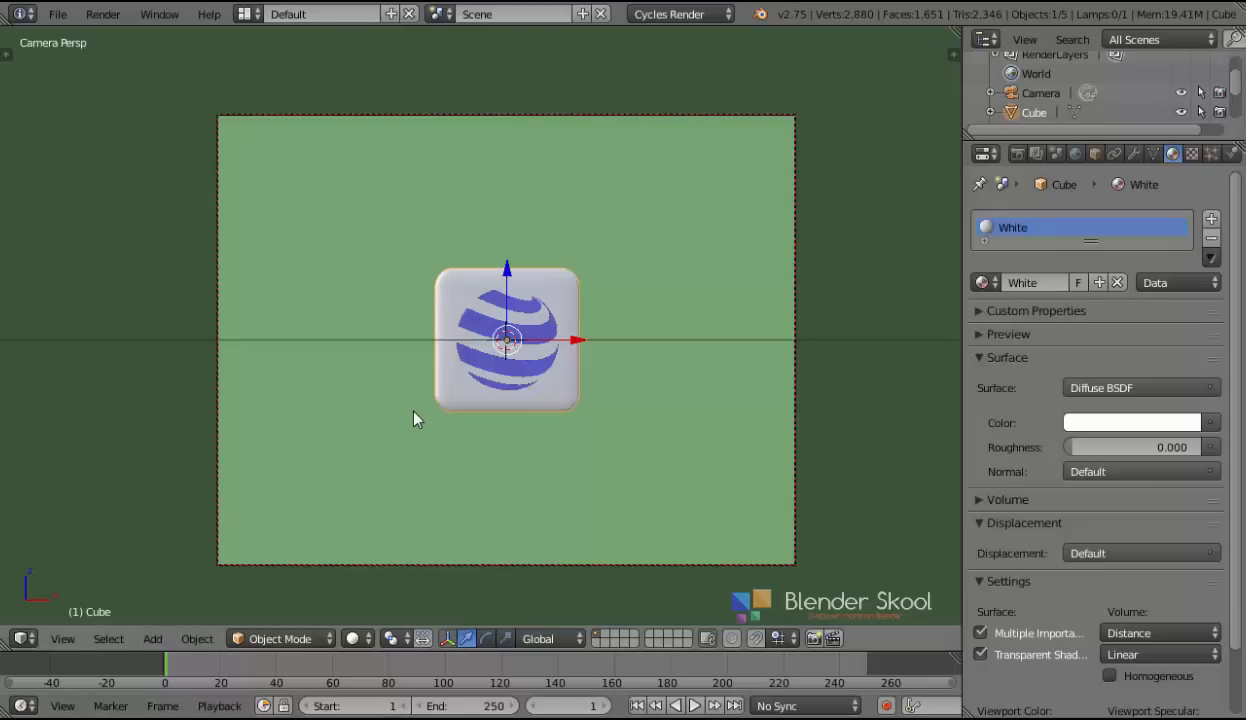
Step: Switch to the empty second layer and import the microphone13.svg icon from the Flat Icon svg folder
key(2)
middle_drag(395, 351, 478, 383)
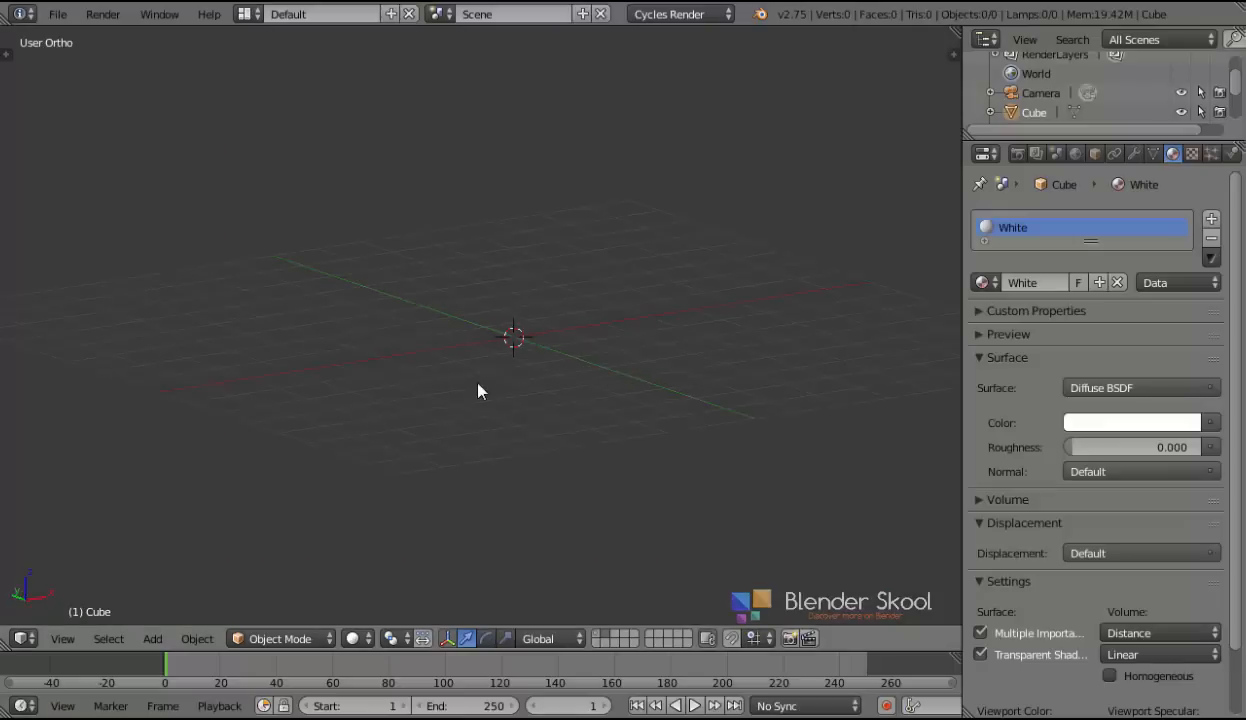
click(57, 14)
mouse_move(80, 383)
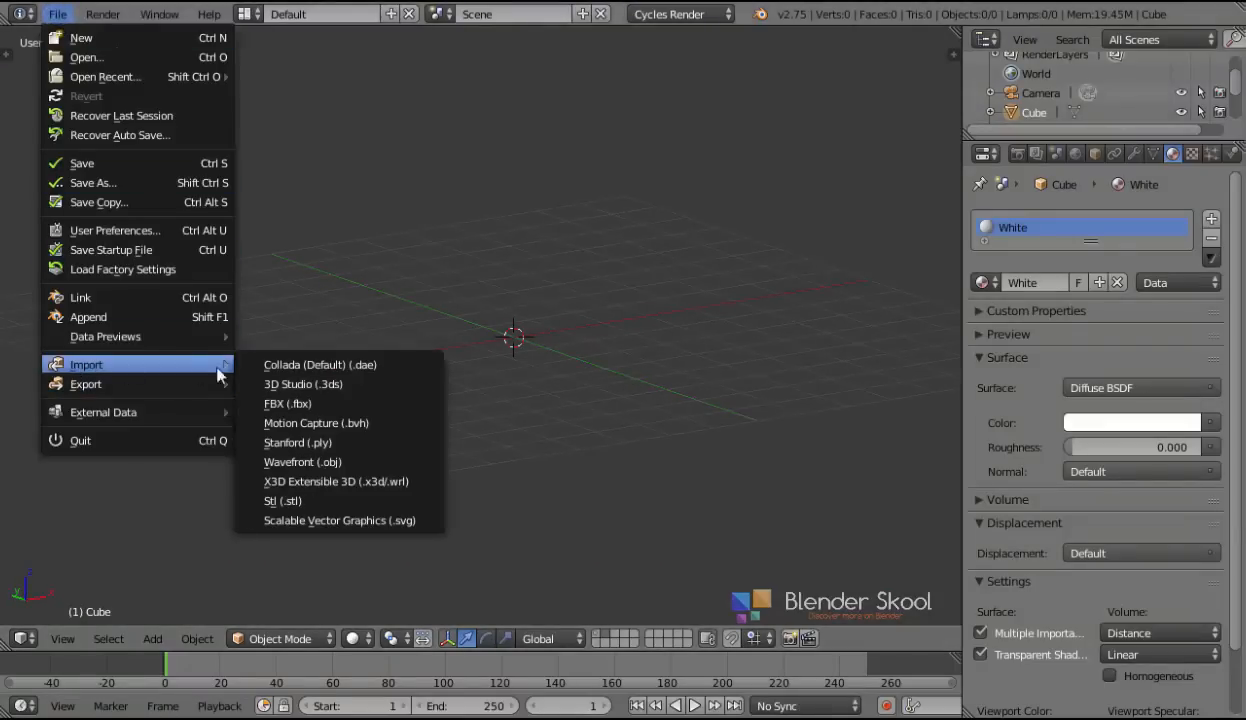
click(356, 524)
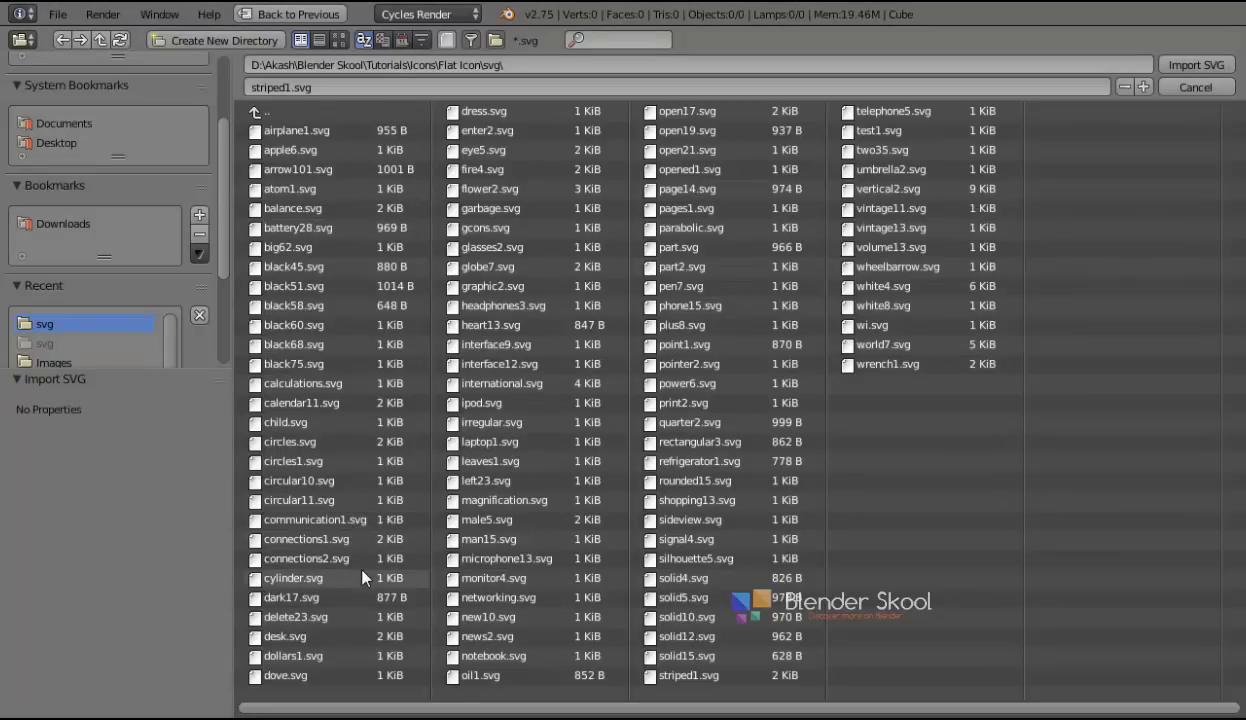
click(540, 559)
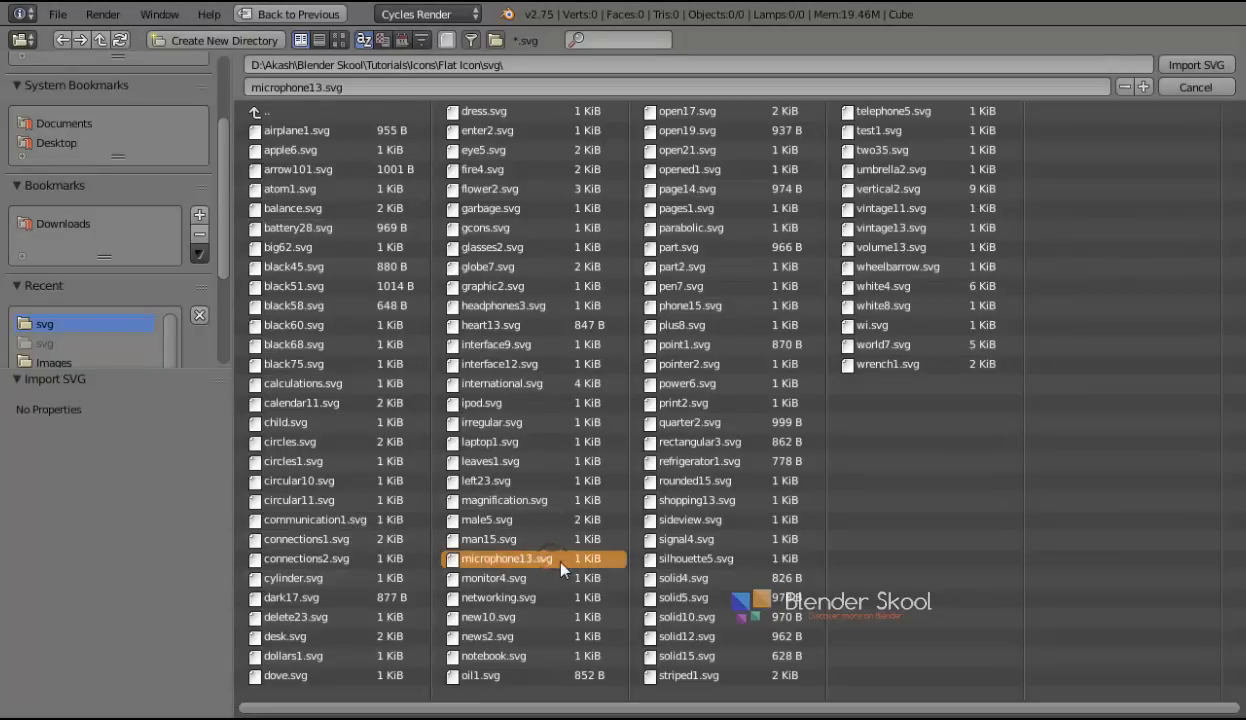
click(1192, 65)
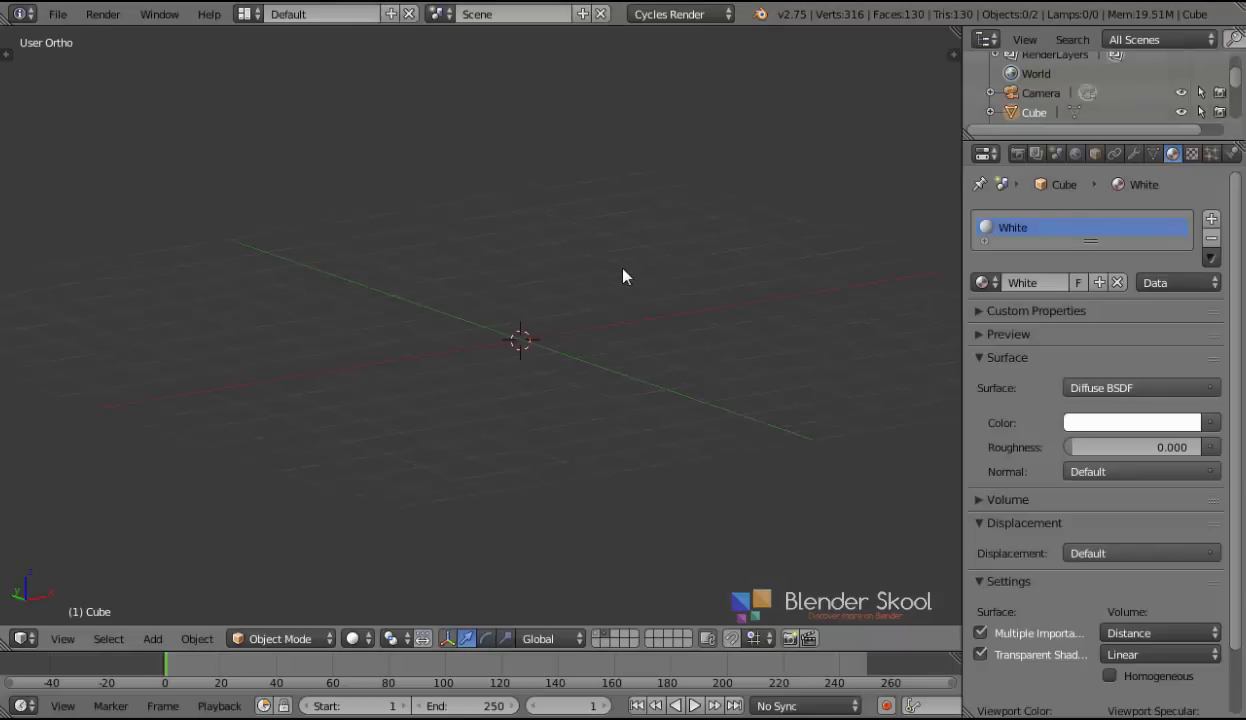
Step: Select both tiny imported microphone curves and scale them up more than 200 times so the icon is visible on the grid
shift+middle_drag(629, 290, 343, 367)
shift+middle_drag(278, 417, 517, 373)
shift+middle_drag(455, 425, 476, 328)
scroll(476, 328, up, 3)
shift+middle_drag(467, 394, 476, 335)
scroll(476, 335, up, 2)
right_click(497, 410)
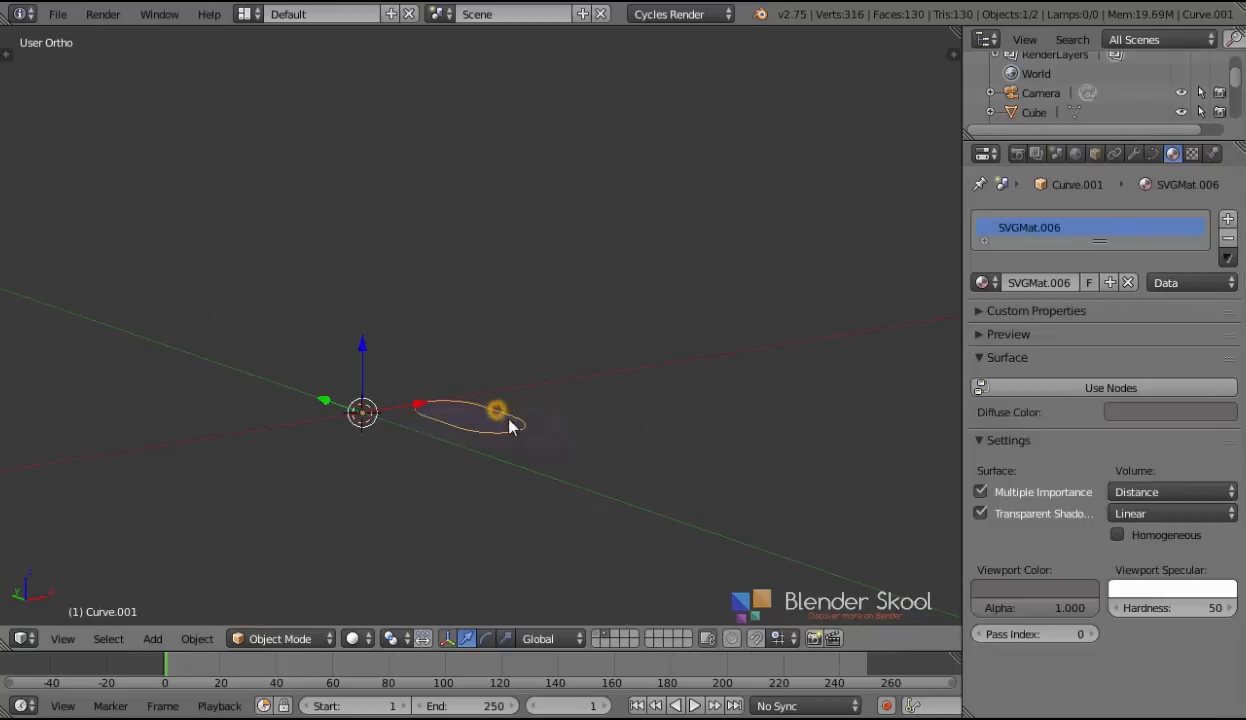
shift+right_click(520, 429)
scroll(553, 450, down, 10)
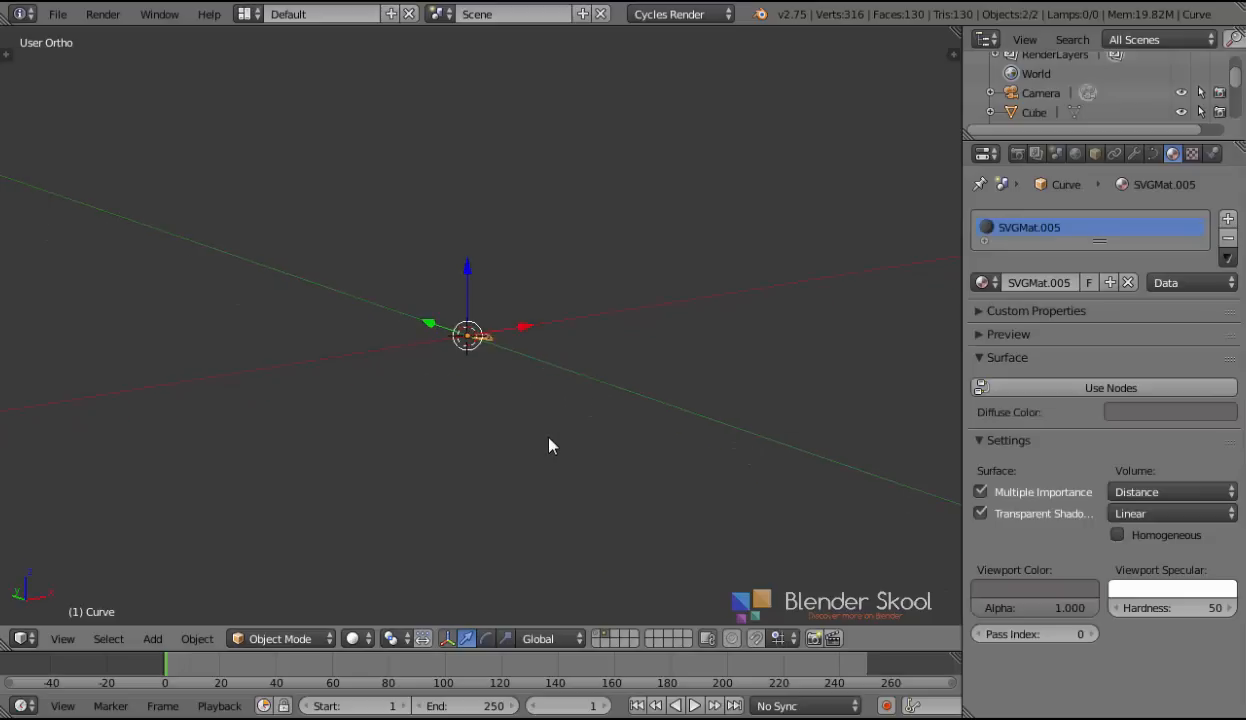
scroll(549, 440, down, 4)
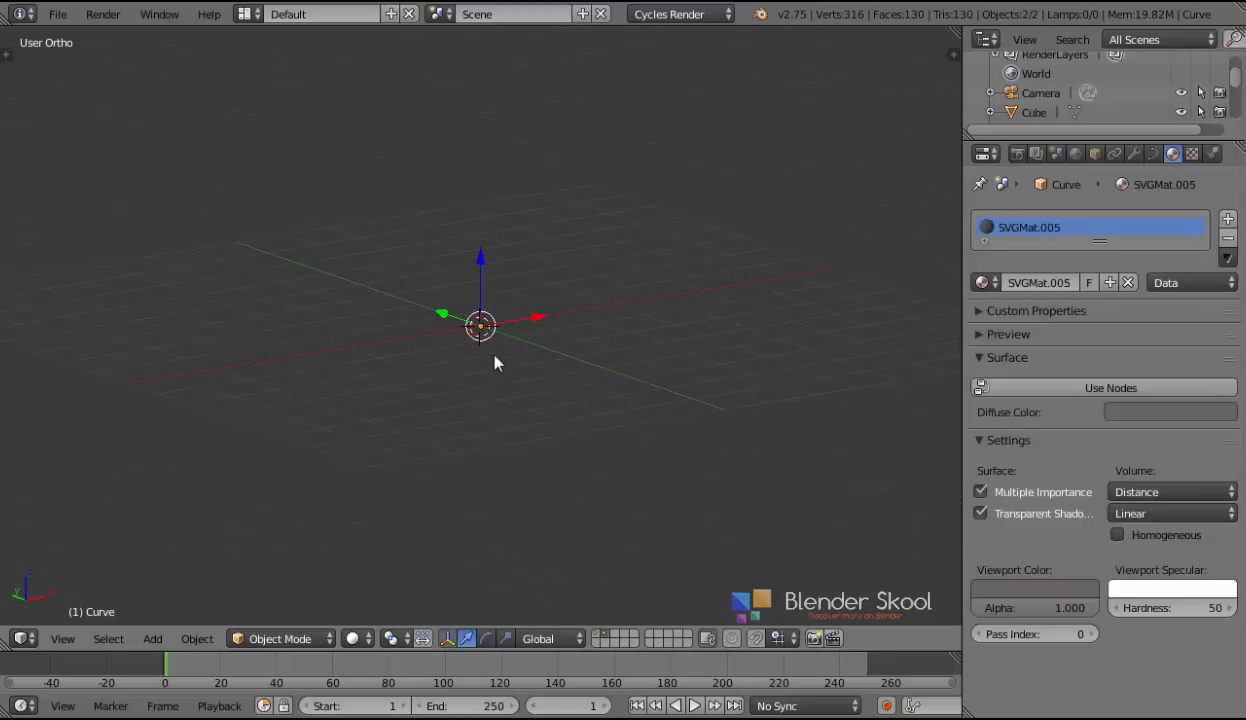
key(s)
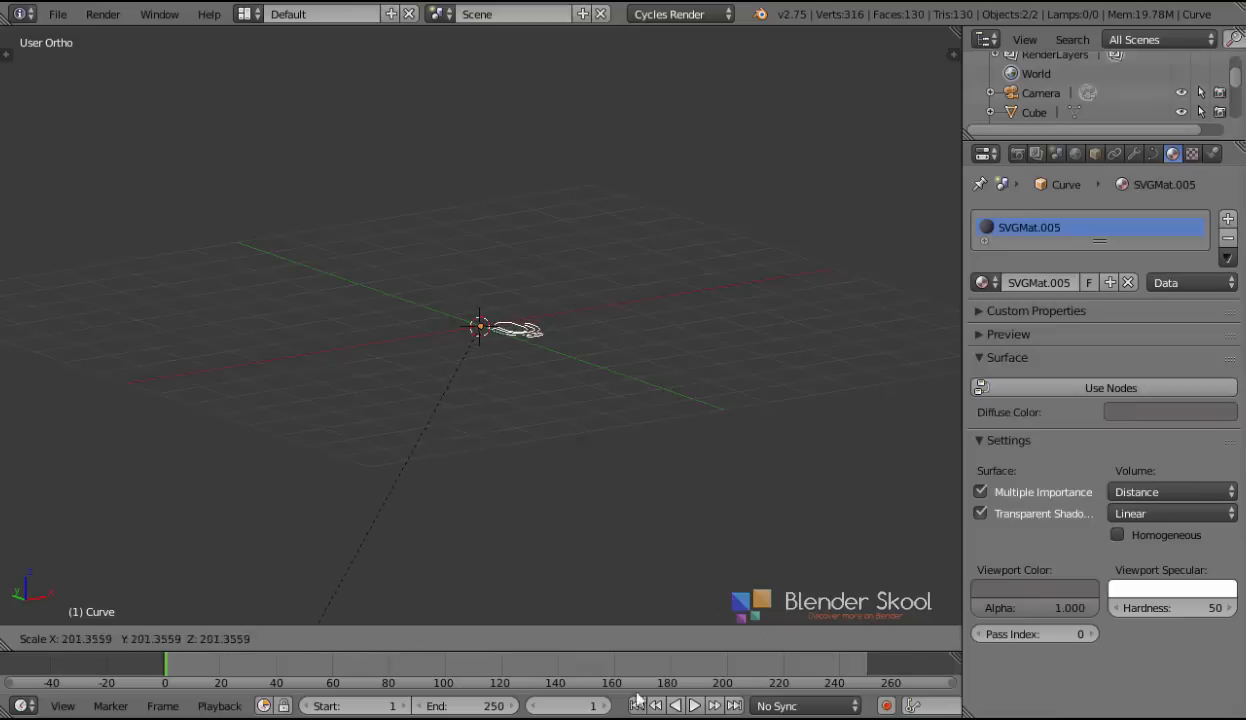
click(142, 335)
middle_drag(591, 338, 574, 393)
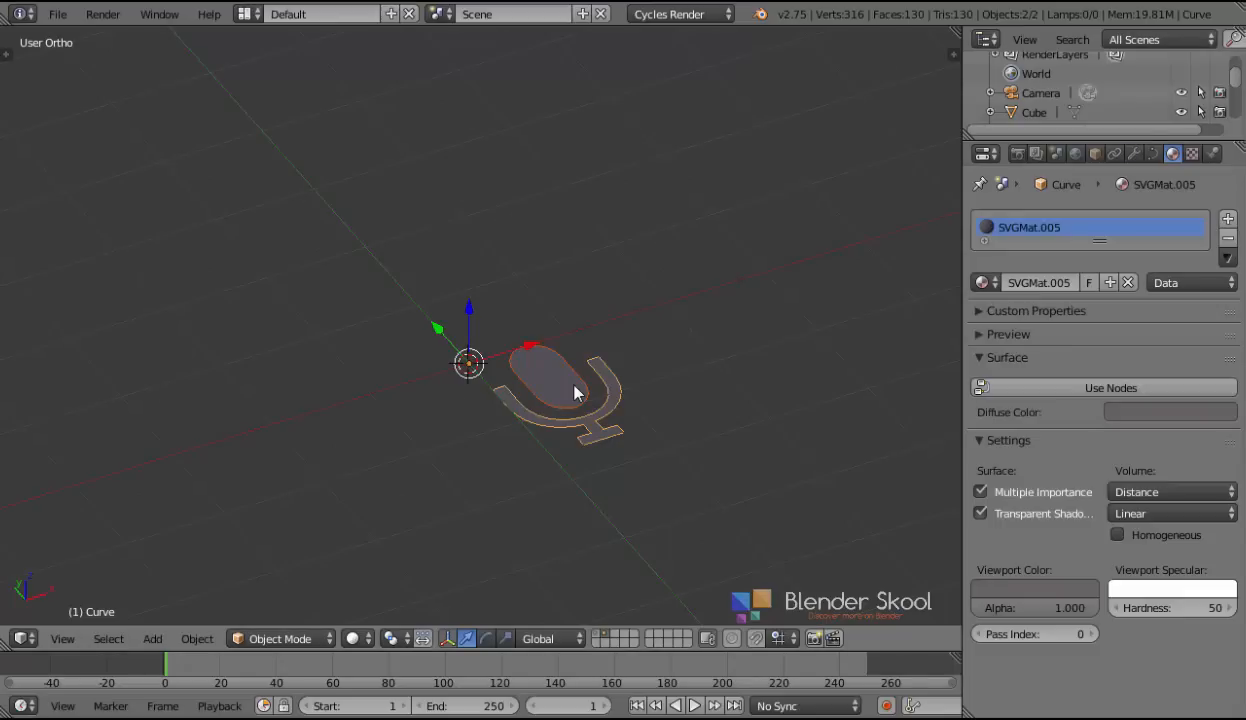
Step: Join the two microphone curves and centre the icon on the 3D cursor, using Origin to Center of Mass
key(ctrl+j)
key(shift+ctrl+alt+c)
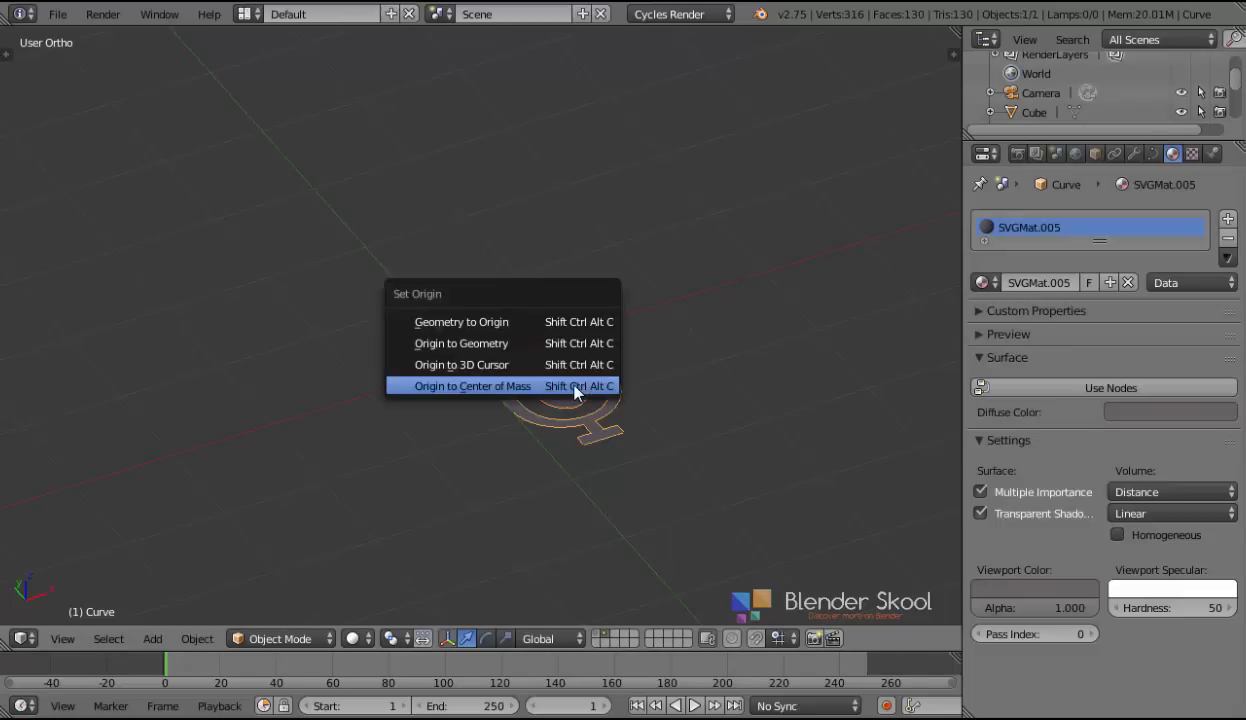
click(575, 388)
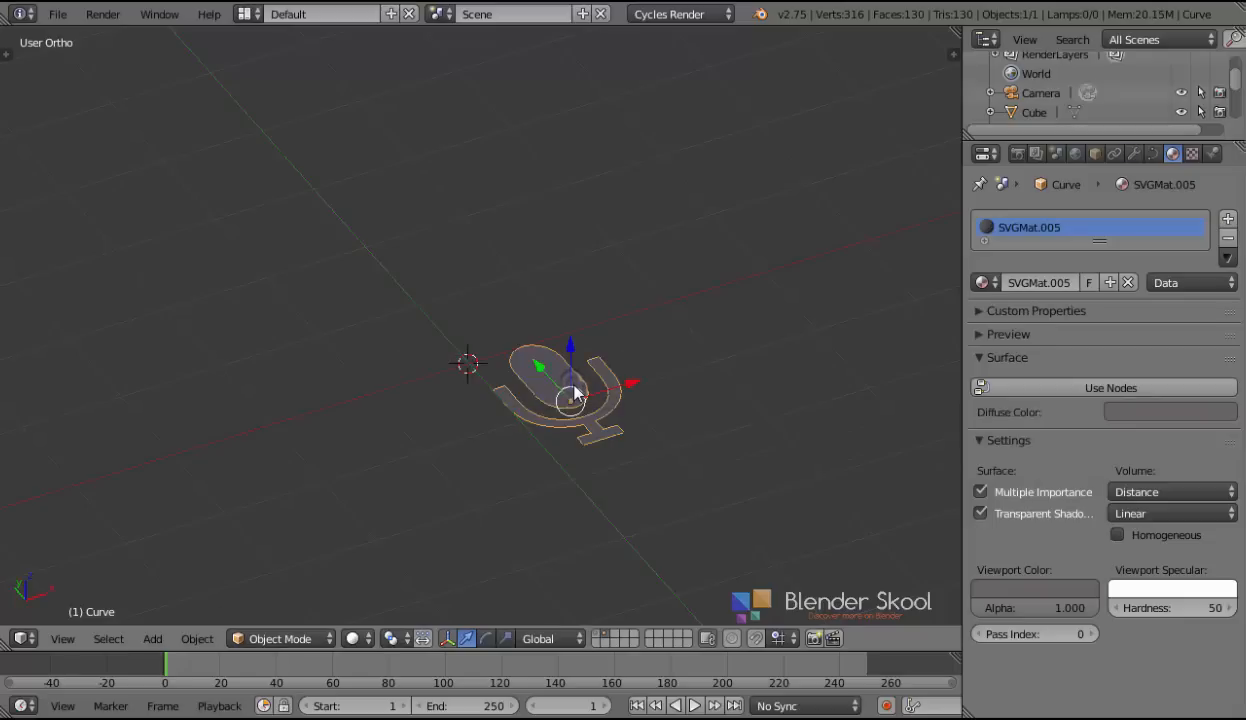
key(shift+s)
click(575, 390)
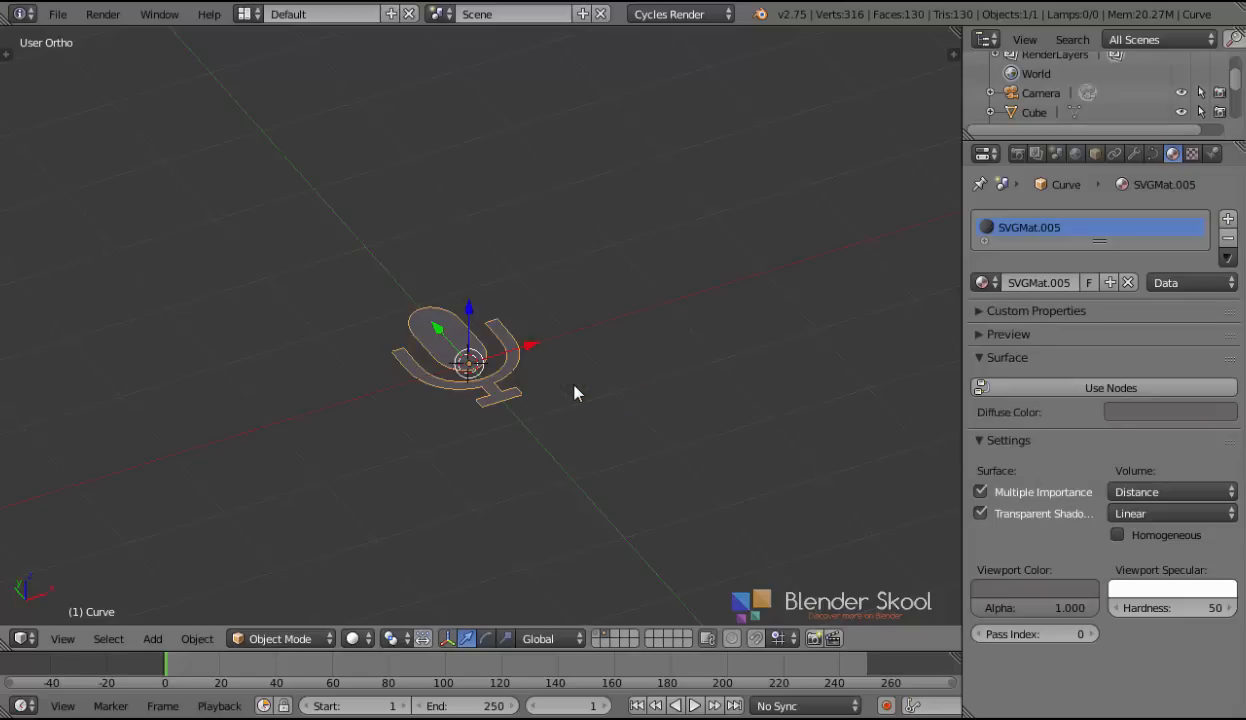
Step: Stand the microphone upright by rotating it 90 degrees about X, and convert the curve to a mesh
text(rx90)
key(Return)
middle_drag(575, 392, 467, 353)
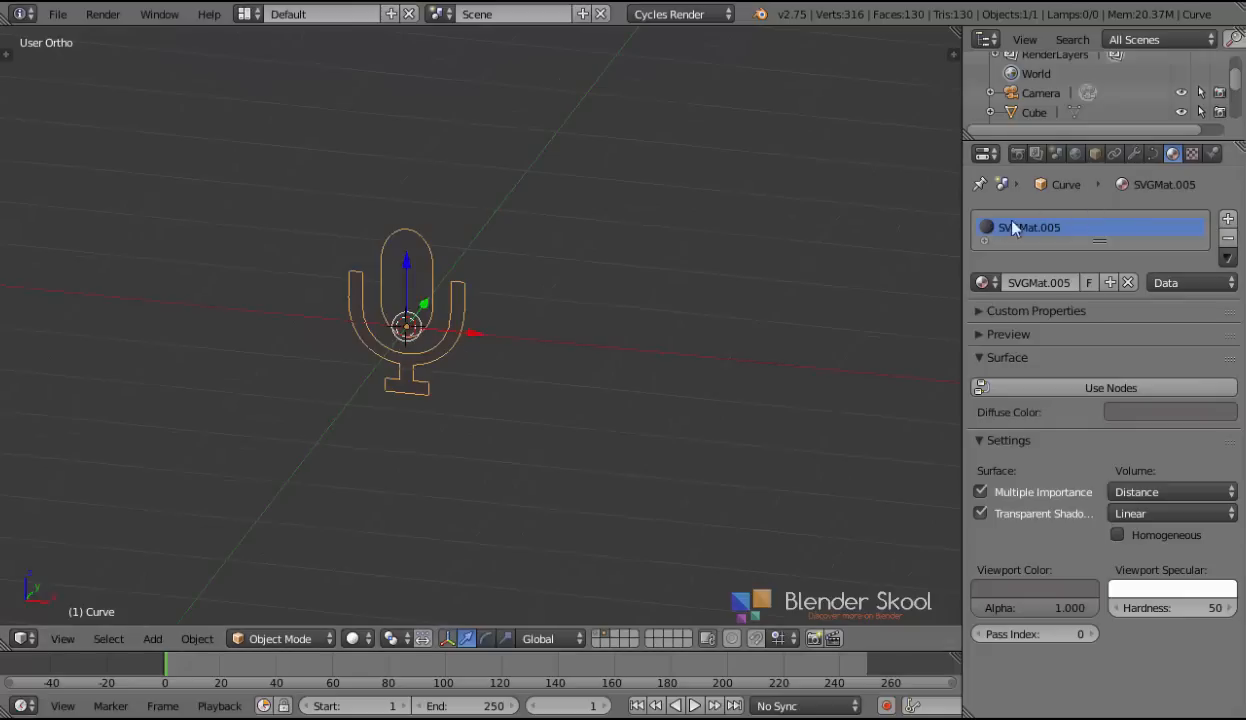
key(alt+c)
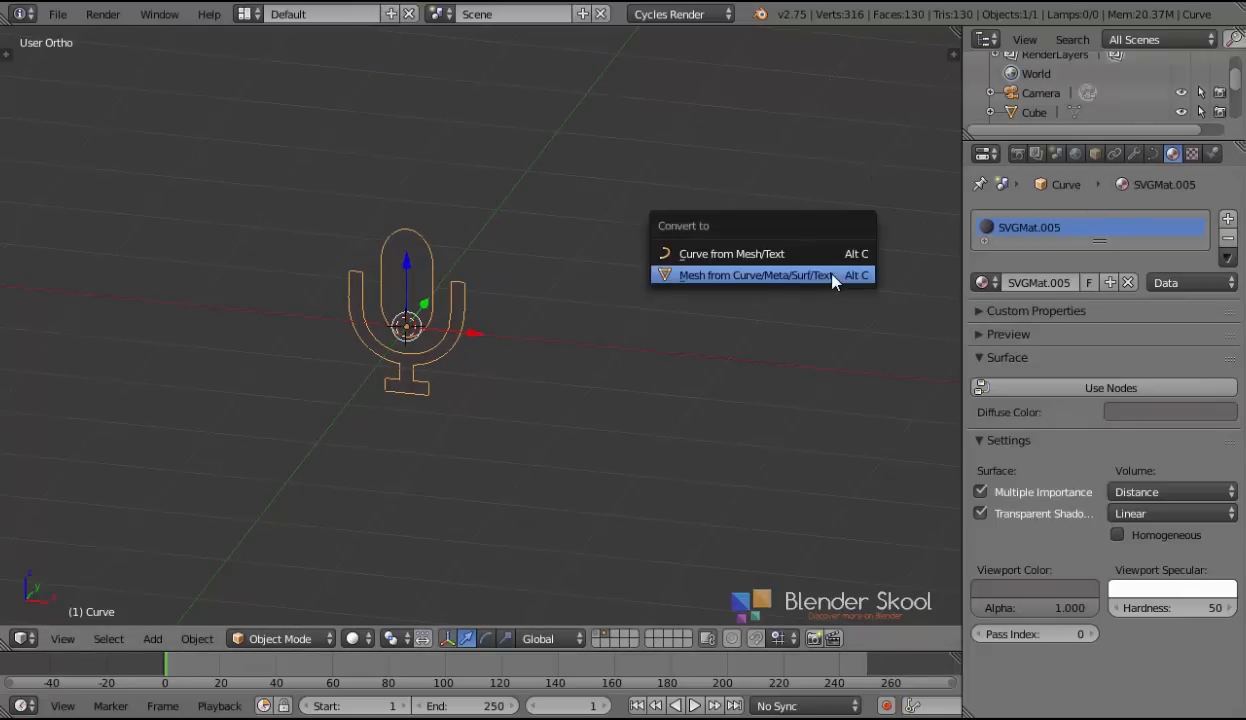
click(782, 276)
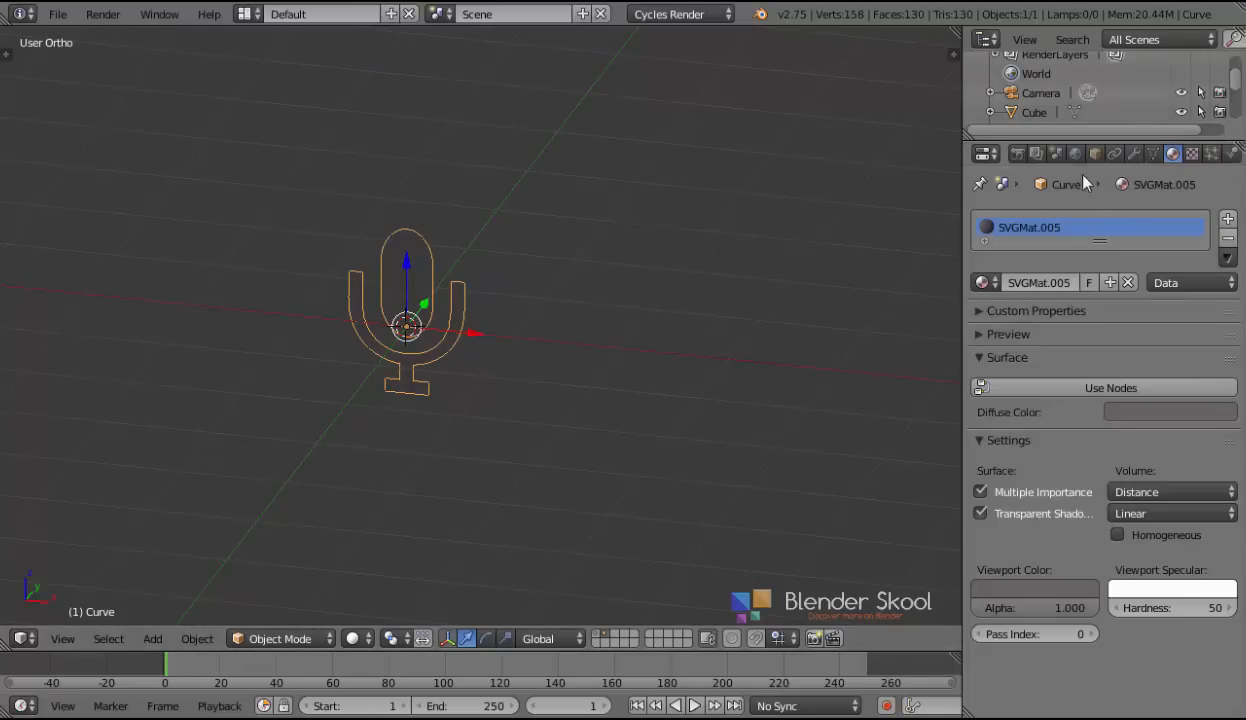
Step: Try thickening the microphone mesh with a Solidify modifier and inspect the shape from several angles
click(1133, 154)
click(1090, 218)
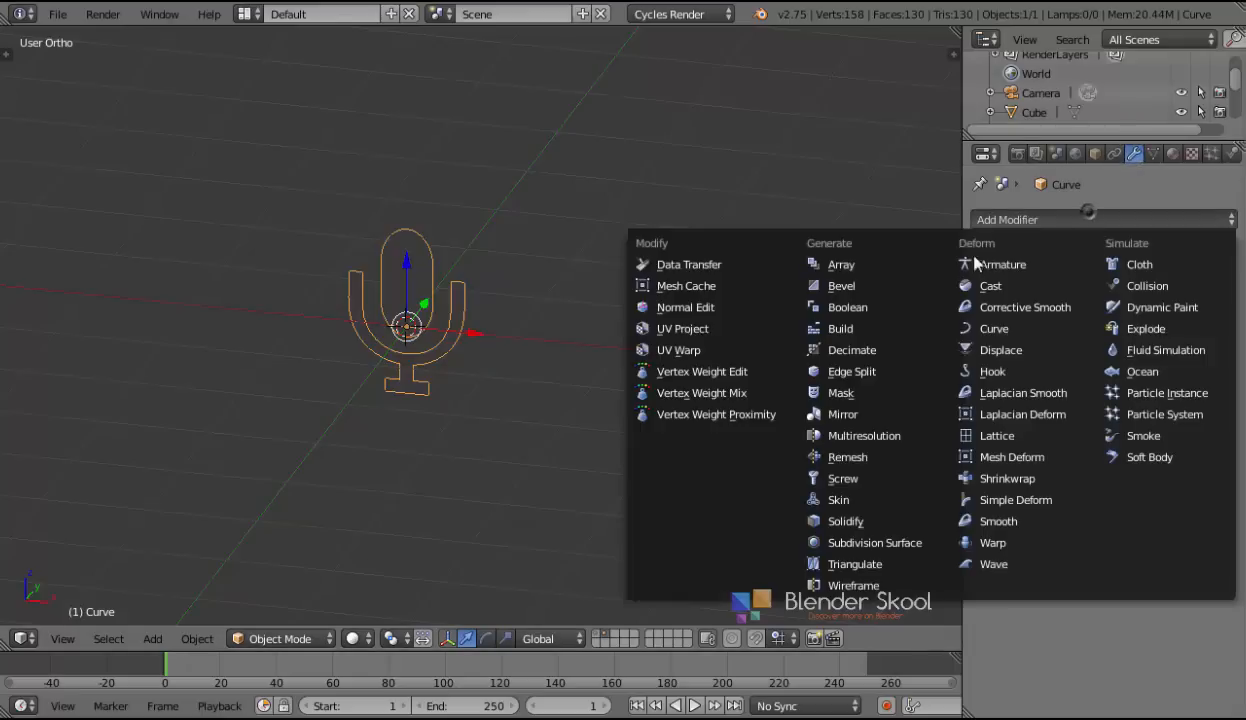
click(862, 521)
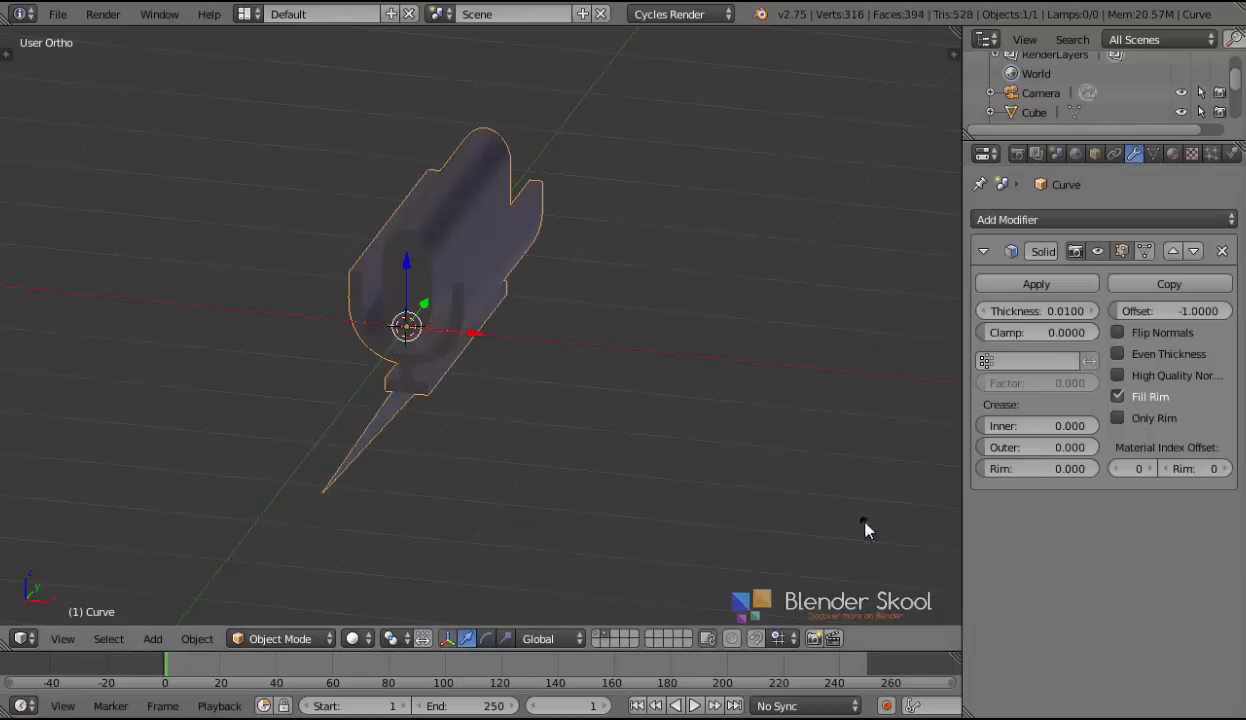
middle_drag(676, 475, 782, 476)
scroll(782, 476, up, 3)
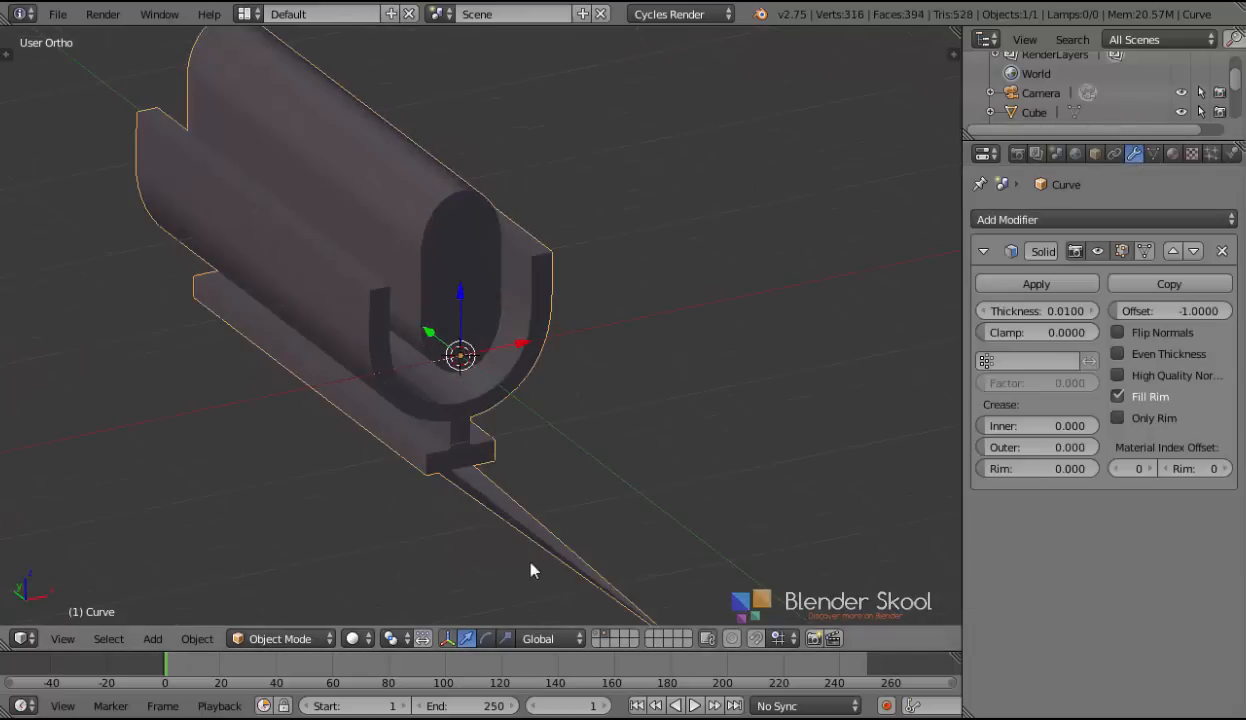
middle_drag(537, 523, 403, 246)
Step: Compare the solidified microphone in edit and object mode from several angles, and remove the Solidify modifier
key(Tab)
scroll(456, 362, up, 1)
key(Tab)
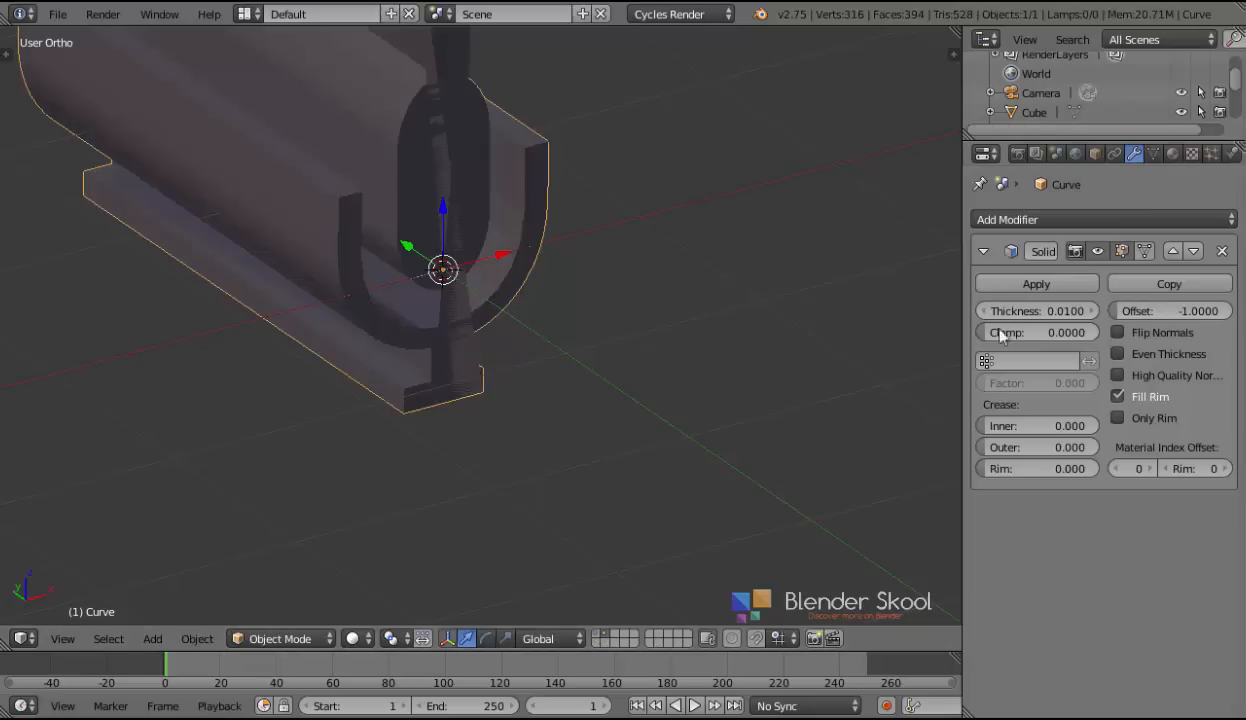
scroll(638, 325, down, 3)
shift+middle_drag(561, 309, 585, 369)
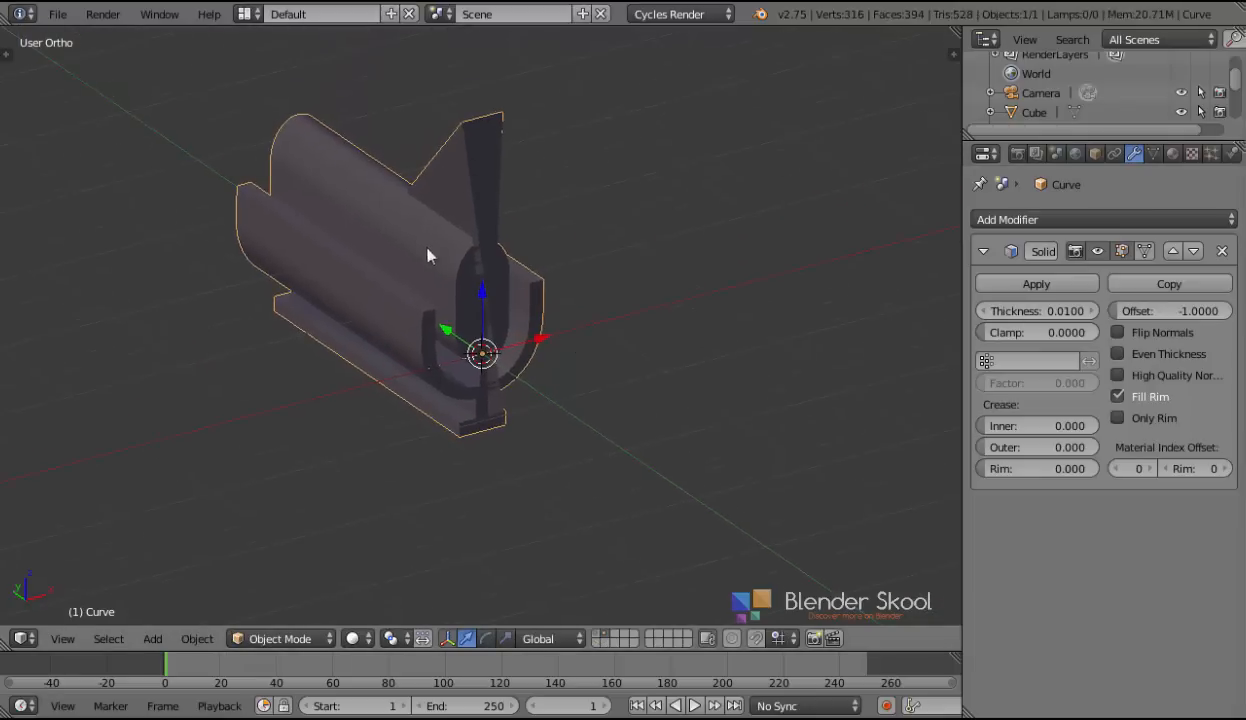
key(Tab)
key(Tab)
middle_drag(478, 159, 517, 99)
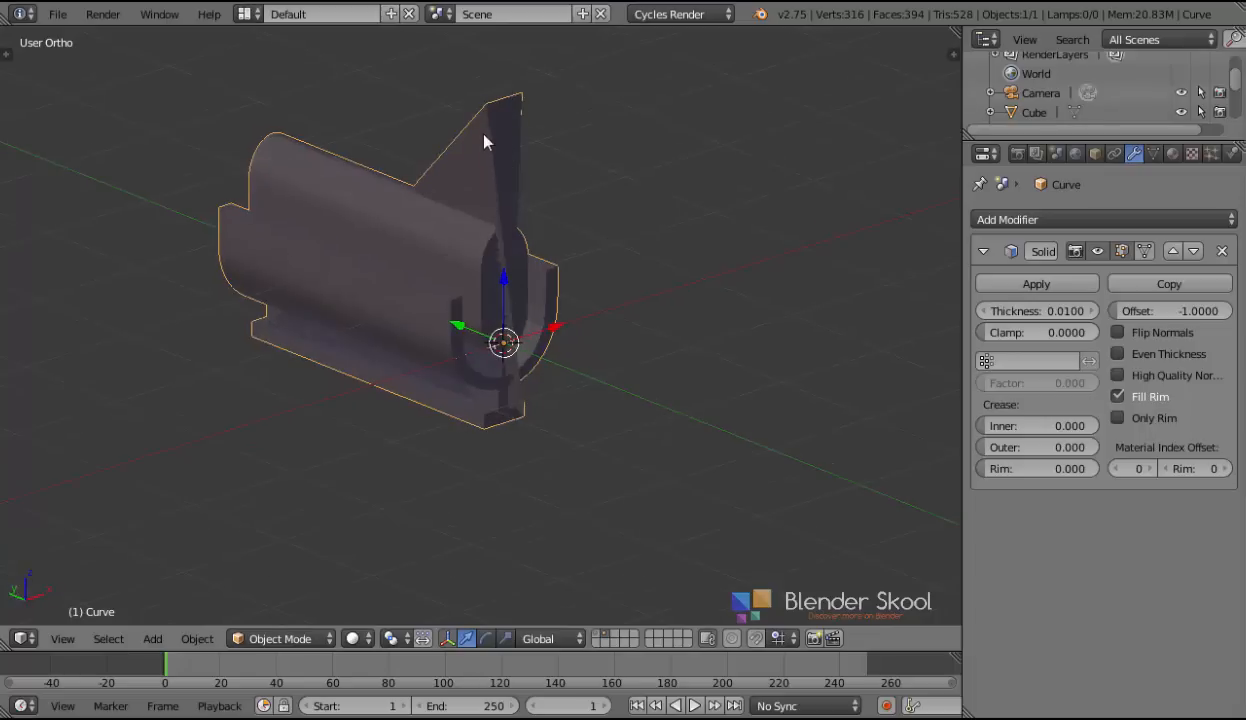
key(Tab)
key(Tab)
middle_drag(508, 295, 448, 284)
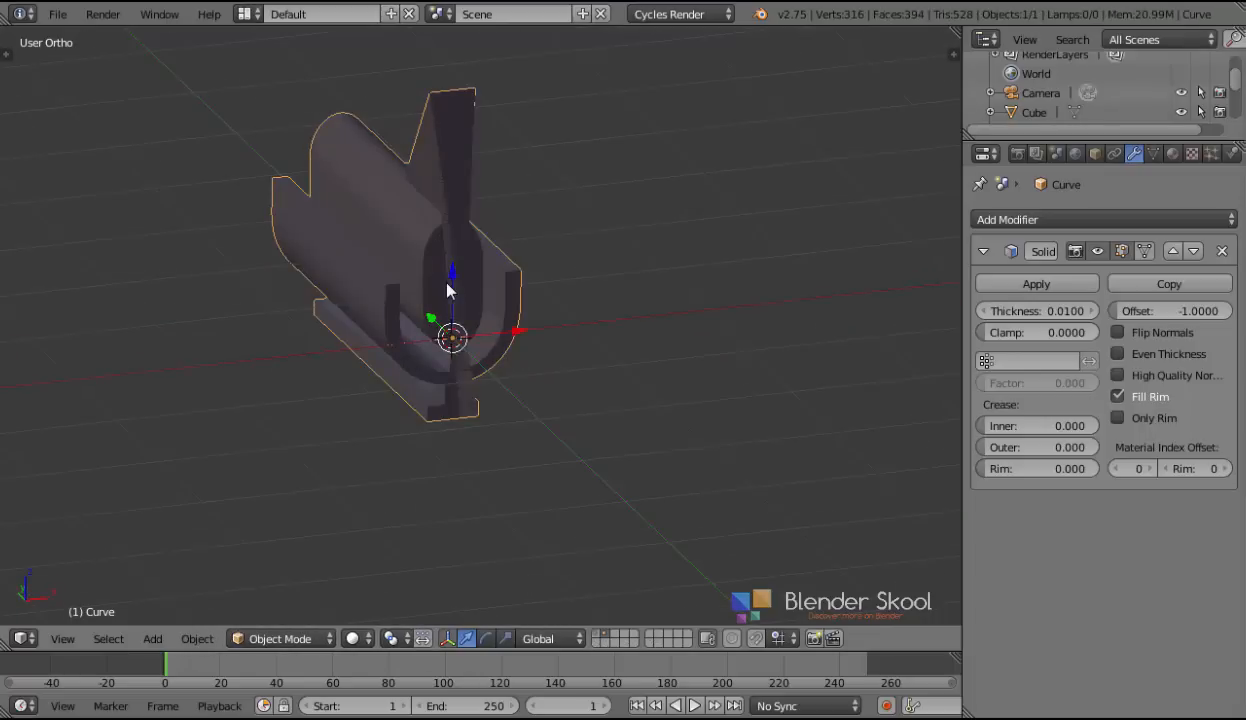
click(1221, 251)
Step: Try extruding the entire microphone mesh along the global Y axis, and delete the extruded geometry
key(Tab)
middle_drag(551, 398, 587, 406)
key(a)
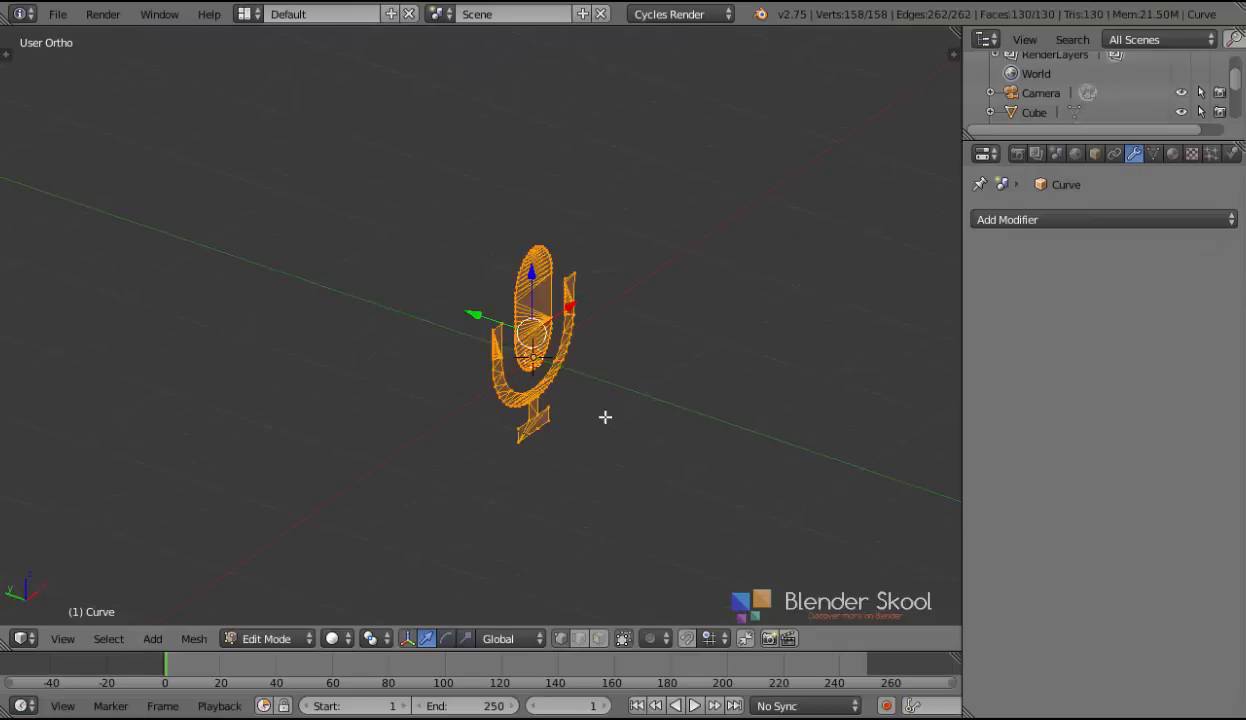
key(e)
key(x)
key(y)
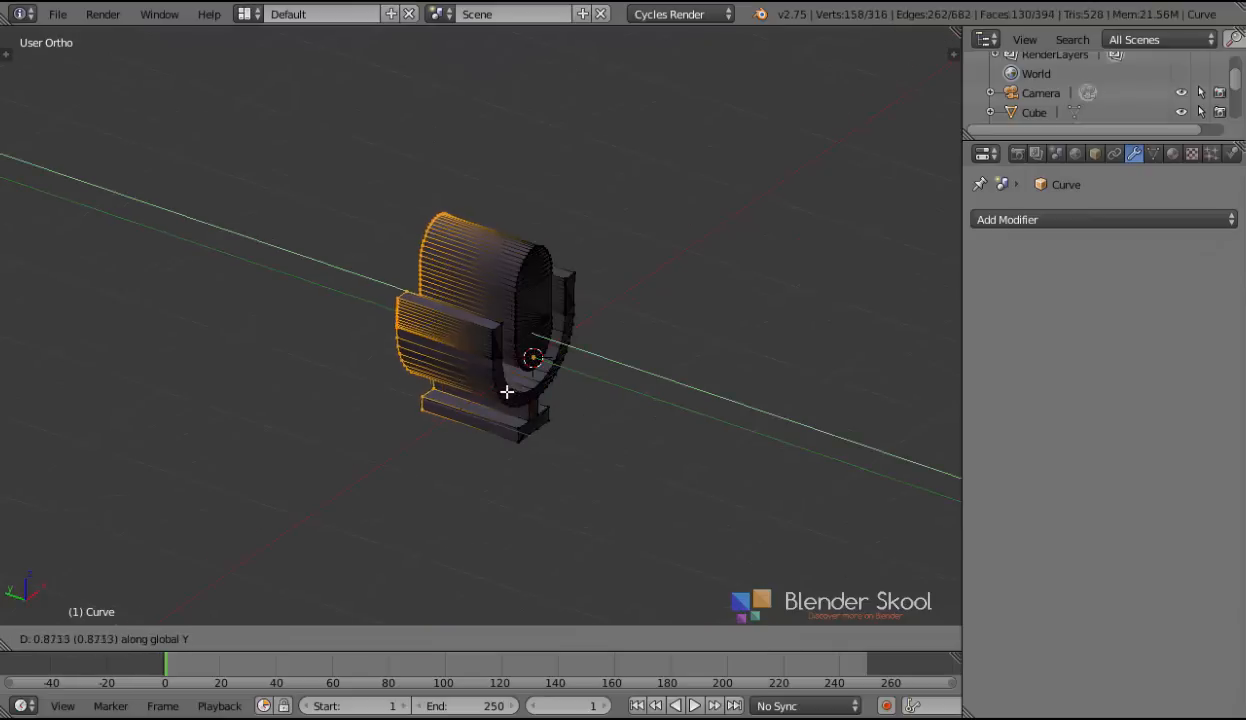
key(Escape)
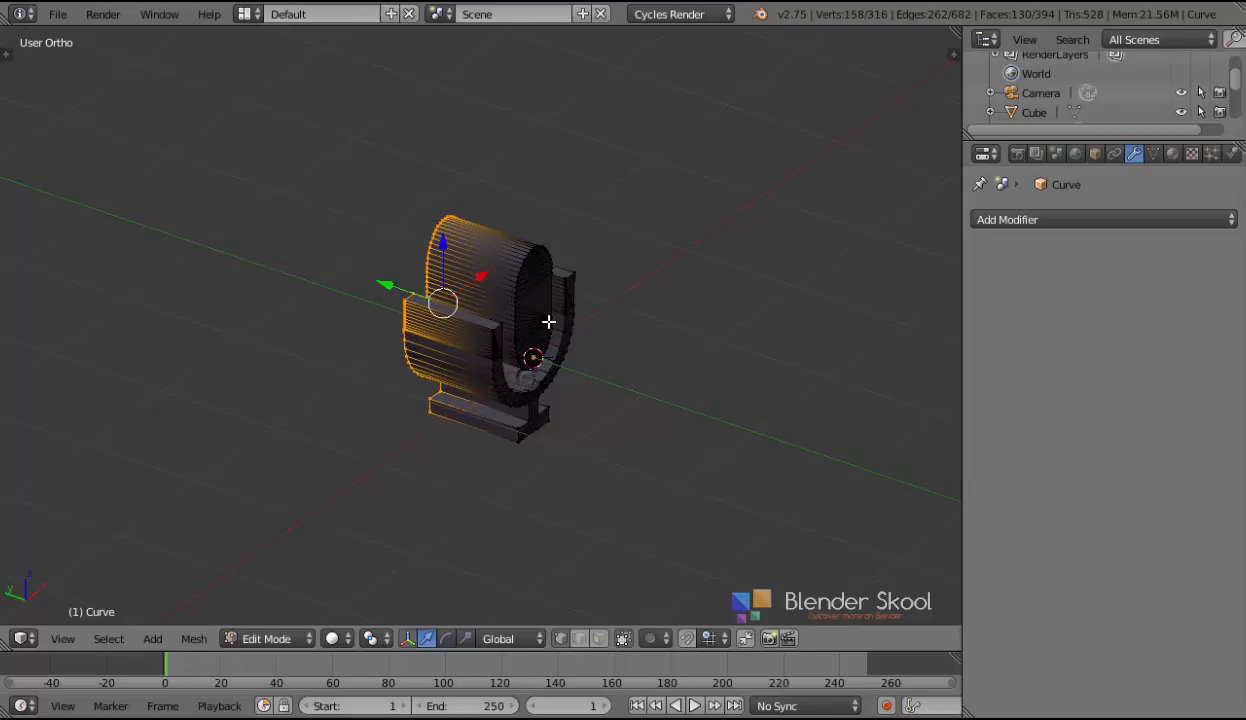
key(x)
click(482, 323)
key(Tab)
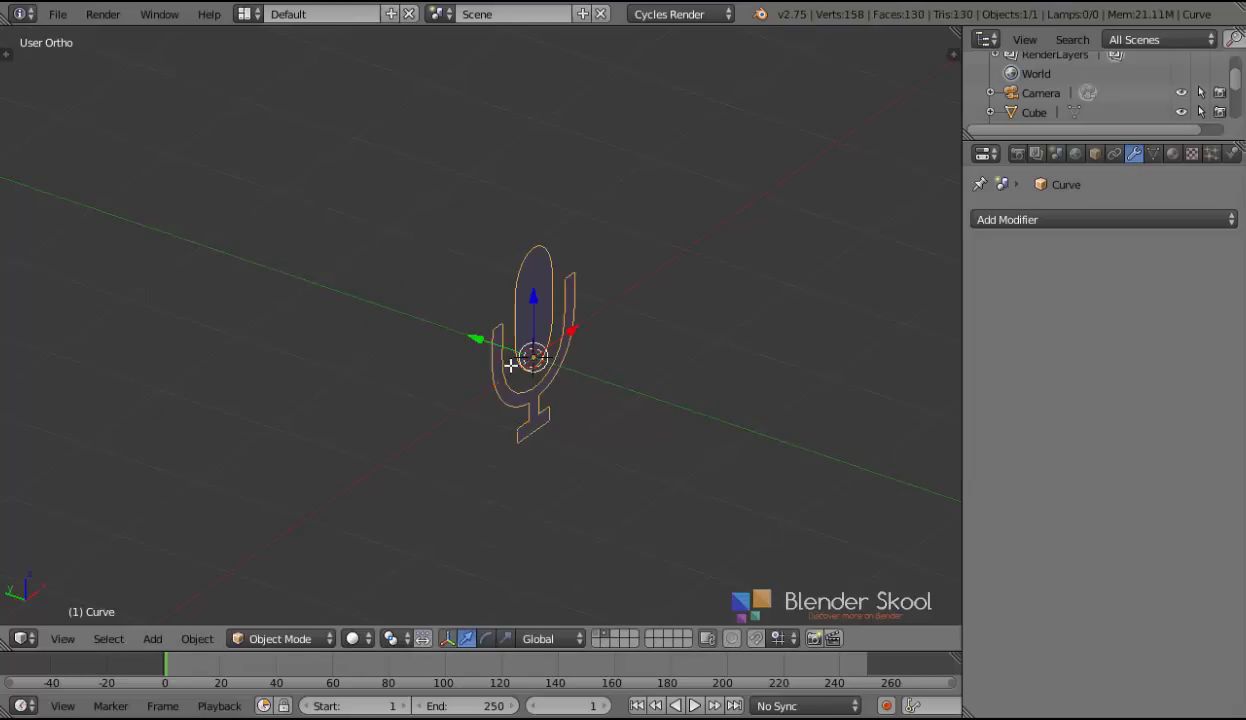
Step: Extrude all of the microphone's faces along their normal in face select mode to give the icon depth
key(Tab)
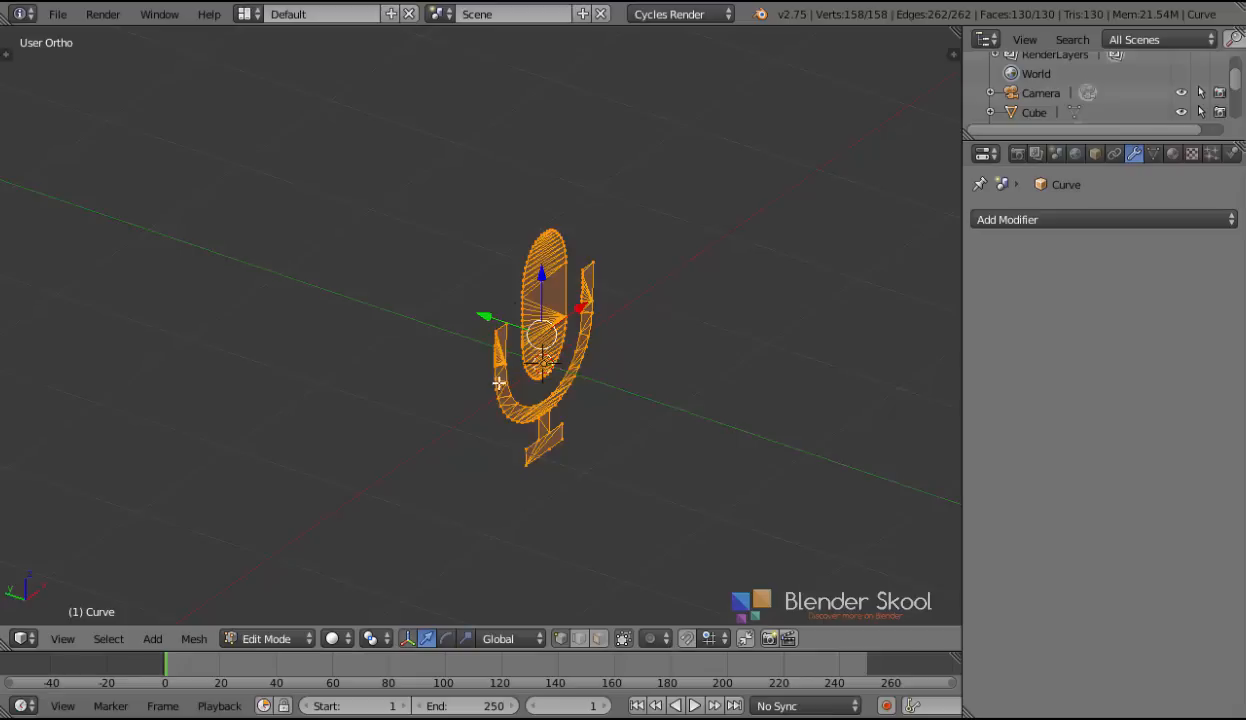
click(600, 641)
key(e)
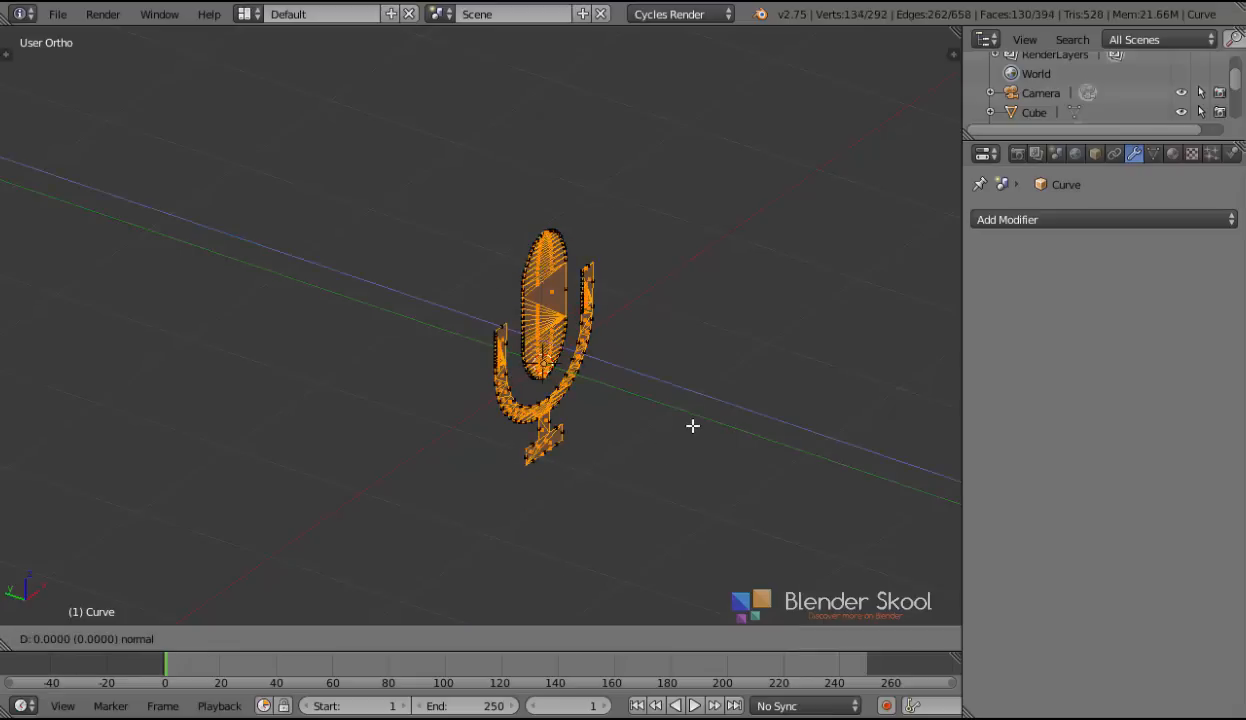
click(645, 386)
key(Tab)
middle_drag(645, 389, 613, 485)
Step: Recalculate the normals of the whole extruded microphone mesh and check the shading in object mode
key(Tab)
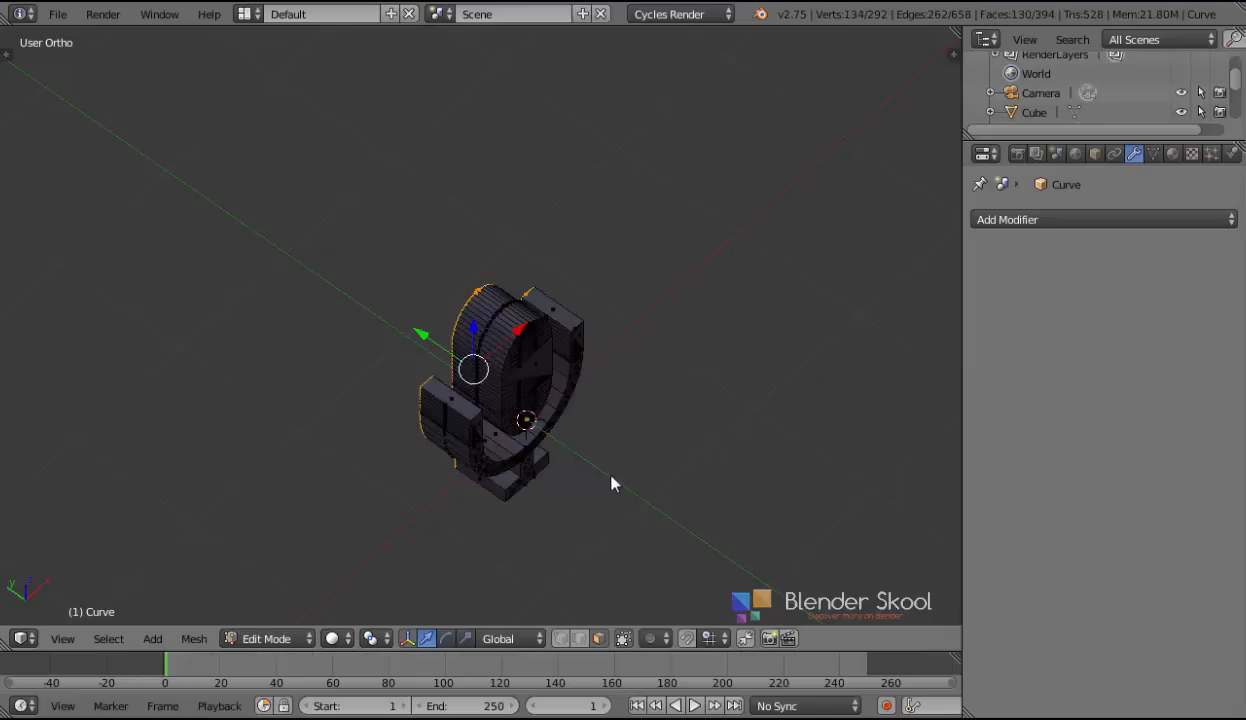
key(a)
key(ctrl+n)
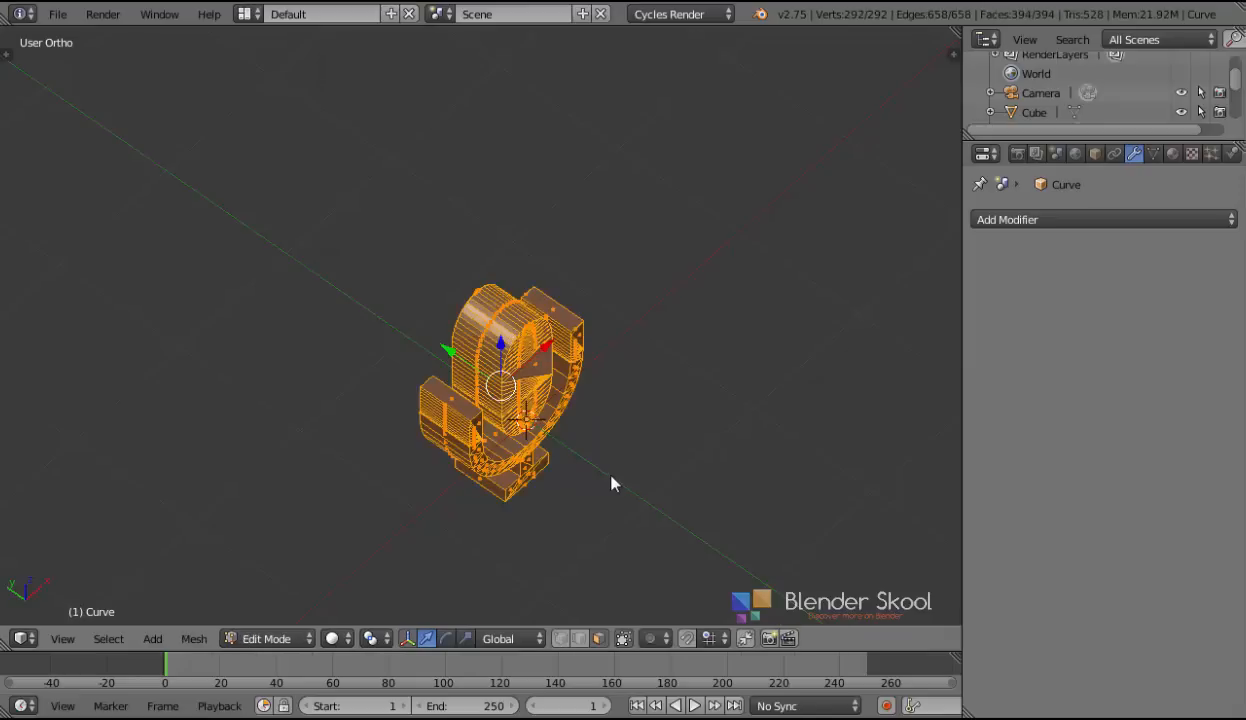
key(t)
key(t)
key(Tab)
middle_drag(509, 522, 484, 422)
Step: Reselect the entire microphone mesh and make its normals consistent with the Inside option enabled
key(Tab)
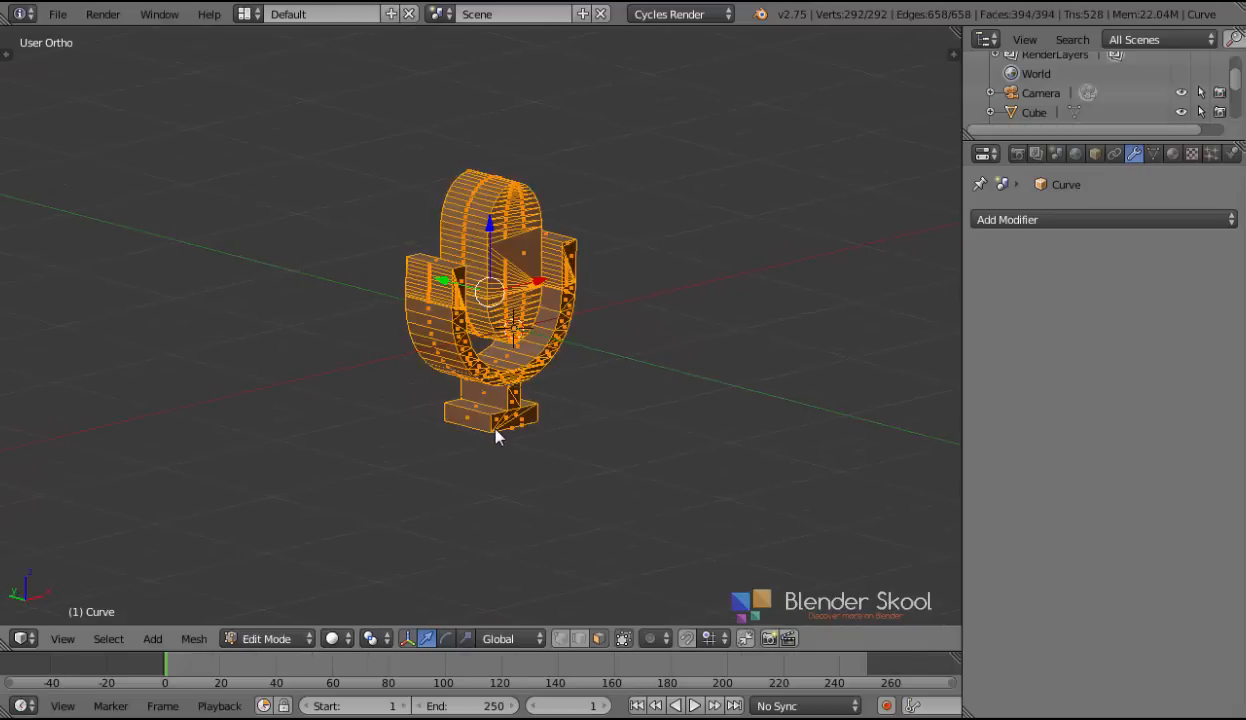
scroll(495, 428, up, 4)
key(a)
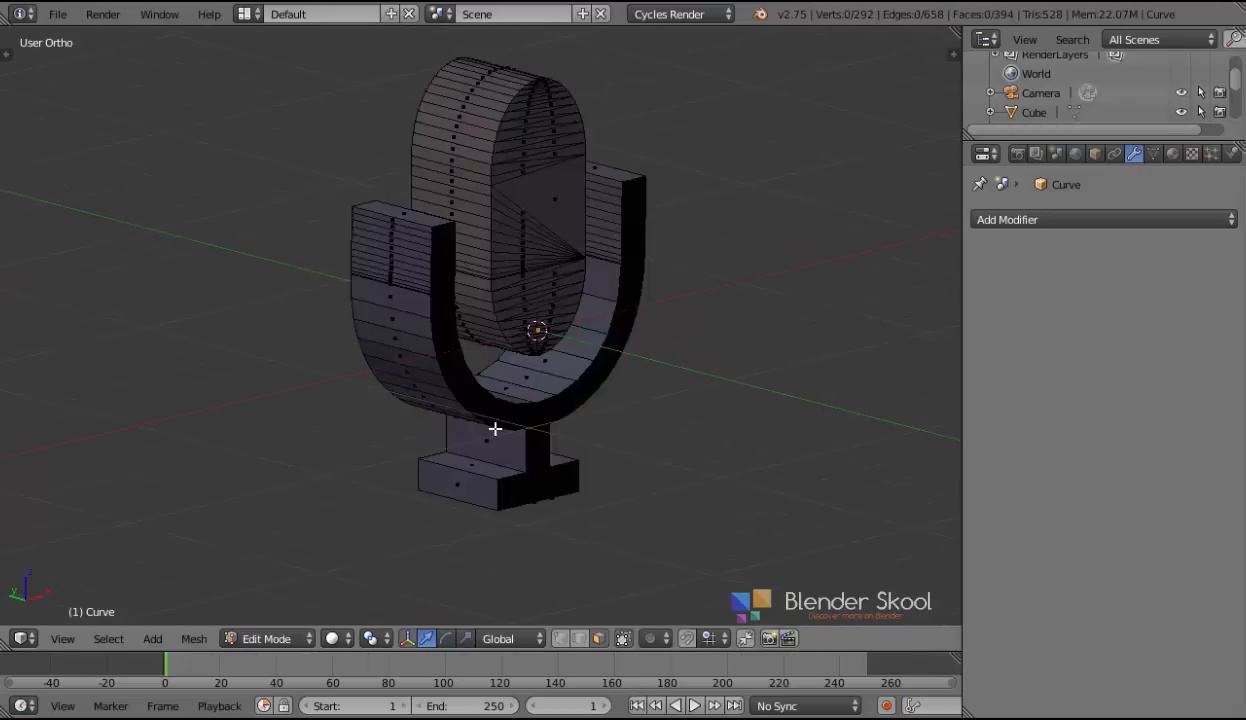
key(a)
key(t)
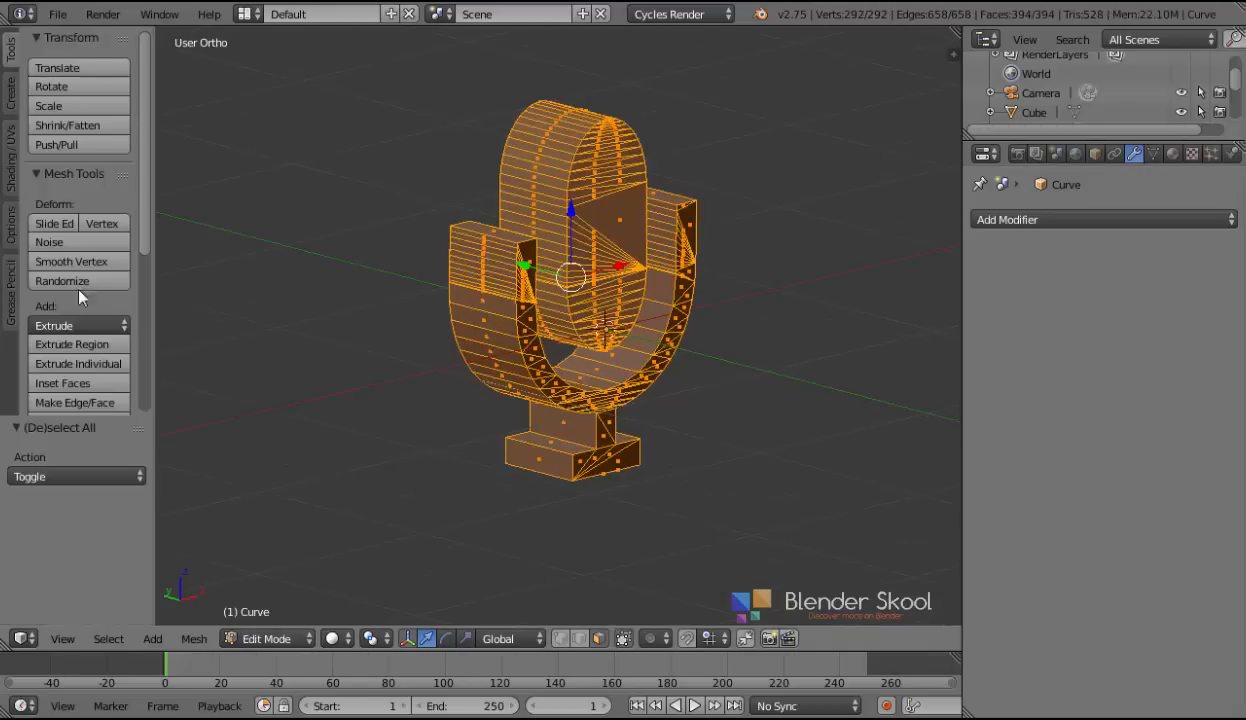
key(ctrl+n)
click(18, 456)
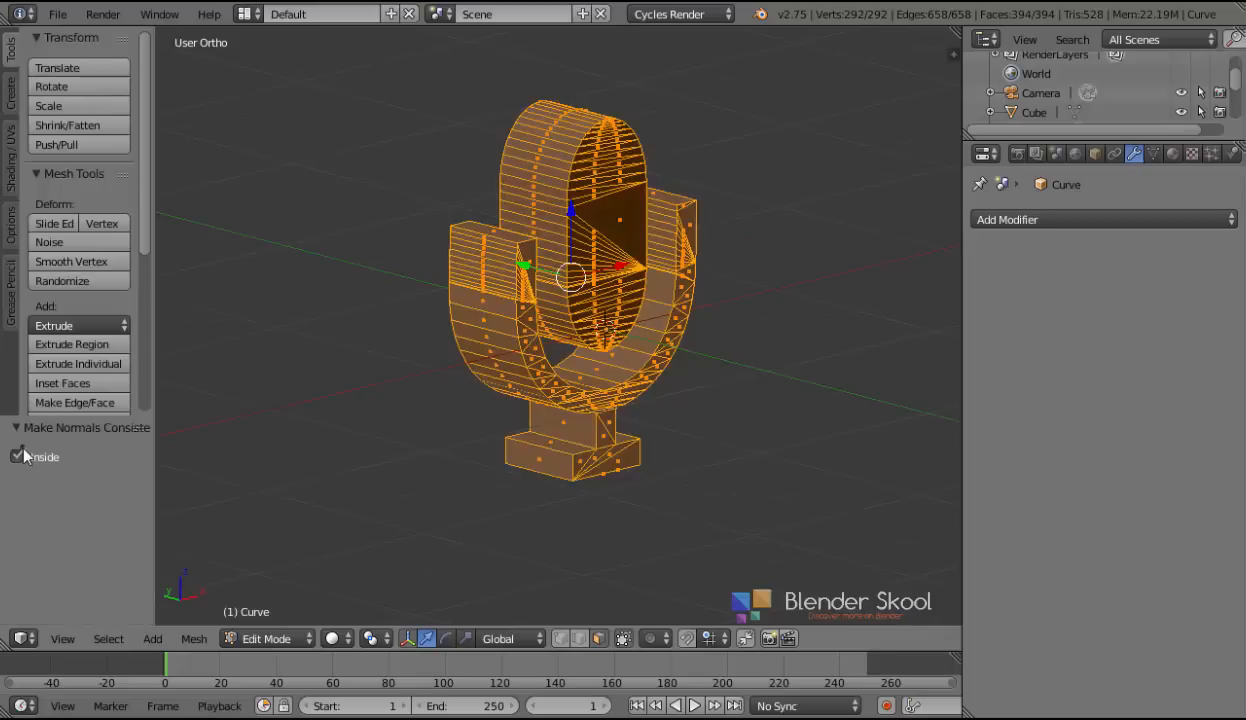
Step: Select only the microphone's linked capsule geometry, recalculate its normals outward, and check the shading in object mode
right_click(585, 237)
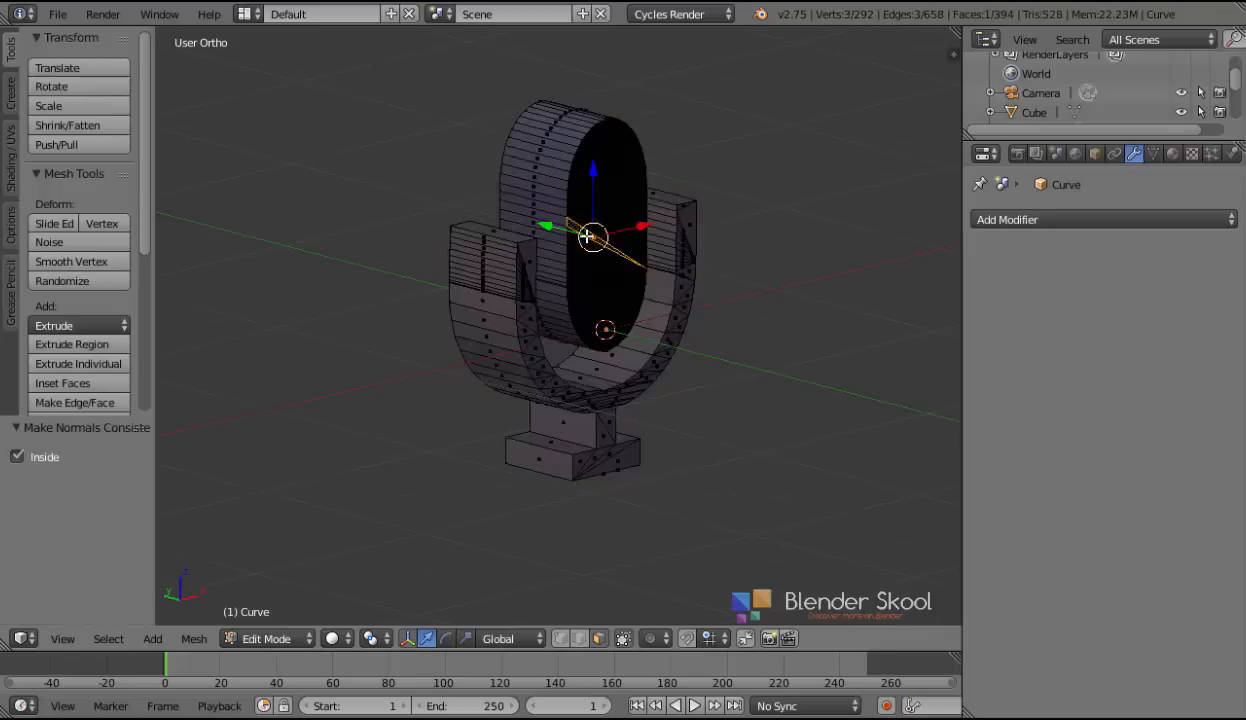
key(ctrl+l)
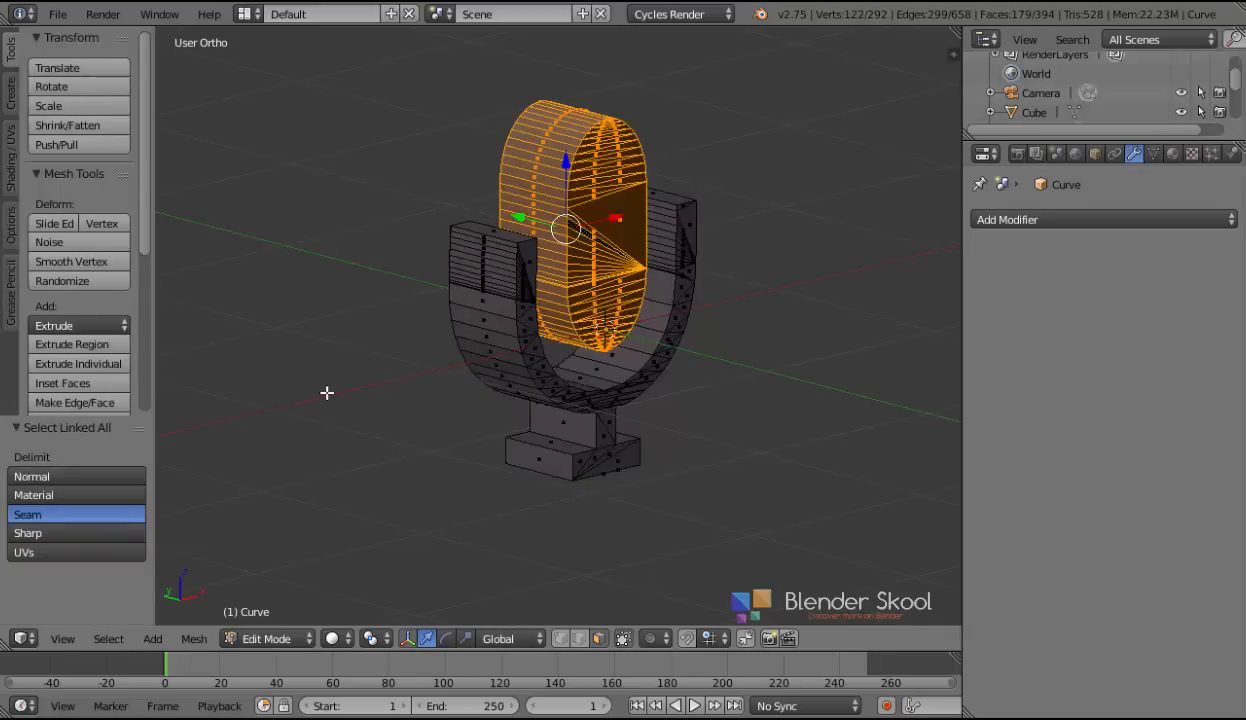
key(ctrl+n)
key(Tab)
key(t)
middle_drag(327, 393, 447, 450)
scroll(447, 450, down, 1)
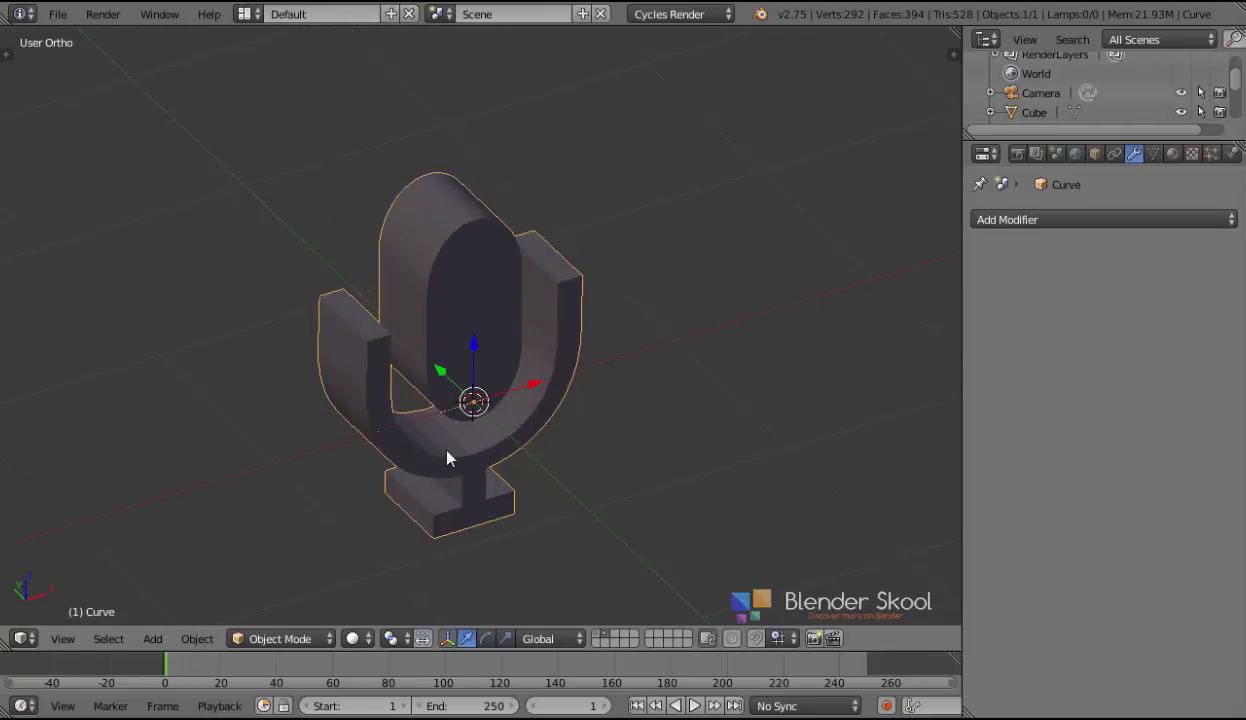
scroll(447, 458, down, 3)
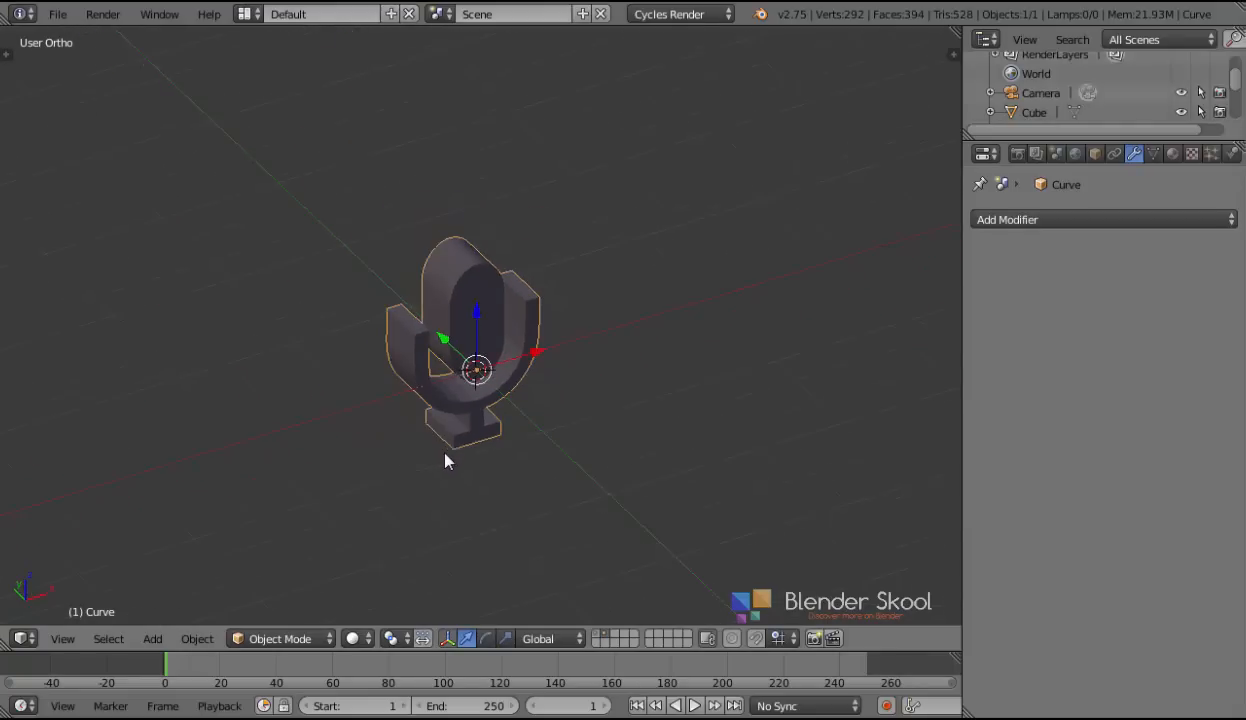
Step: Move the microphone object to the first layer and show that layer from the camera view
key(m)
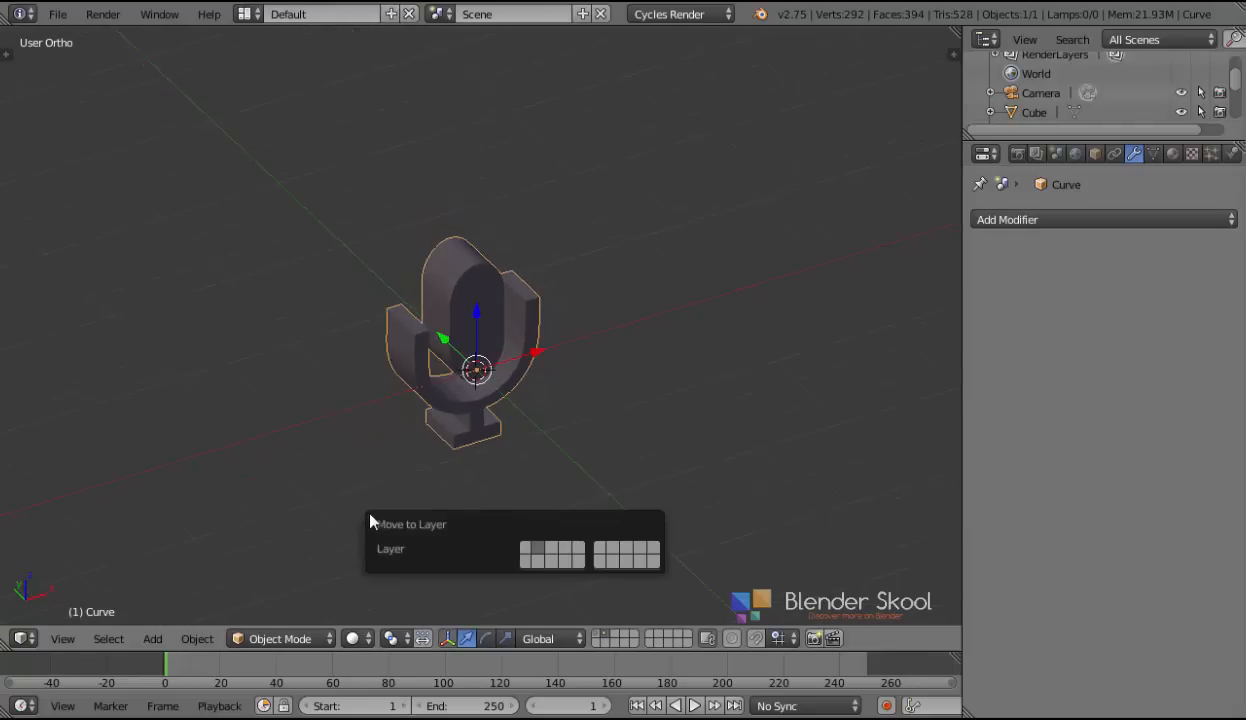
click(528, 547)
click(62, 638)
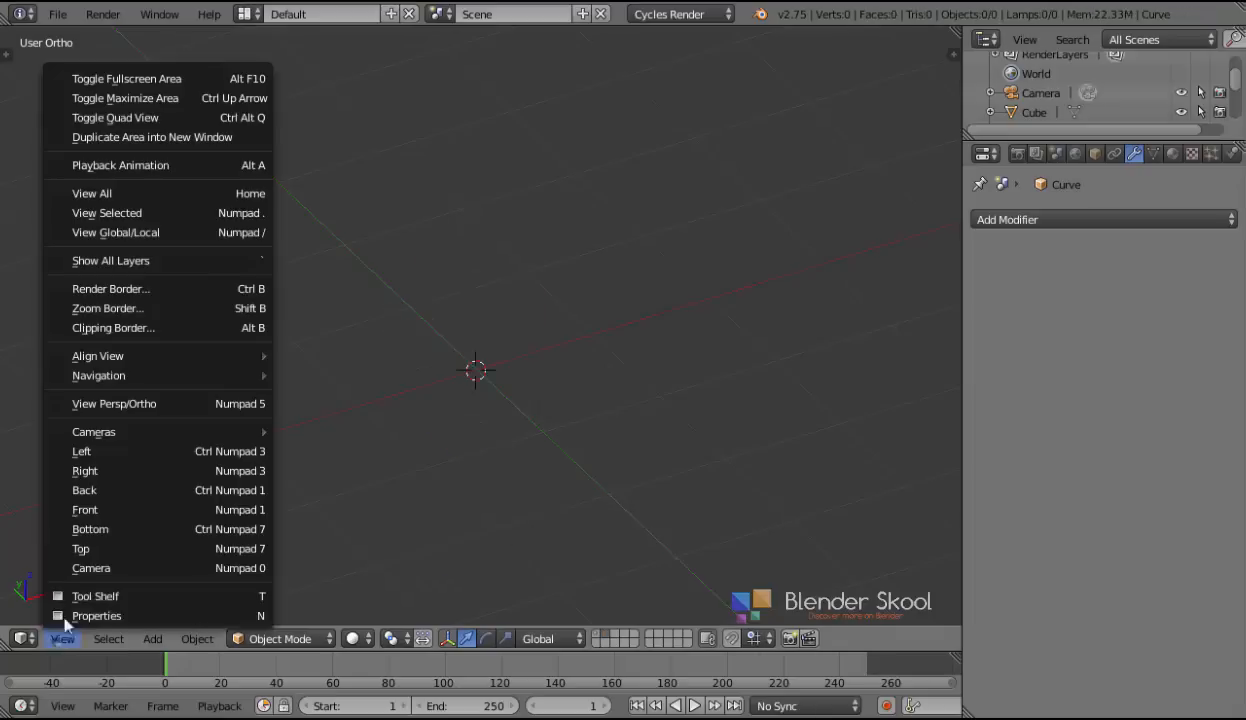
click(201, 563)
key(1)
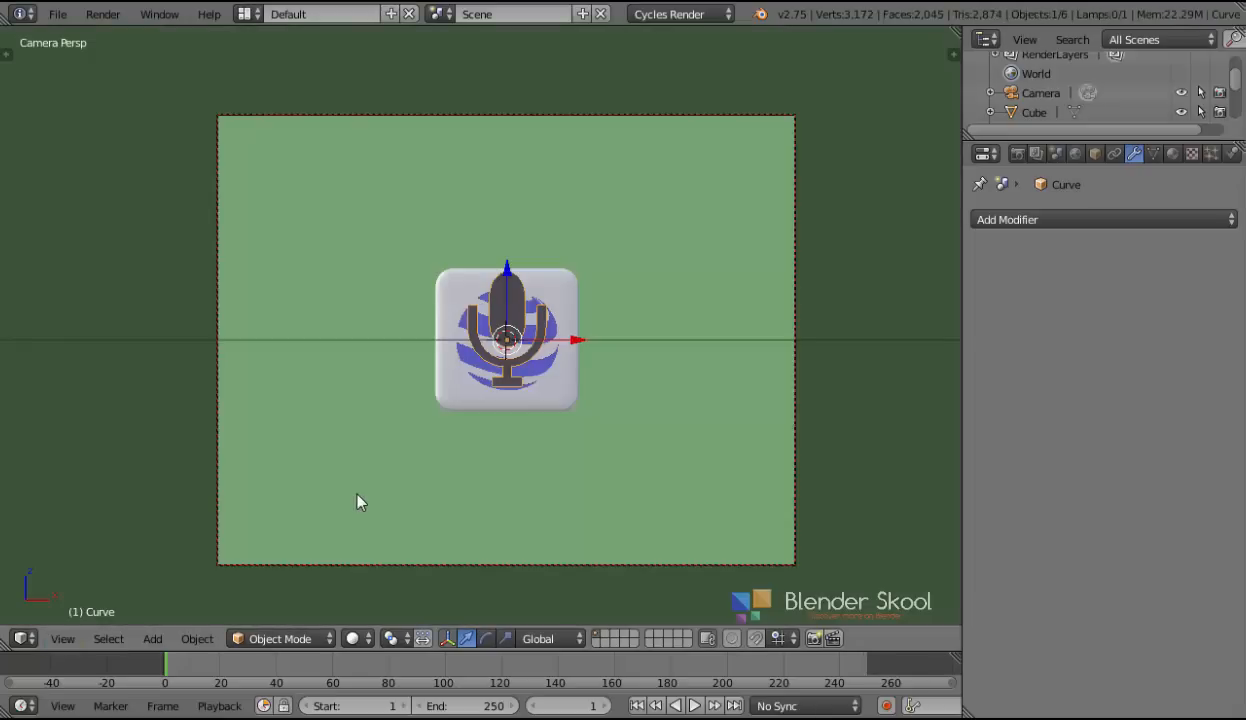
Step: Move the microphone off the globe icon to an empty spot below and to the right of it
drag(507, 270, 511, 441)
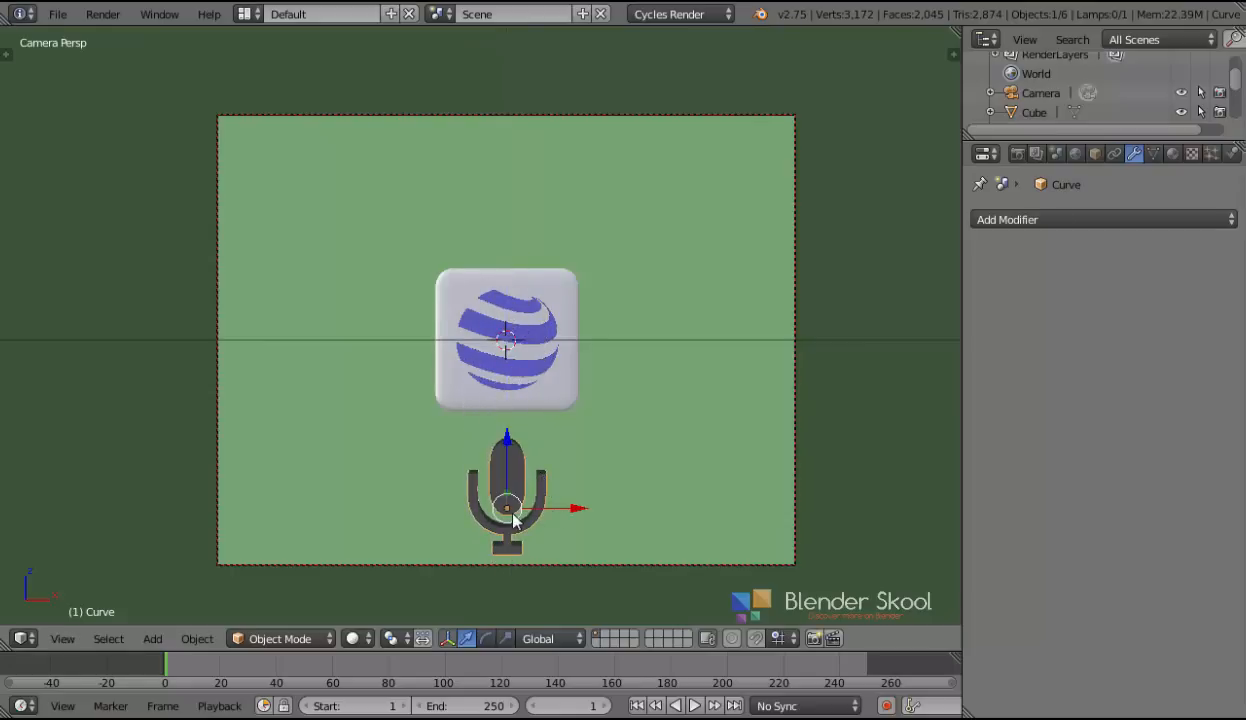
key(g)
click(620, 474)
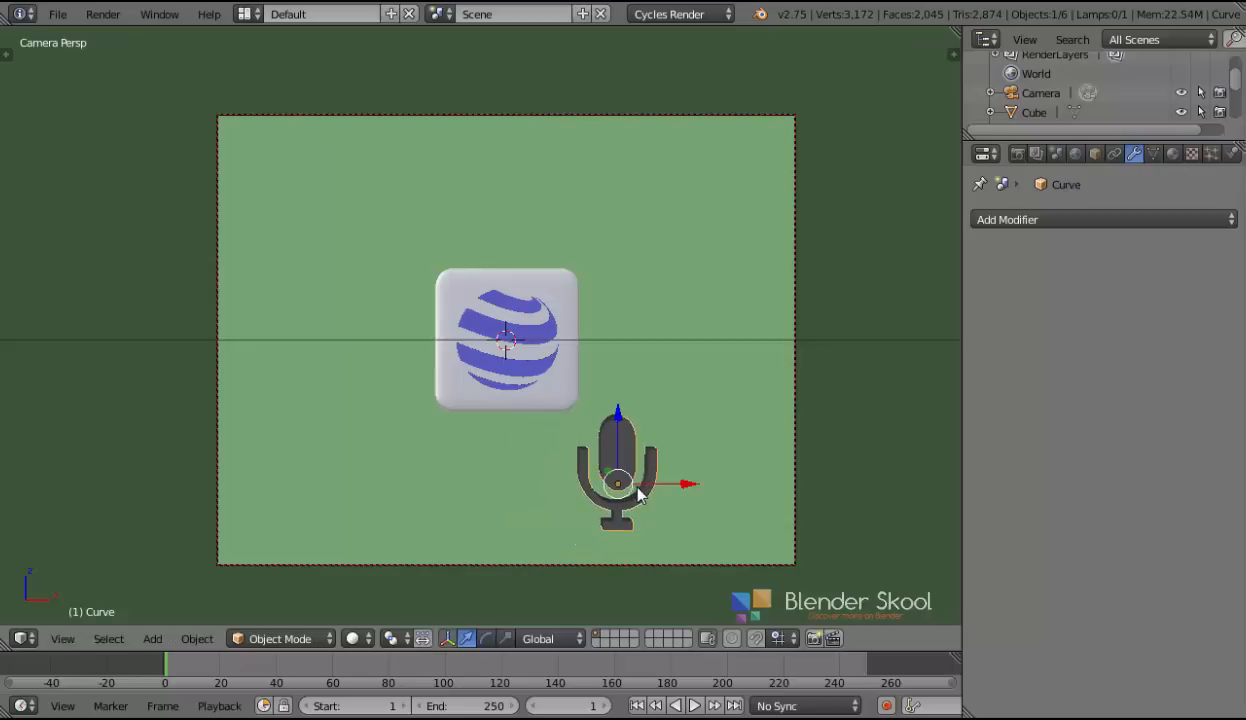
Step: Try scaling the microphone down uniformly, and undo the scaling
shift+middle_drag(620, 474, 461, 313)
scroll(500, 287, up, 4)
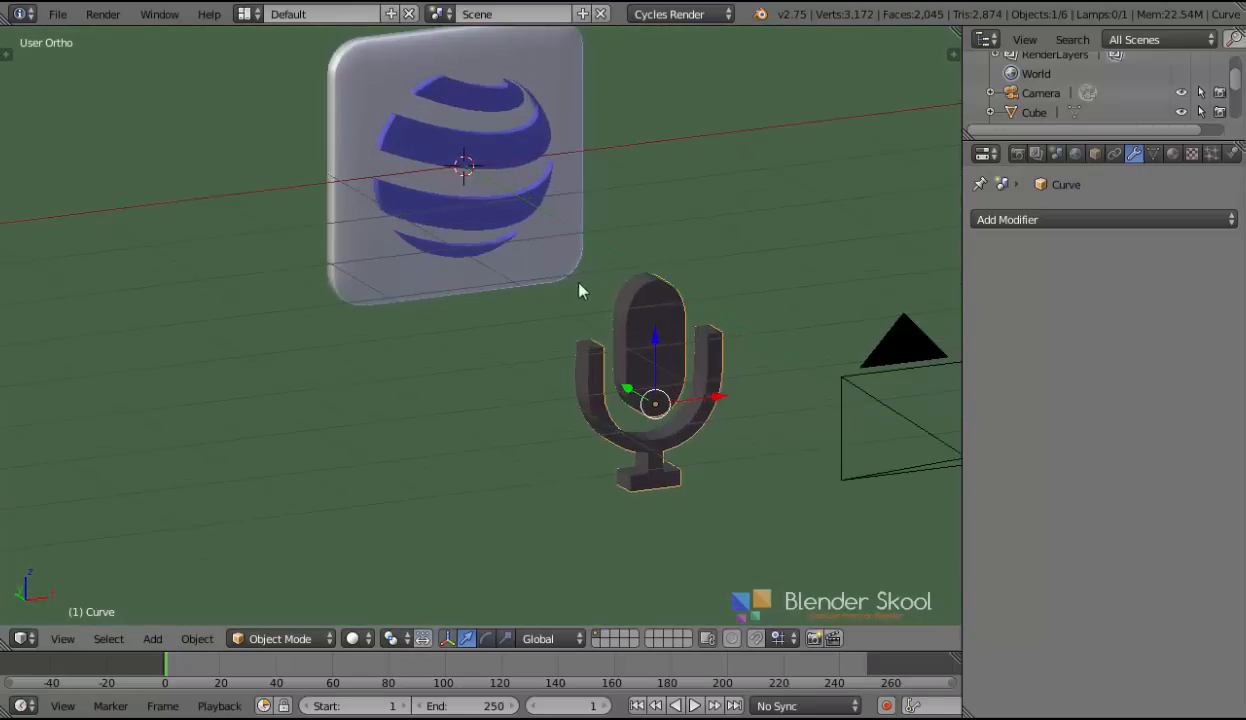
key(s)
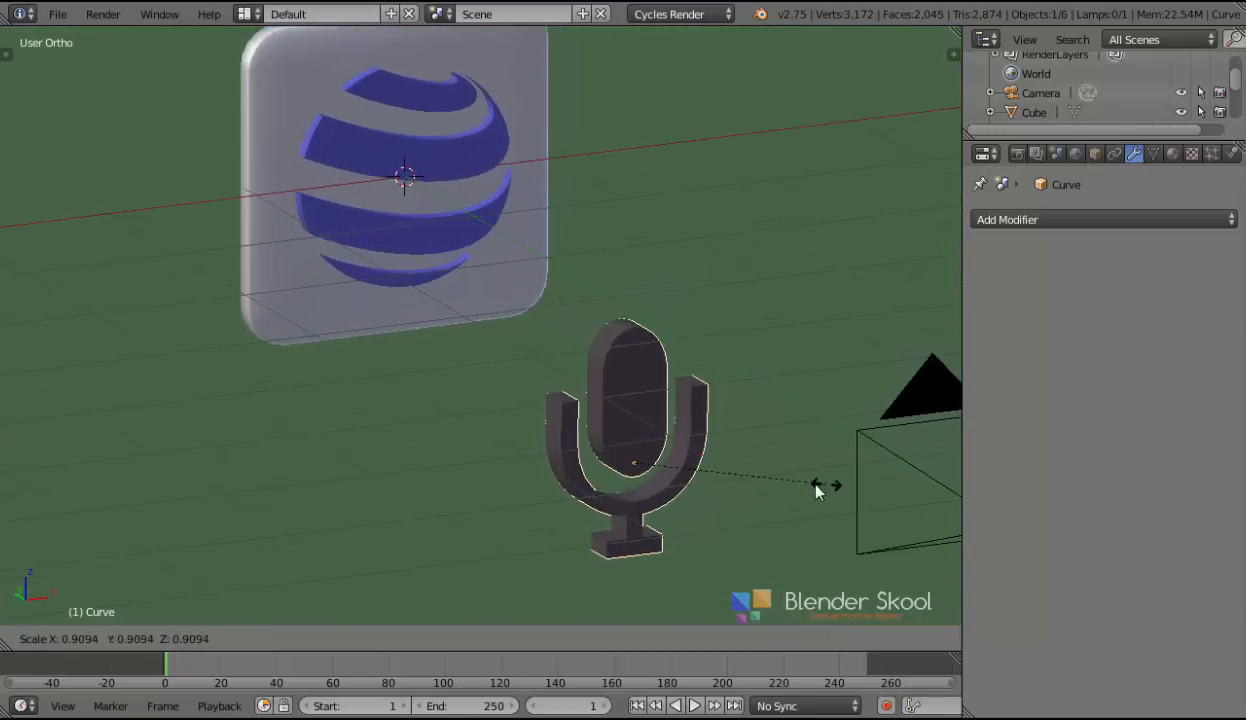
click(776, 488)
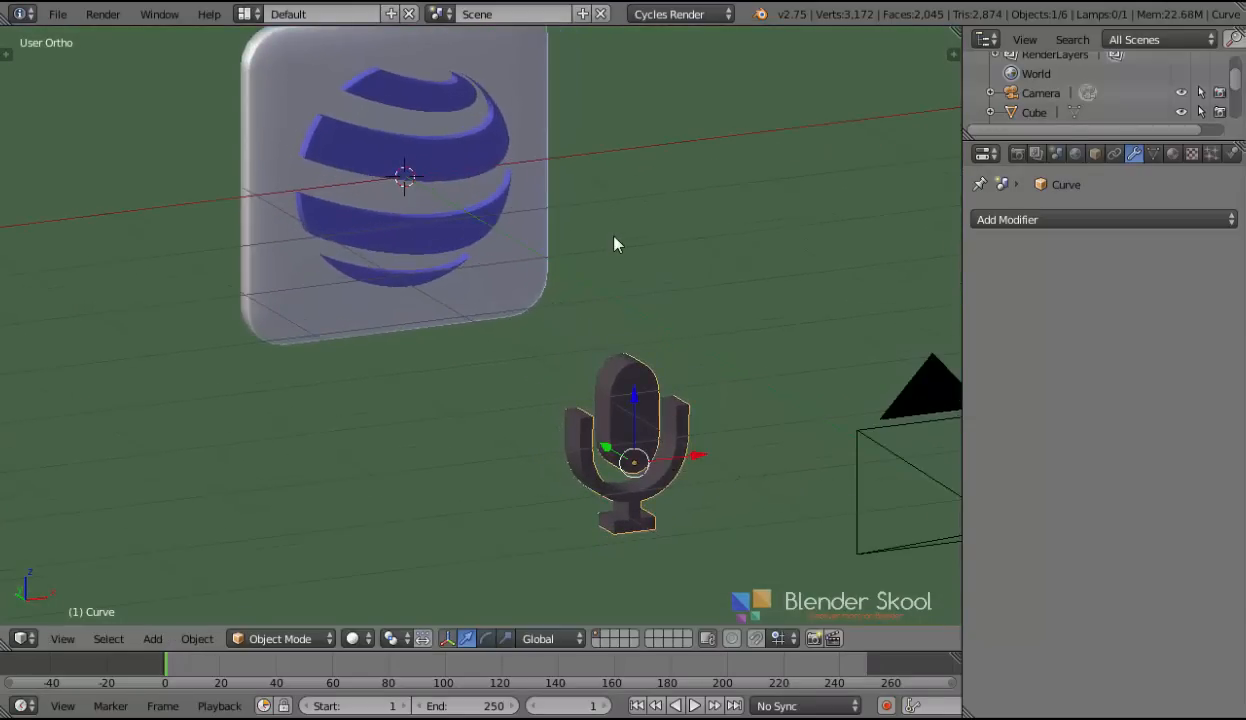
key(ctrl+z)
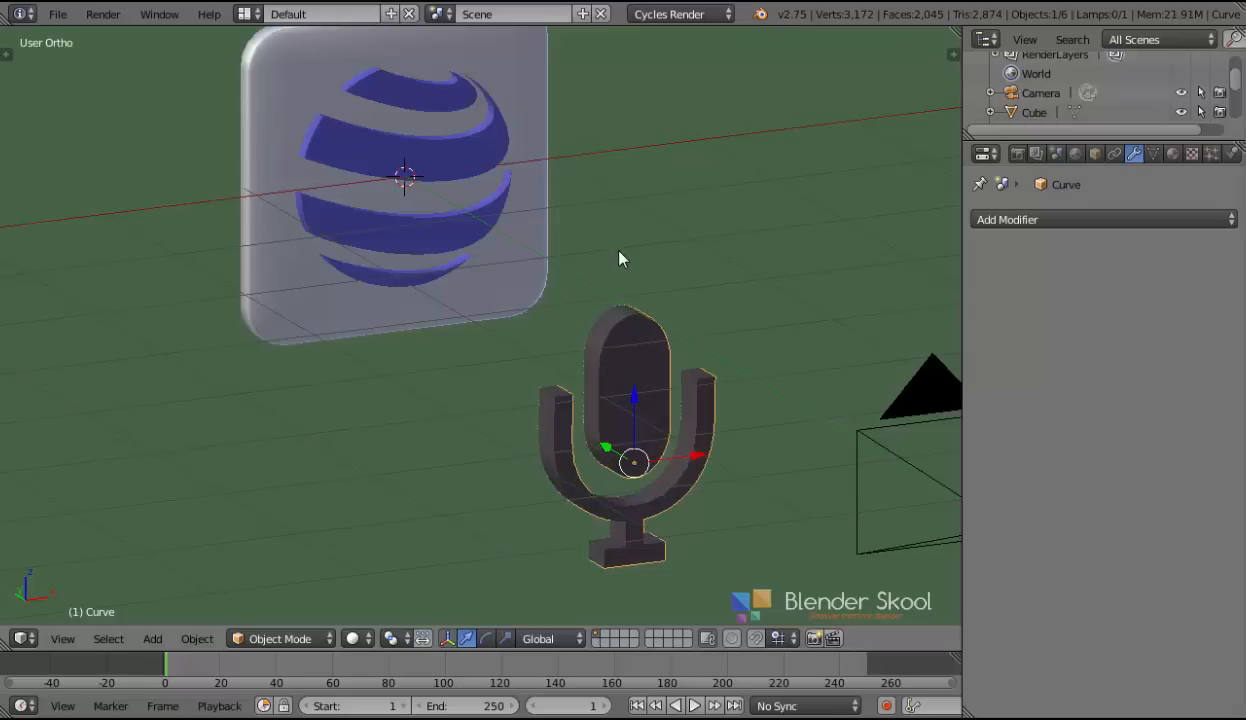
Step: Add a mesh circle with 32 vertices, radius 1.000 and fill type Nothing at the 3D cursor
scroll(641, 266, down, 2)
middle_drag(641, 266, 537, 244)
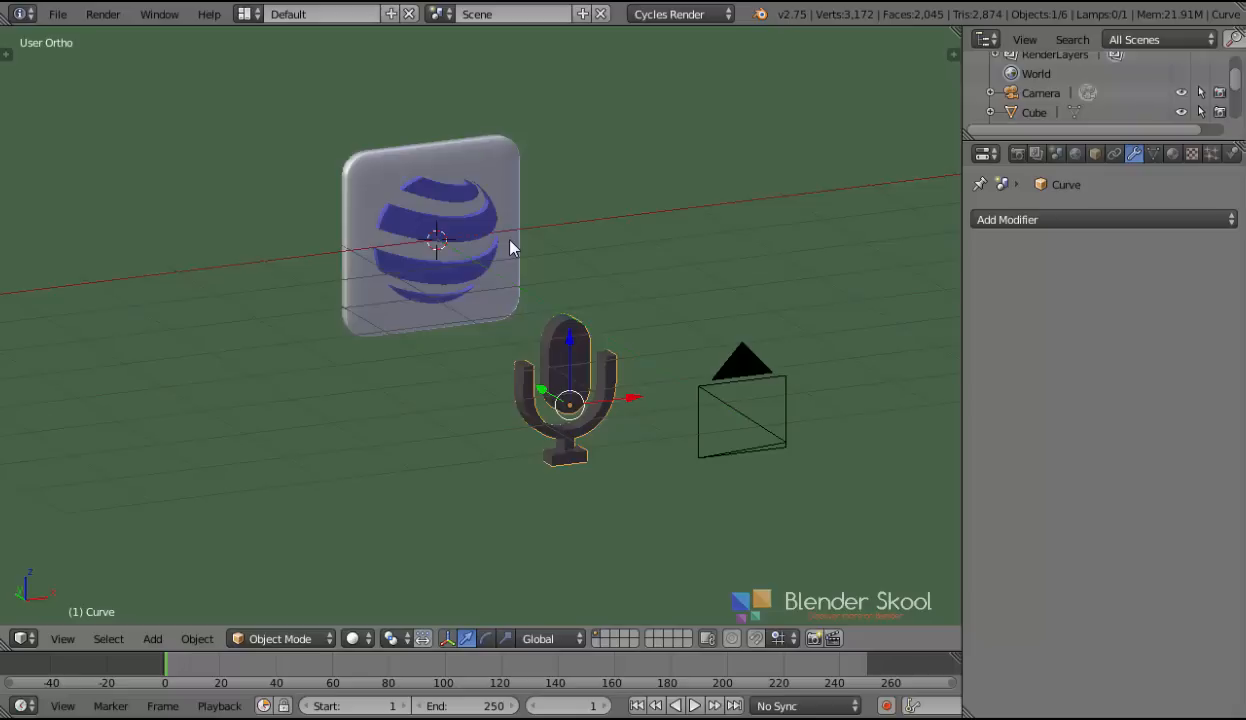
key(shift+a)
mouse_move(467, 241)
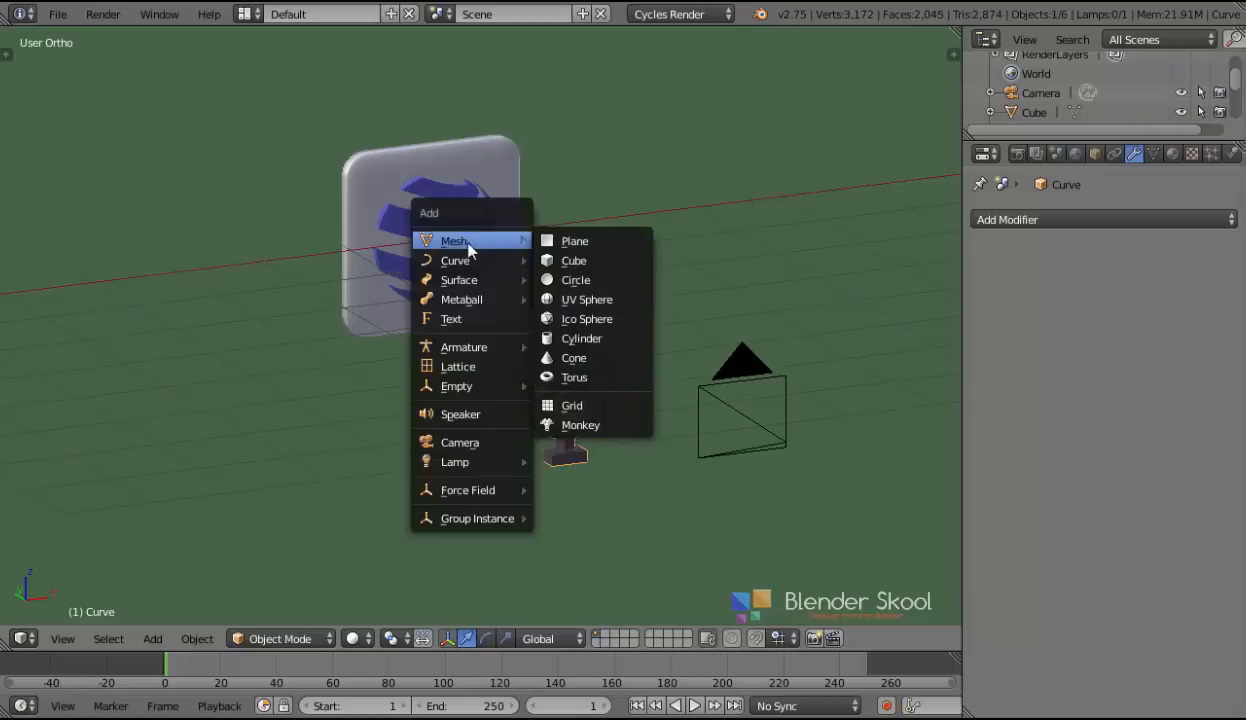
click(588, 280)
key(t)
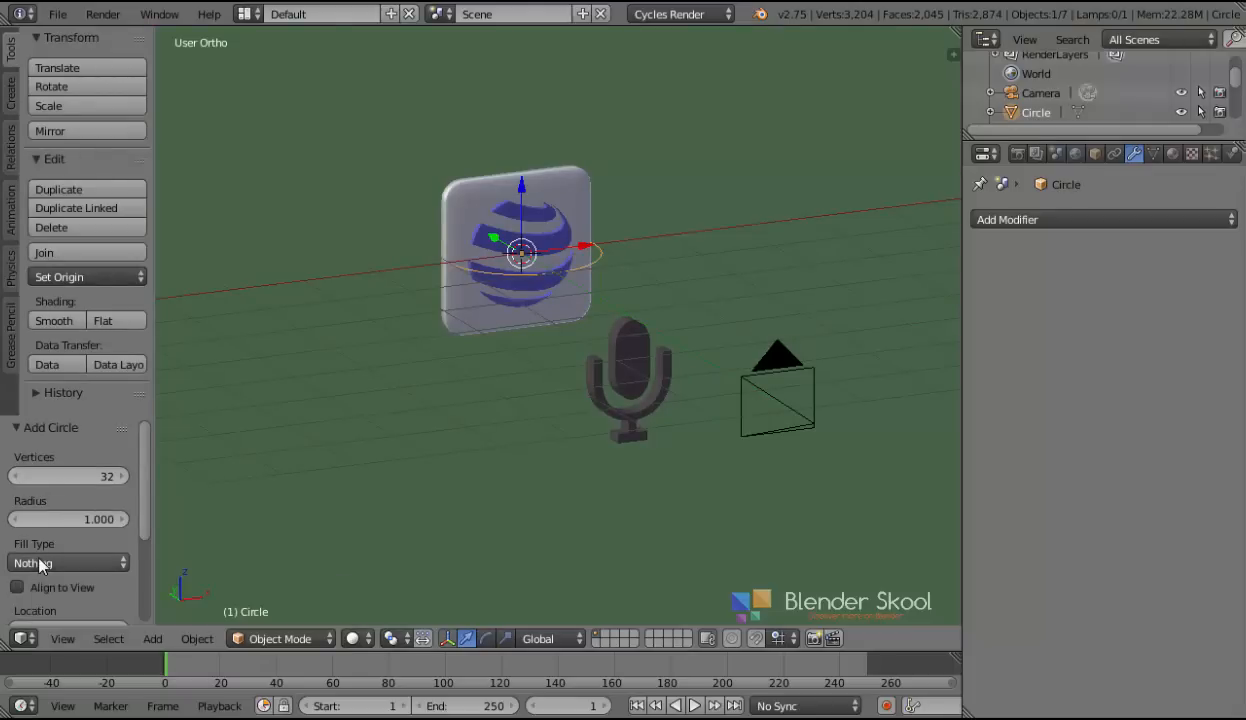
Step: Rotate the circle 90 degrees about the X axis and move it forward along Y, in front of the globe icon
key(t)
text(rx)
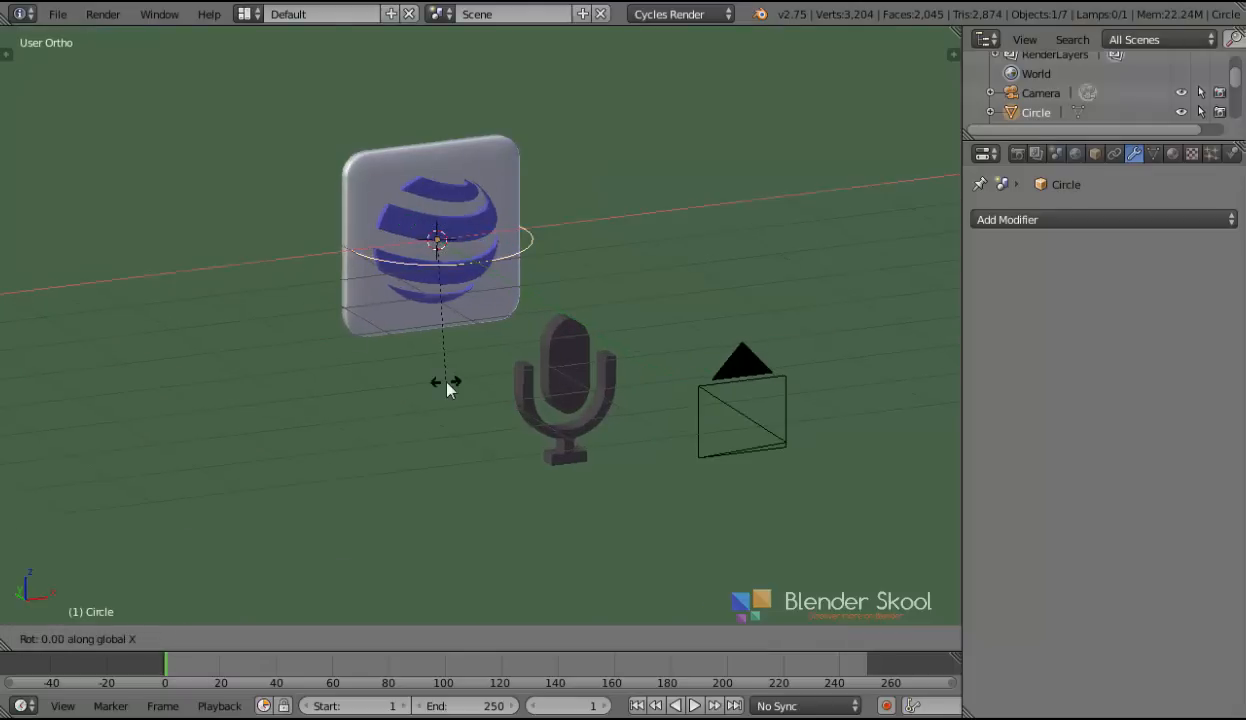
text(90)
key(Return)
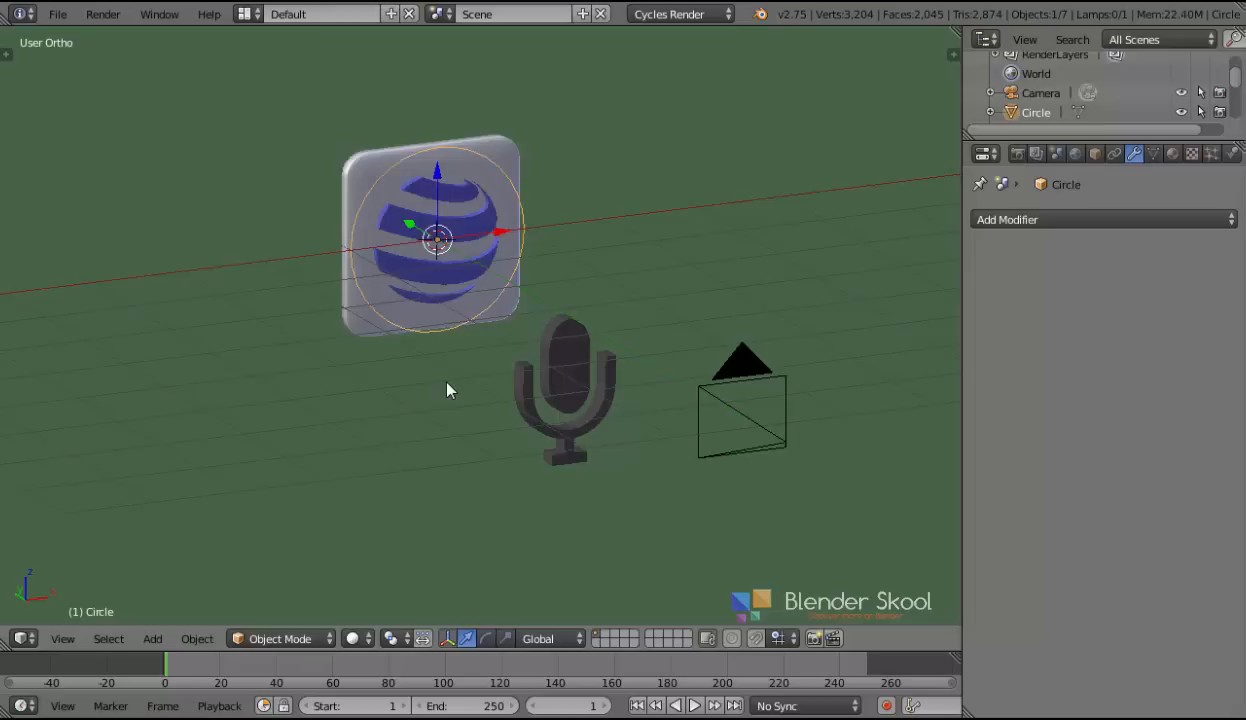
drag(411, 227, 464, 262)
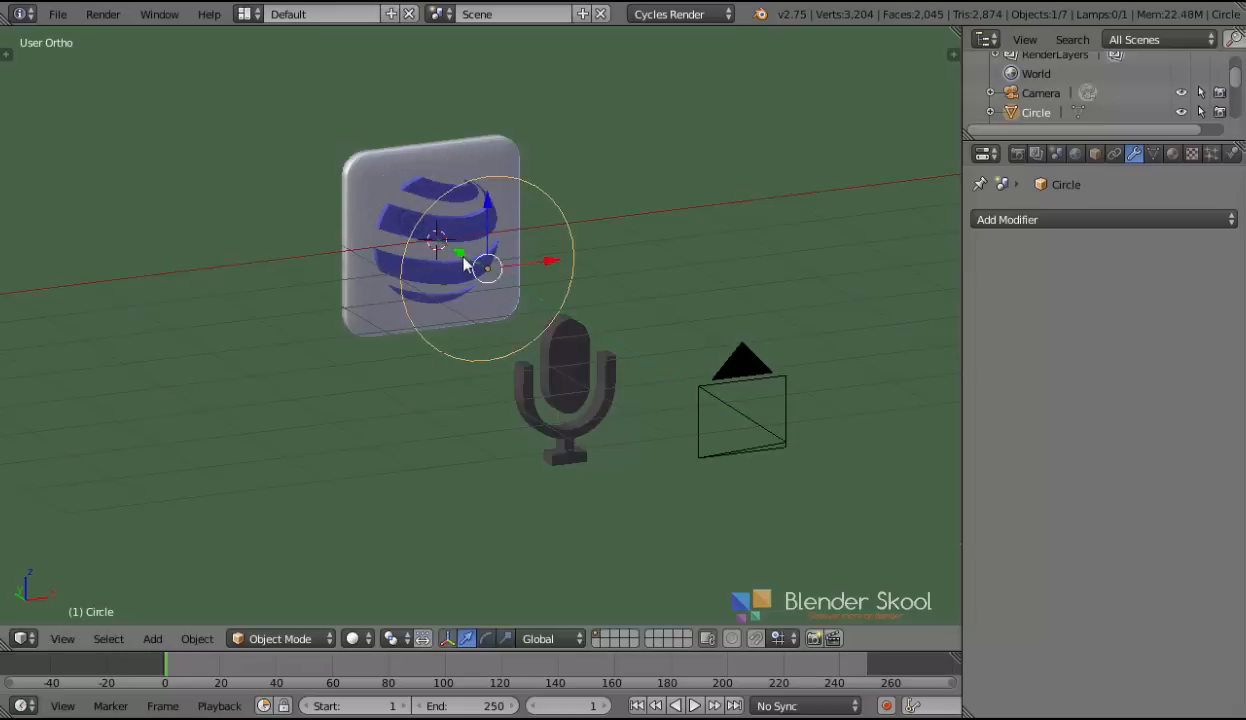
middle_drag(464, 262, 559, 299)
scroll(550, 290, up, 2)
Step: In edit mode, extrude all of the circle's vertices and scale them slightly inward to form a narrow outer ring
key(Tab)
scroll(555, 280, up, 2)
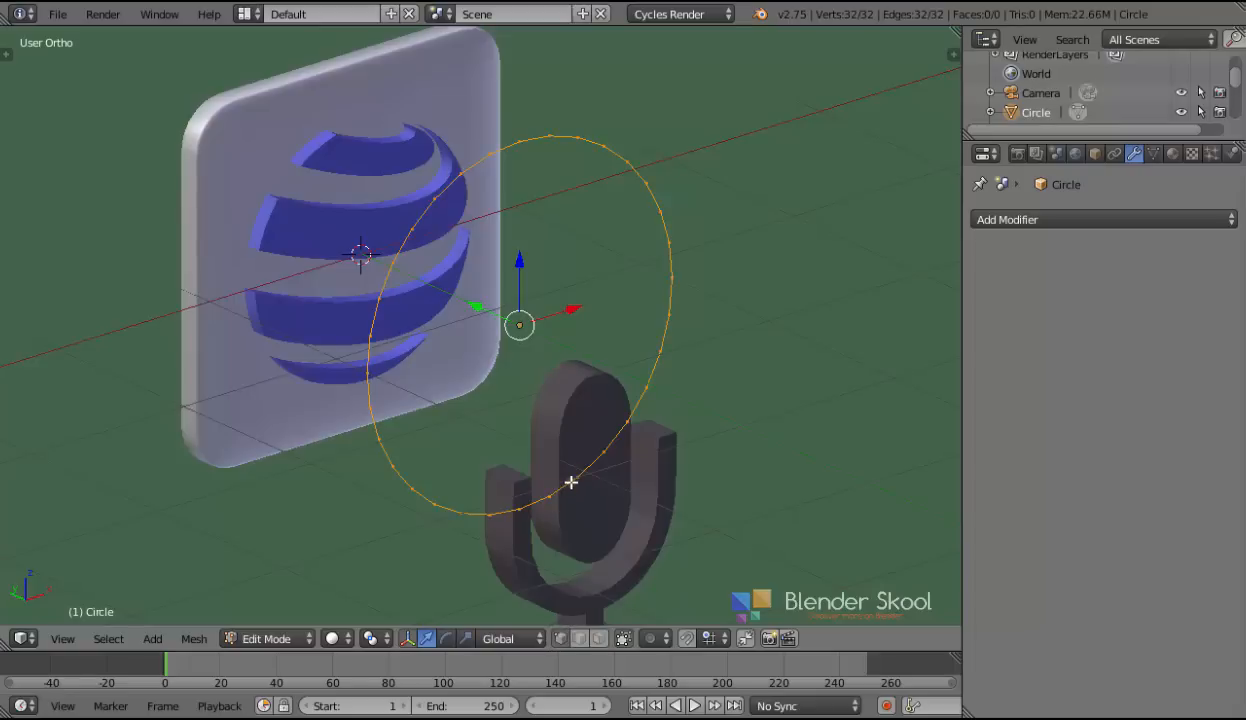
key(a)
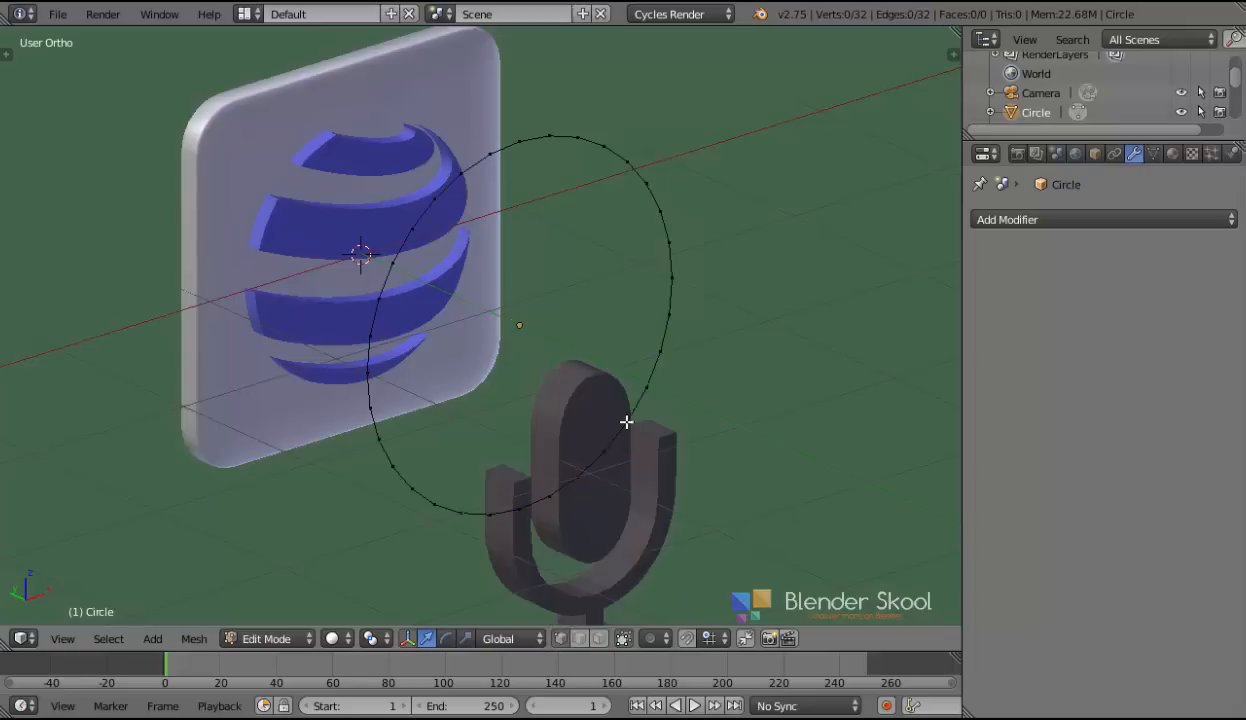
key(Tab)
key(Tab)
key(a)
scroll(737, 381, down, 3)
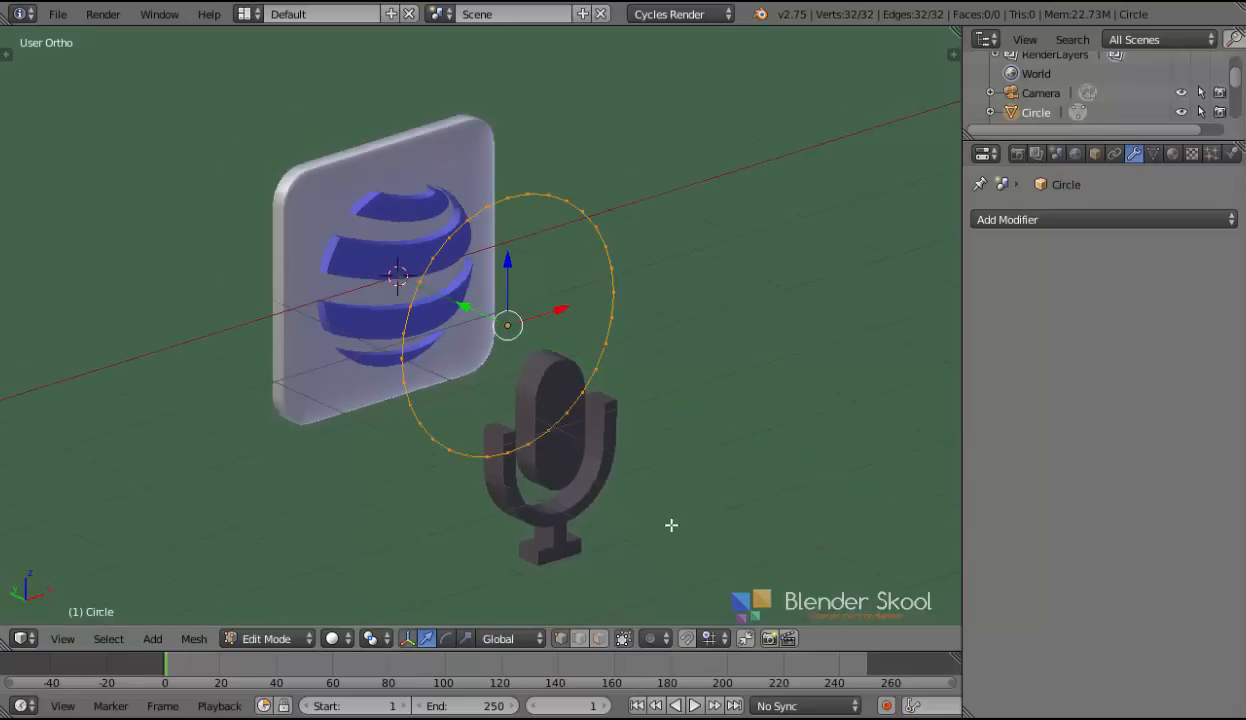
key(e)
right_click(721, 532)
key(s)
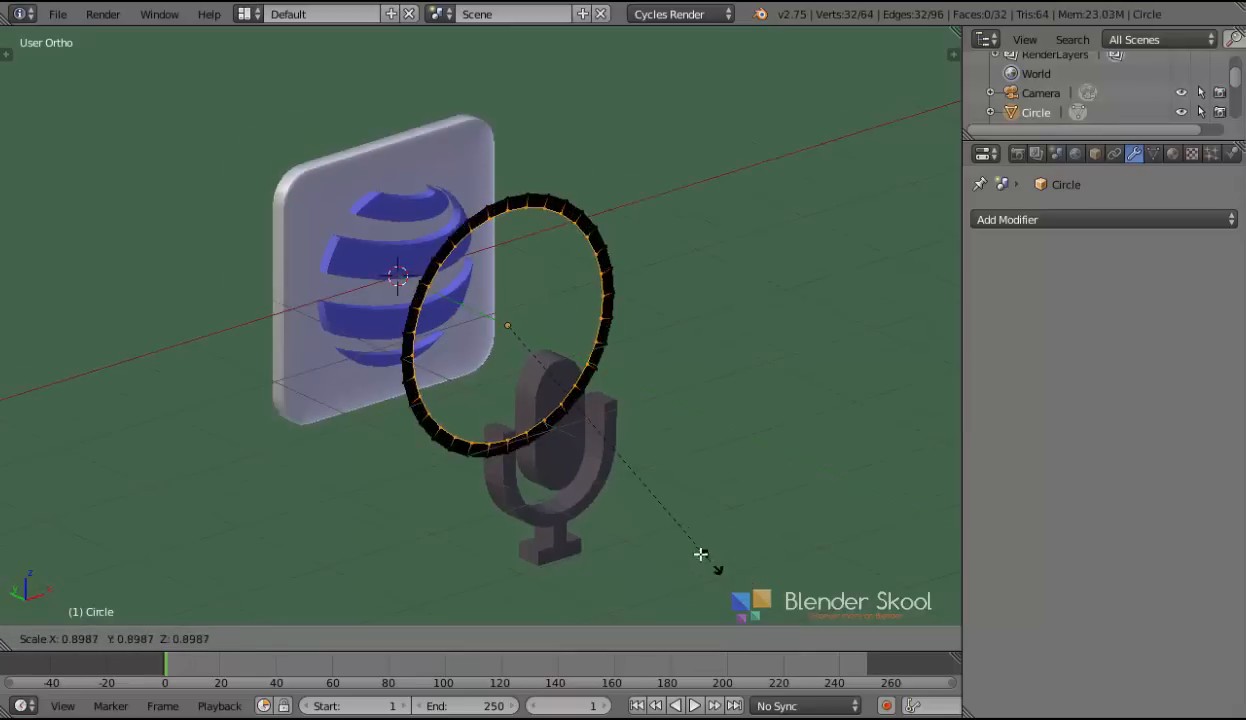
click(690, 548)
Step: Extrude three more concentric rings scaled inward toward the circle's centre, and fill the small remaining hole with a face
key(e)
click(688, 547)
key(e)
right_click(687, 546)
key(s)
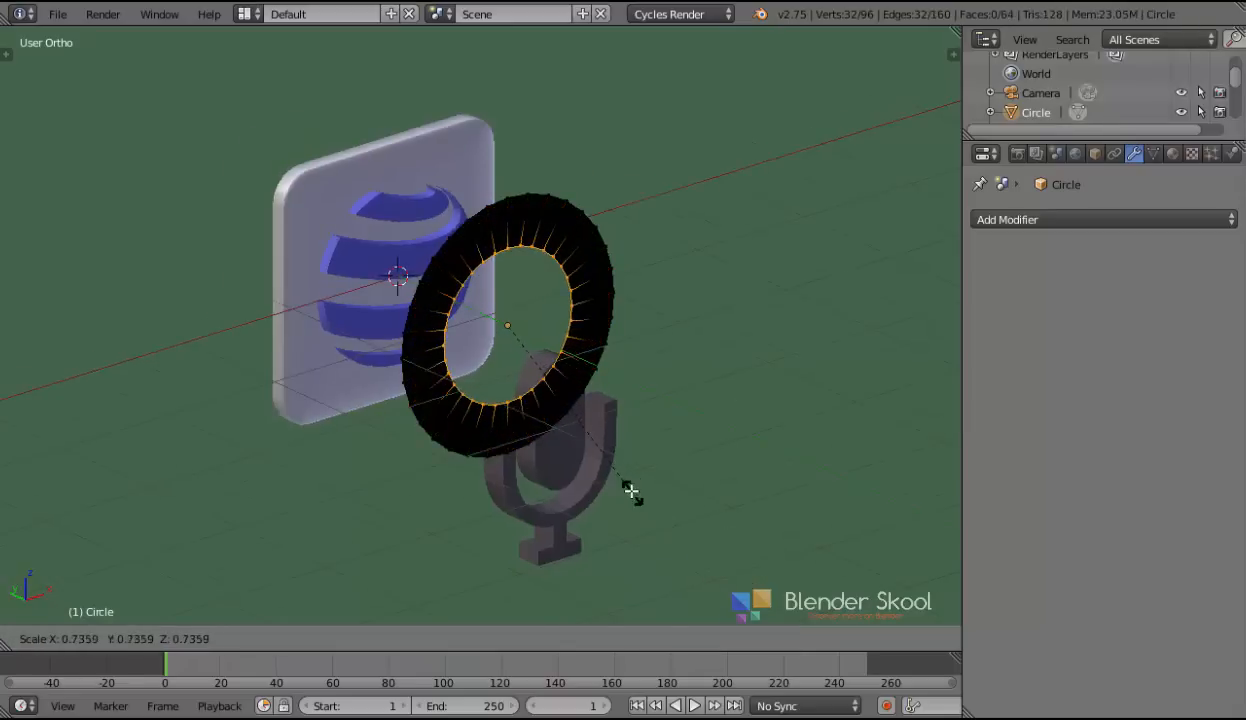
click(584, 440)
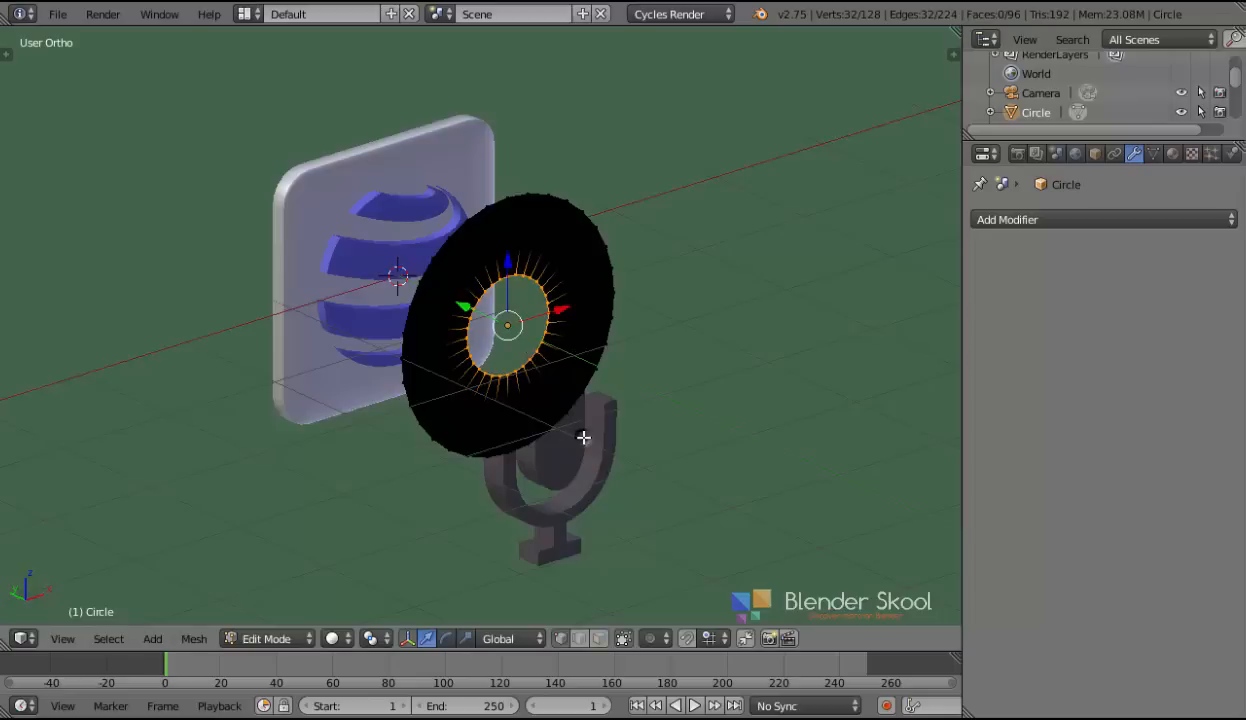
key(e)
right_click(584, 438)
key(s)
click(549, 365)
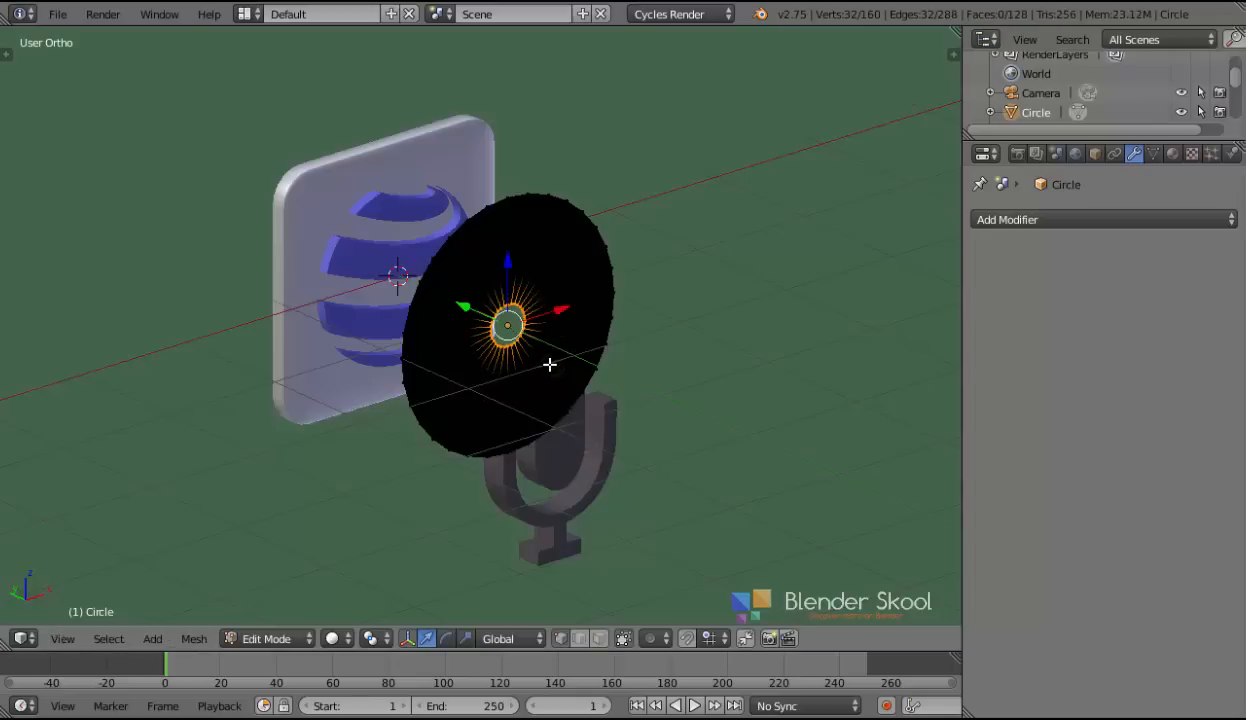
Step: Rotate the disc 180 degrees about the Z axis in object mode and check its ring mesh
key(Tab)
text(rz)
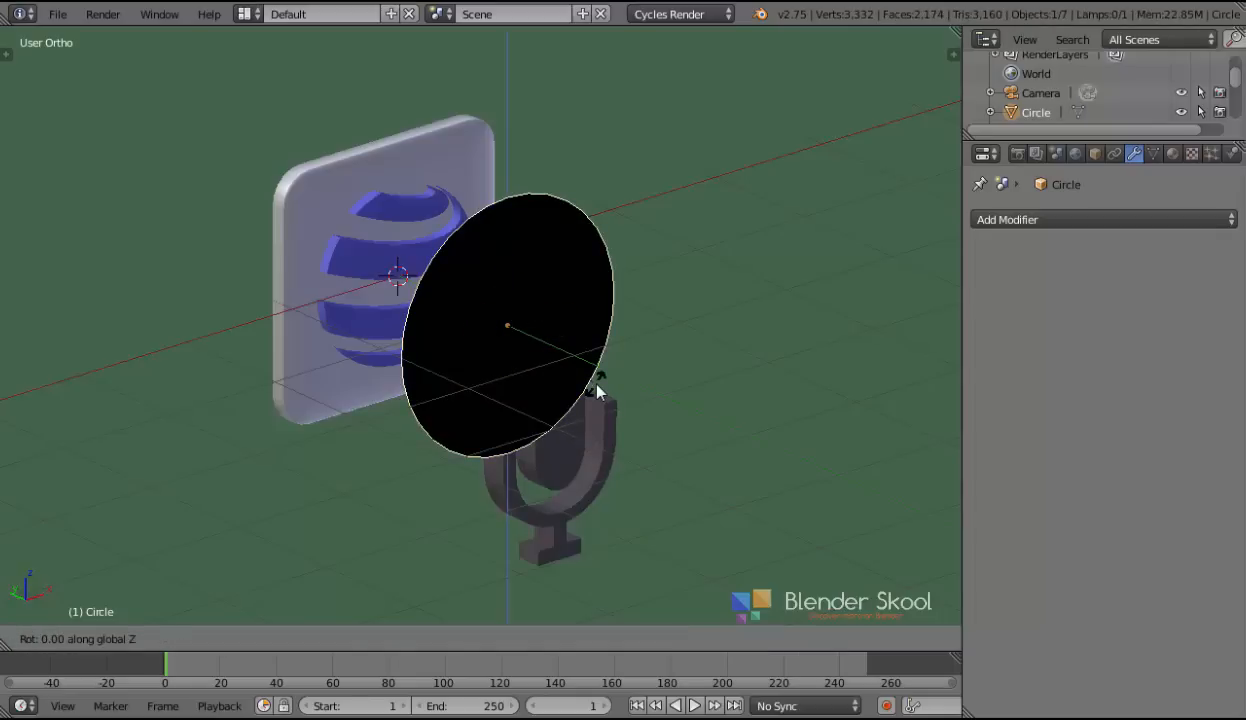
text(180)
key(Return)
key(Tab)
scroll(598, 386, up, 2)
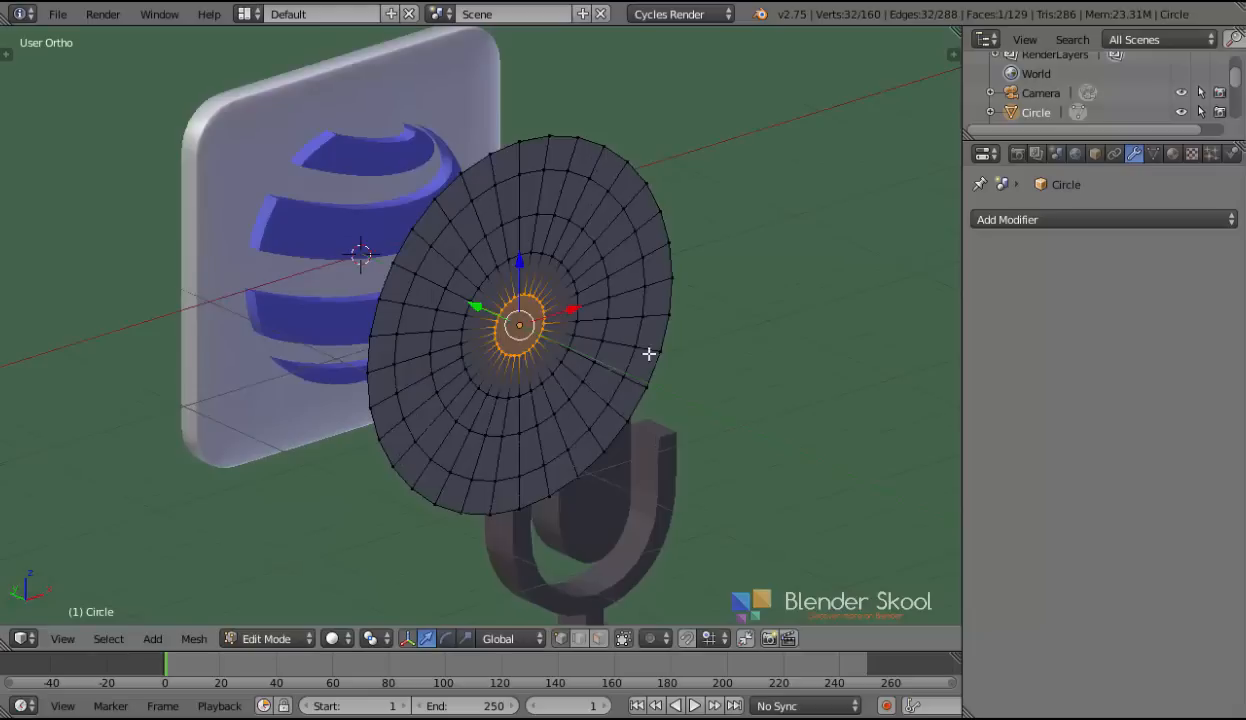
key(Tab)
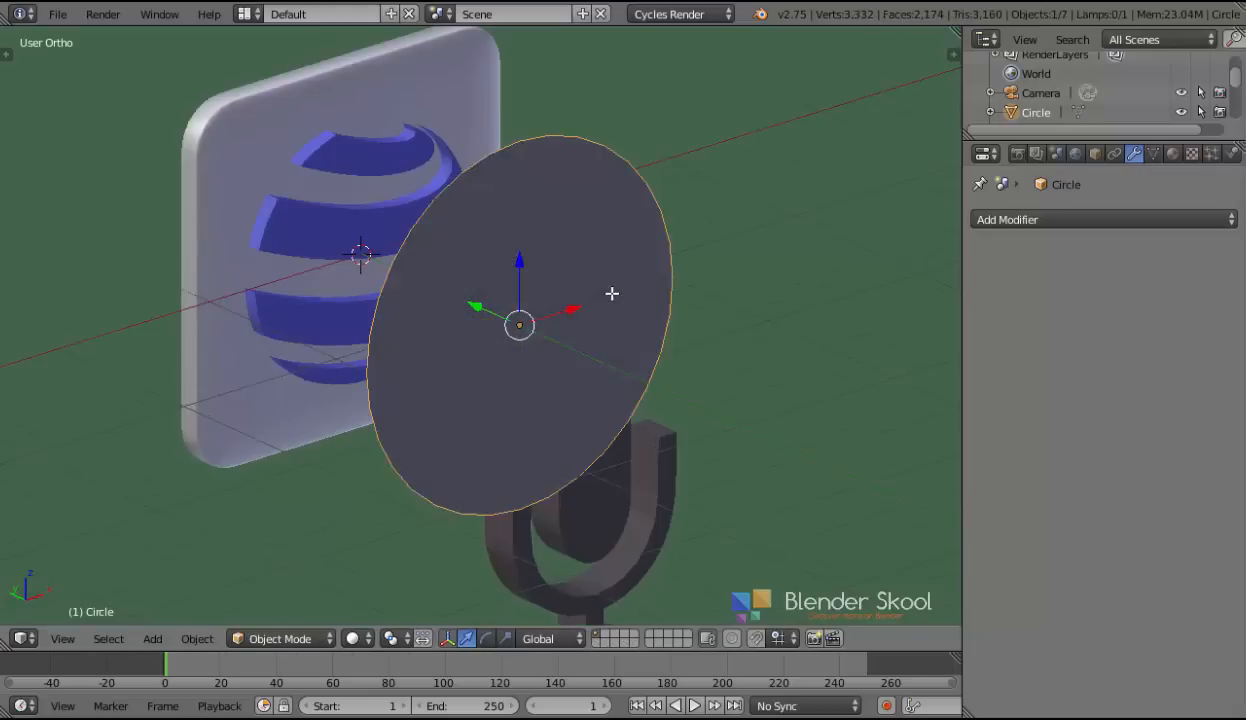
Step: Add a Solidify modifier to the disc with a thickness of 0.1760
click(983, 215)
click(889, 522)
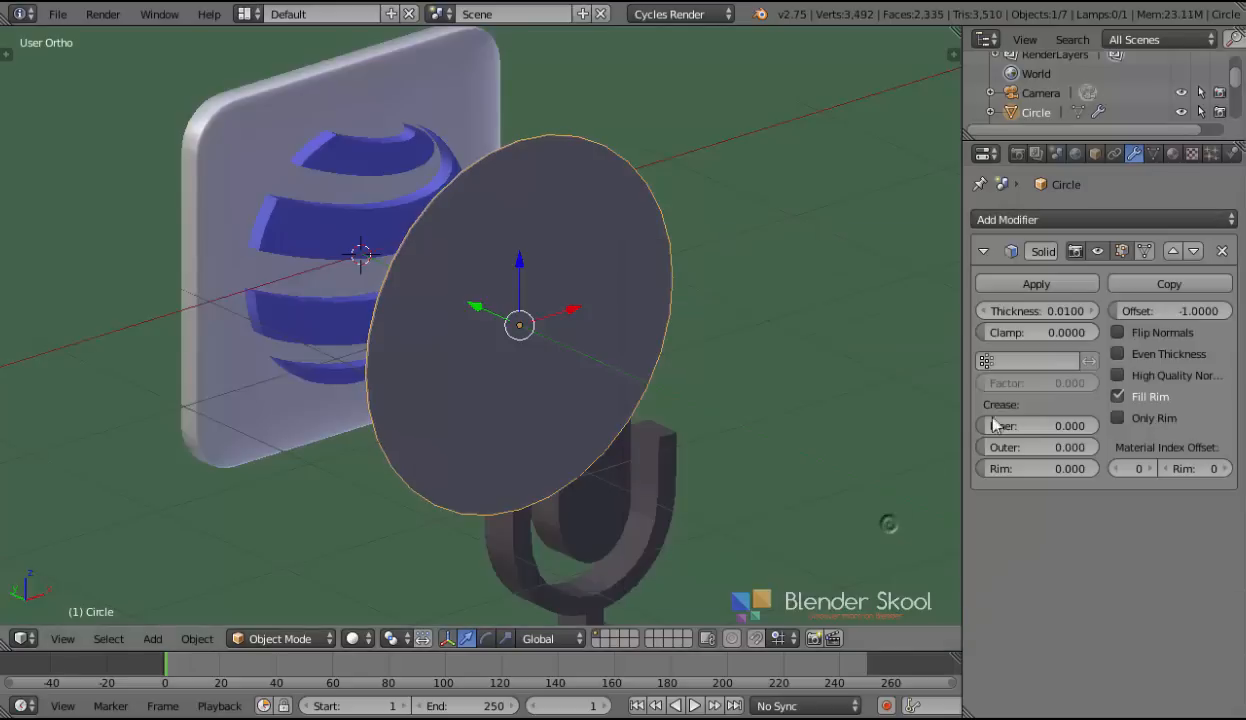
drag(992, 303, 1013, 306)
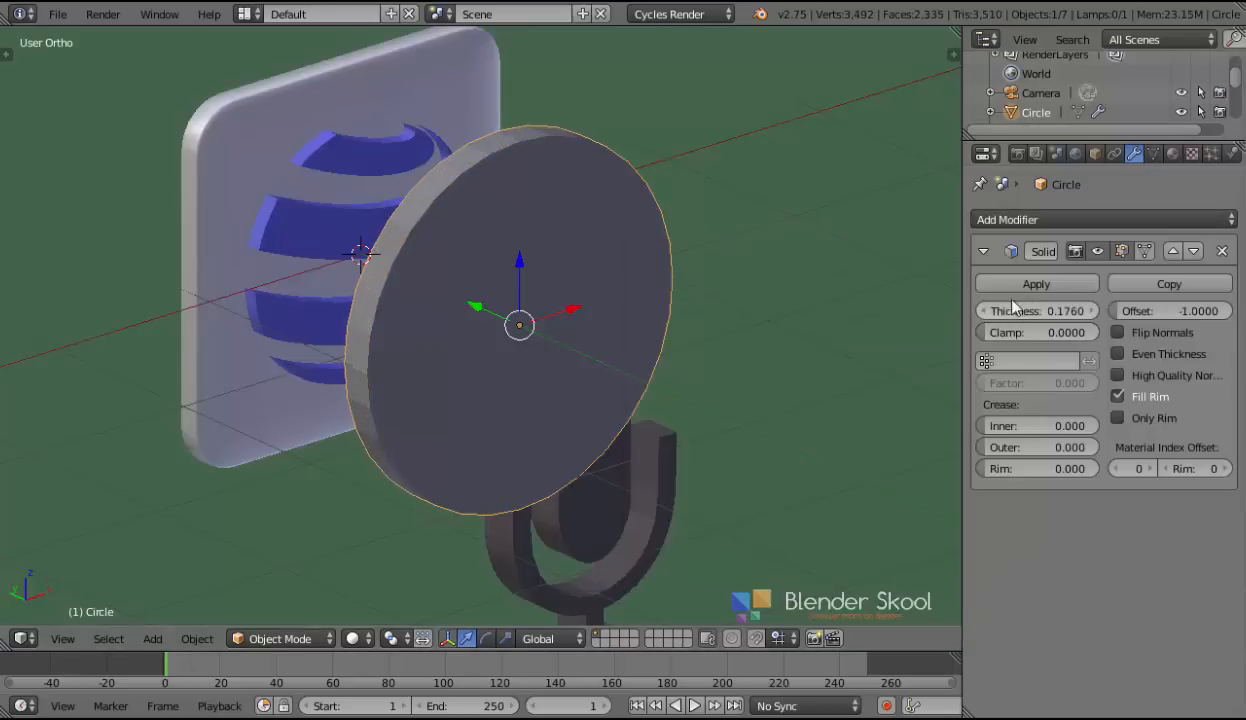
Step: Add a Subdivision Surface modifier to the disc after the Solidify modifier and set its shading to smooth
click(1000, 219)
click(740, 538)
middle_drag(615, 445, 565, 417)
key(t)
click(55, 320)
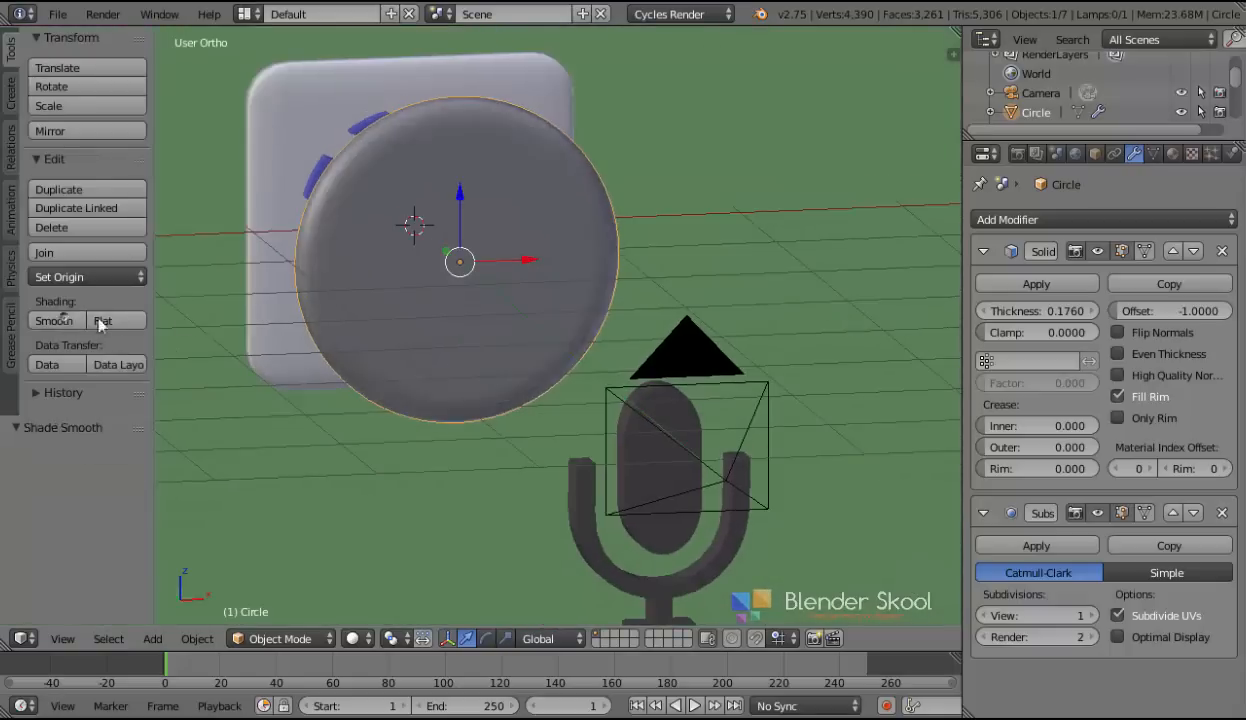
key(t)
middle_drag(355, 322, 399, 342)
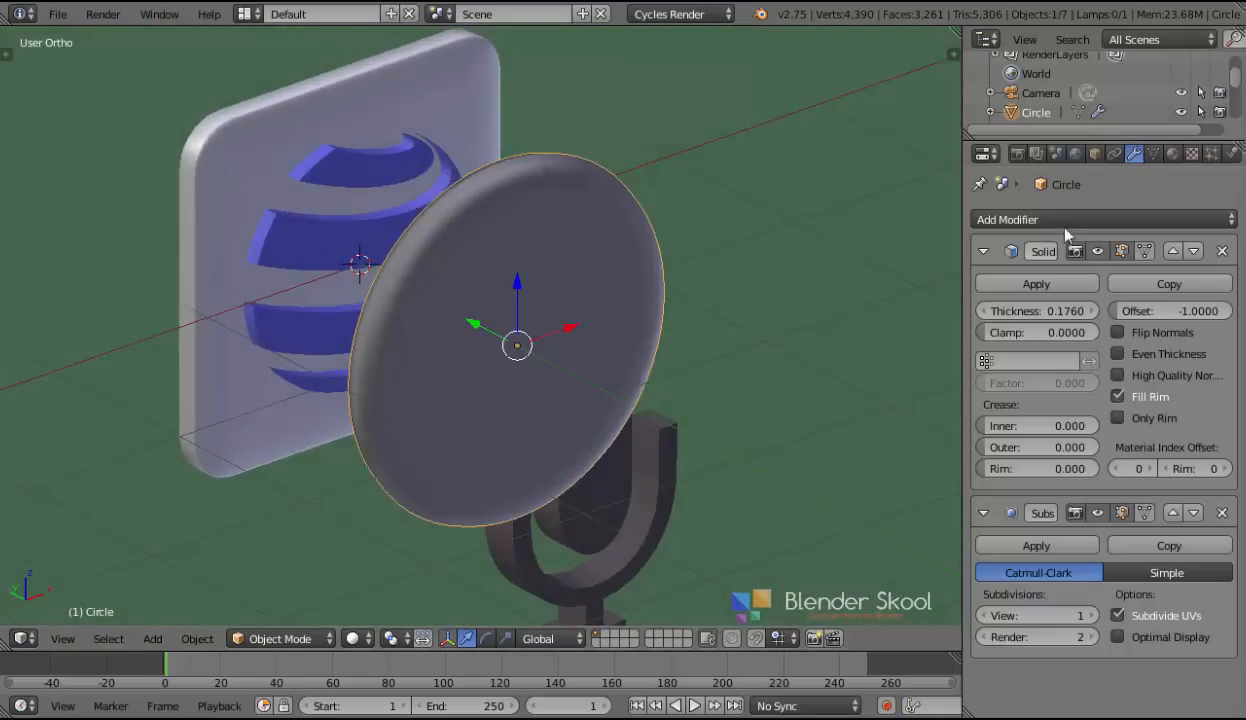
key(Tab)
scroll(488, 366, up, 1)
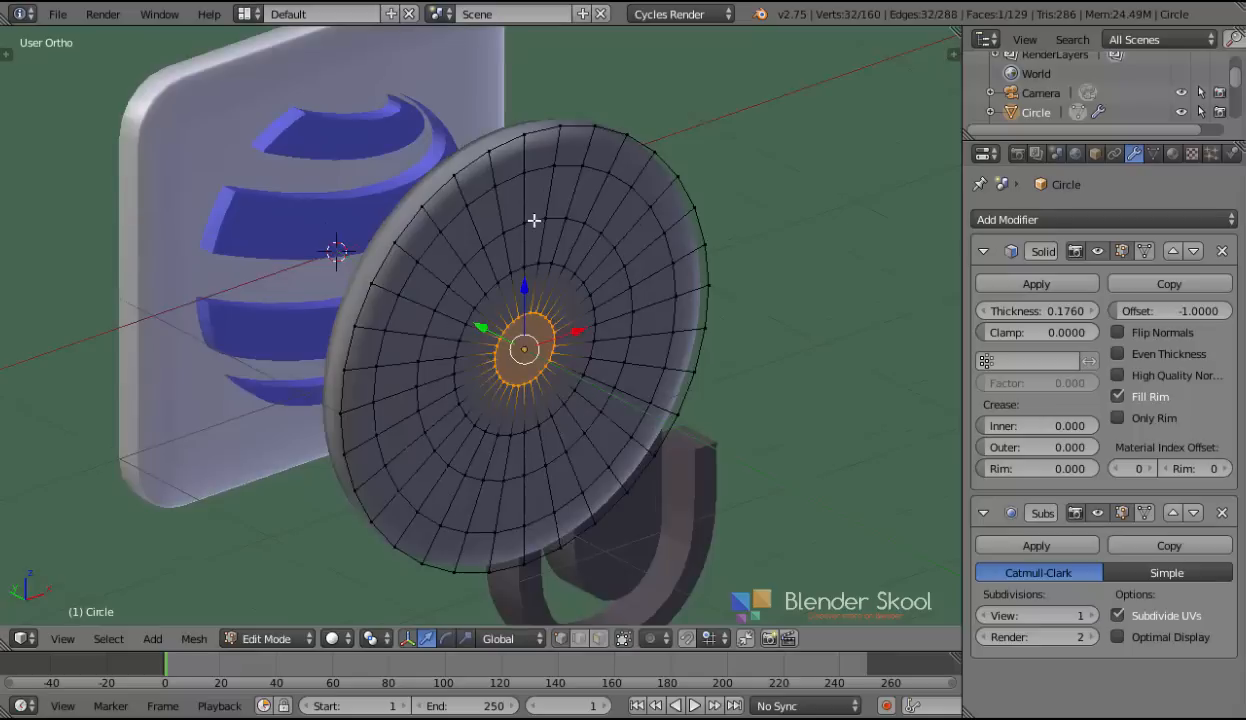
key(Tab)
scroll(455, 330, down, 2)
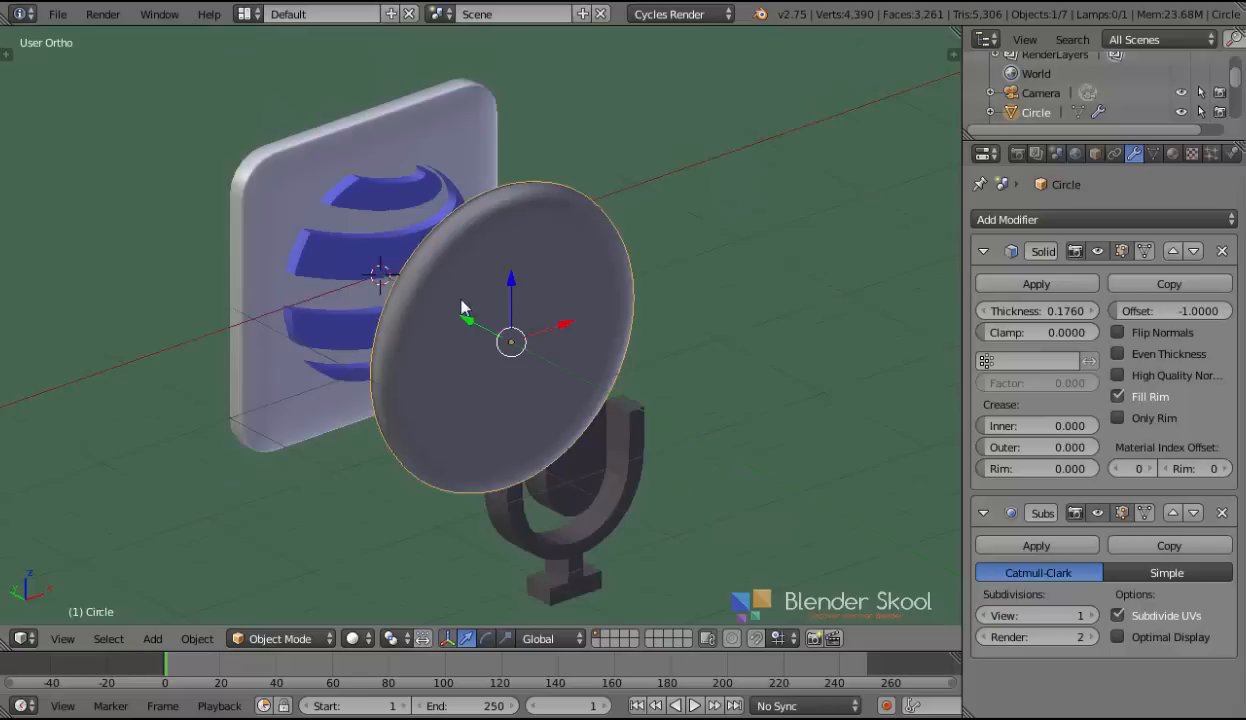
Step: Set the disc's Subdivision Surface view level to 2 and apply both its Solidify and Subdivision Surface modifiers
click(1030, 284)
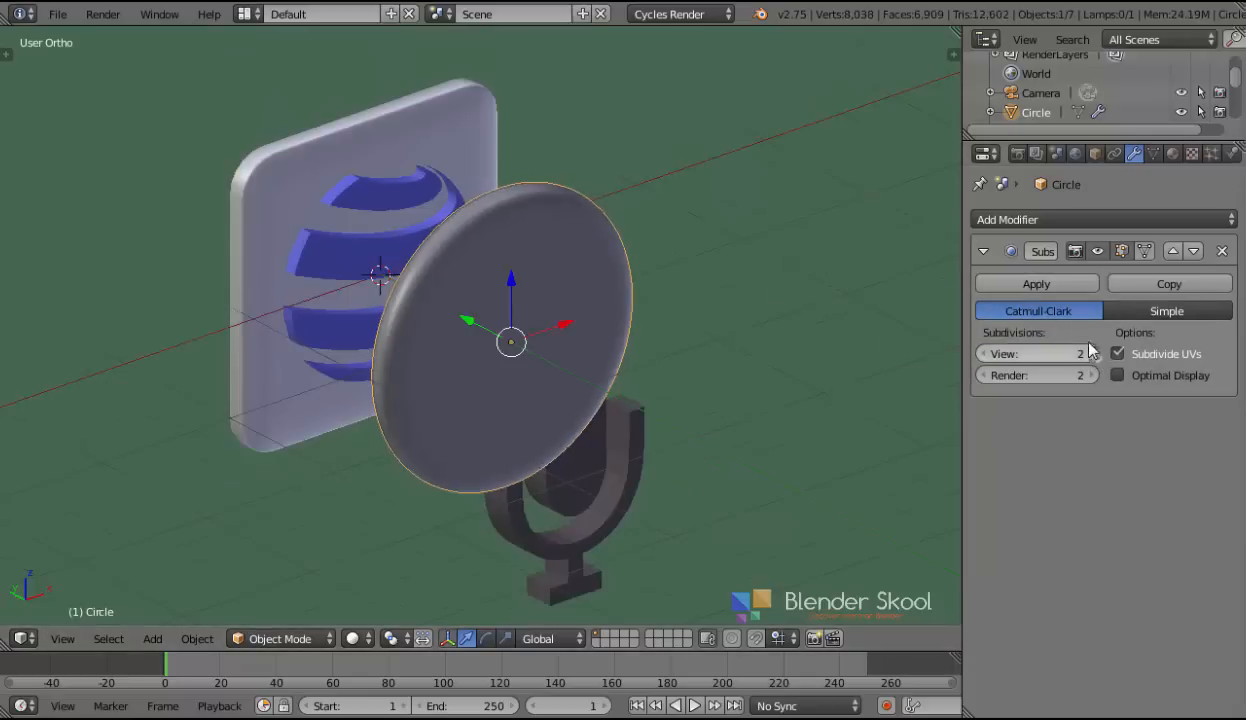
click(1035, 284)
Step: Move the disc in front view so that it sits over the microphone, below the globe icon's square plate
click(64, 639)
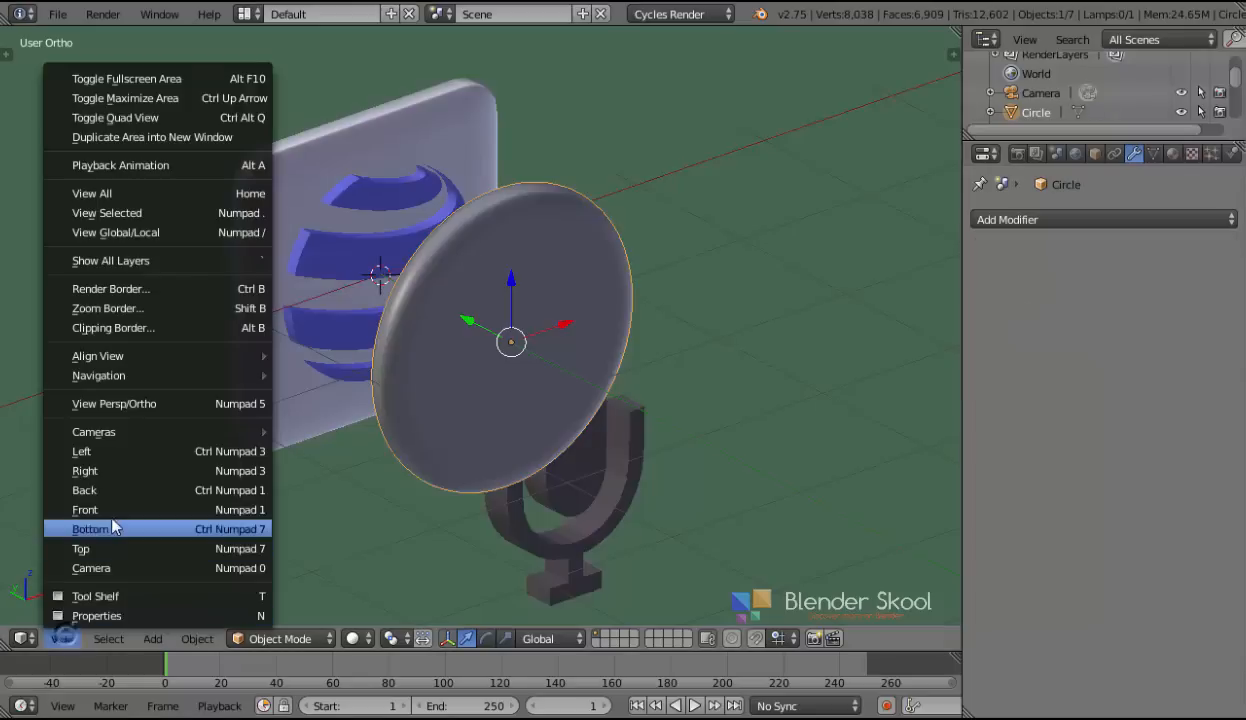
click(111, 513)
key(z)
scroll(240, 459, down, 2)
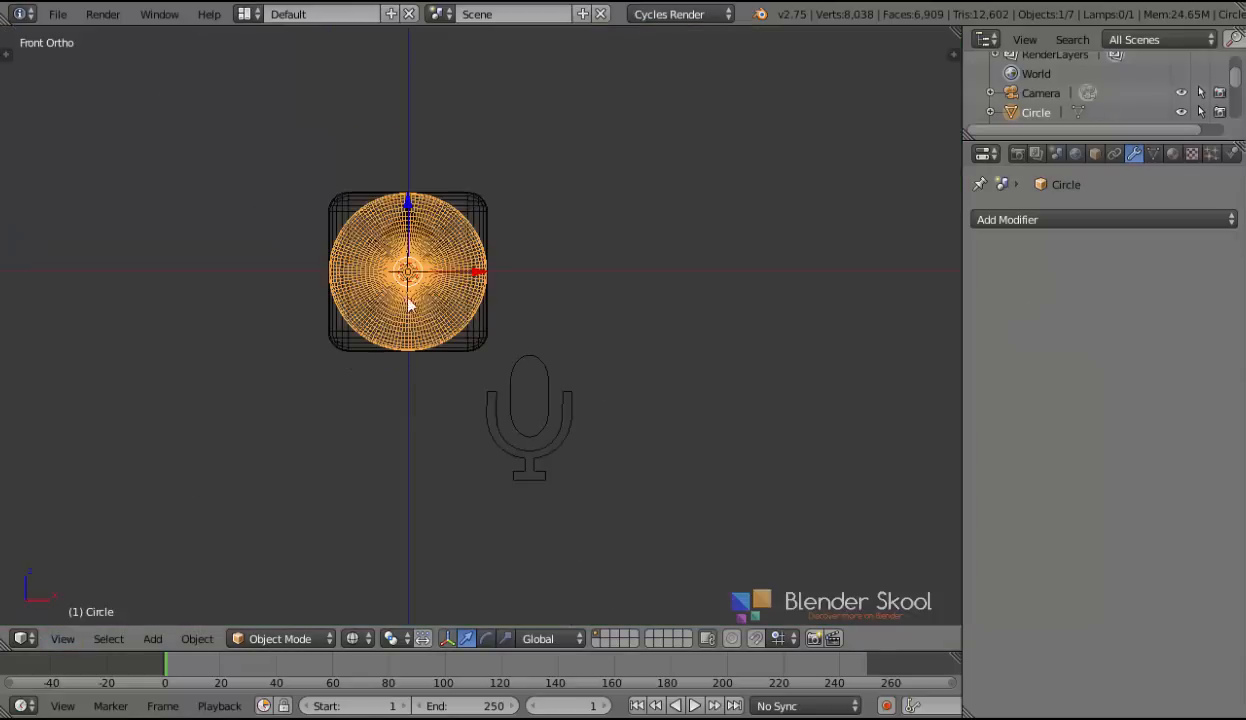
key(g)
click(543, 442)
key(z)
scroll(543, 442, up, 2)
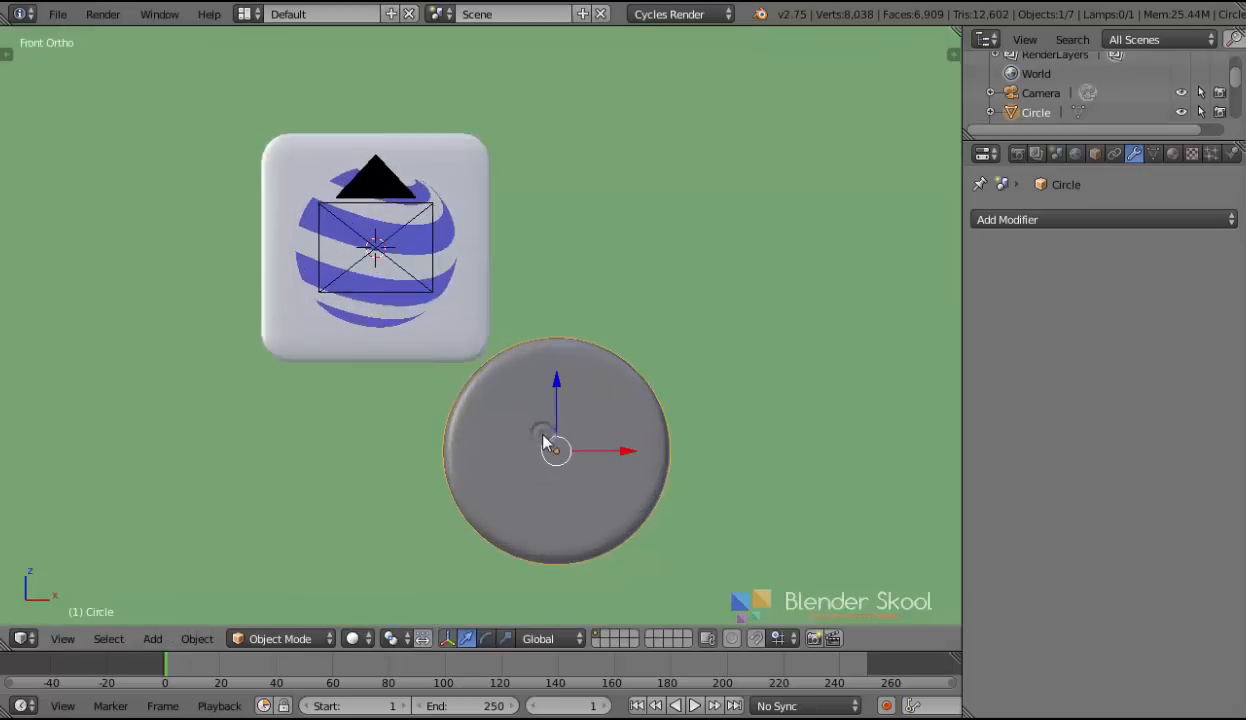
Step: Move the disc along the Y axis in right view so it lies within the microphone's depth, level with the square plate
click(62, 639)
click(117, 476)
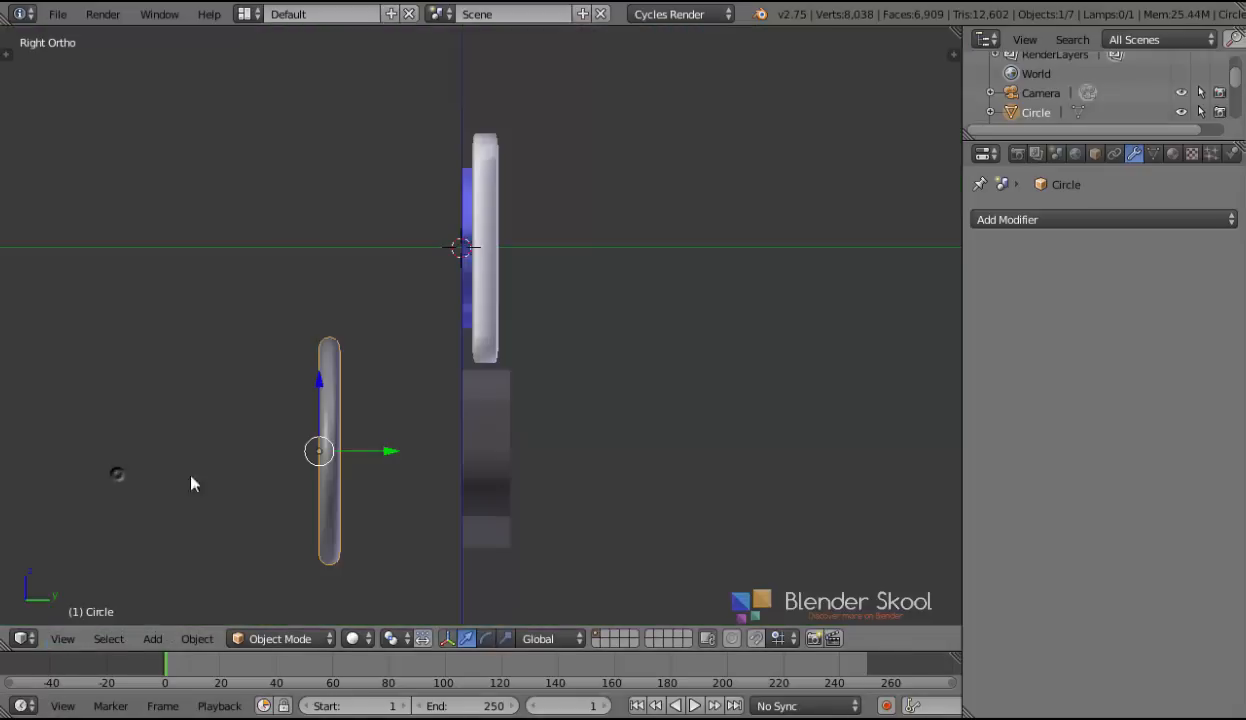
key(z)
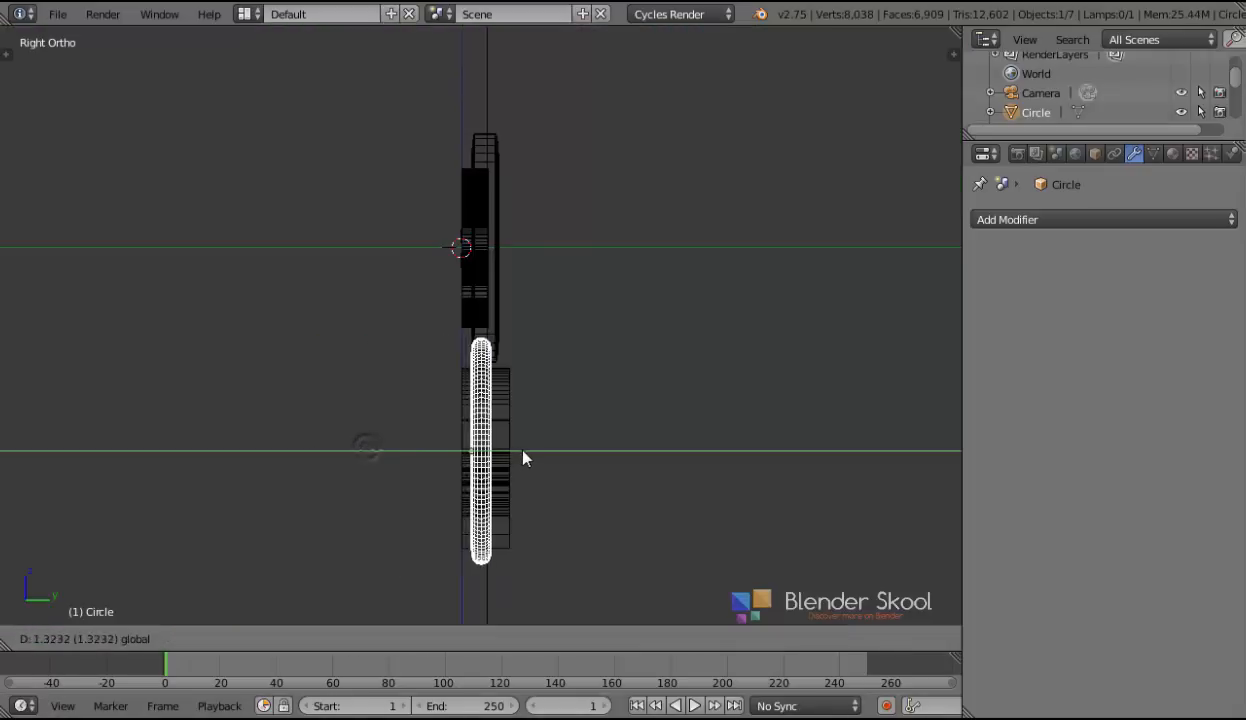
click(527, 455)
scroll(492, 453, up, 5)
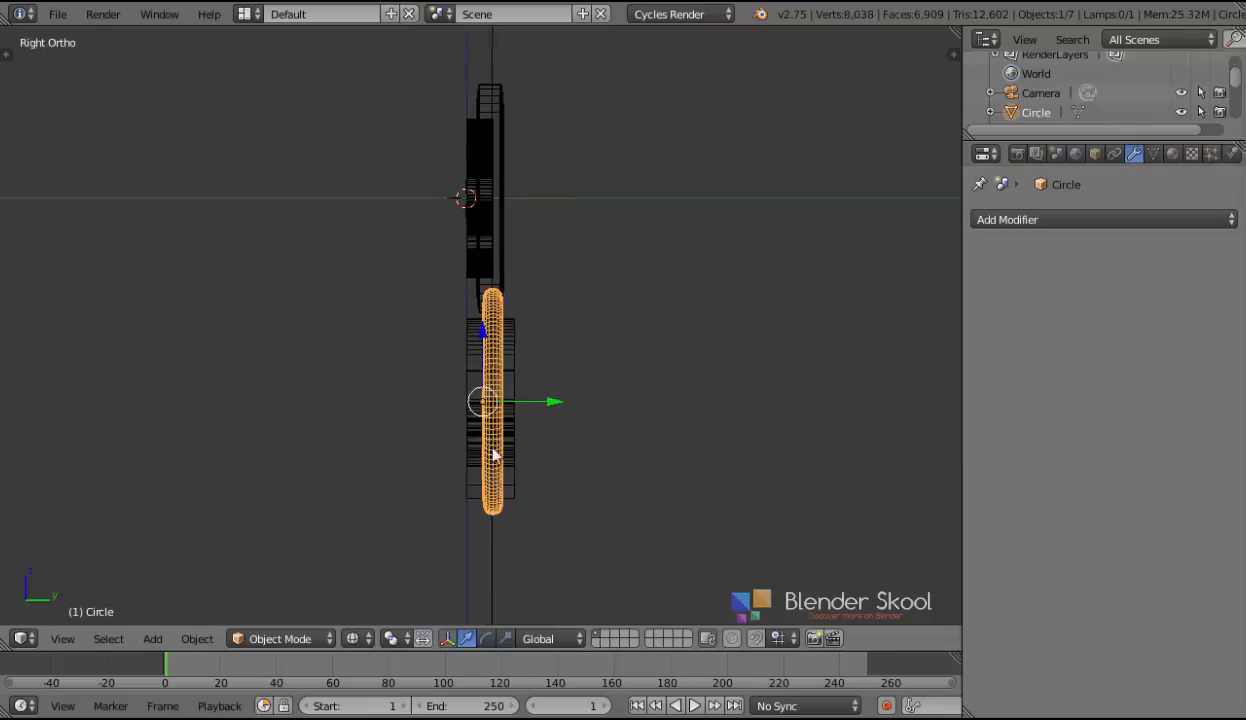
key(z)
Step: Scale the microphone down along the Y axis until its back no longer sticks out behind the disc
right_click(464, 430)
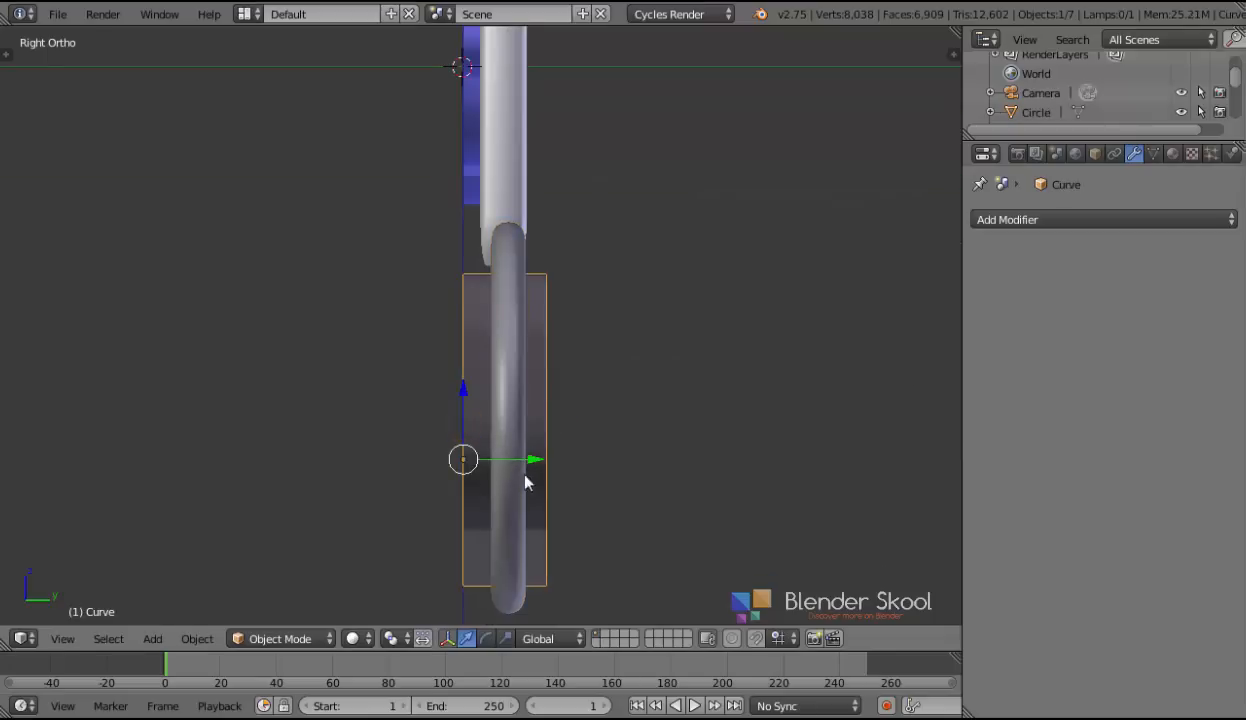
key(s)
key(y)
click(590, 514)
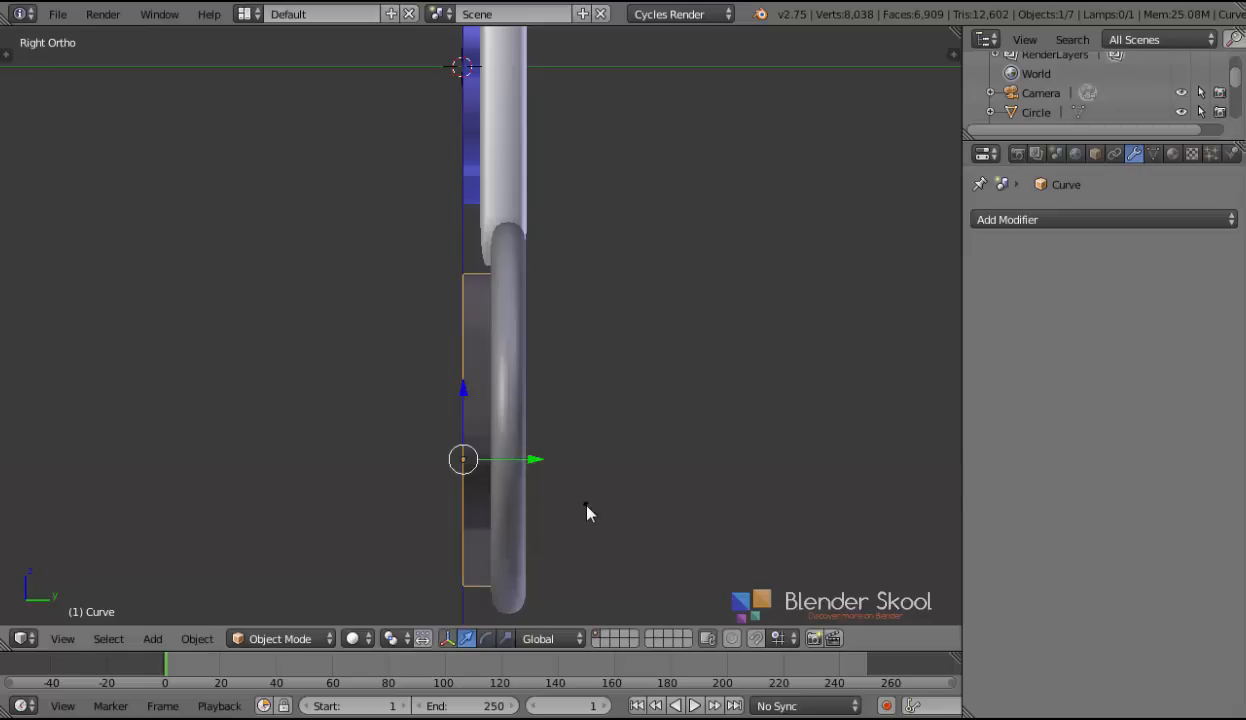
key(z)
scroll(556, 478, down, 1)
key(z)
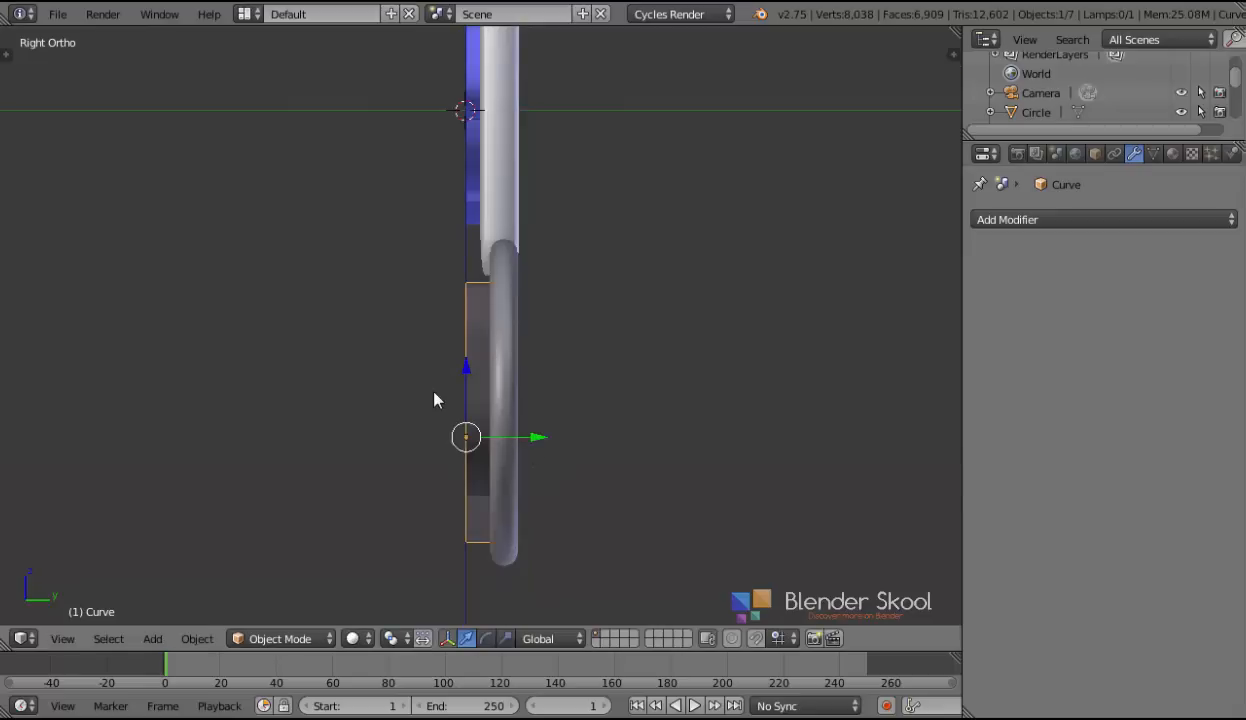
Step: Scale the whole microphone down slightly and centre it on the disc in front view
middle_drag(430, 395, 489, 420)
drag(569, 446, 574, 446)
scroll(307, 355, down, 3)
middle_drag(307, 355, 359, 376)
scroll(362, 385, down, 2)
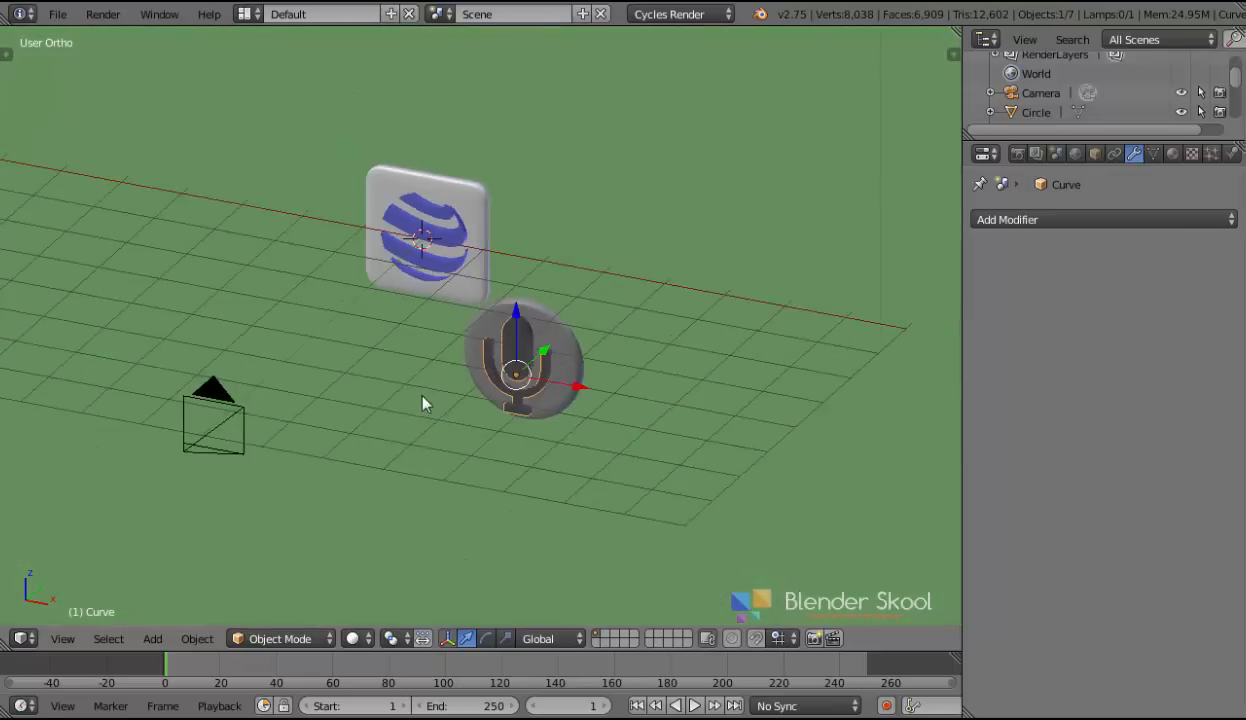
middle_drag(514, 367, 538, 484)
key(s)
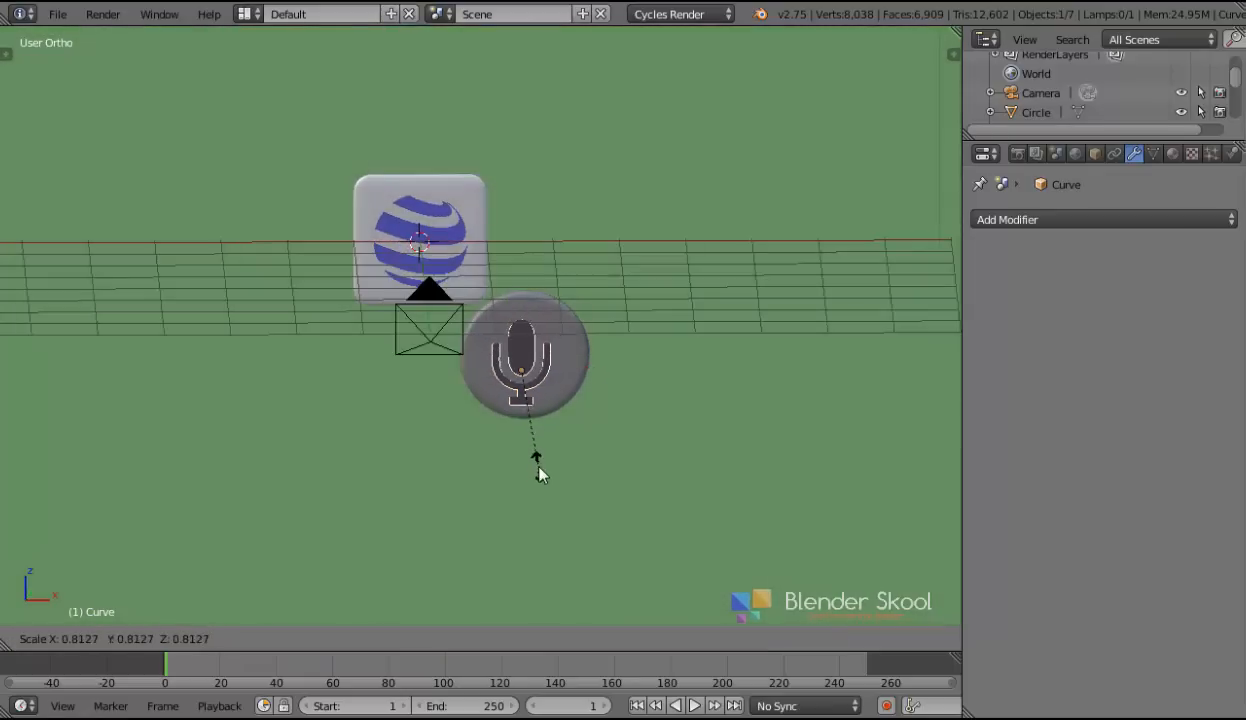
right_click(527, 456)
click(63, 638)
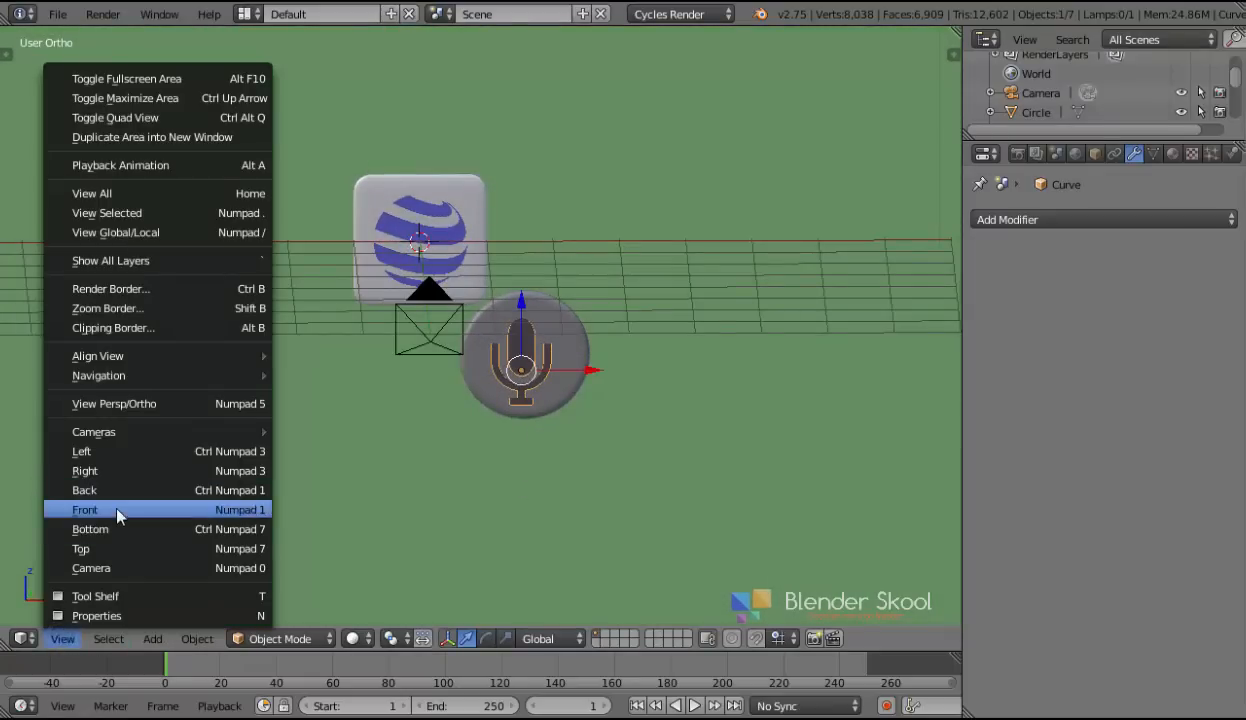
click(117, 510)
key(g)
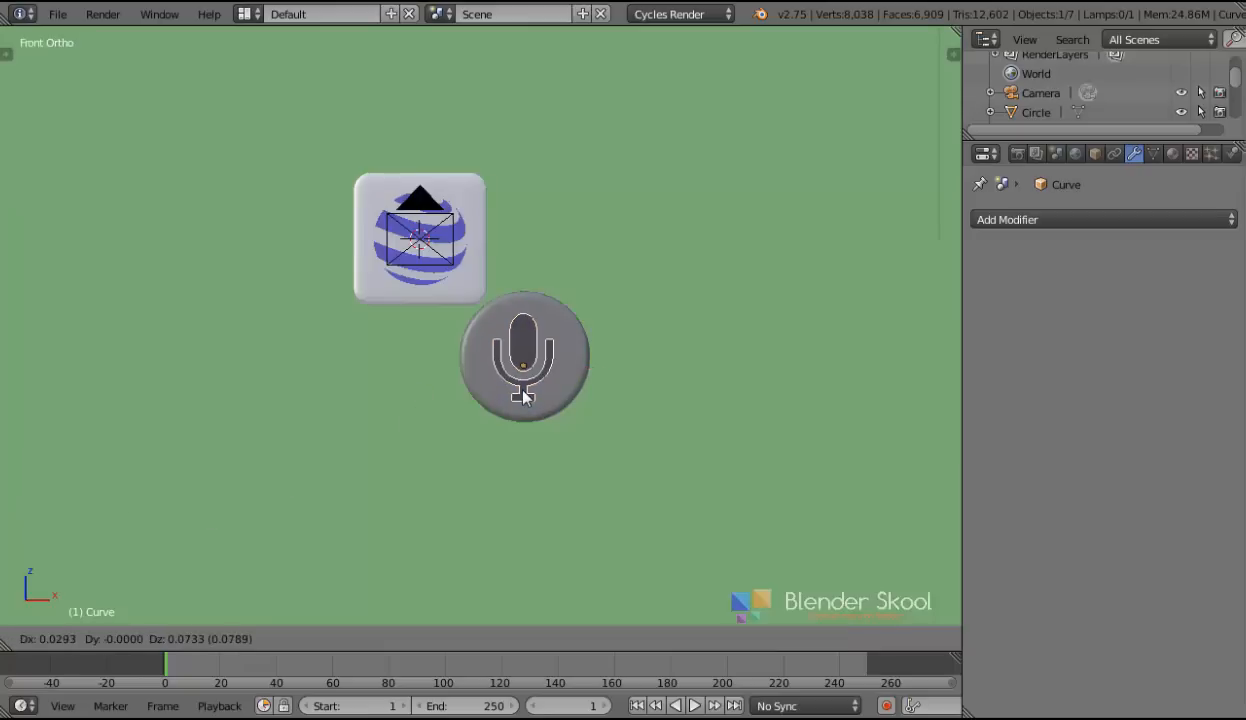
click(527, 397)
Step: Move the globe and its square plate together into the upper-left area of the camera frame in camera view
scroll(330, 285, down, 3)
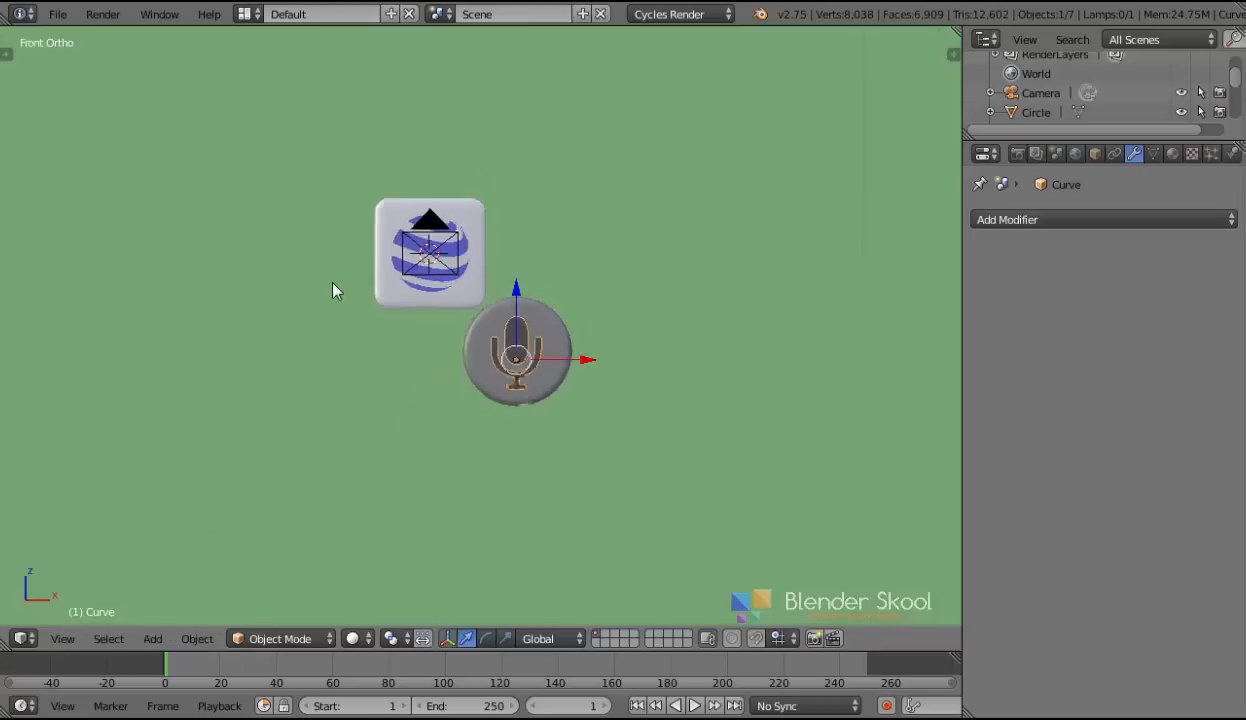
scroll(345, 355, up, 2)
click(62, 643)
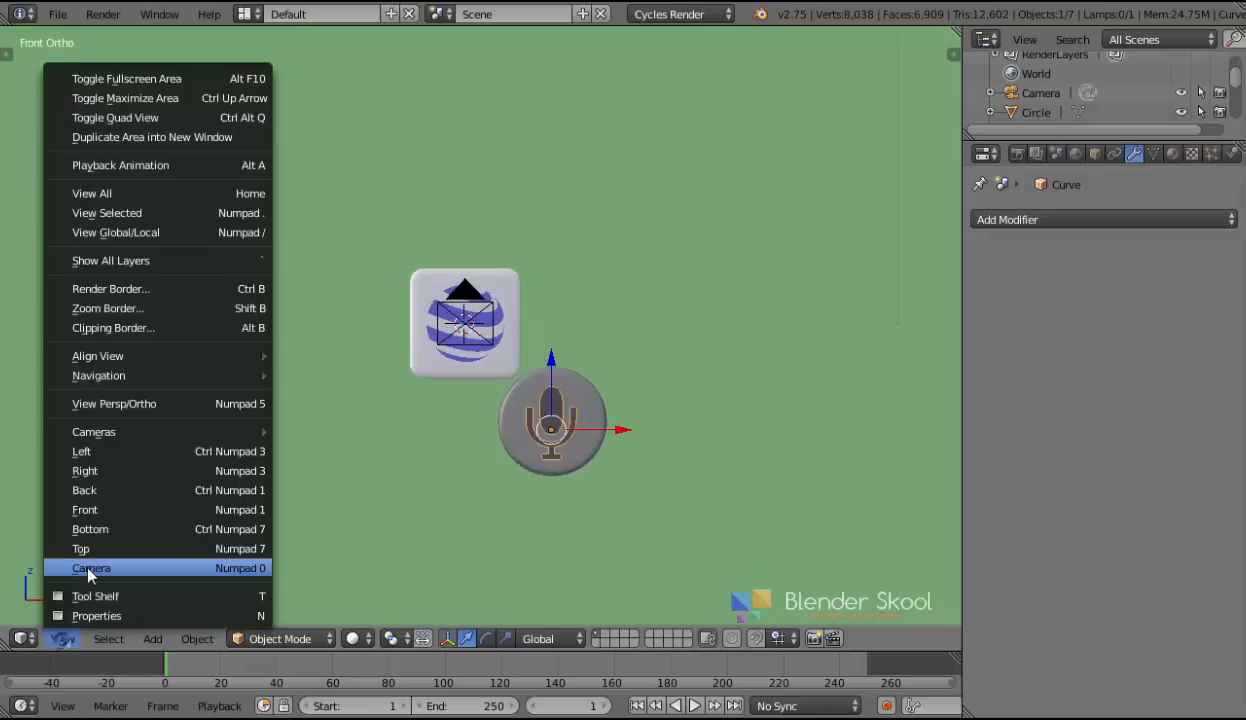
click(85, 552)
shift+middle_drag(388, 437, 403, 523)
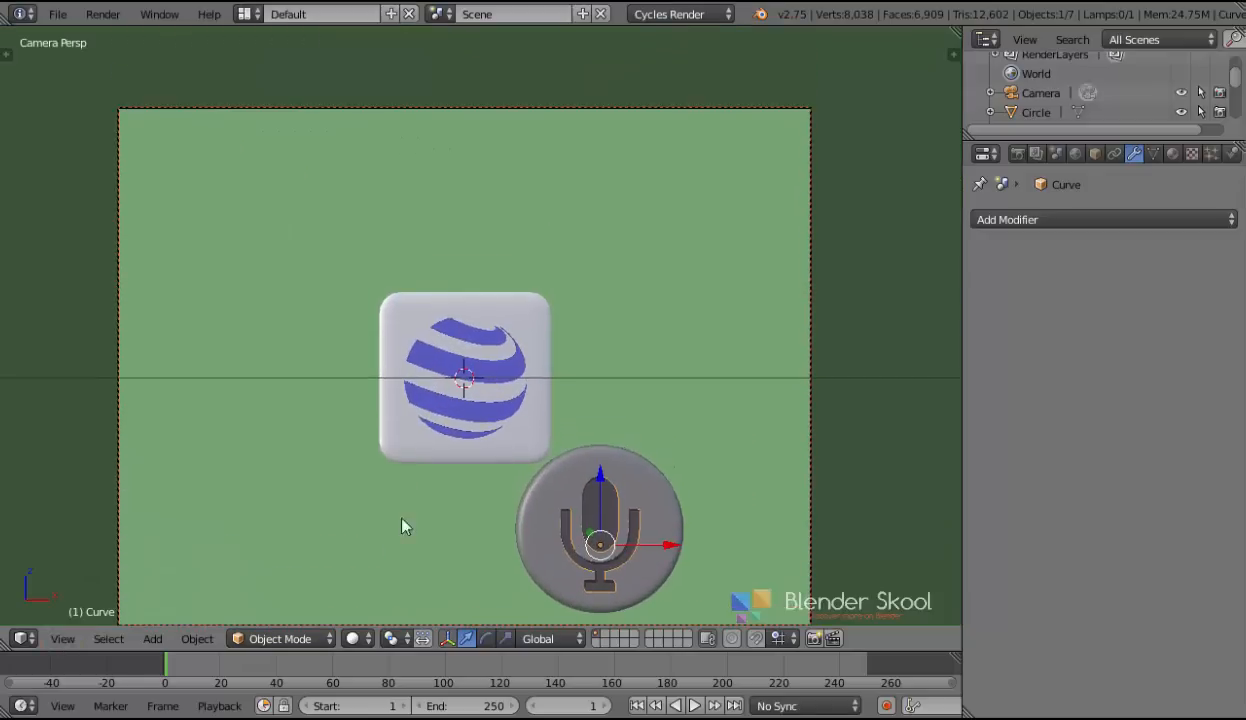
right_click(411, 450)
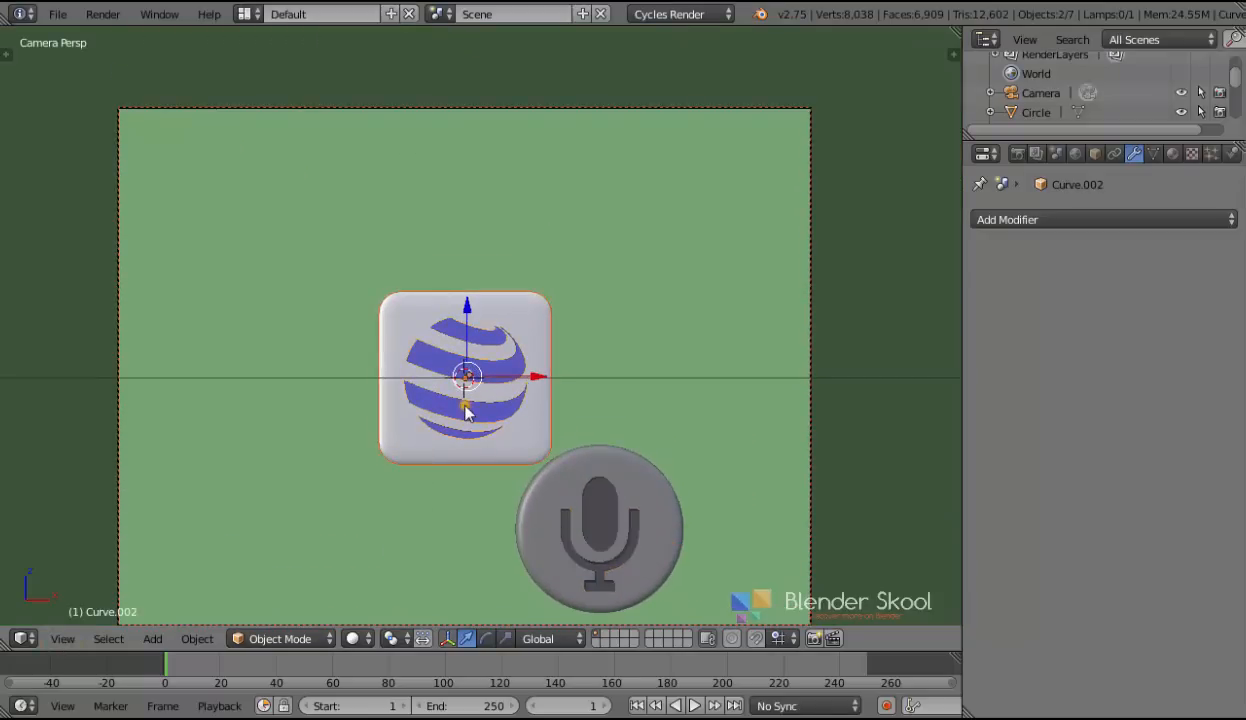
key(z)
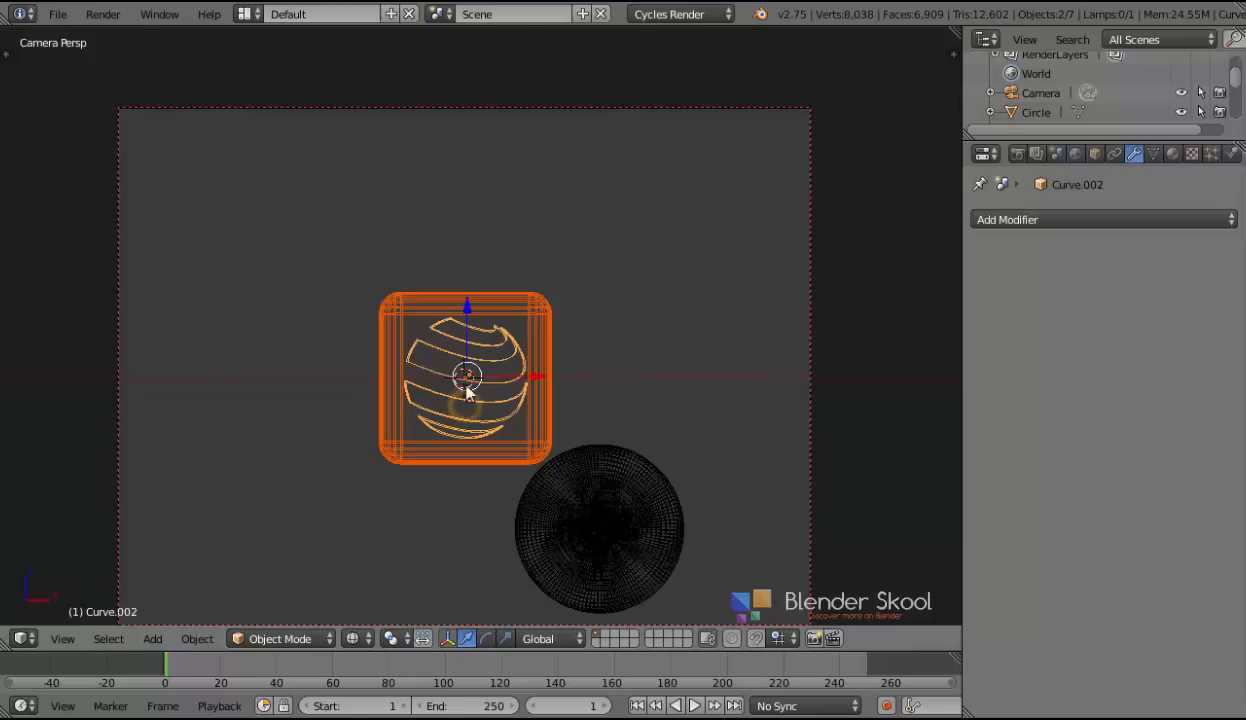
key(z)
scroll(508, 420, down, 2)
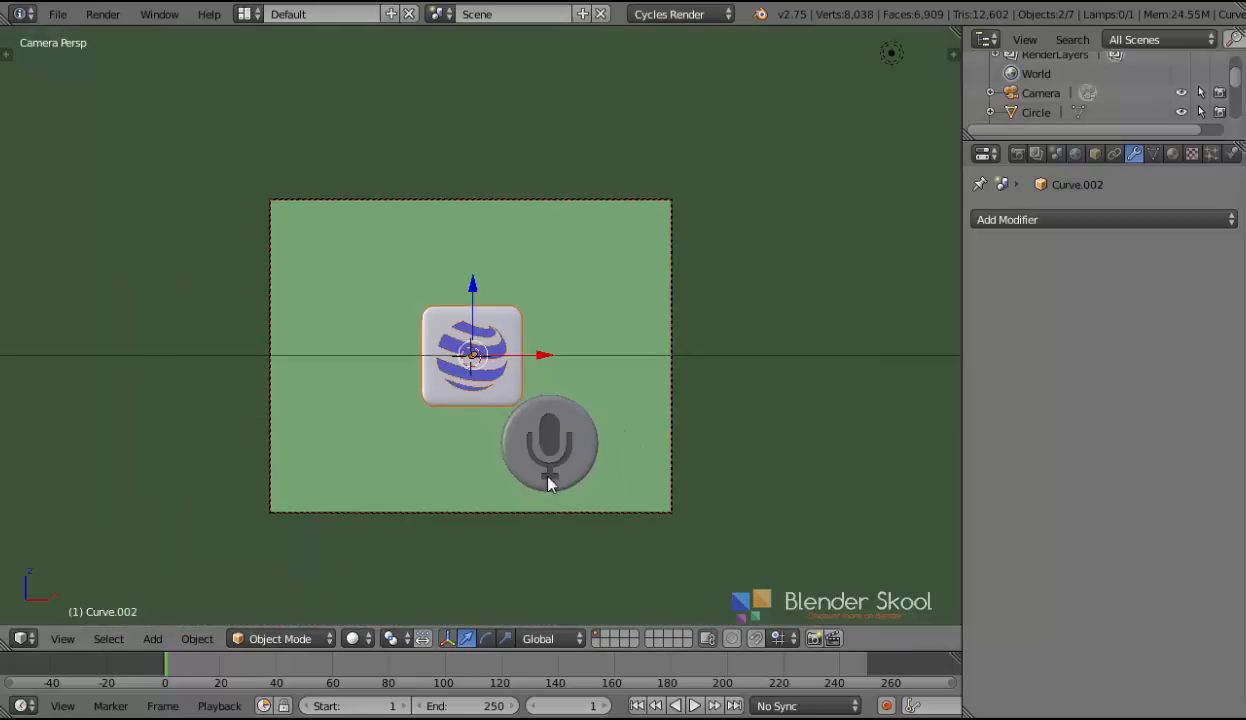
key(g)
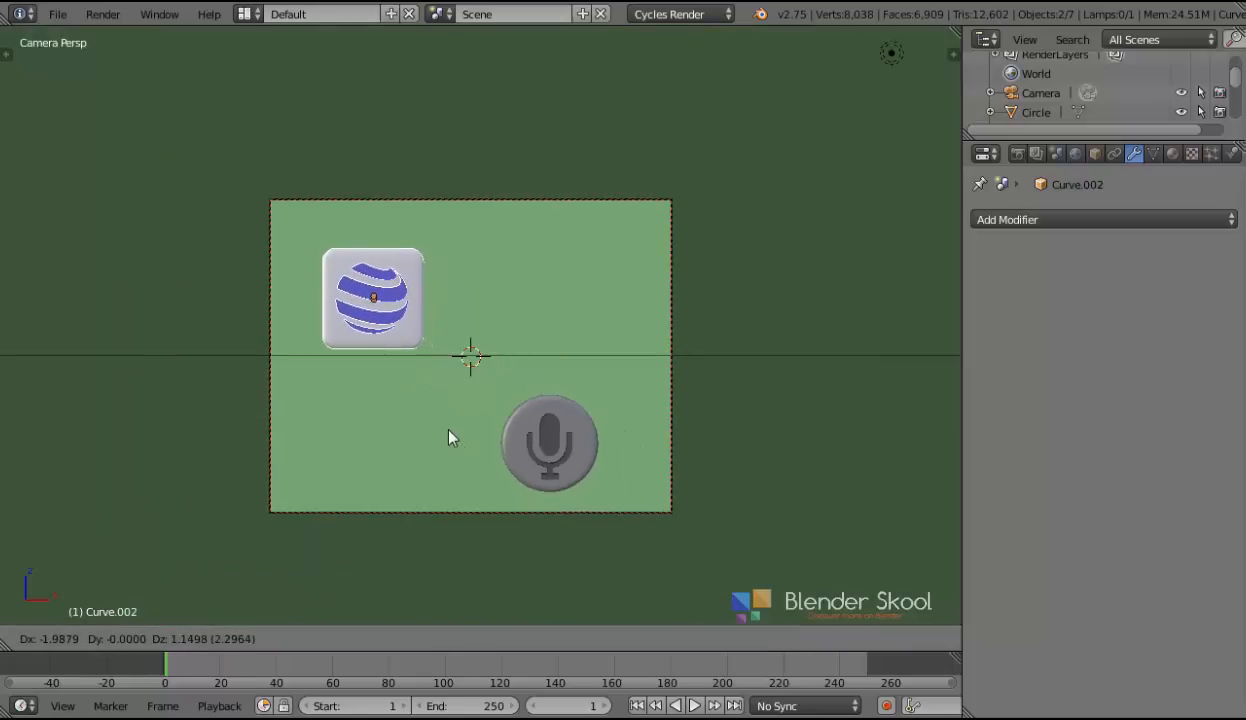
click(460, 446)
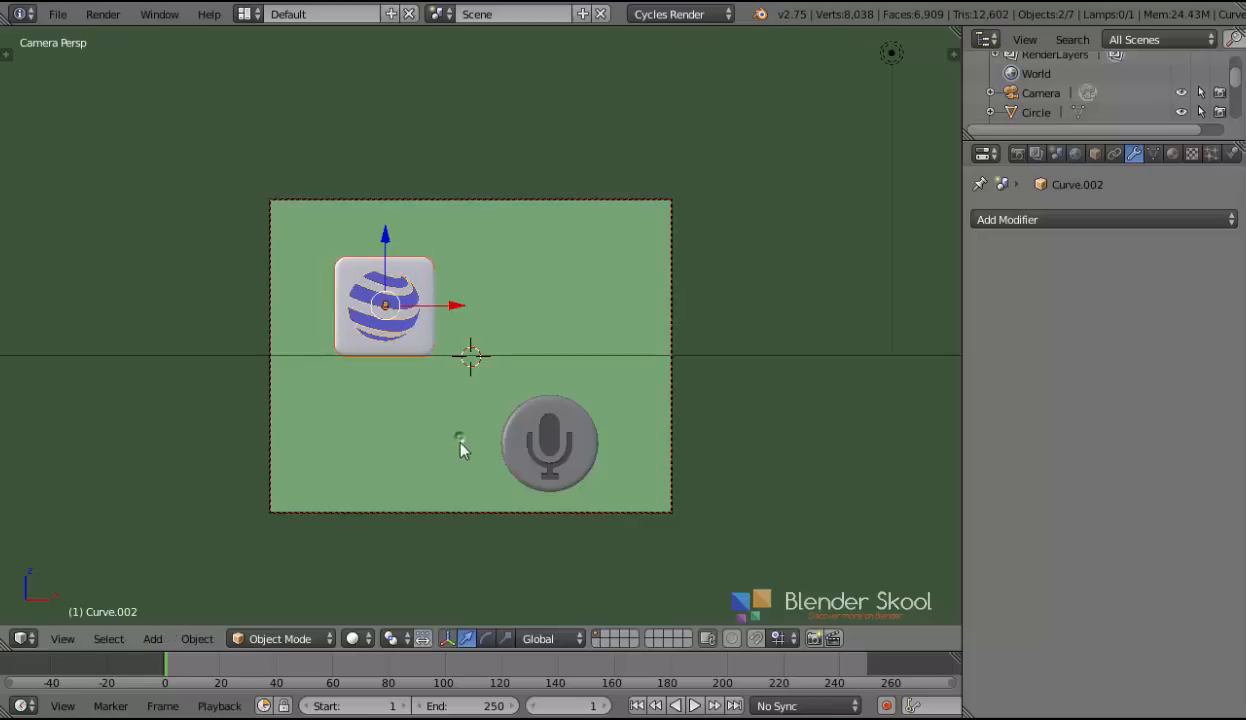
Step: Move the microphone and its disc together slightly up and left within the camera frame
right_click(552, 466)
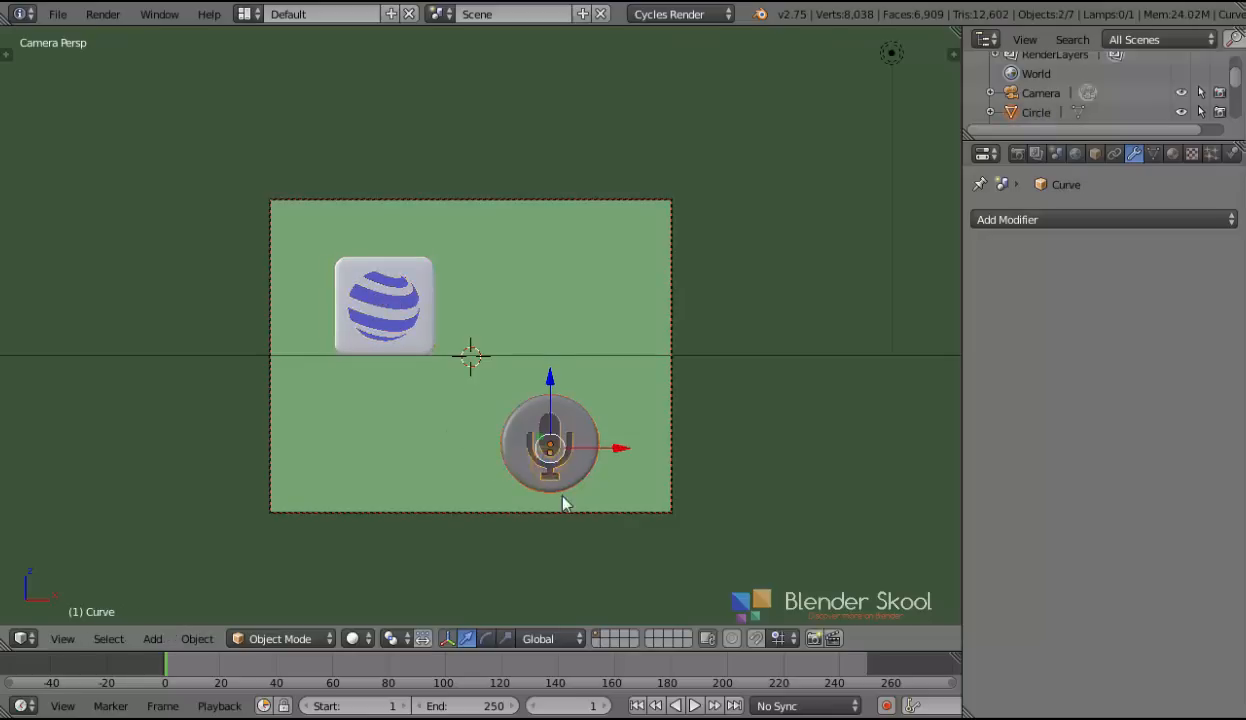
key(g)
click(545, 475)
scroll(545, 475, up, 2)
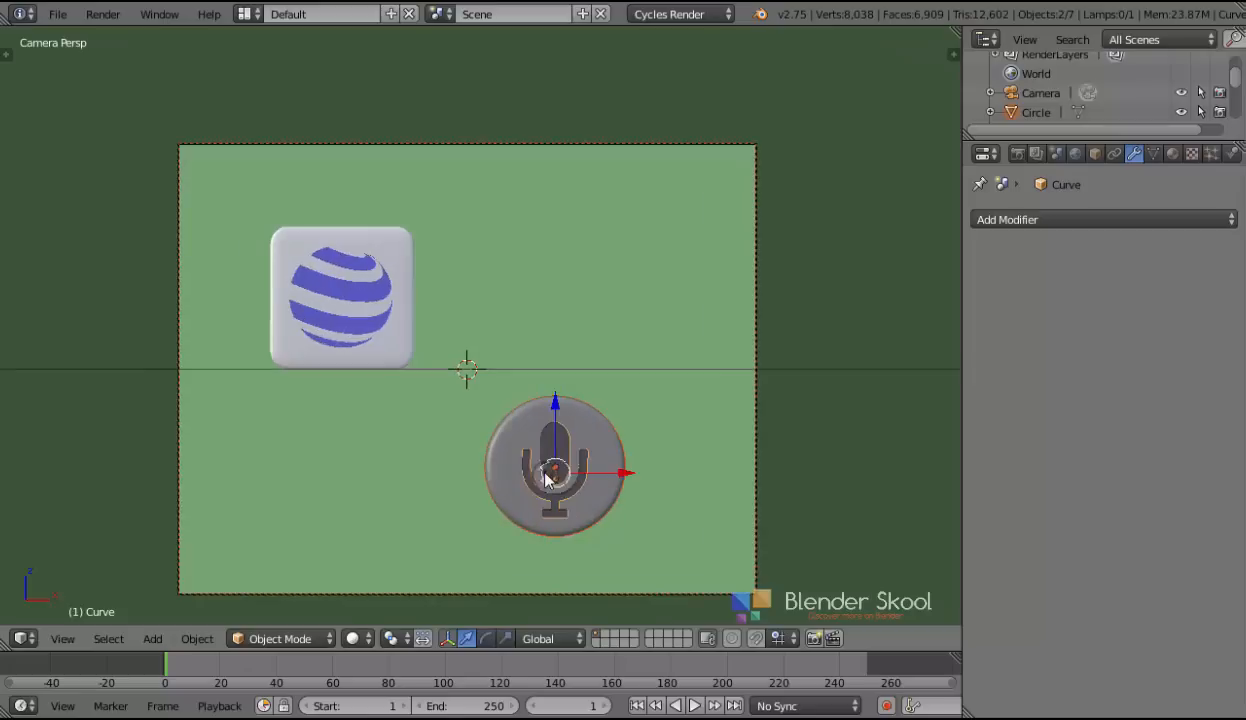
Step: Assign the existing White material to the disc behind the microphone
right_click(573, 424)
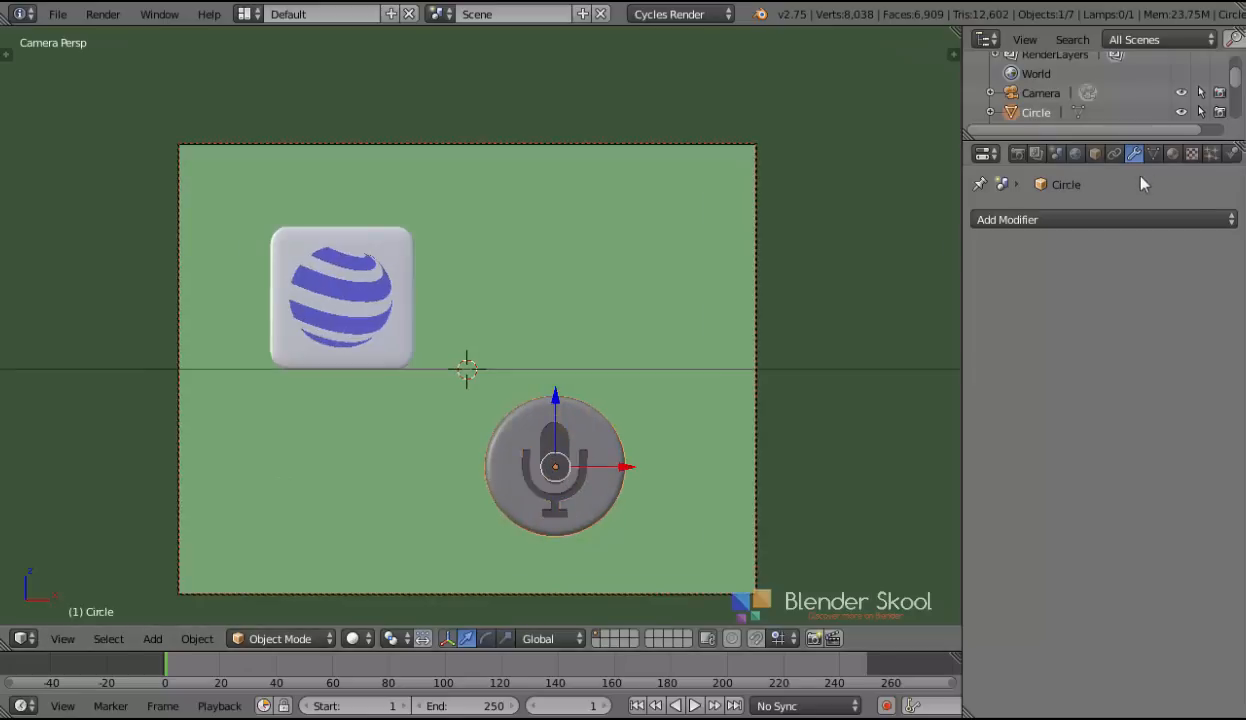
click(1172, 153)
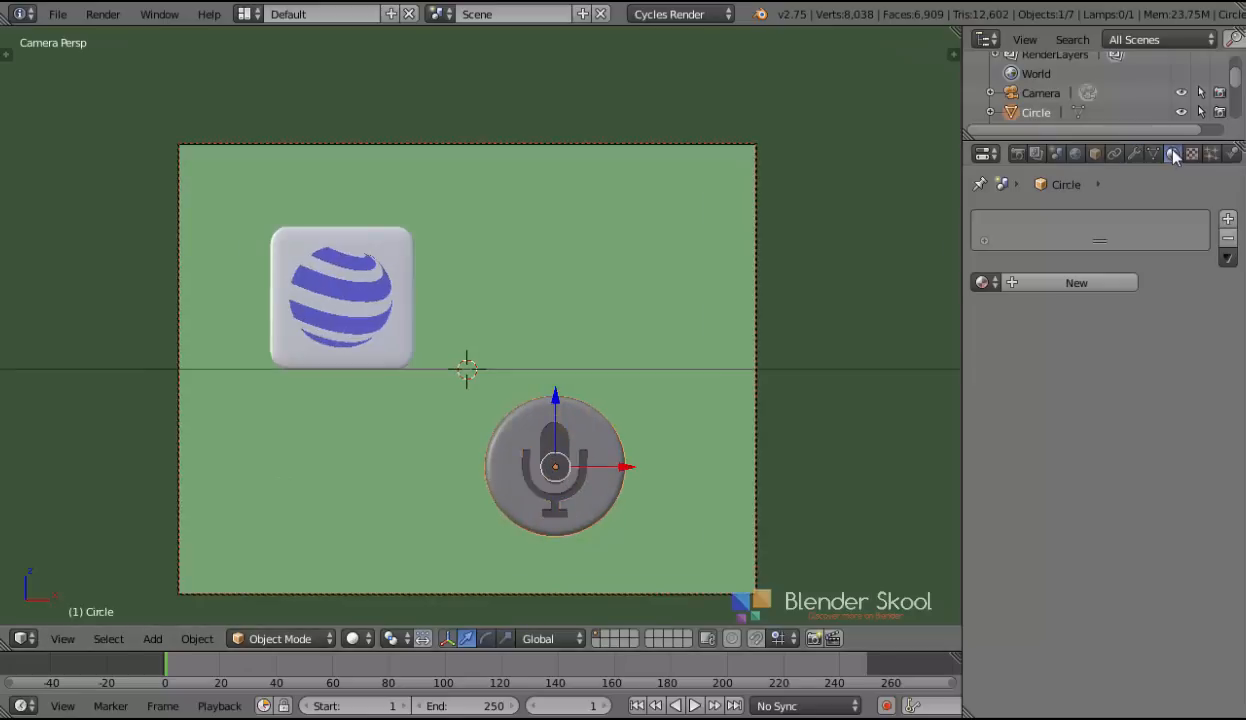
click(985, 282)
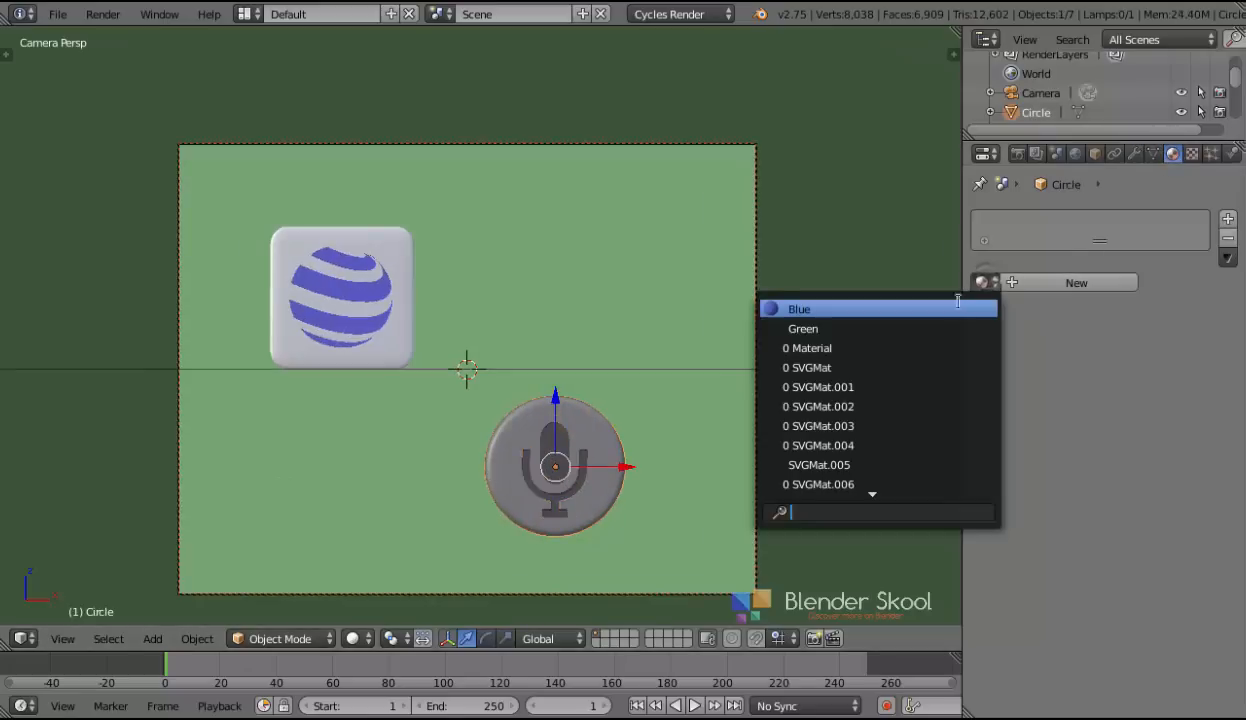
click(907, 347)
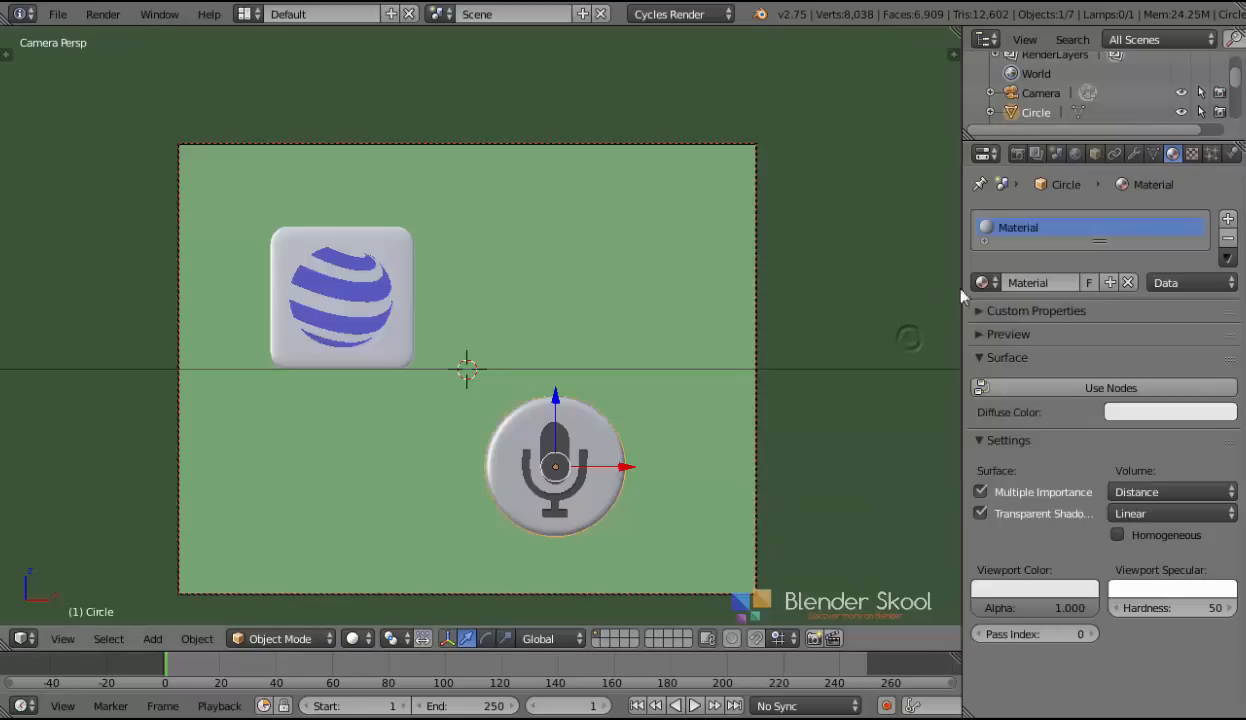
click(982, 283)
text(w)
click(949, 306)
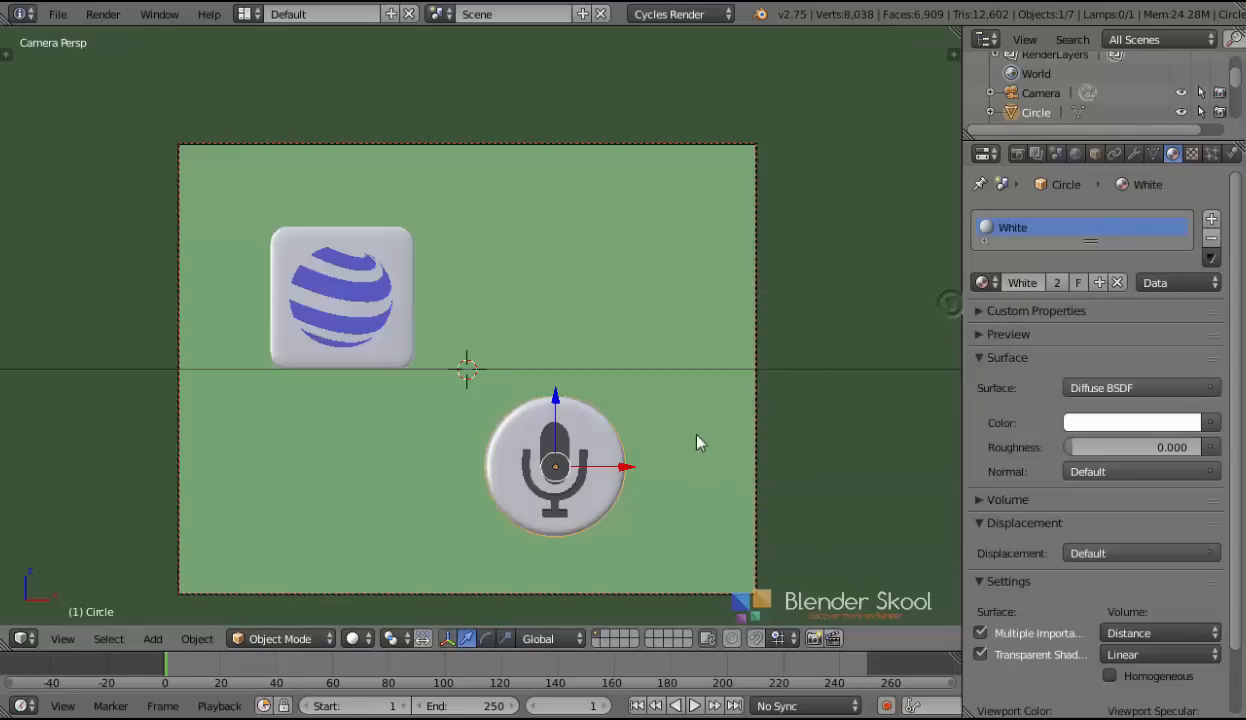
Step: Select the microphone object and open its mesh in Edit Mode close up in the camera view
right_click(522, 455)
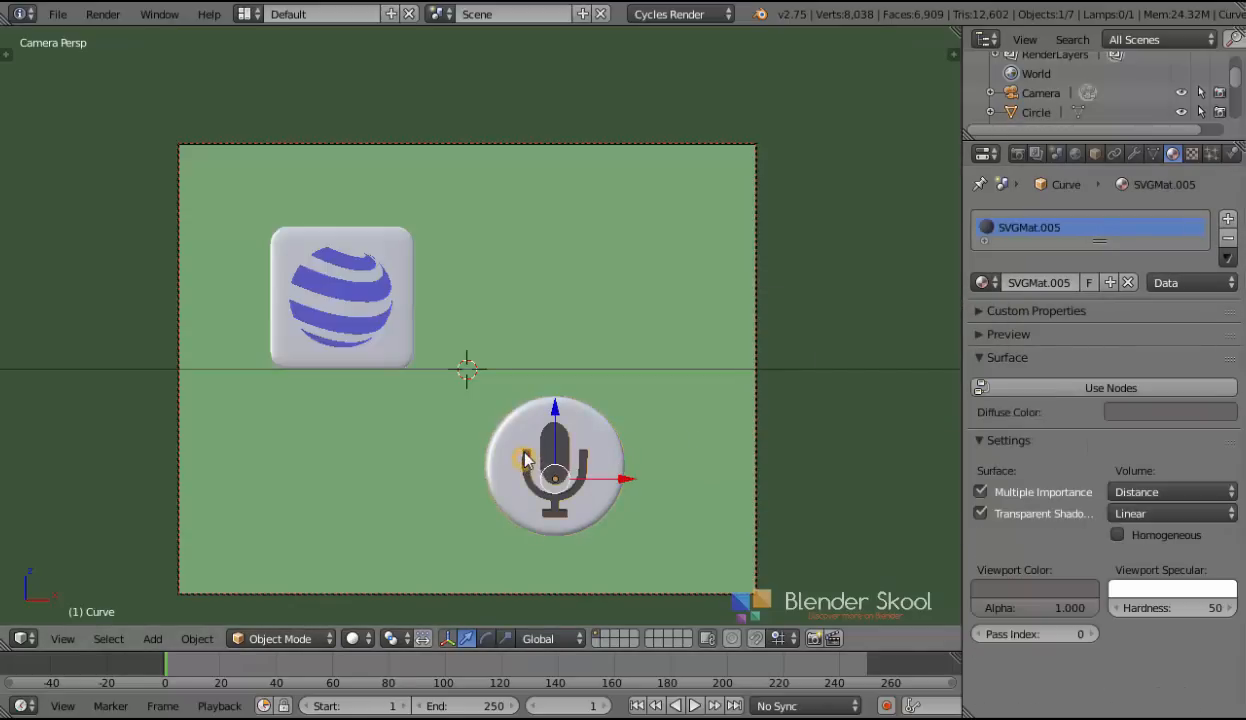
key(z)
key(z)
shift+middle_drag(491, 444, 388, 293)
scroll(431, 356, up, 4)
key(Tab)
scroll(427, 345, down, 3)
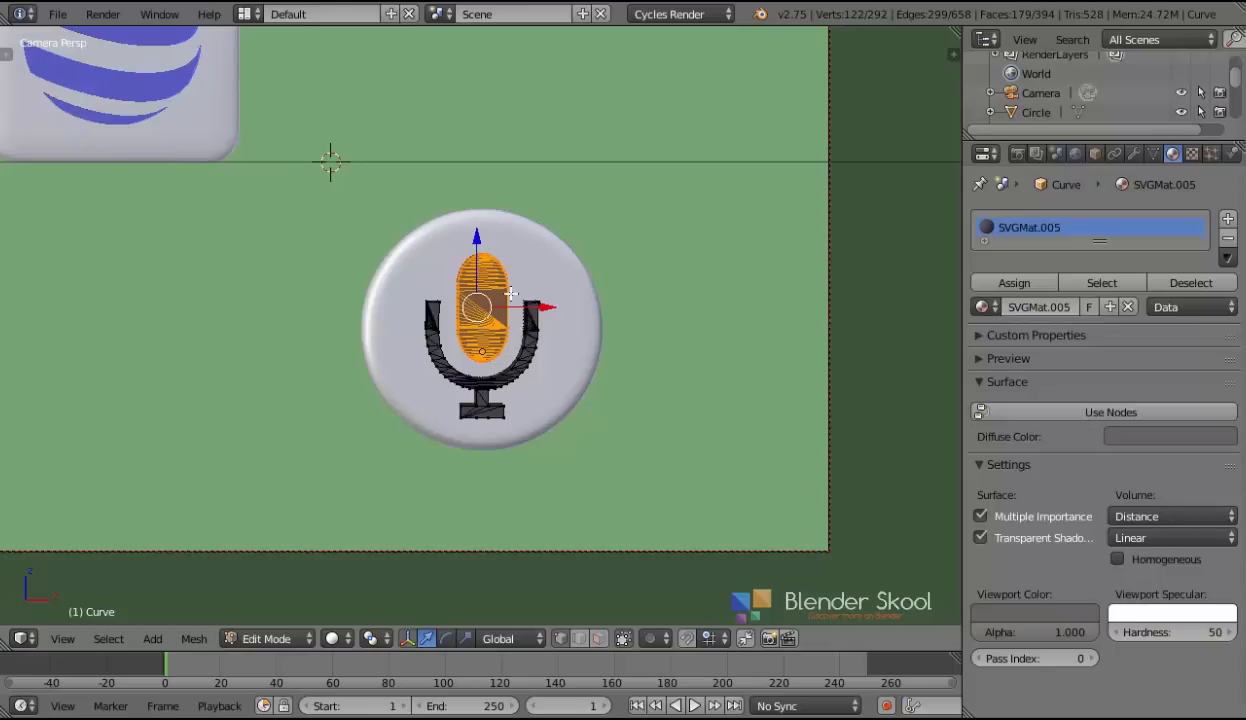
scroll(418, 328, up, 2)
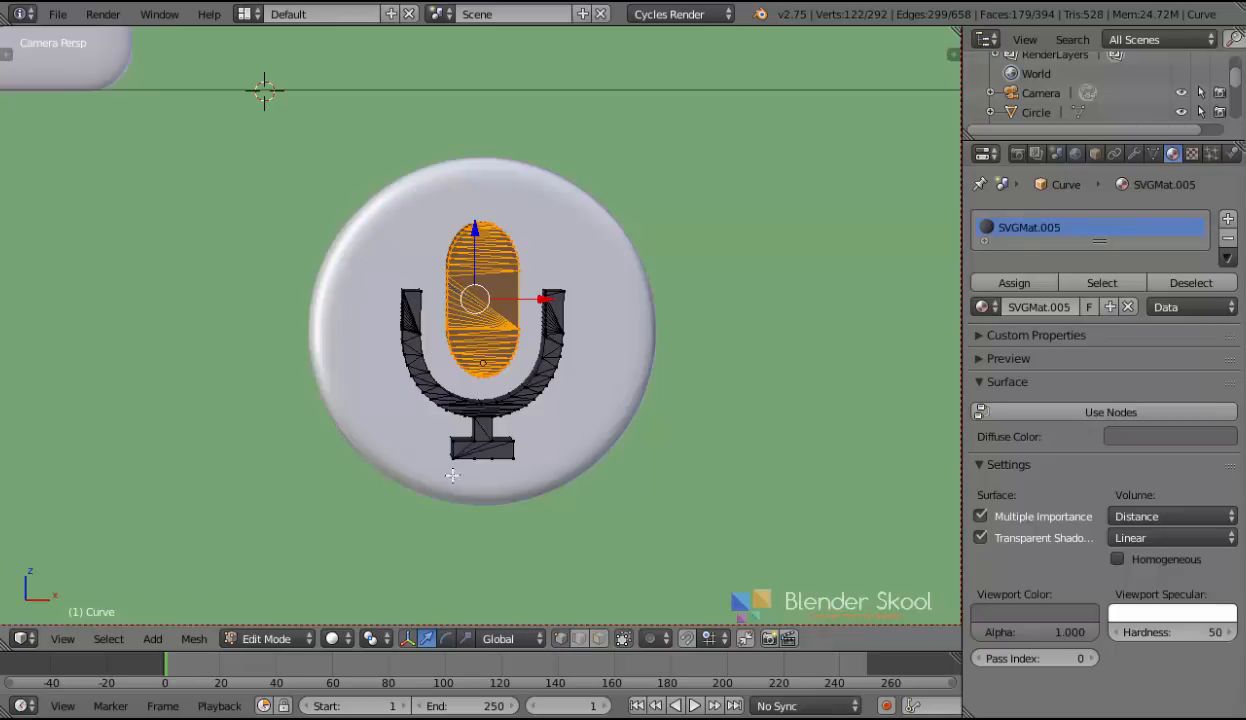
scroll(521, 349, up, 2)
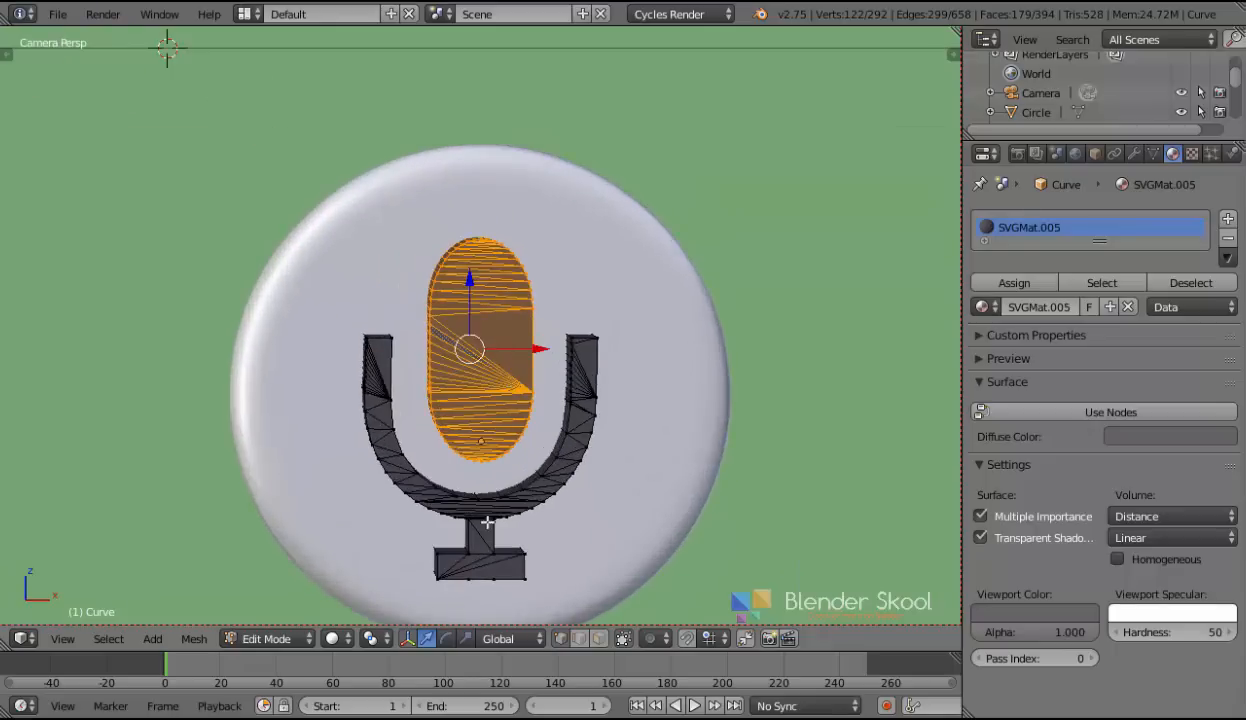
key(Tab)
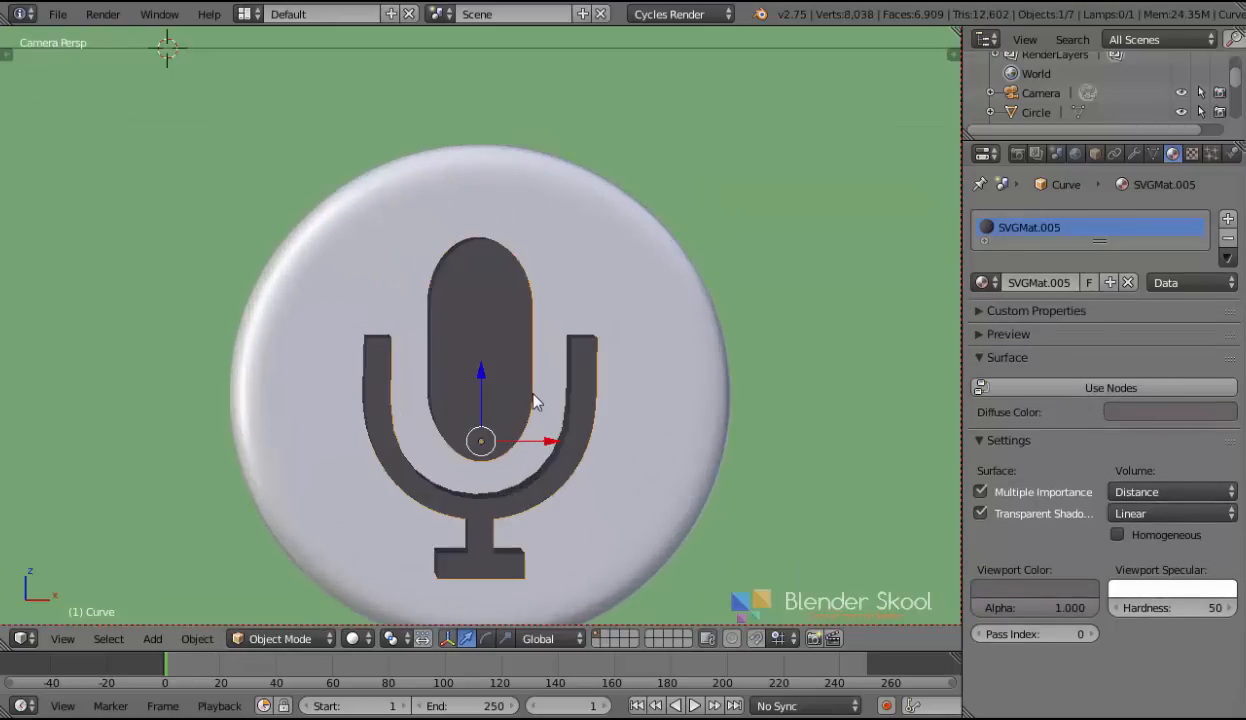
key(Tab)
scroll(505, 400, up, 2)
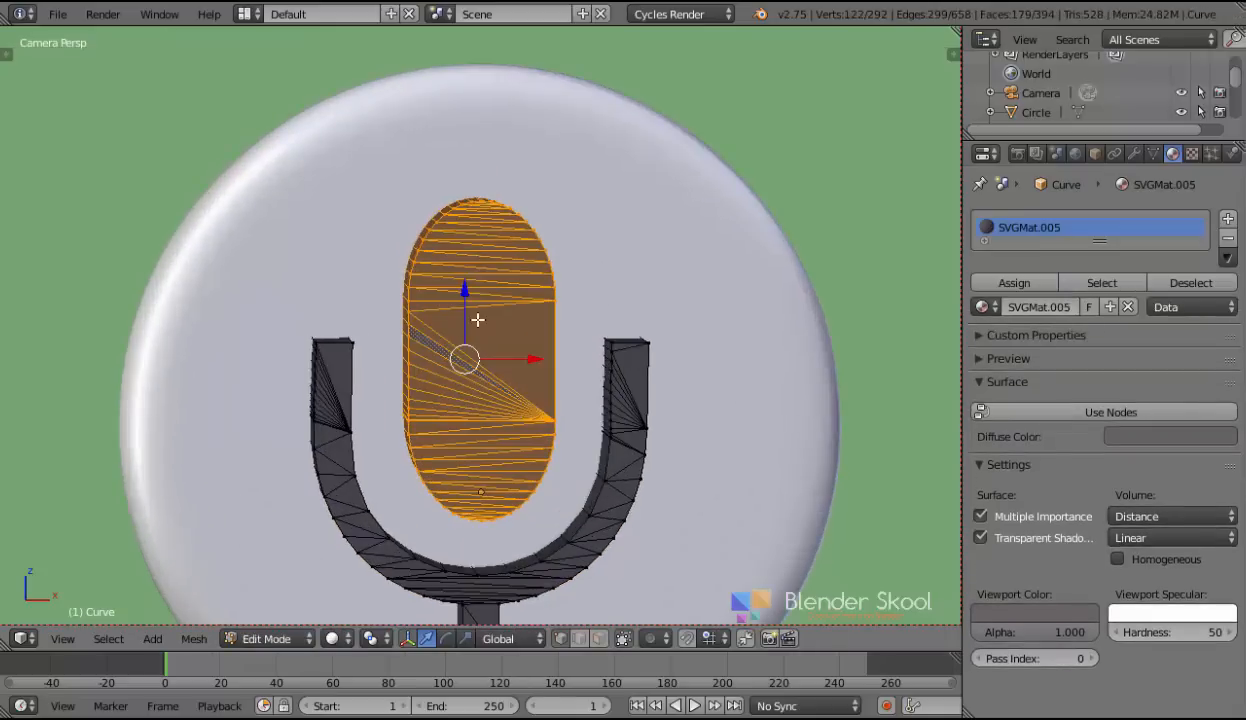
Step: Clear the mesh selection and select all linked geometry of the microphone's U-shaped stand
key(a)
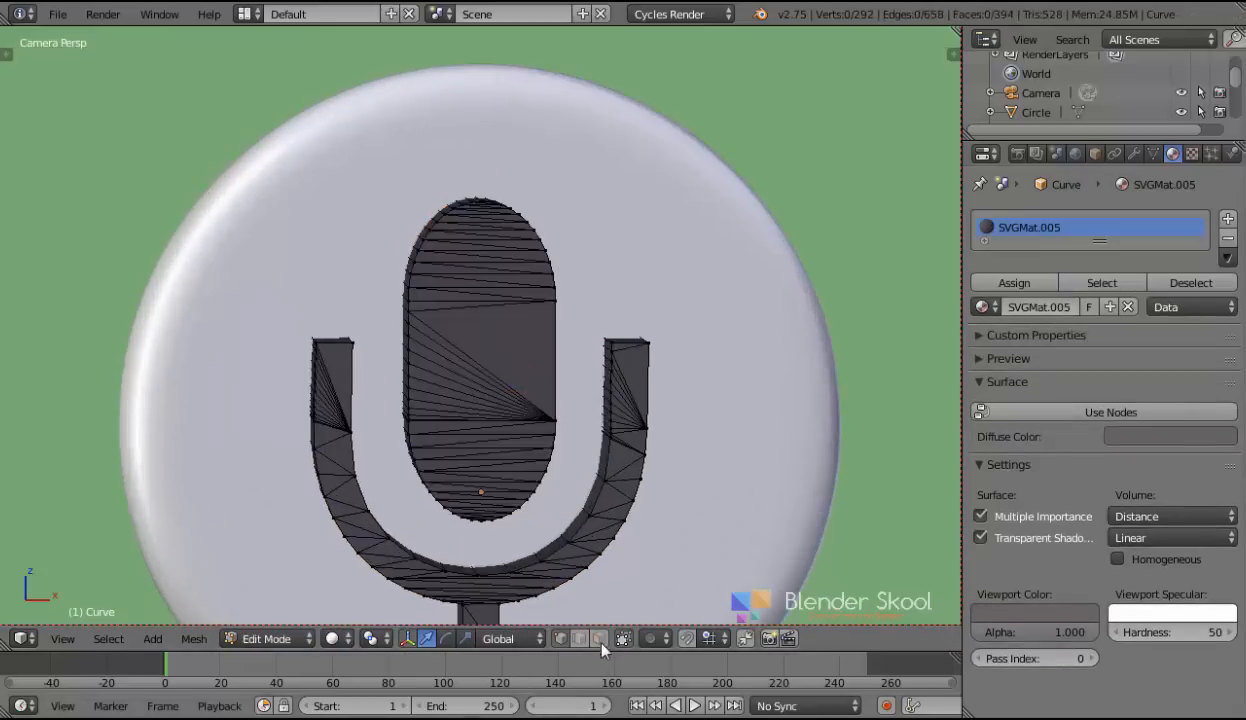
right_click(650, 451)
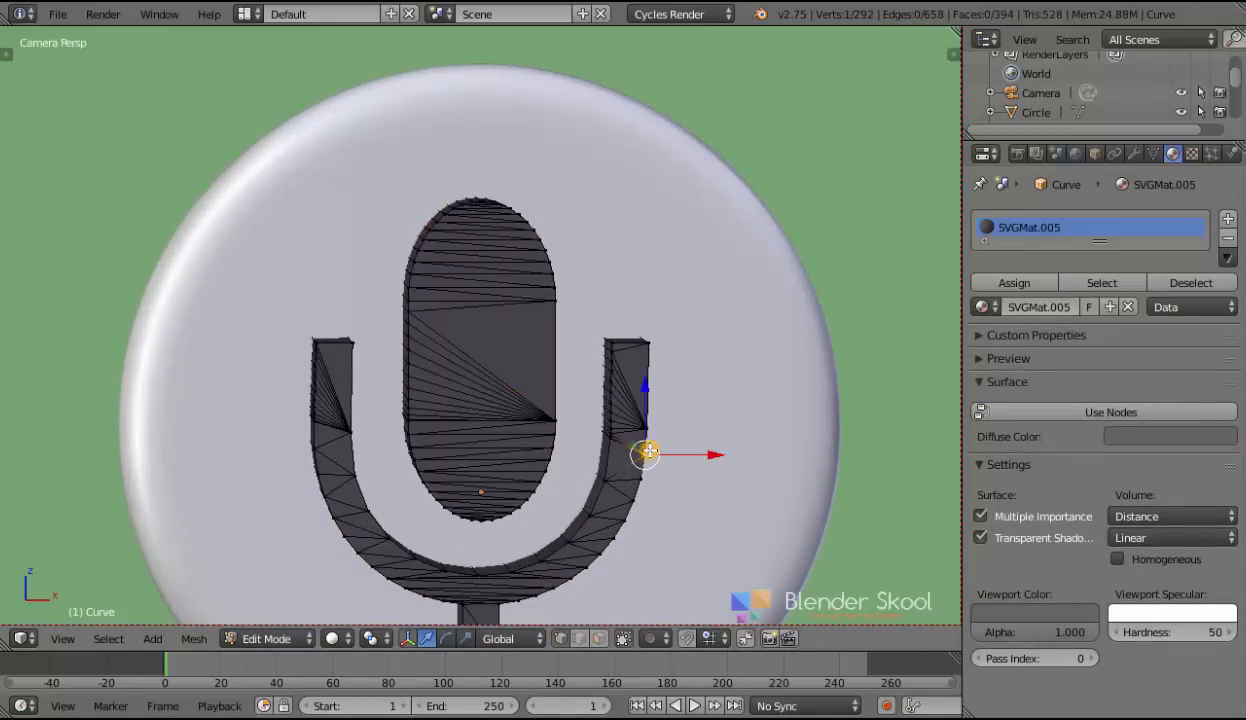
scroll(650, 451, down, 1)
key(ctrl+l)
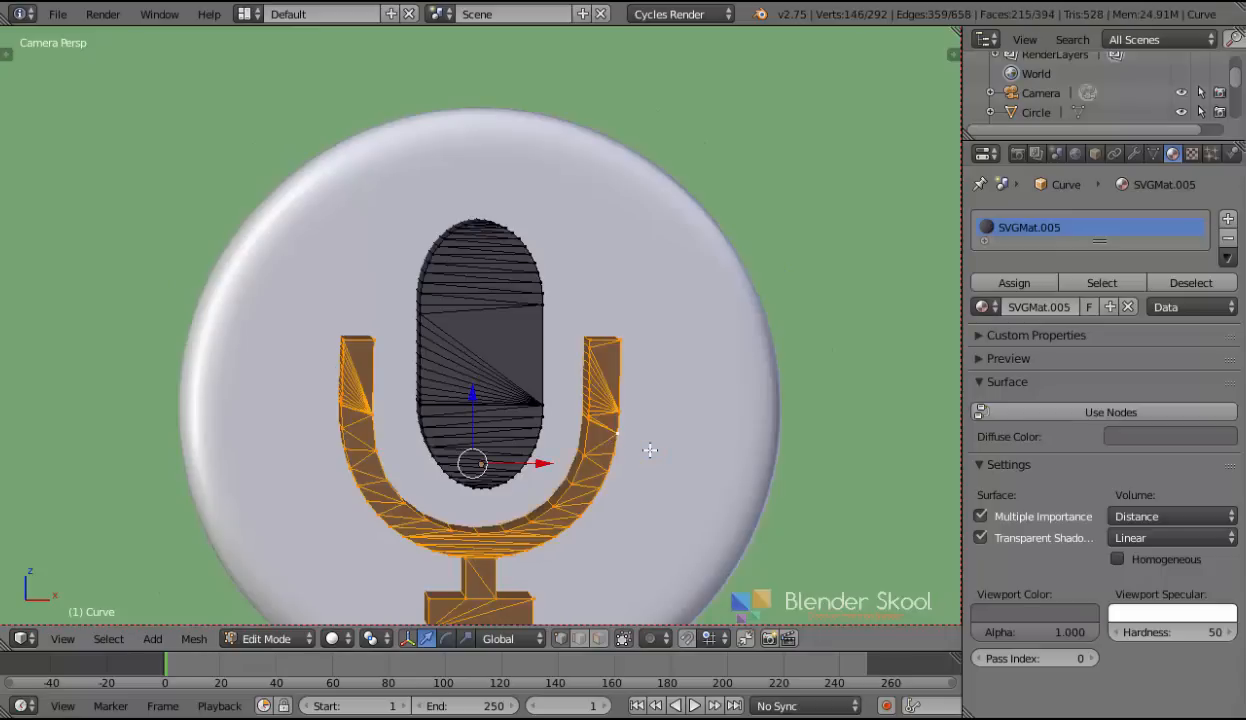
Step: Unlink the imported SVGMat.005 material from the microphone and create a new material in its slot
click(984, 308)
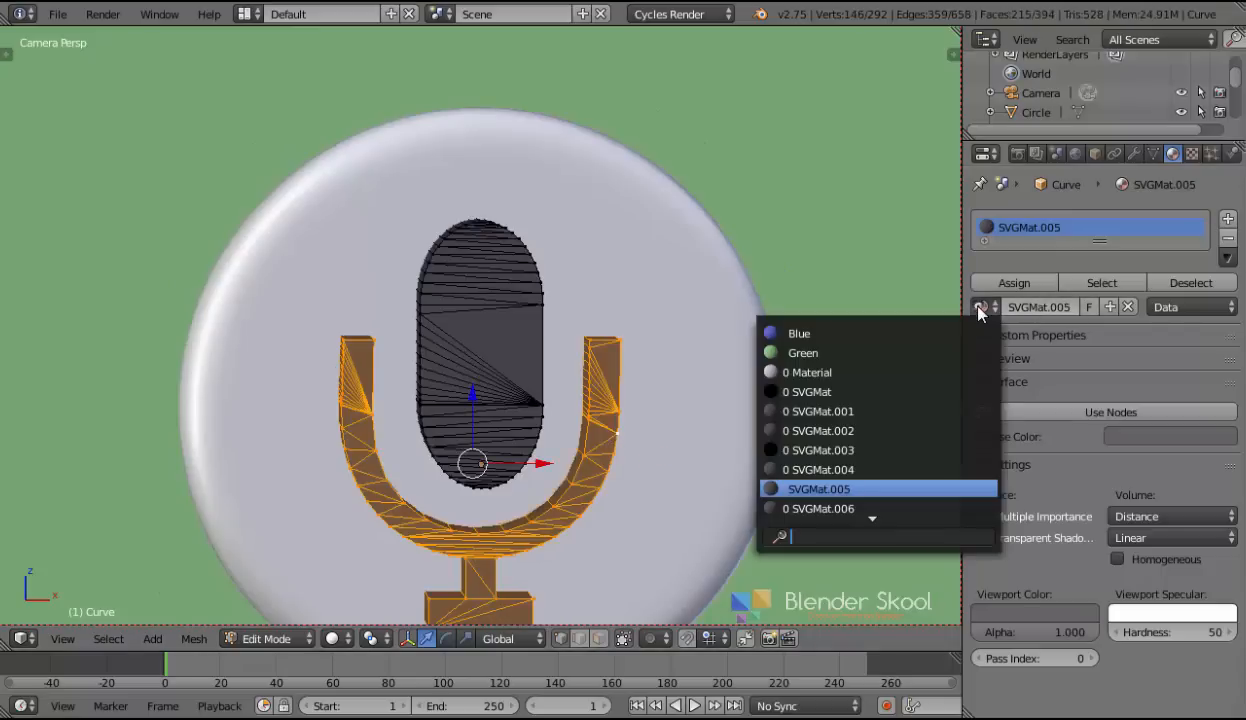
click(1228, 242)
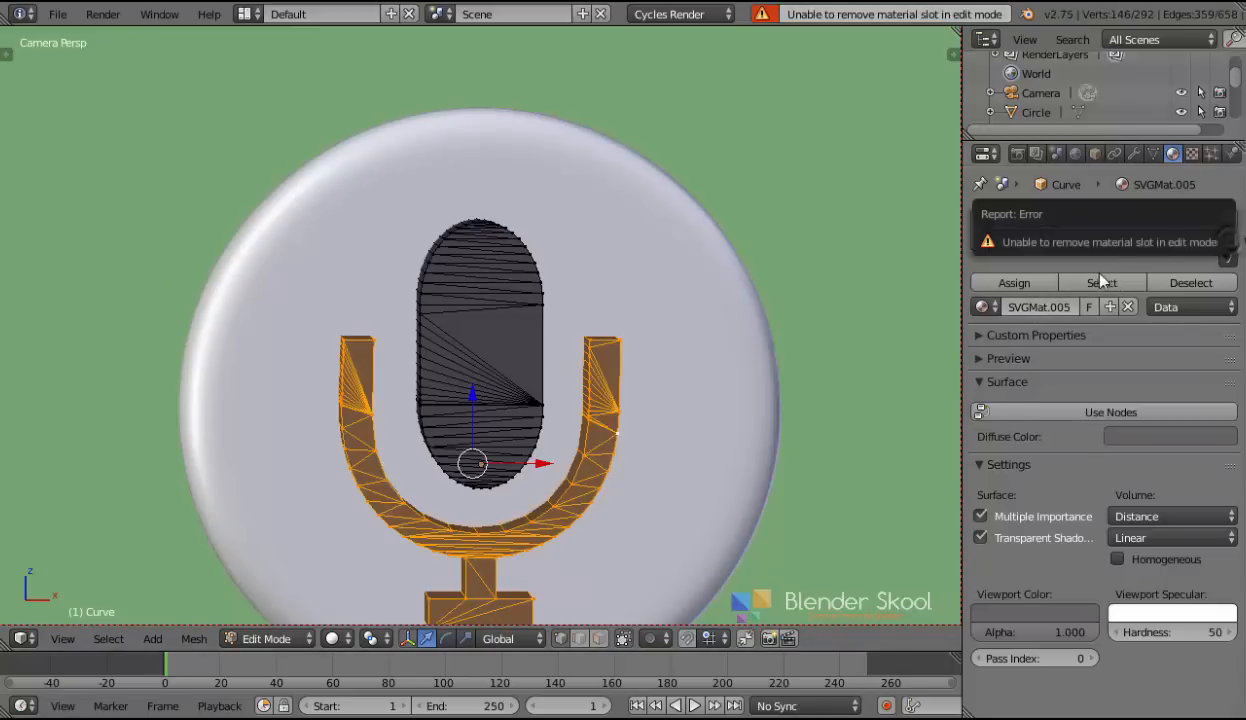
click(1127, 307)
click(1035, 308)
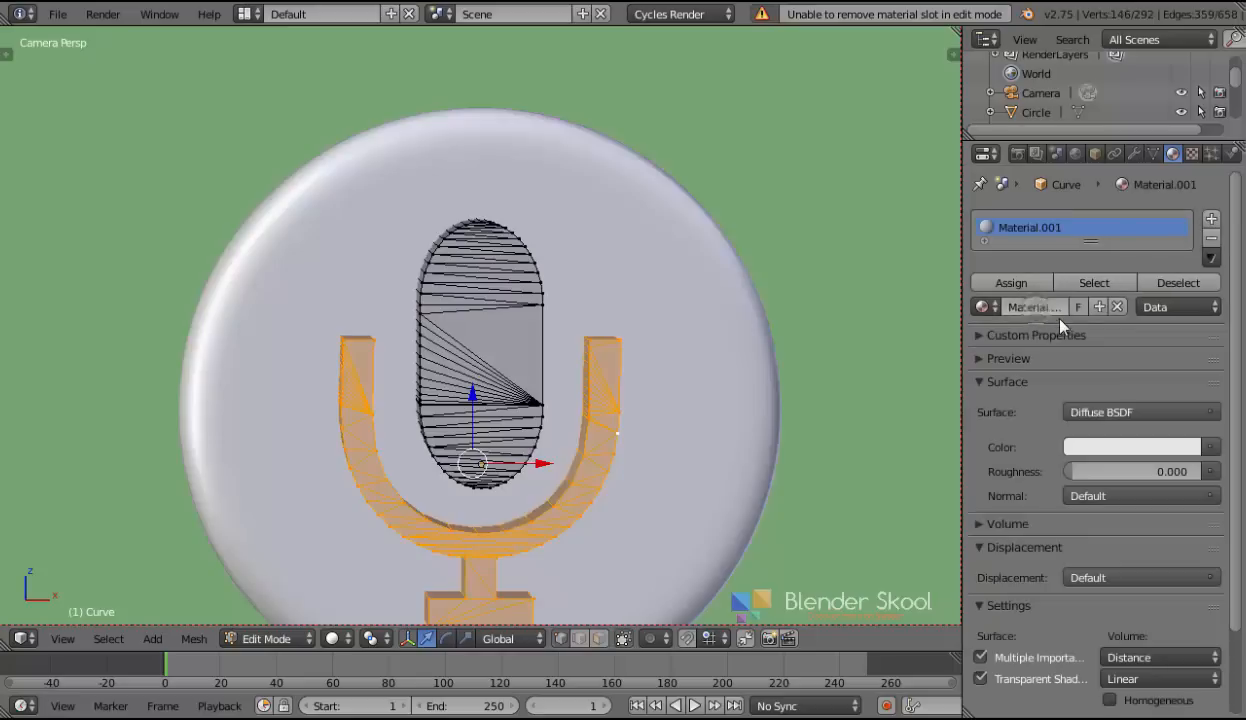
Step: Set the new material's diffuse colour to red (R 1.000, G 0.142, B 0.133) and copy it to the viewport colour
click(1104, 447)
drag(1107, 290, 1098, 282)
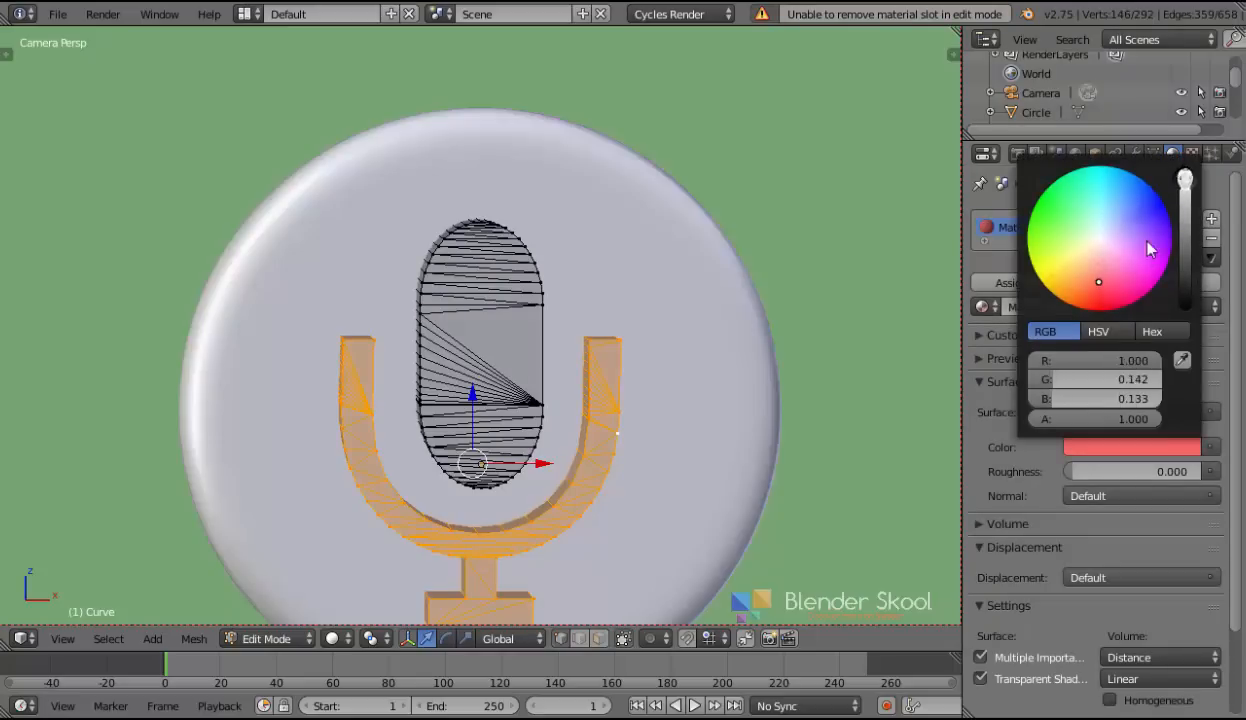
scroll(1090, 374, down, 3)
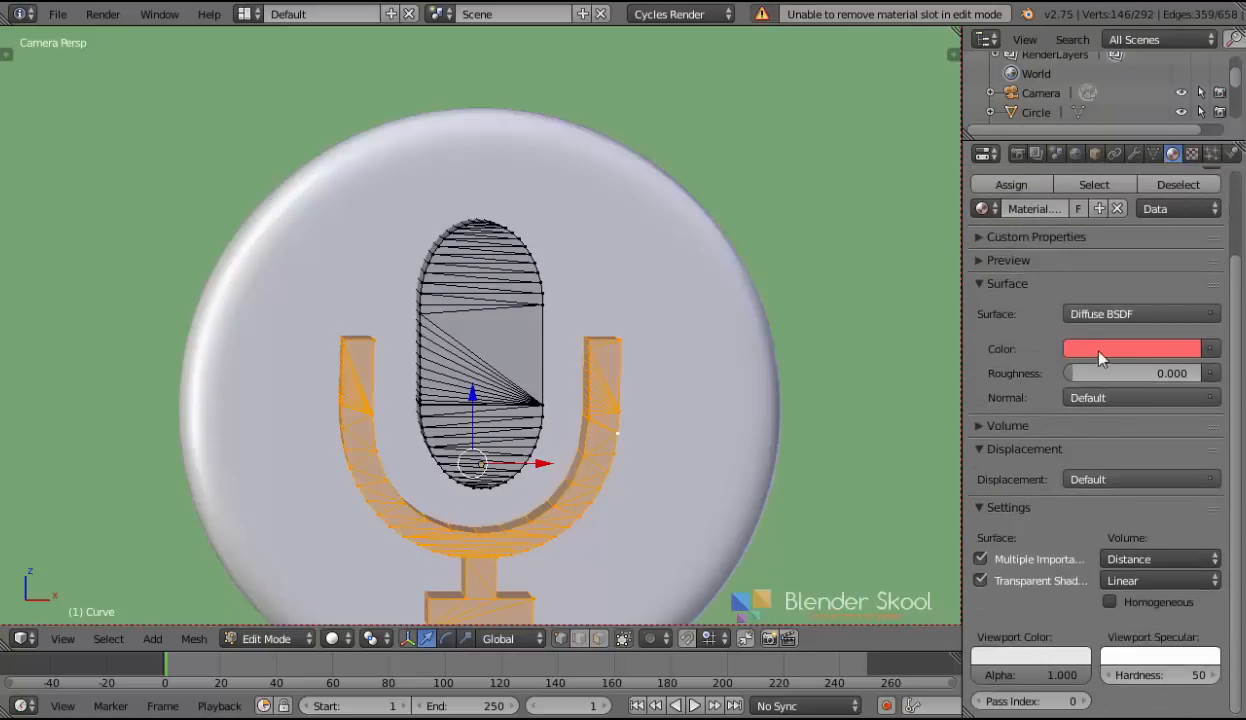
drag(1101, 354, 1030, 657)
scroll(1060, 530, up, 2)
scroll(1062, 531, up, 1)
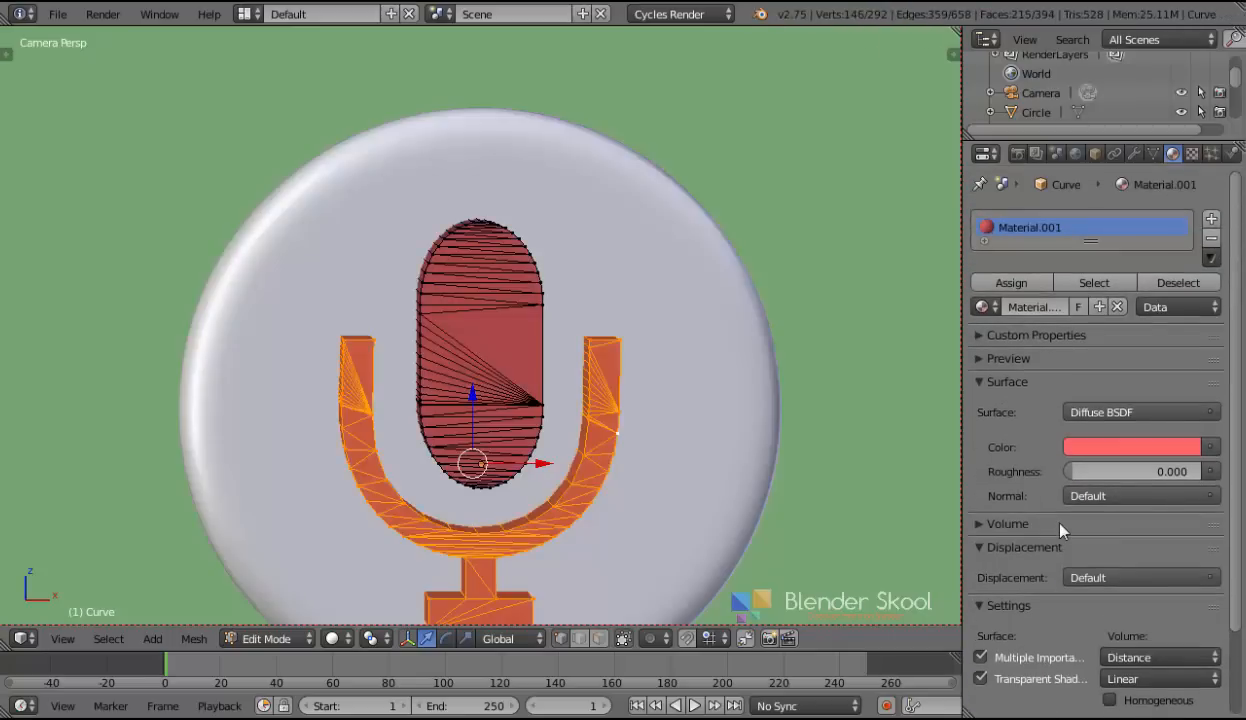
Step: Select all linked geometry of the microphone's oval capsule and rename the red material as Red
right_click(542, 403)
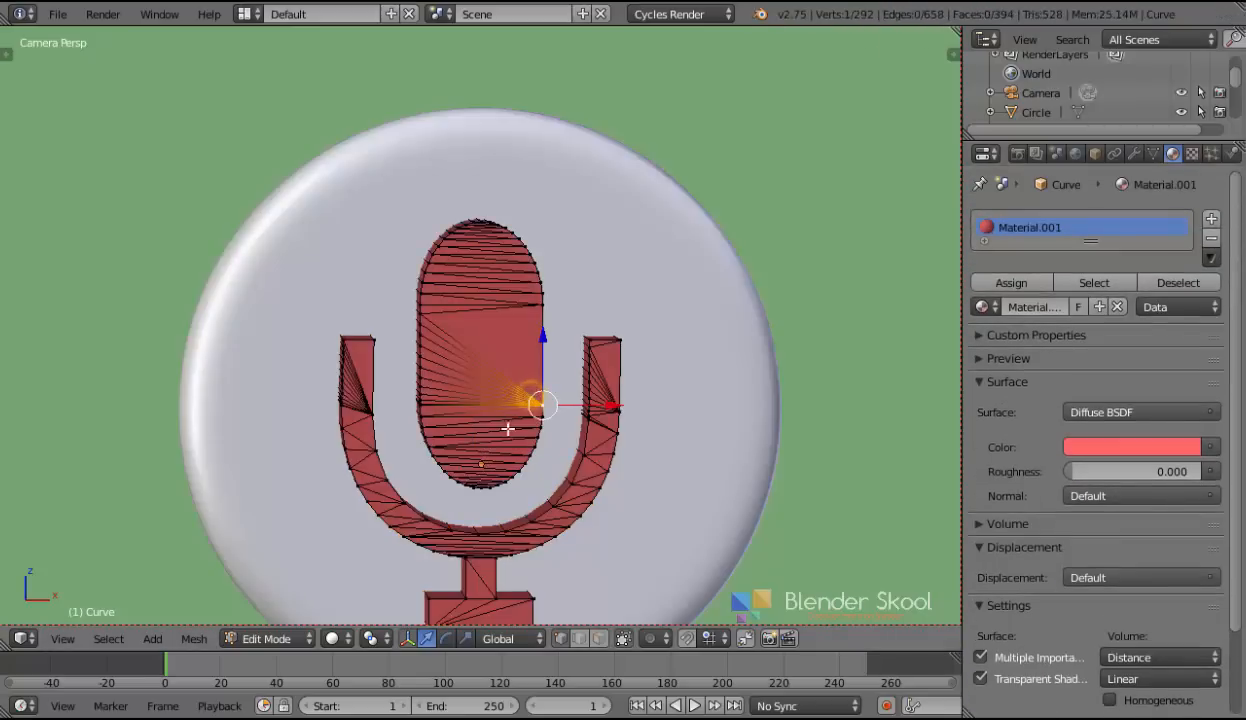
key(l)
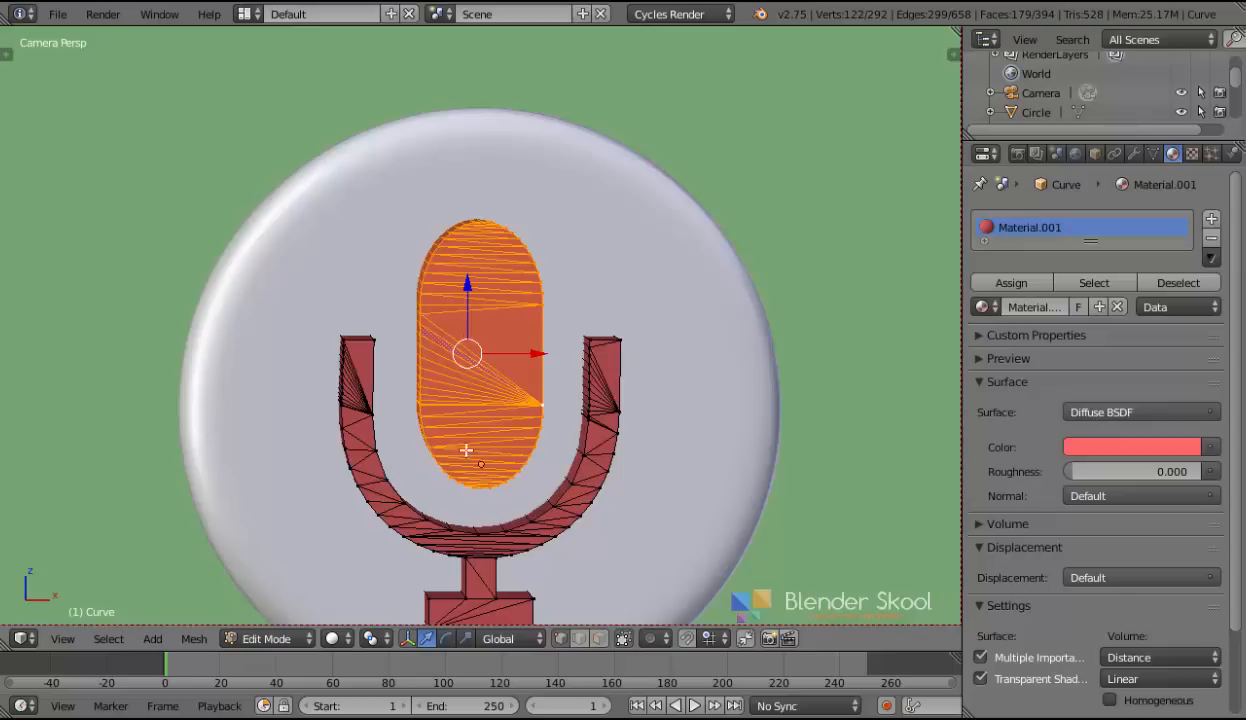
double_click(1022, 306)
key(Caps_Lock)
text(R)
key(Caps_Lock)
text(ed)
key(Return)
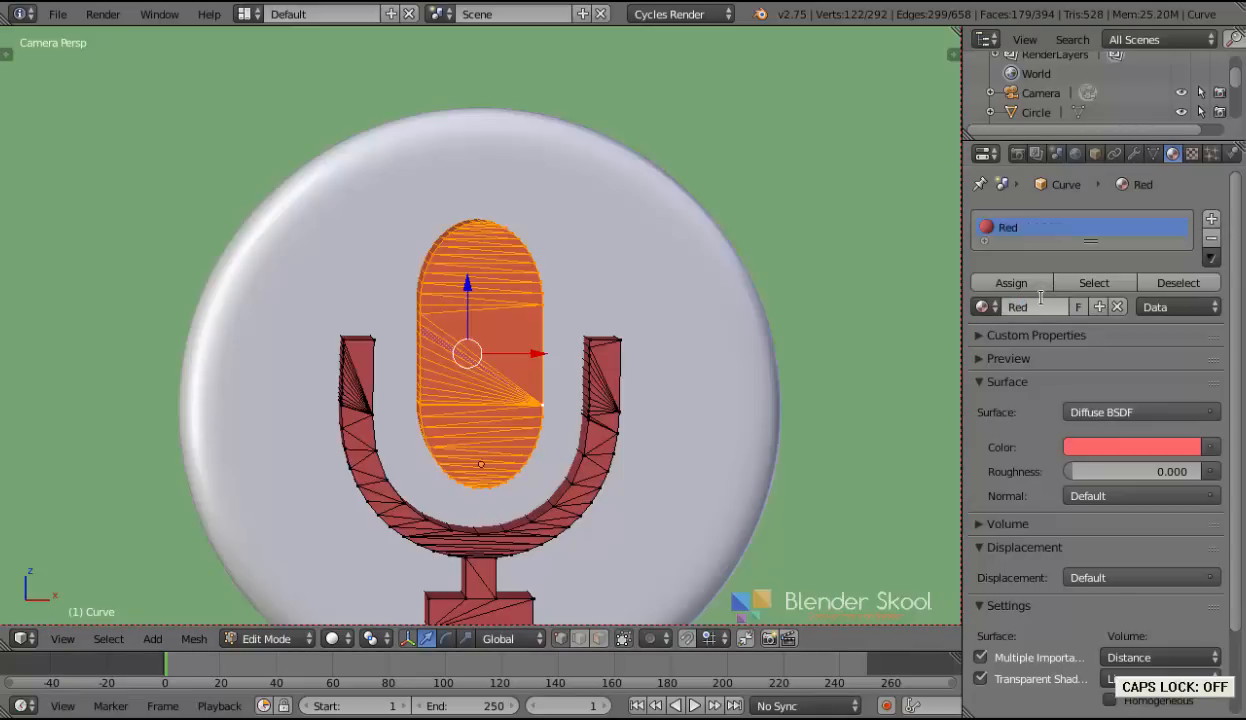
Step: Add a second material slot to the microphone, load SVGMat.001 into it and rename that material as Black
click(1212, 219)
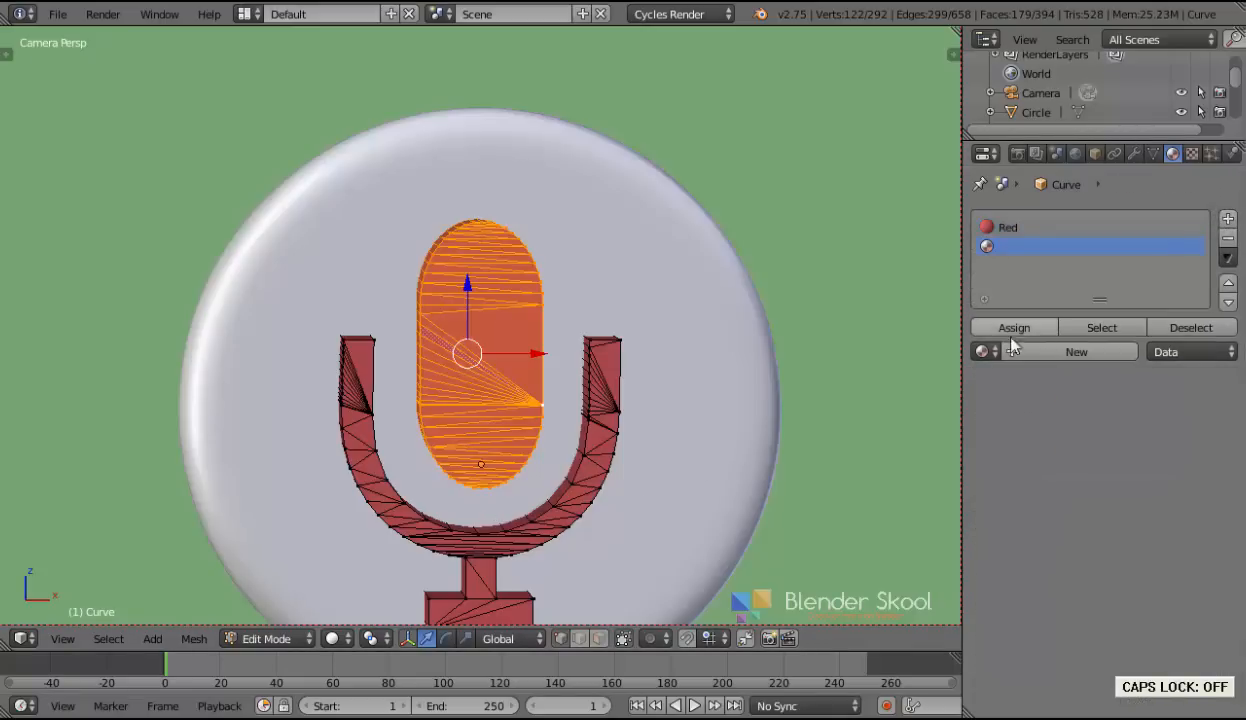
click(982, 351)
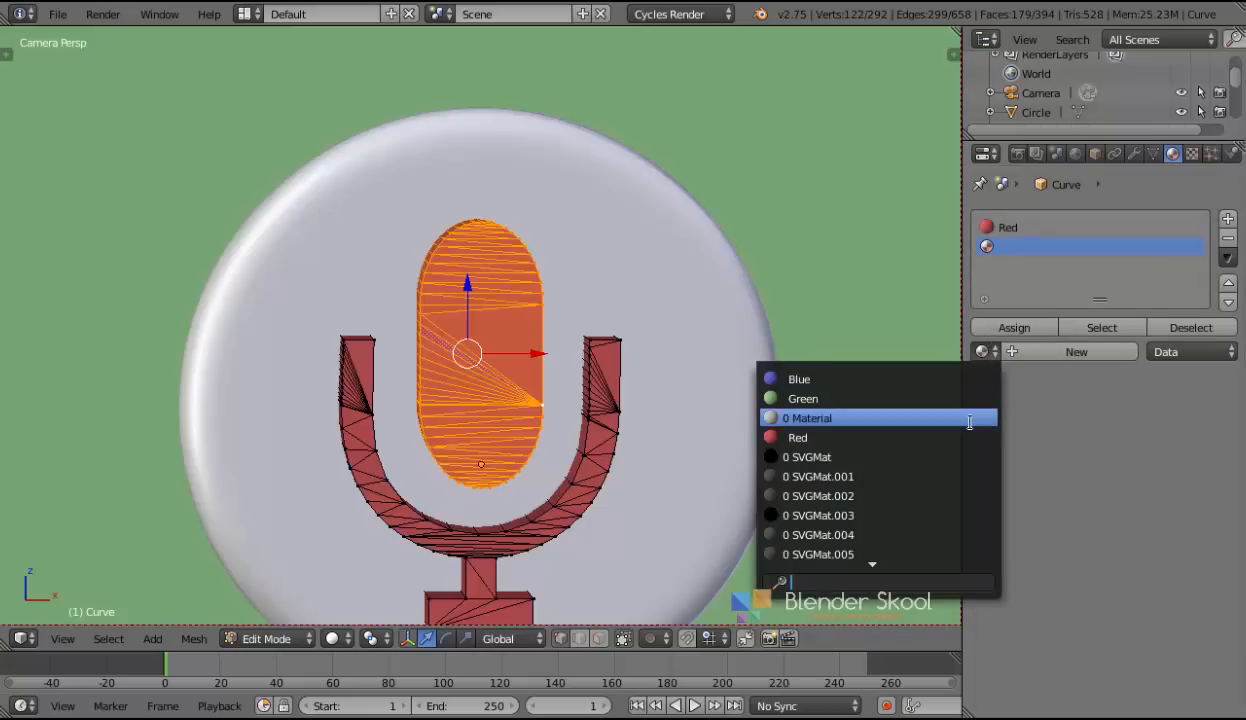
click(930, 476)
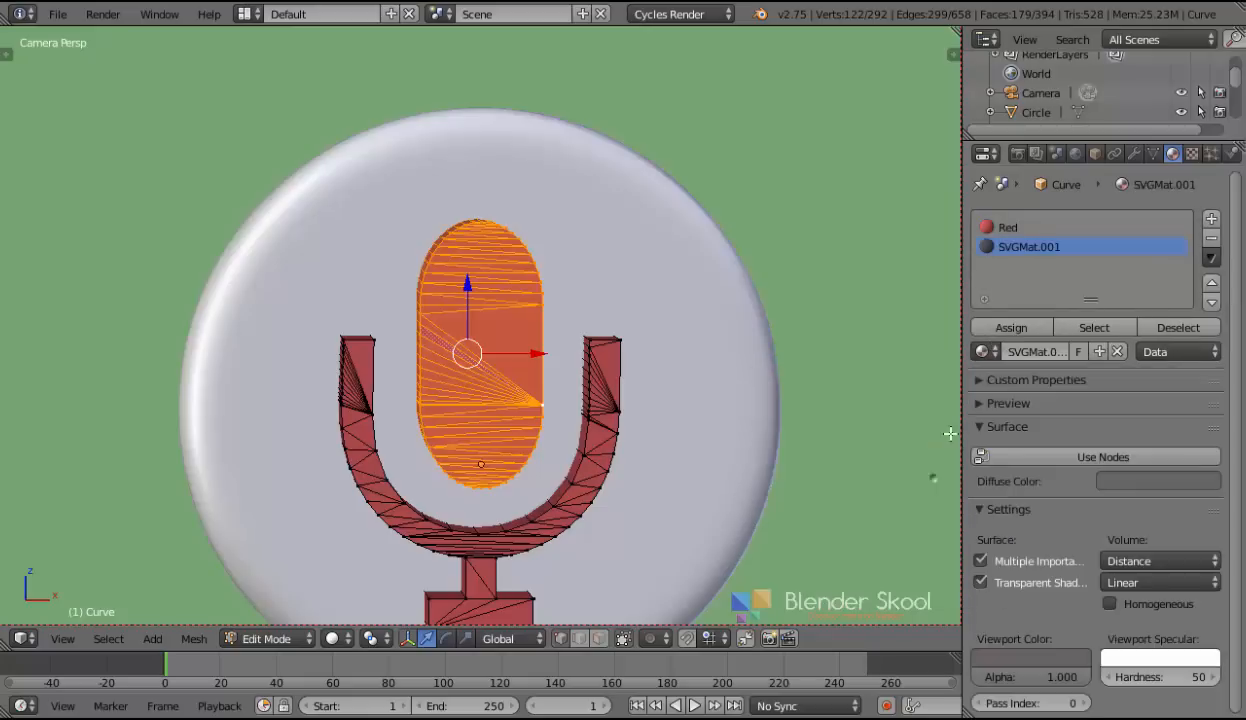
double_click(1013, 351)
key(Caps_Lock)
key(Caps_Lock)
key(BackSpace)
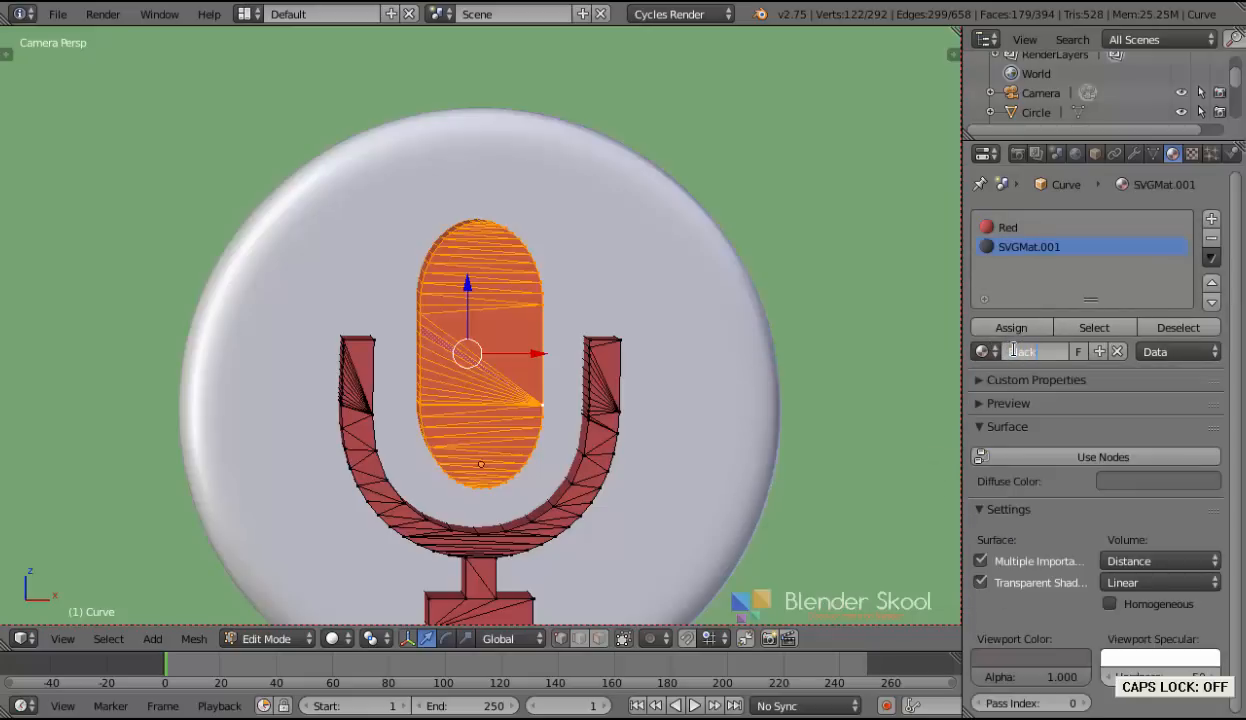
key(Return)
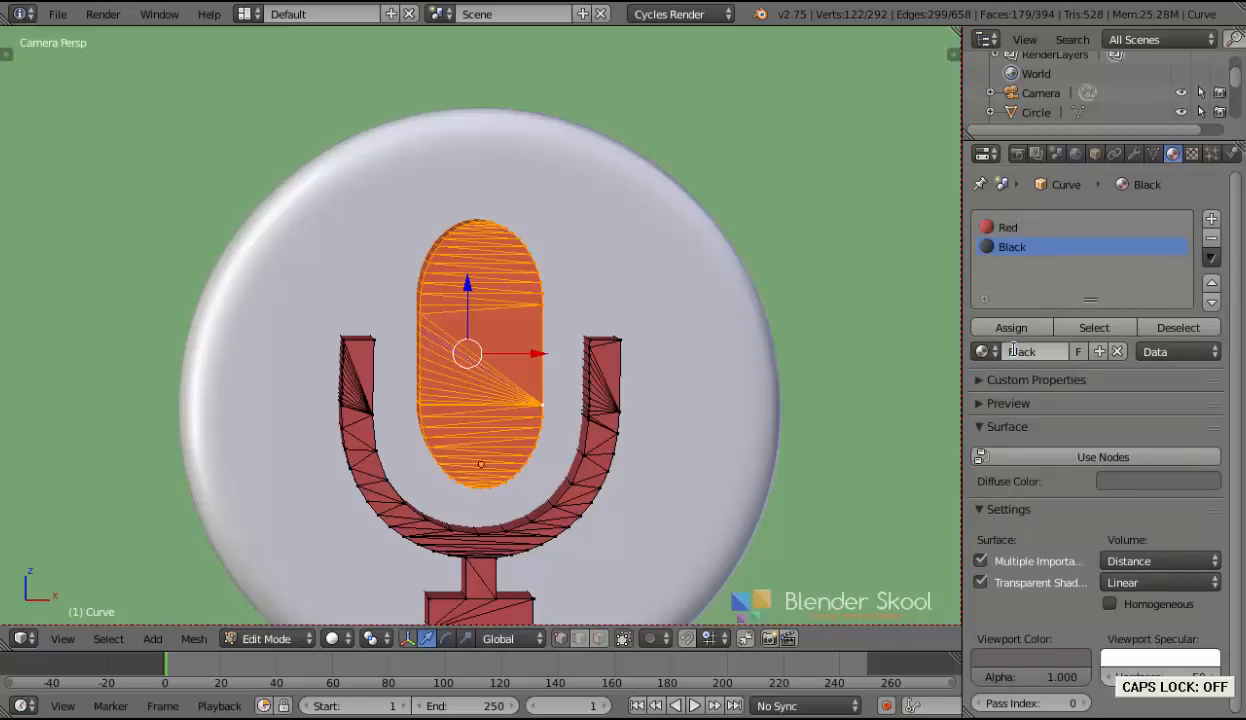
Step: Enable nodes on the Black material and set its diffuse colour to a neutral near-black of 0.011 in R, G and B
click(1145, 482)
click(1090, 457)
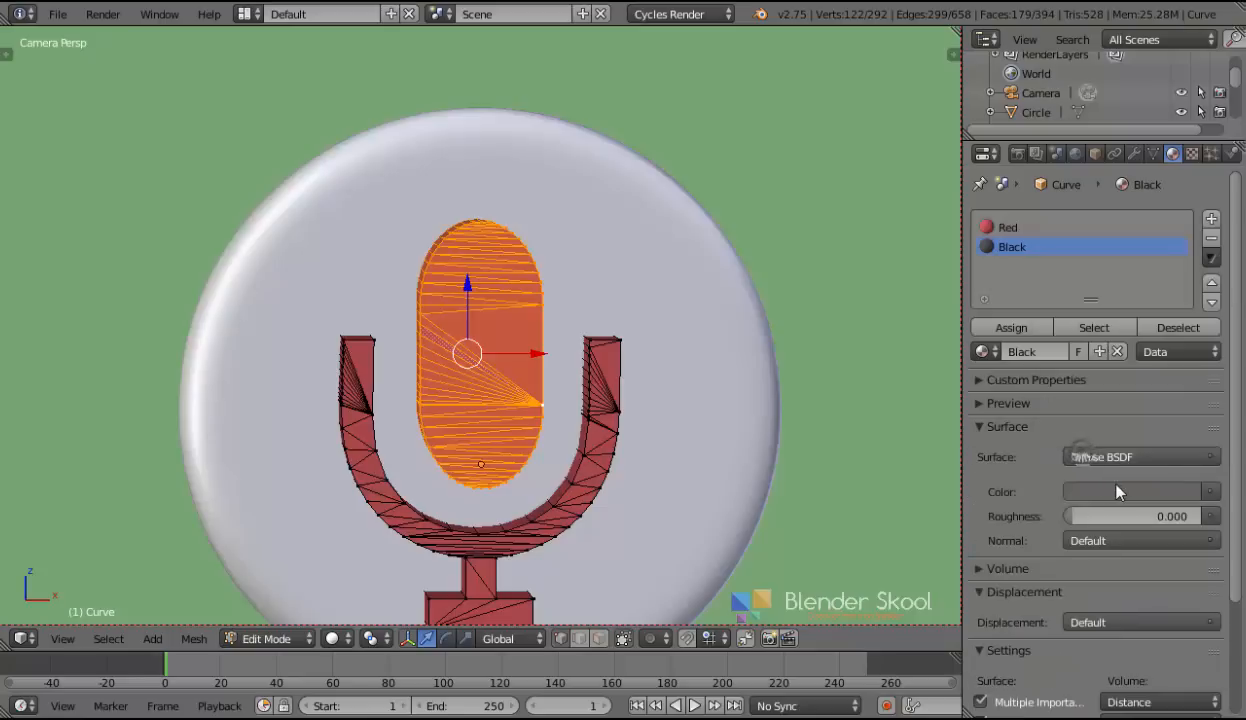
click(1118, 491)
click(1186, 331)
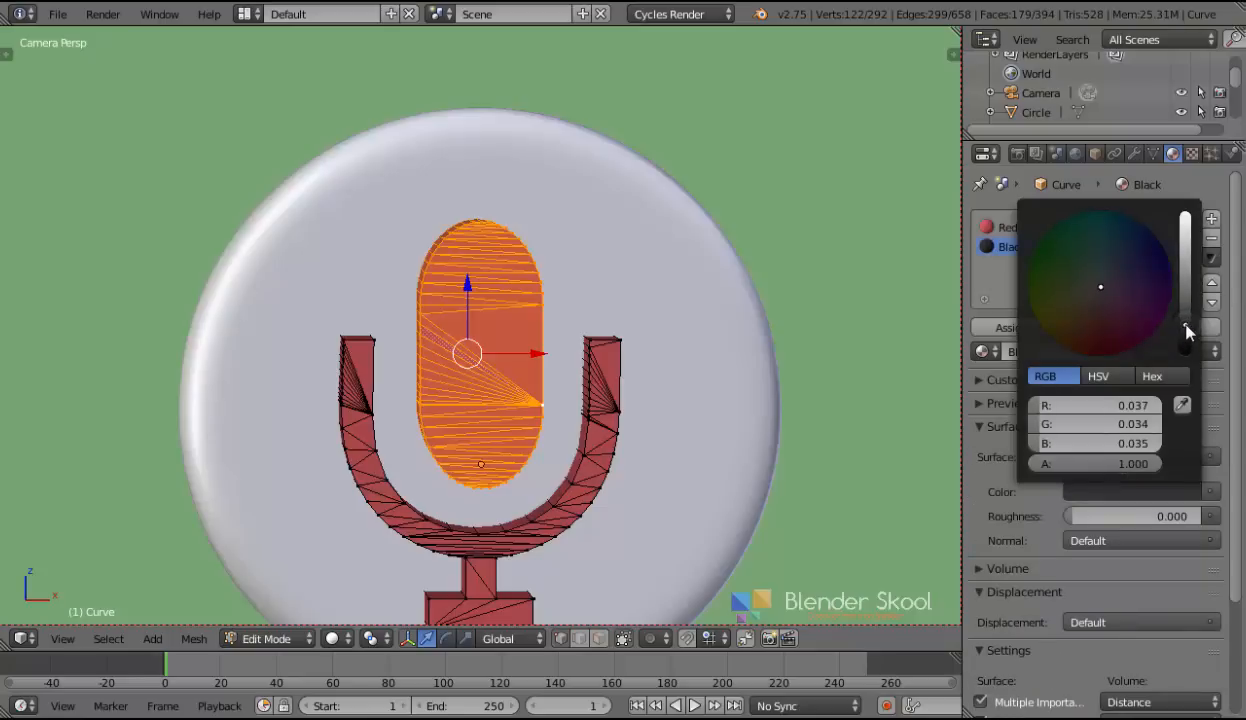
drag(1186, 331, 1185, 321)
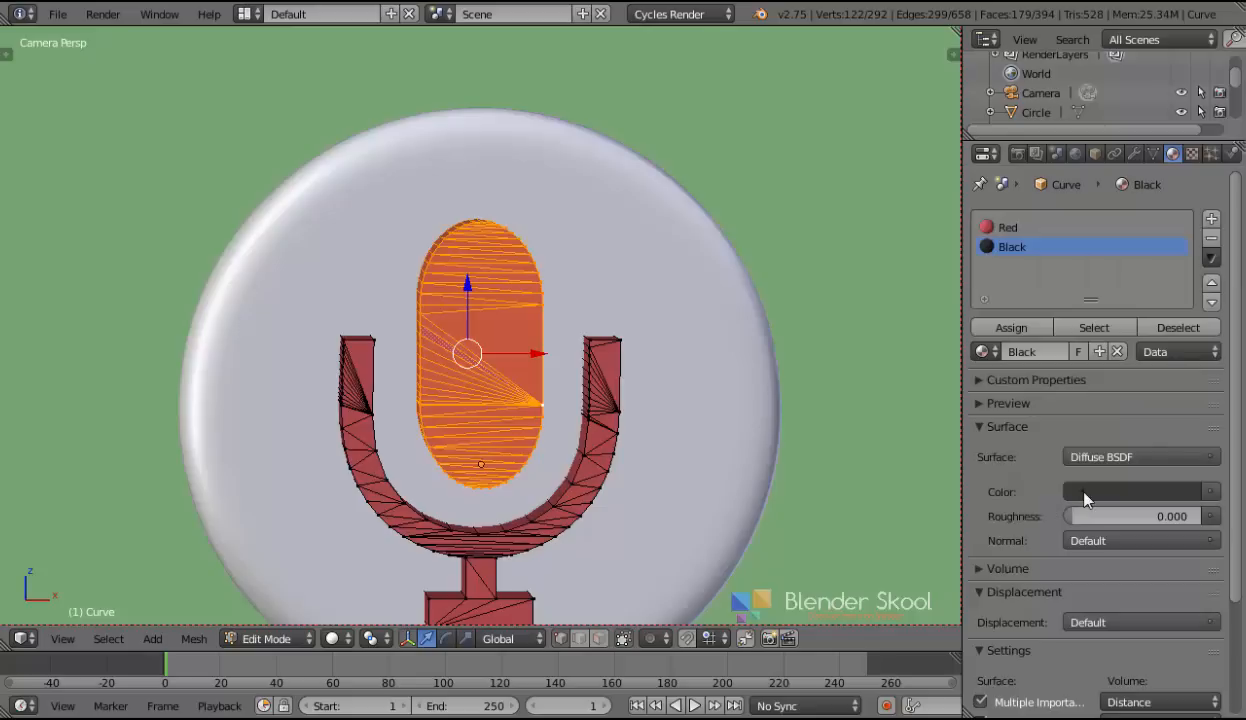
click(1080, 490)
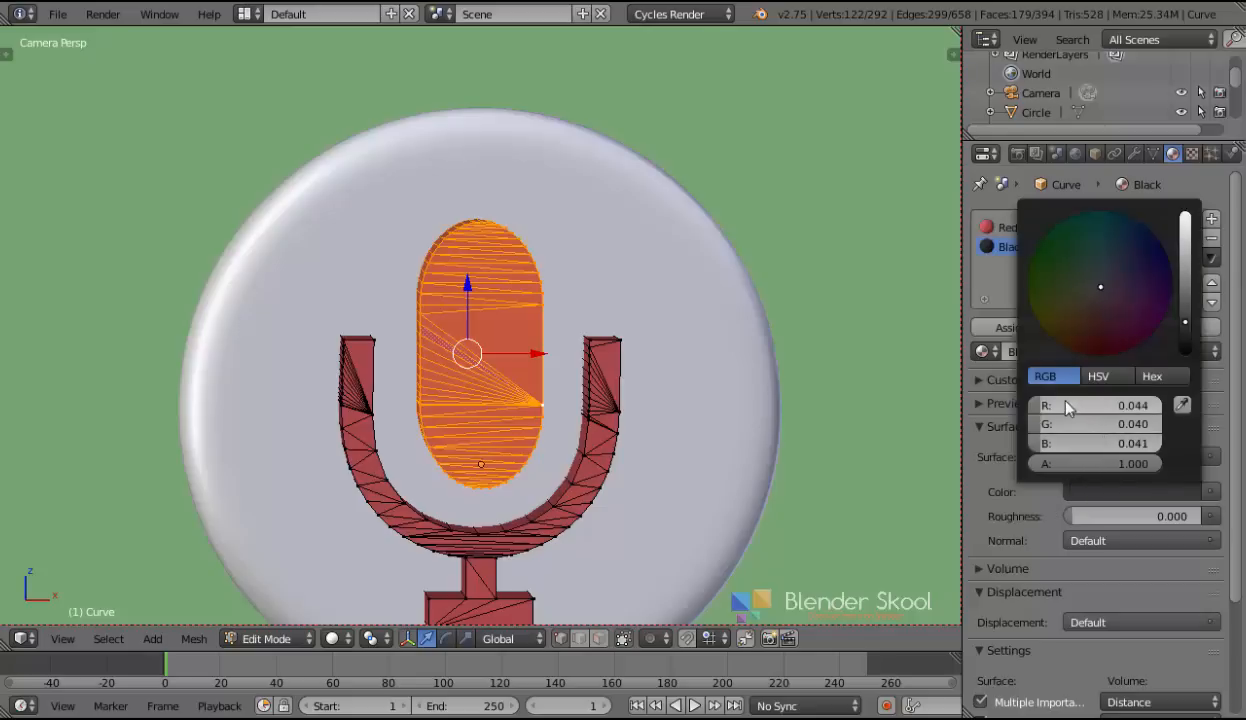
drag(1054, 407, 1180, 407)
drag(1049, 423, 1178, 423)
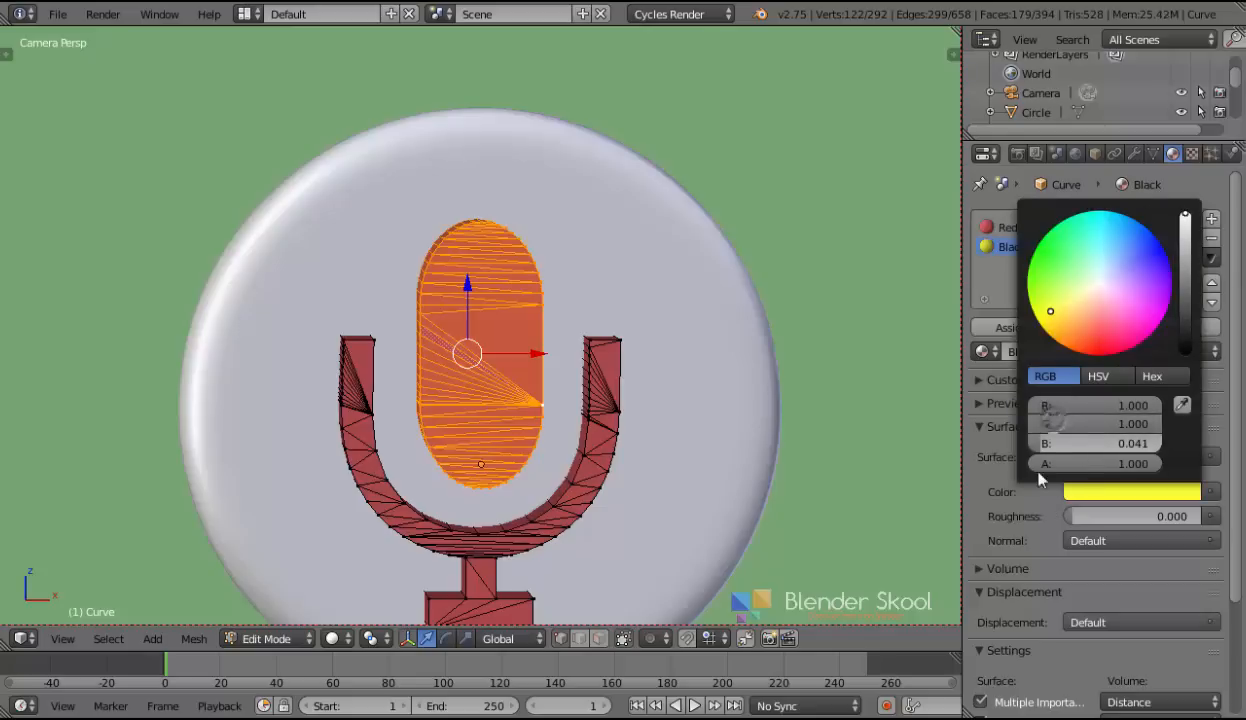
drag(1045, 443, 1166, 443)
click(1187, 334)
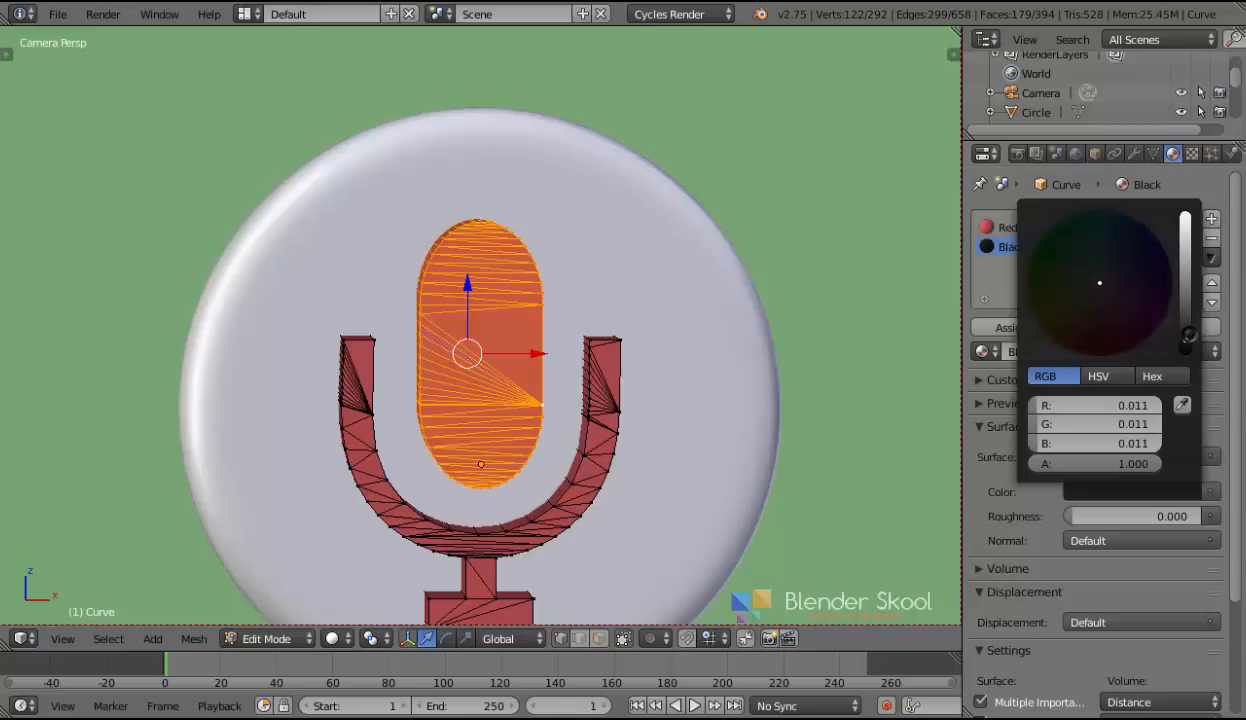
Step: Assign the Black material to the selected microphone capsule and return to Object Mode
key(Tab)
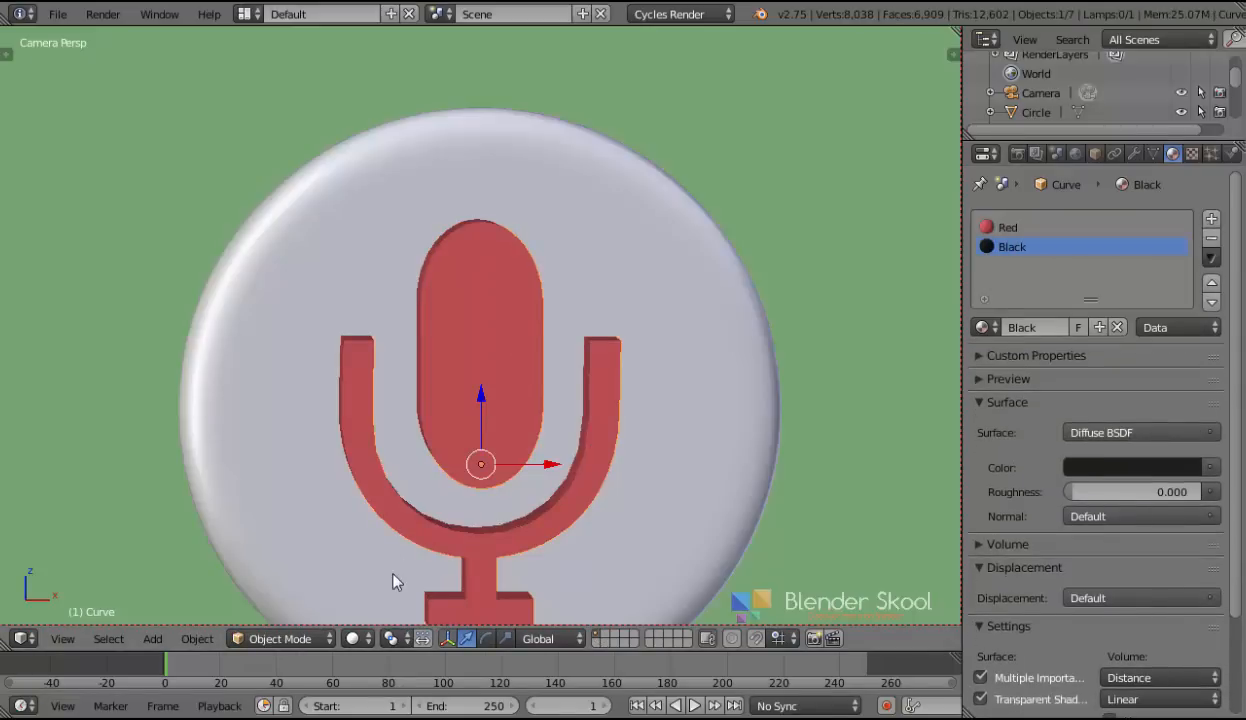
click(352, 638)
key(Tab)
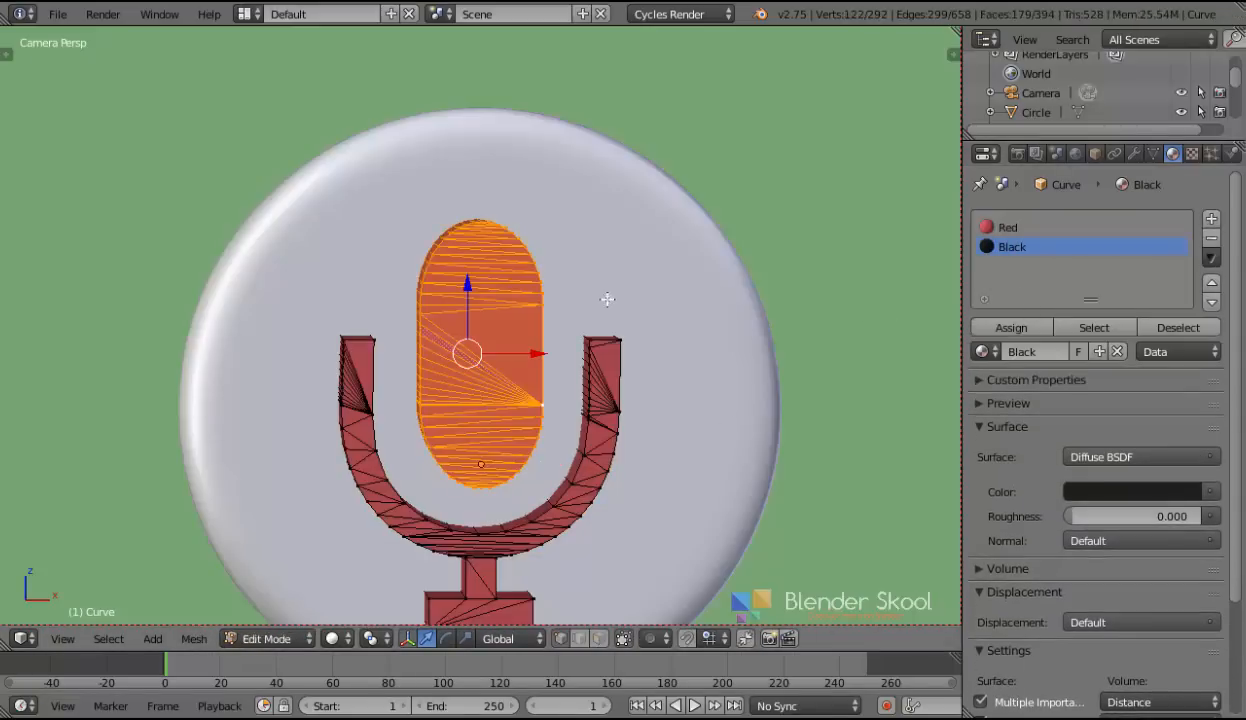
click(1008, 325)
key(Tab)
scroll(472, 518, down, 6)
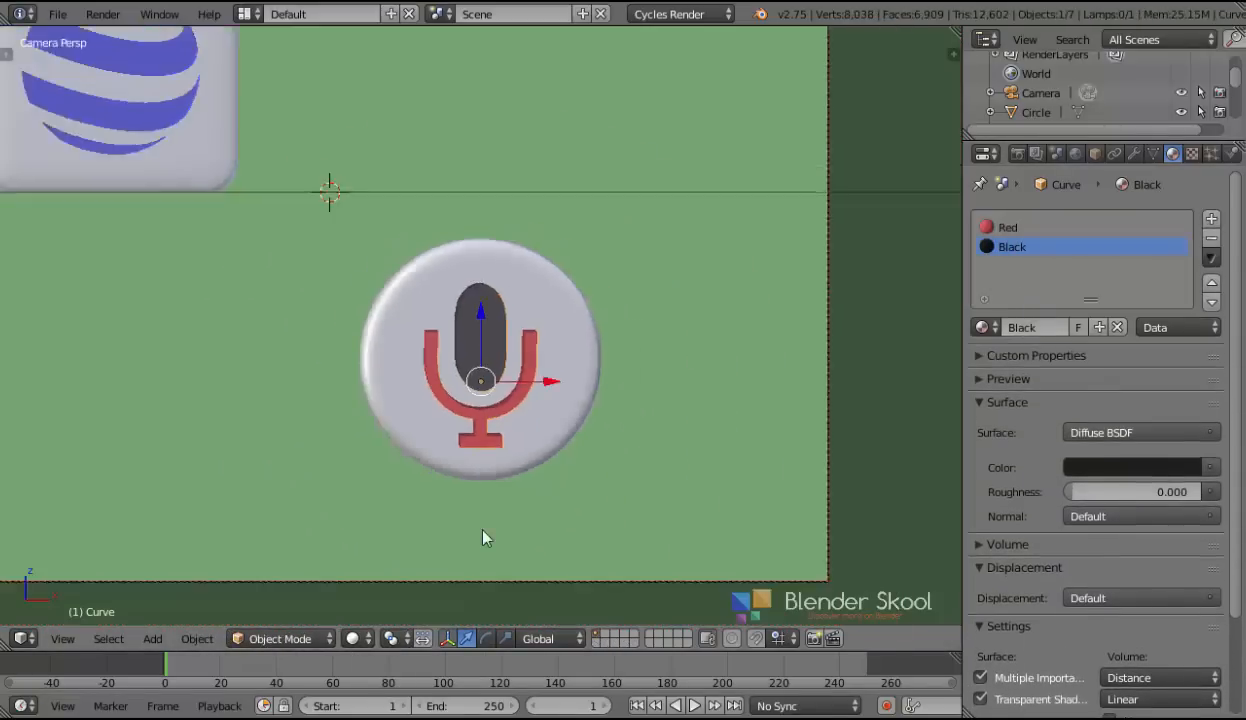
Step: Copy the Black material's diffuse colour to its viewport colour and open the scene's render settings
key(Home)
scroll(1070, 424, down, 3)
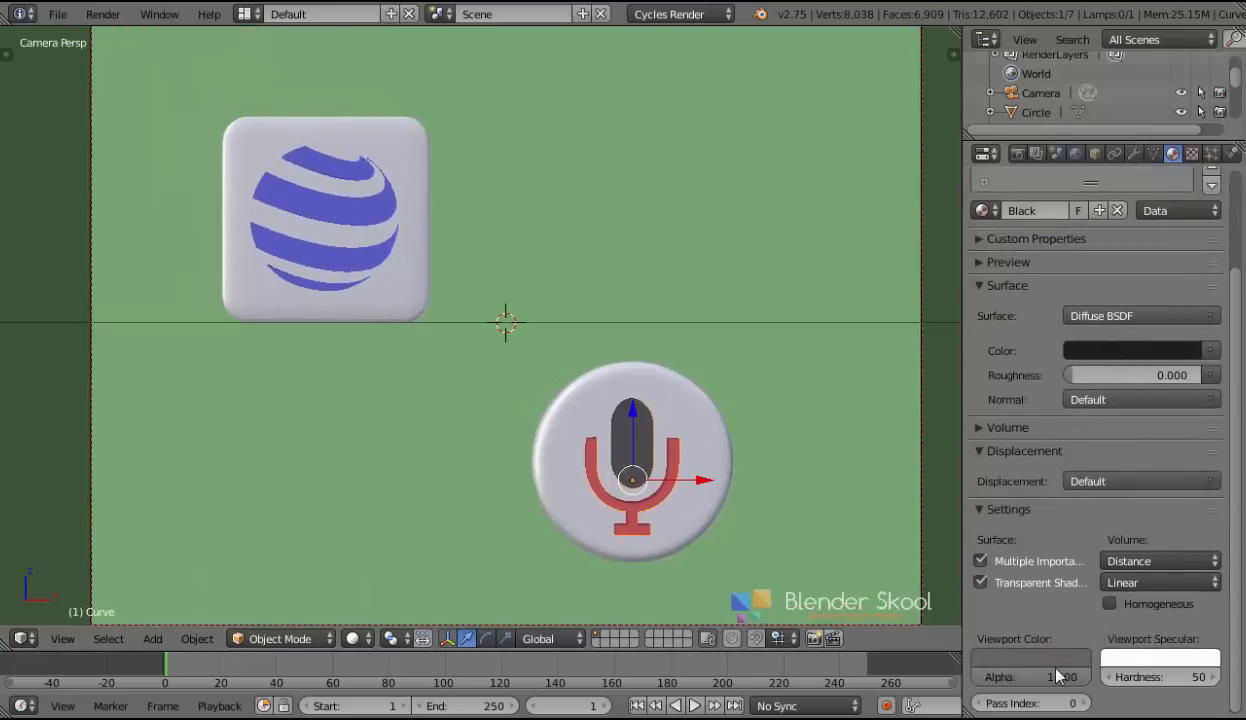
drag(1130, 350, 1020, 655)
scroll(1062, 614, up, 3)
scroll(688, 433, down, 3)
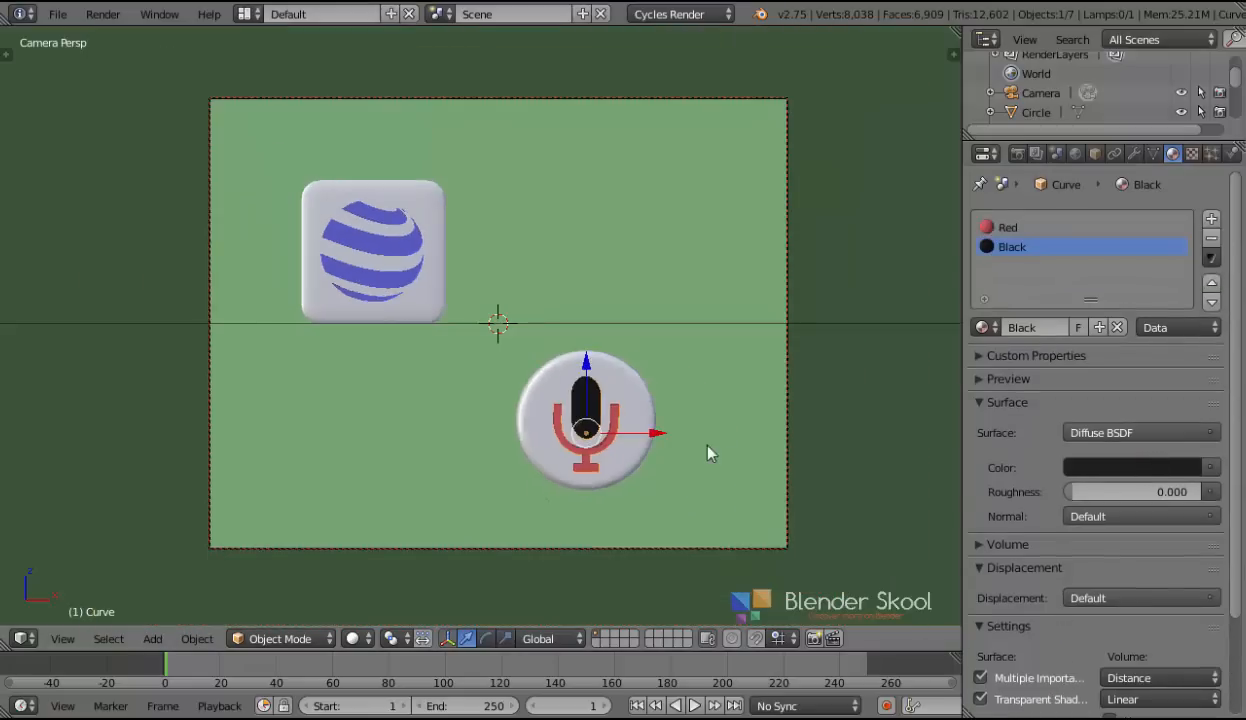
click(1018, 154)
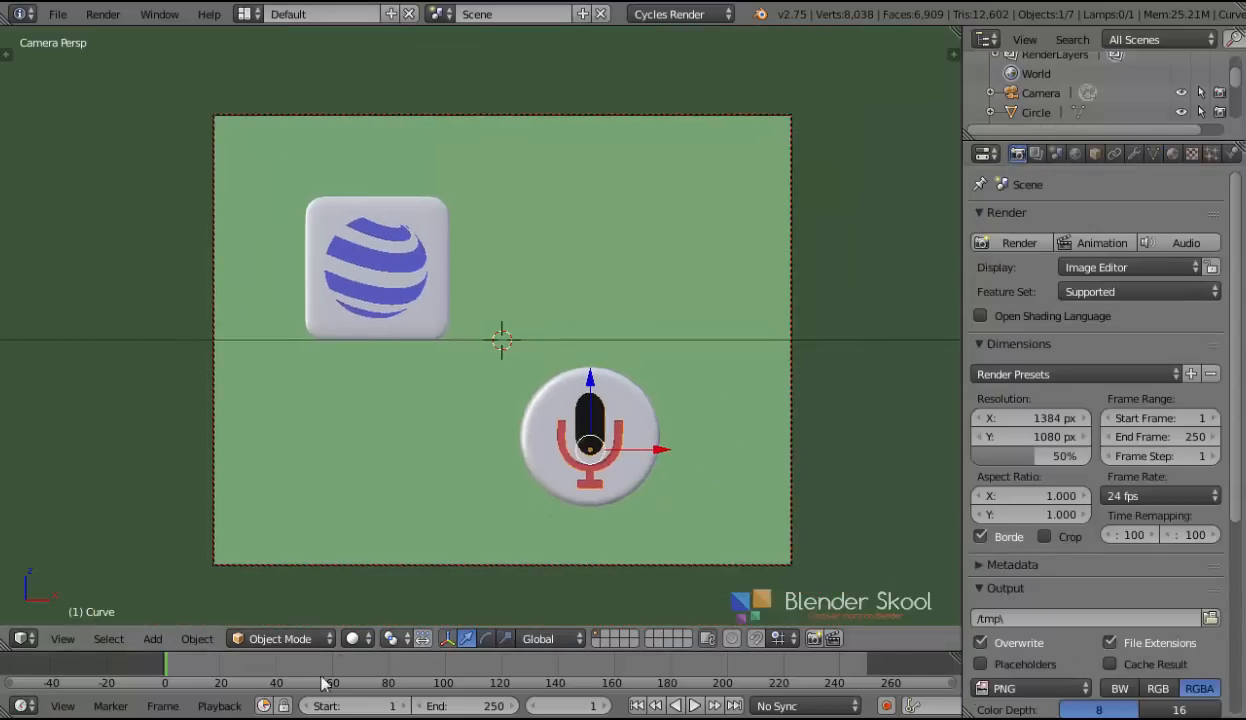
Step: Preview the globe and microphone icons with rendered shading in the camera view and return to solid shading
click(356, 638)
click(401, 505)
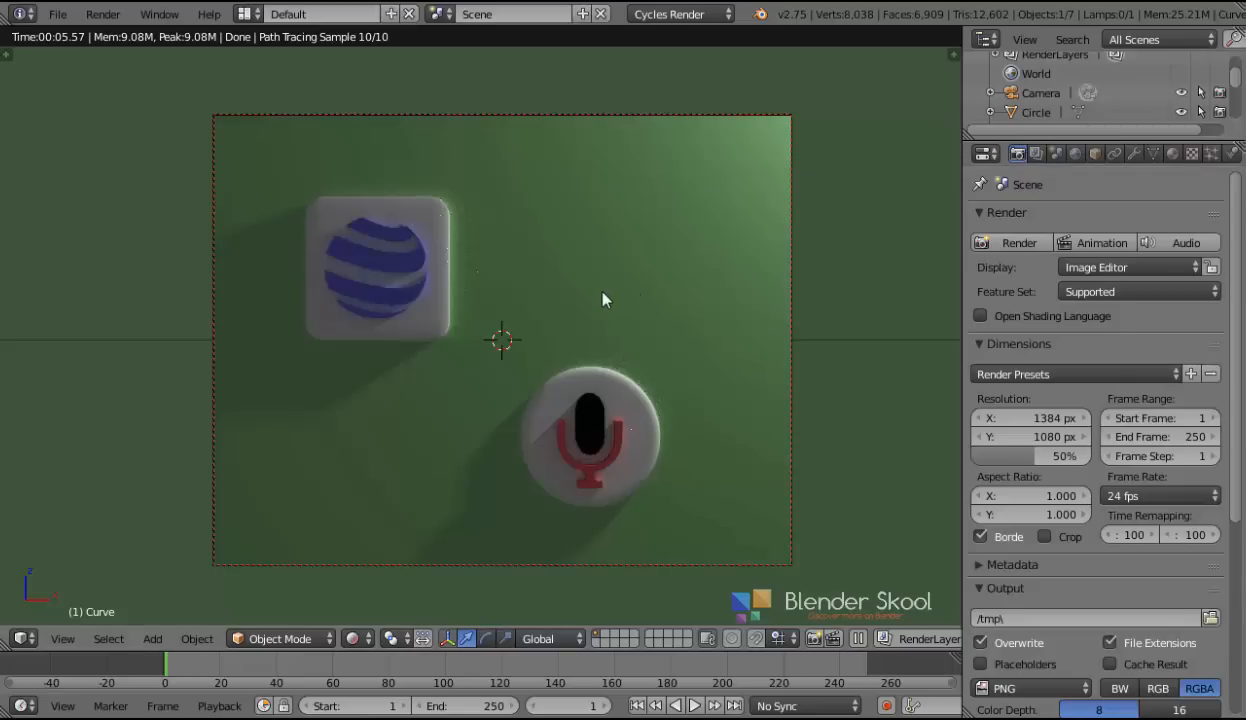
key(shift+z)
Step: Edit the render sample count in the sampling settings and render the scene with the image editor displayed
scroll(1095, 420, down, 8)
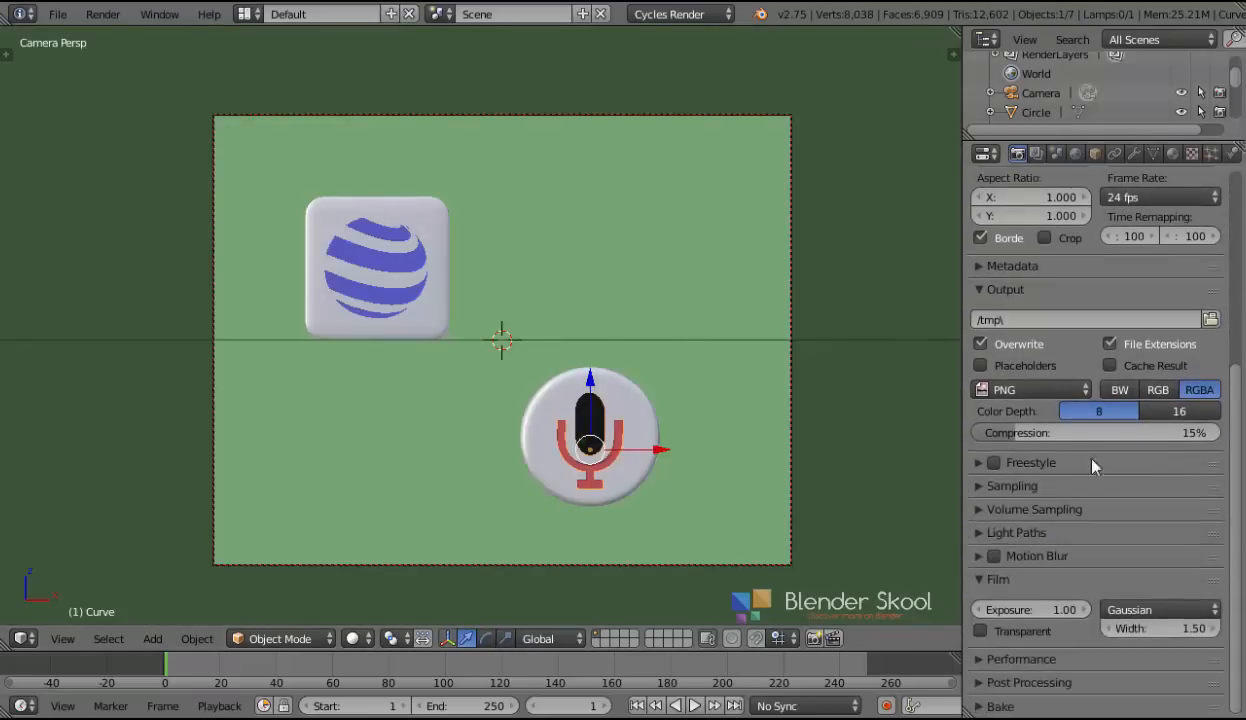
click(1022, 487)
click(1148, 583)
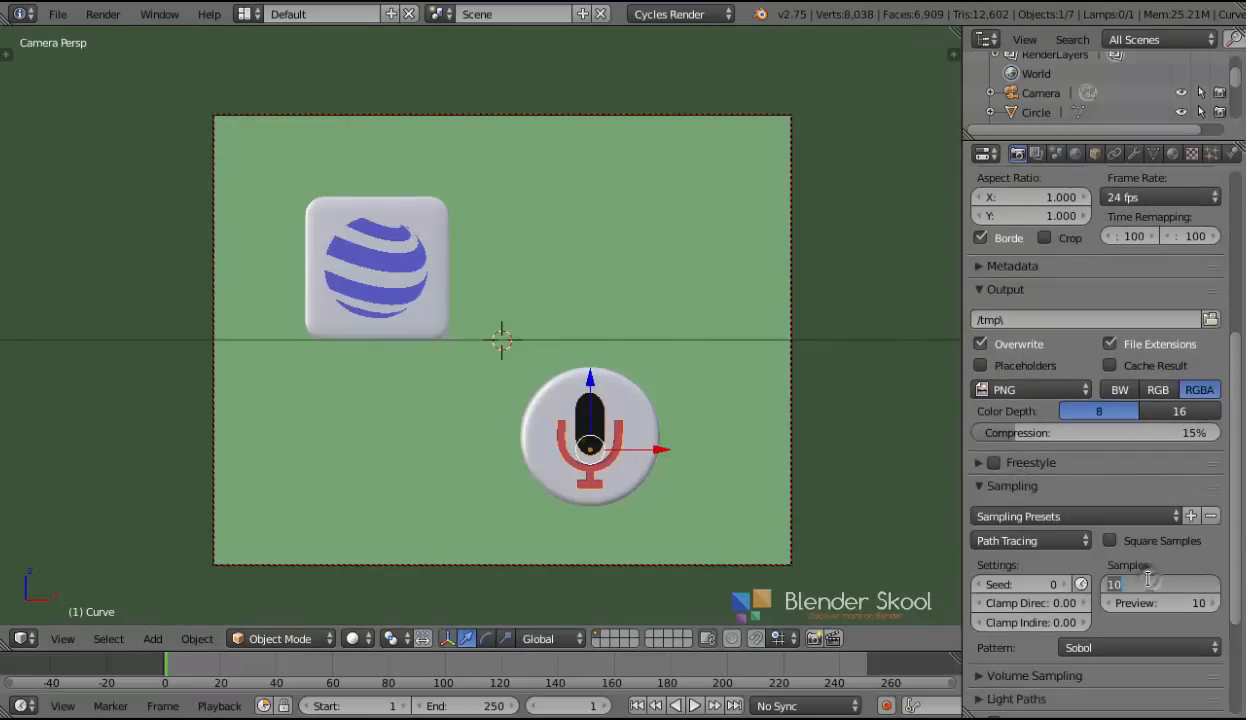
key(Return)
scroll(1148, 583, up, 8)
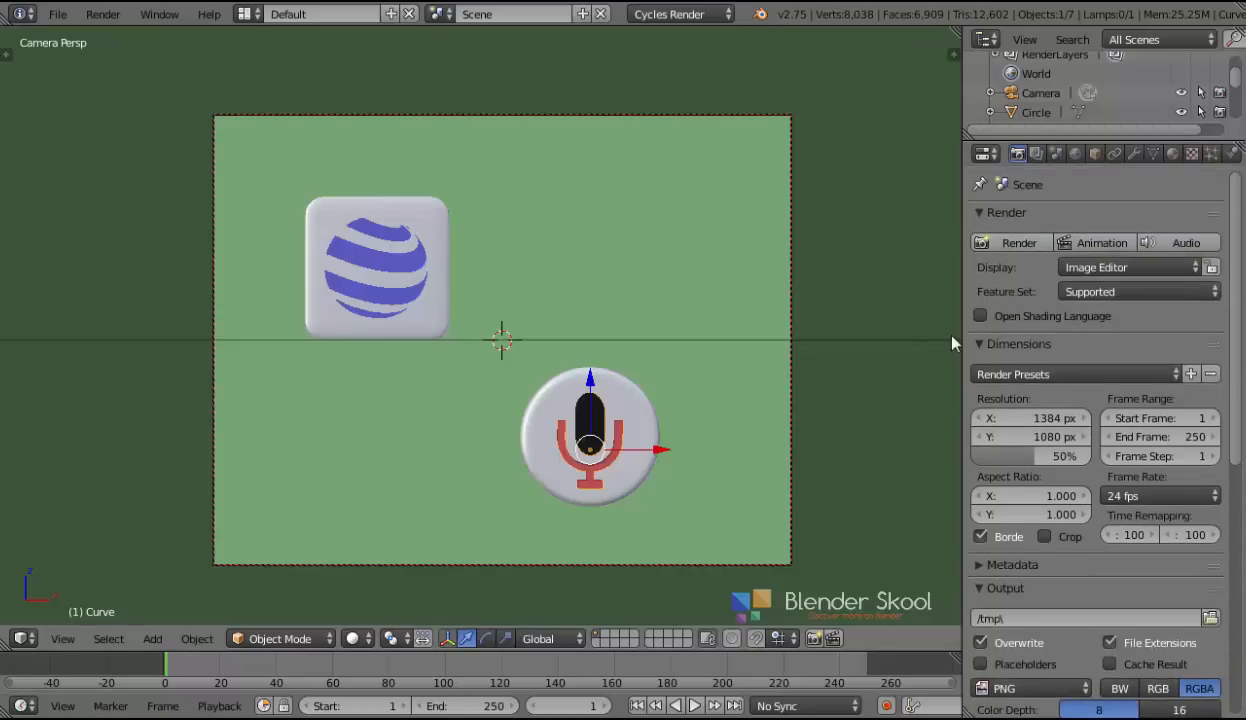
click(24, 639)
click(984, 245)
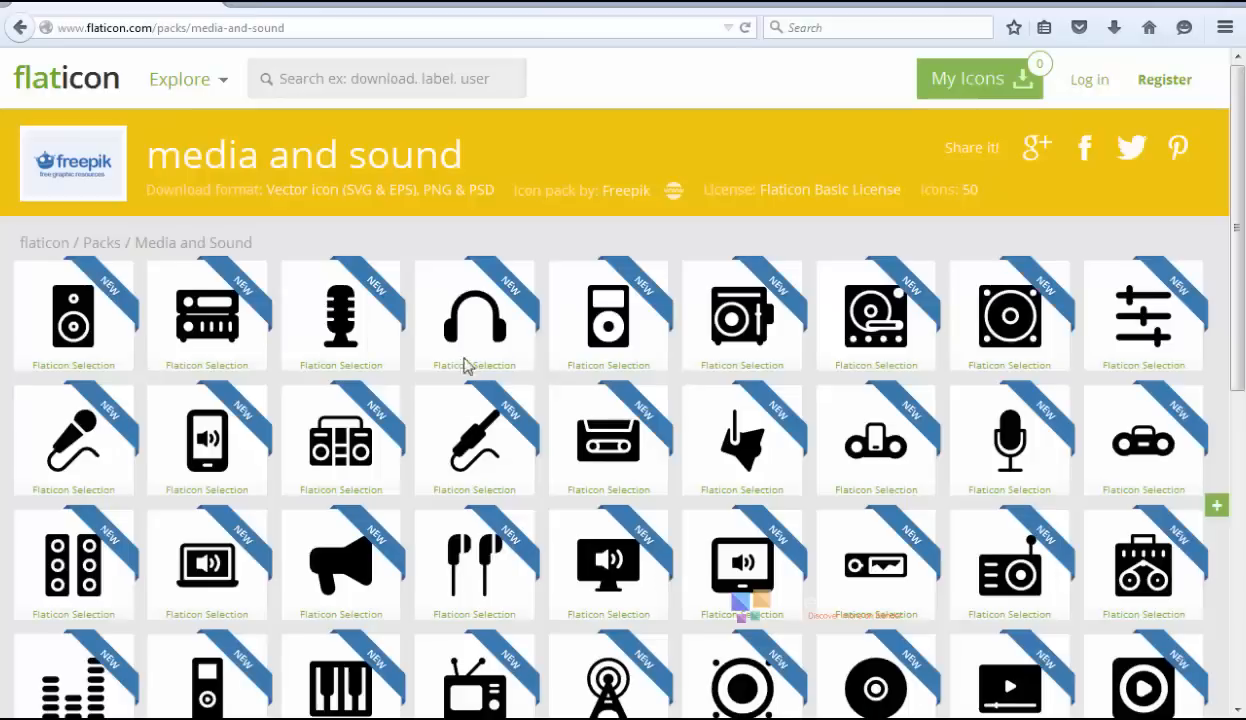
Step: Switch to the browser, go to the Flaticon home page and browse the featured icon packs
click(86, 84)
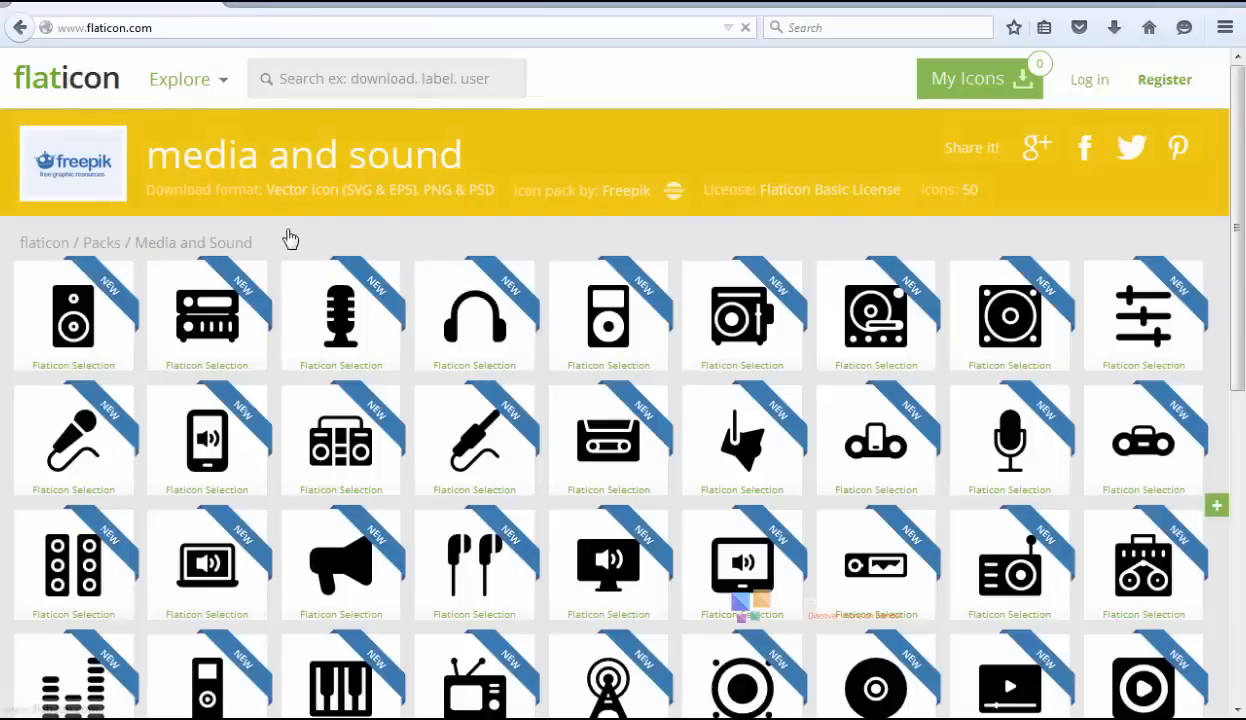
scroll(137, 400, down, 2)
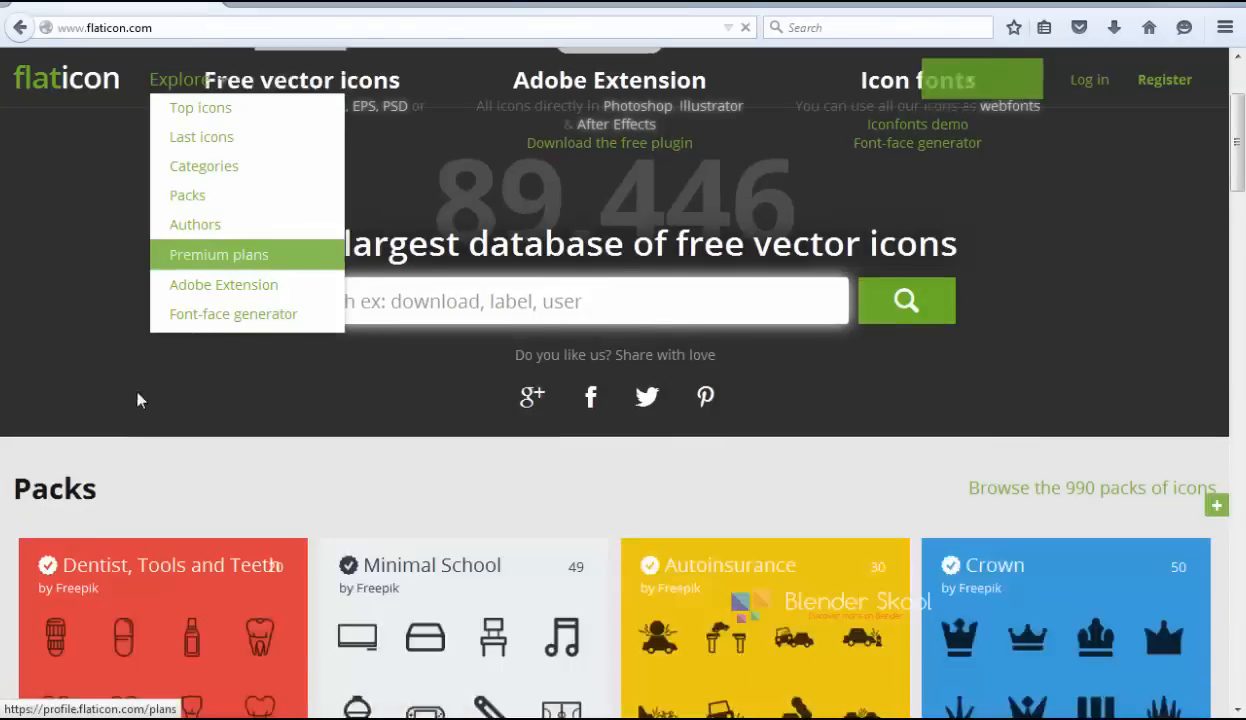
scroll(135, 390, down, 5)
scroll(556, 436, down, 2)
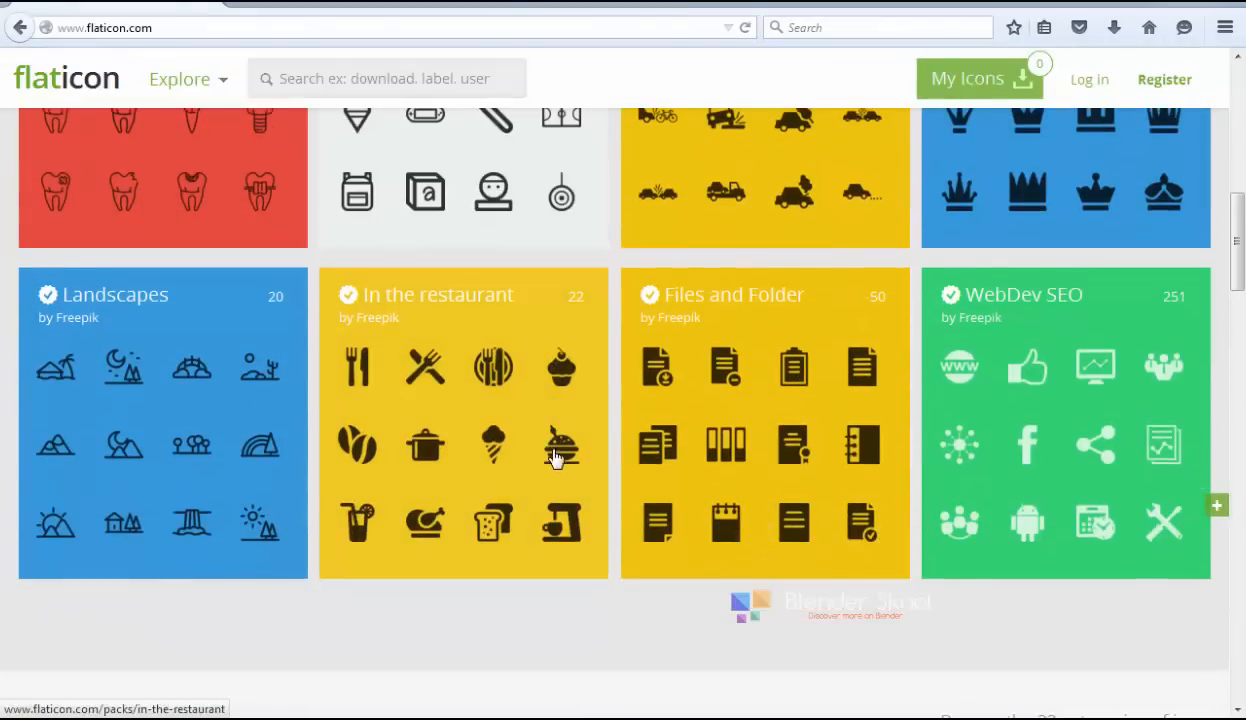
scroll(556, 458, down, 2)
scroll(509, 461, up, 1)
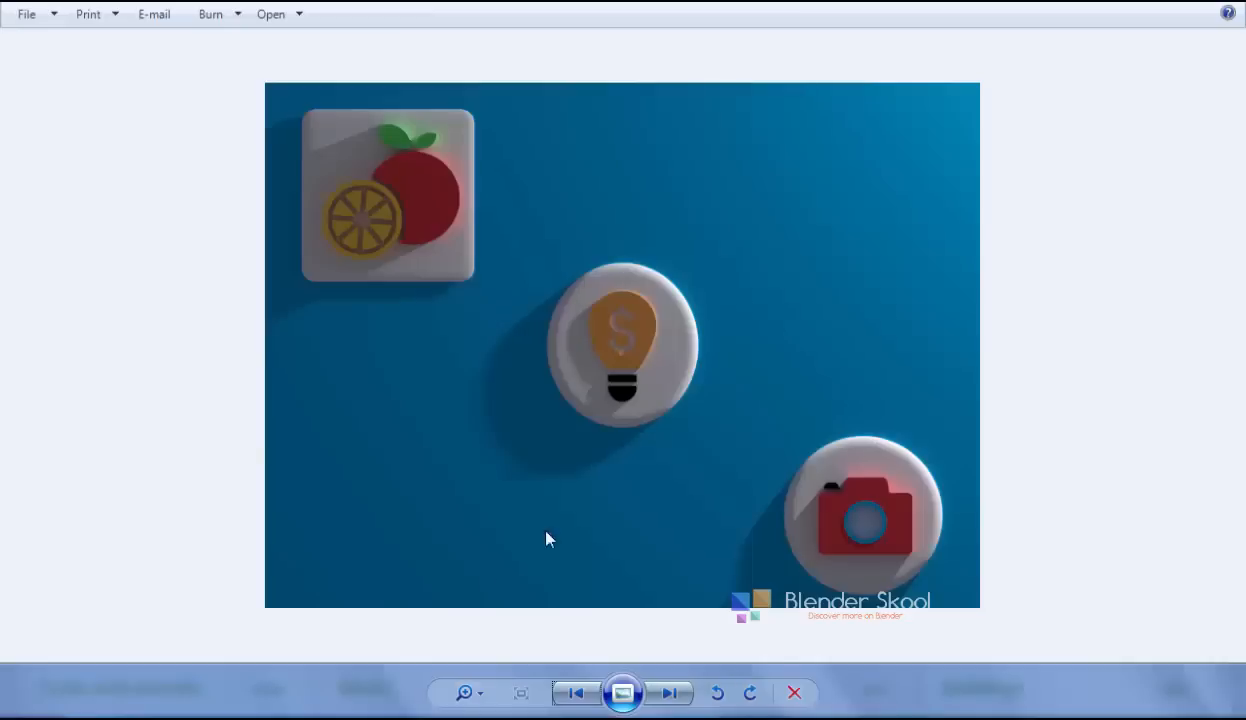
Step: Compare the finished example icon renders in the image viewer
click(669, 692)
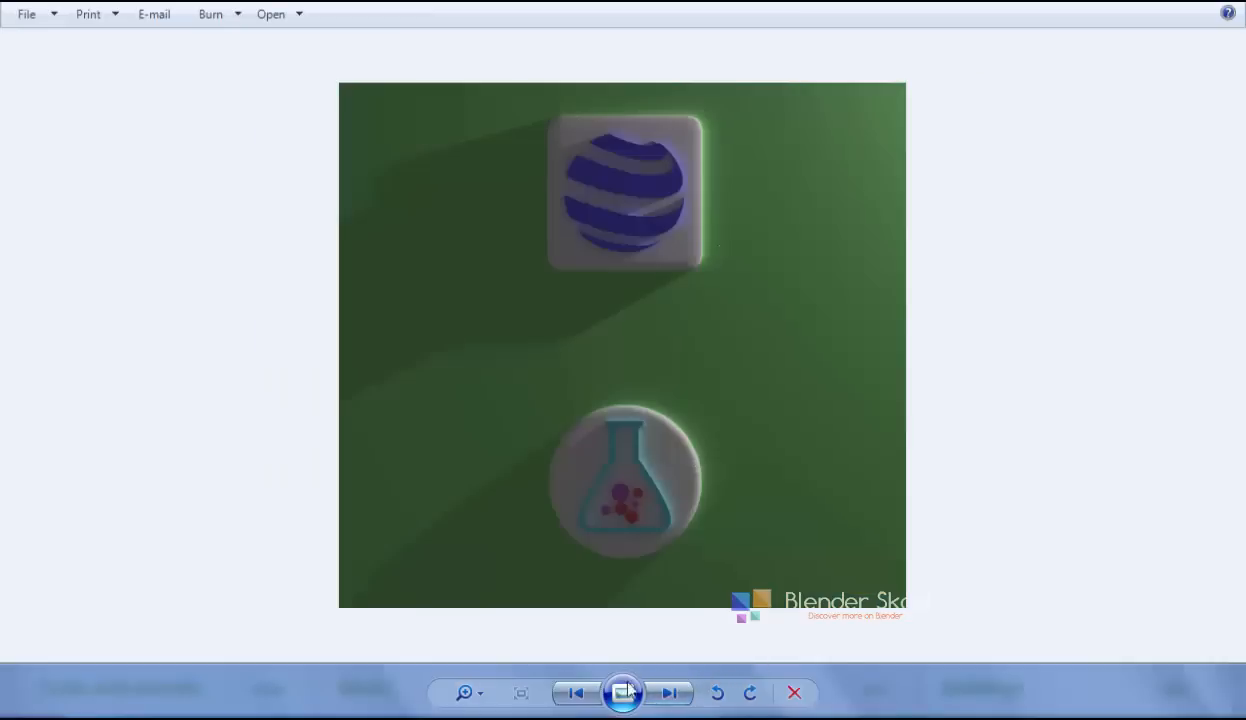
click(577, 697)
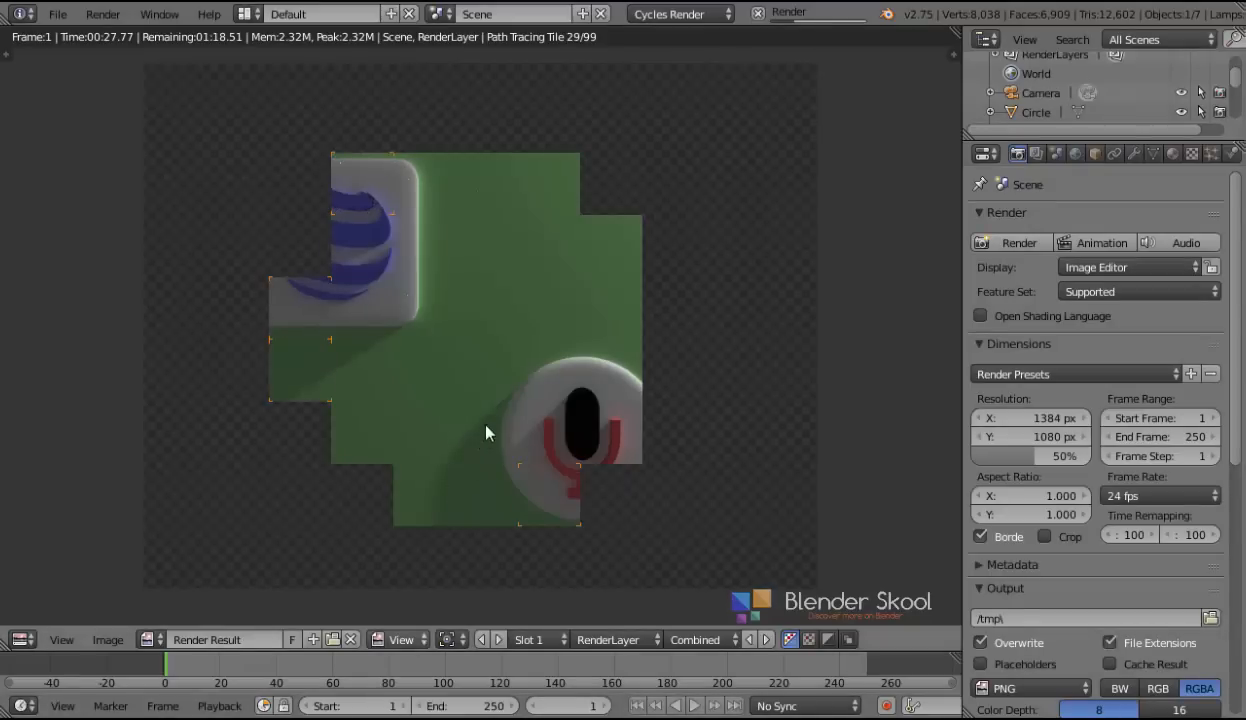